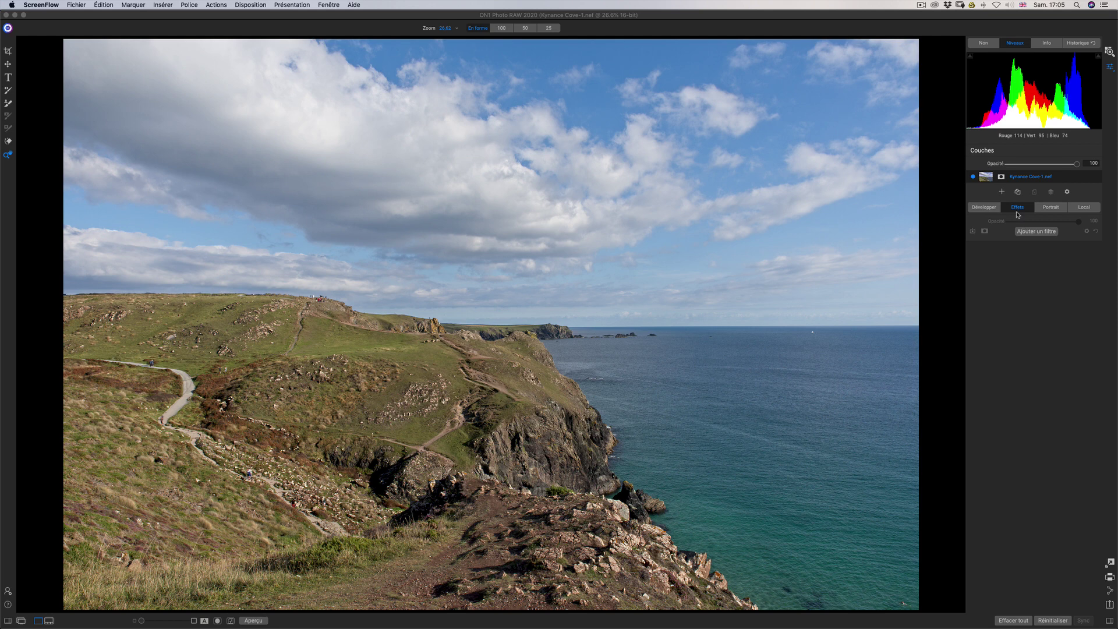
Step: Add a Courbes filter to the photo and look through its Rouge, Vert and Bleu curves, ending on Tout
{"action": "left_click", "coordinate": [1041, 231]}
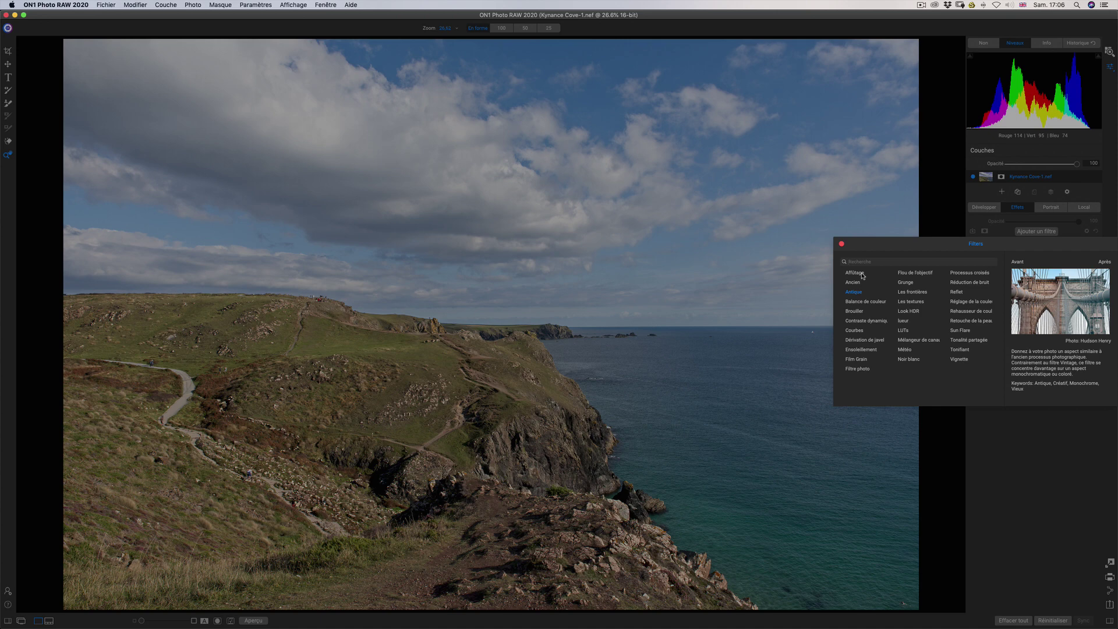
{"action": "left_click", "coordinate": [854, 330]}
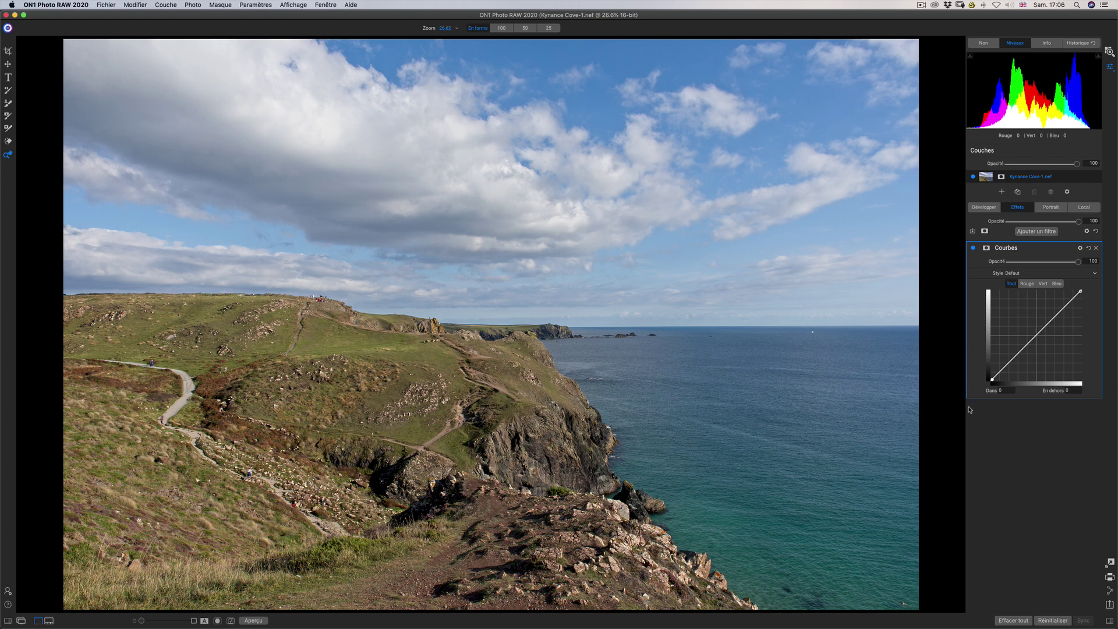
{"action": "left_click", "coordinate": [1028, 284]}
{"action": "left_click", "coordinate": [1043, 284]}
{"action": "left_click", "coordinate": [1056, 284]}
{"action": "left_click", "coordinate": [1015, 284]}
Step: Try the Tout curve's black point at output 255, return it to 0, and lower the white point to output 0
{"action": "left_click_drag", "start_coordinate": [993, 382], "coordinate": [991, 291]}
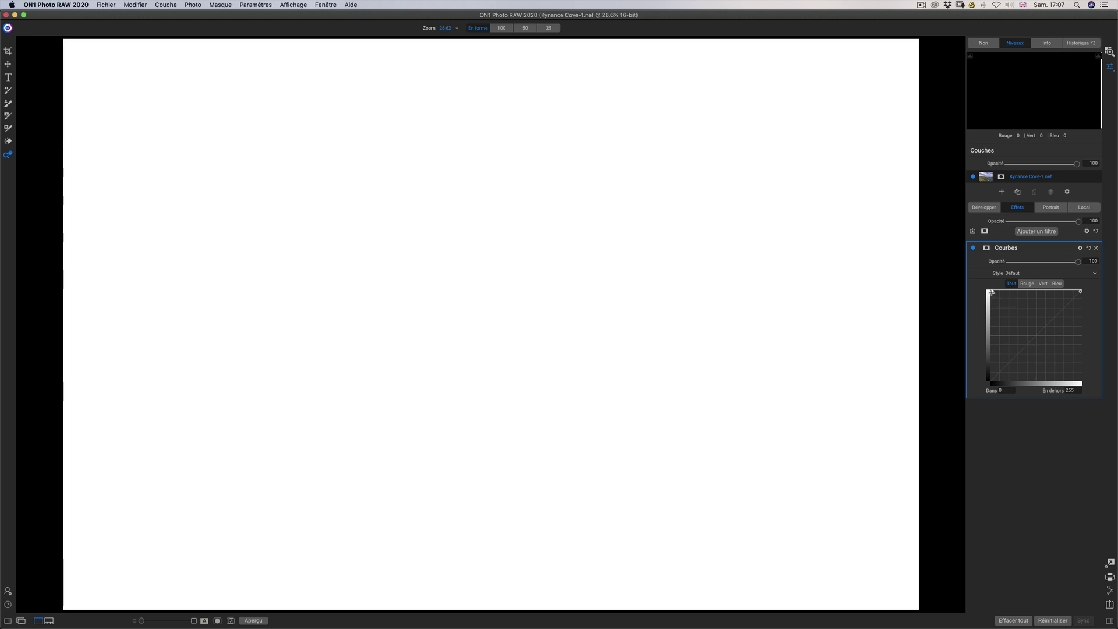
{"action": "left_click_drag", "start_coordinate": [992, 292], "coordinate": [976, 397]}
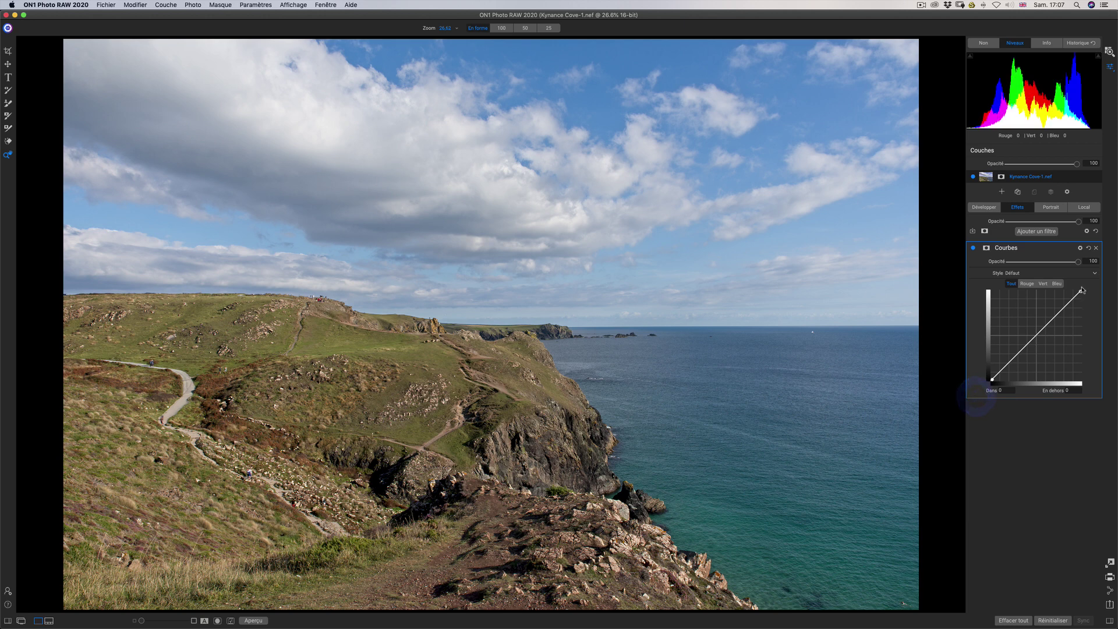
{"action": "left_click_drag", "start_coordinate": [1081, 290], "coordinate": [1081, 382]}
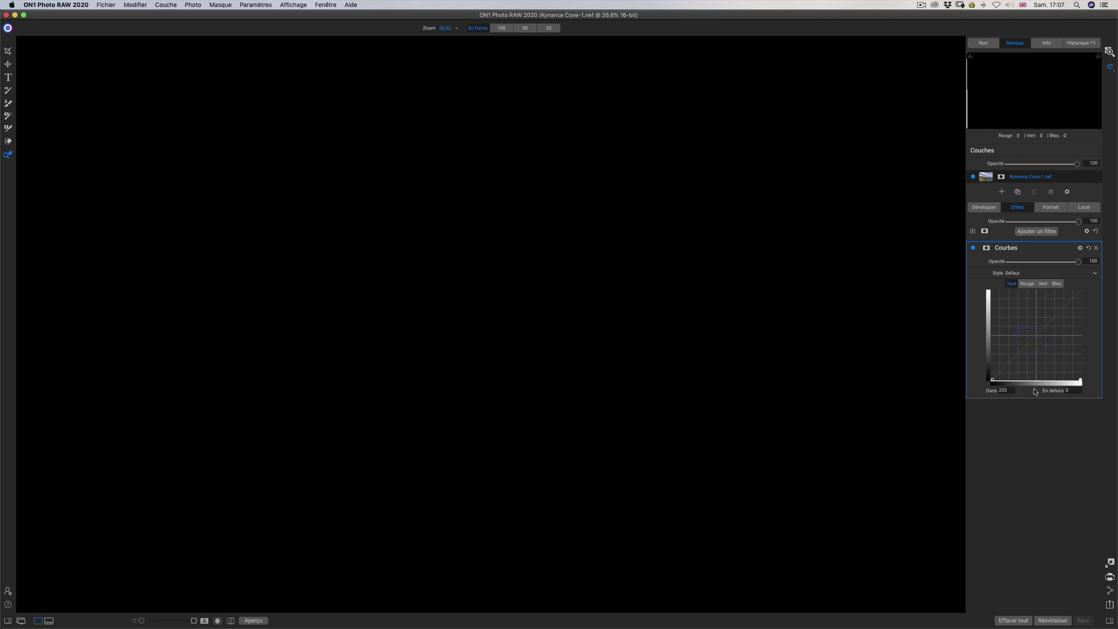
Step: Try inverting the Tout curve with the black point at output 255, and restore the diagonal with black at 0 and white at 255
{"action": "left_click_drag", "start_coordinate": [993, 382], "coordinate": [1080, 383]}
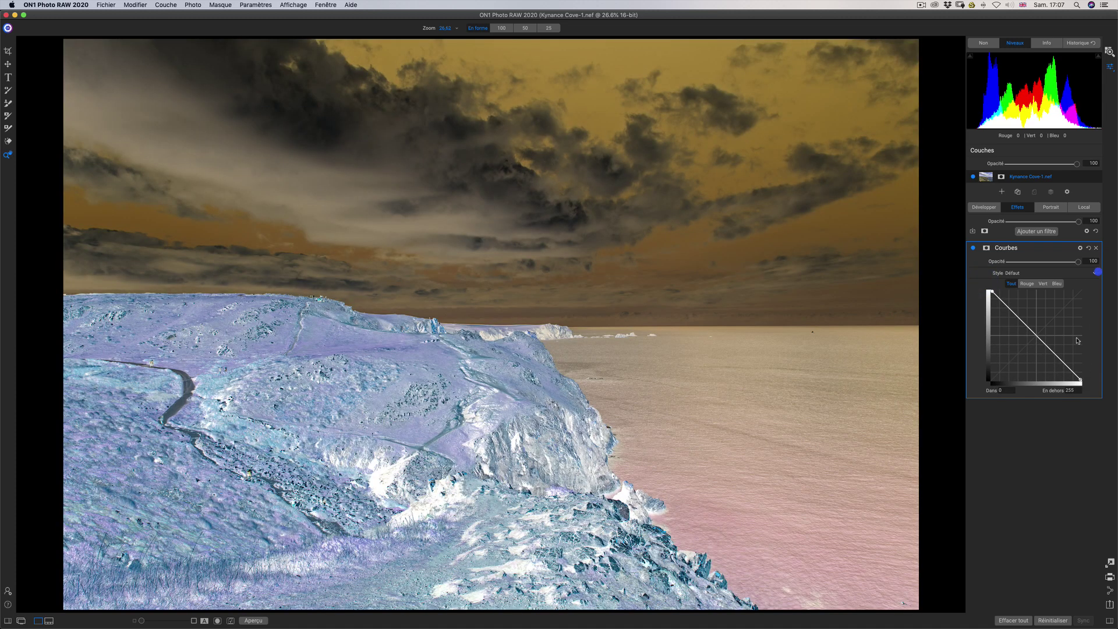
{"action": "left_click_drag", "start_coordinate": [1081, 383], "coordinate": [1081, 291]}
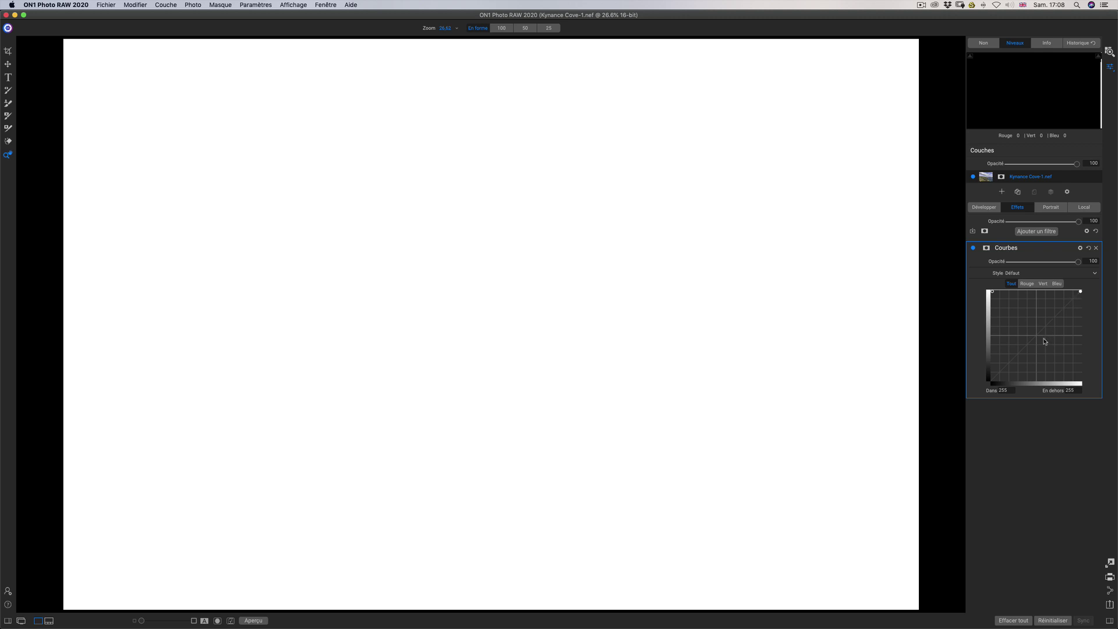
{"action": "left_click_drag", "start_coordinate": [1080, 291], "coordinate": [1087, 411]}
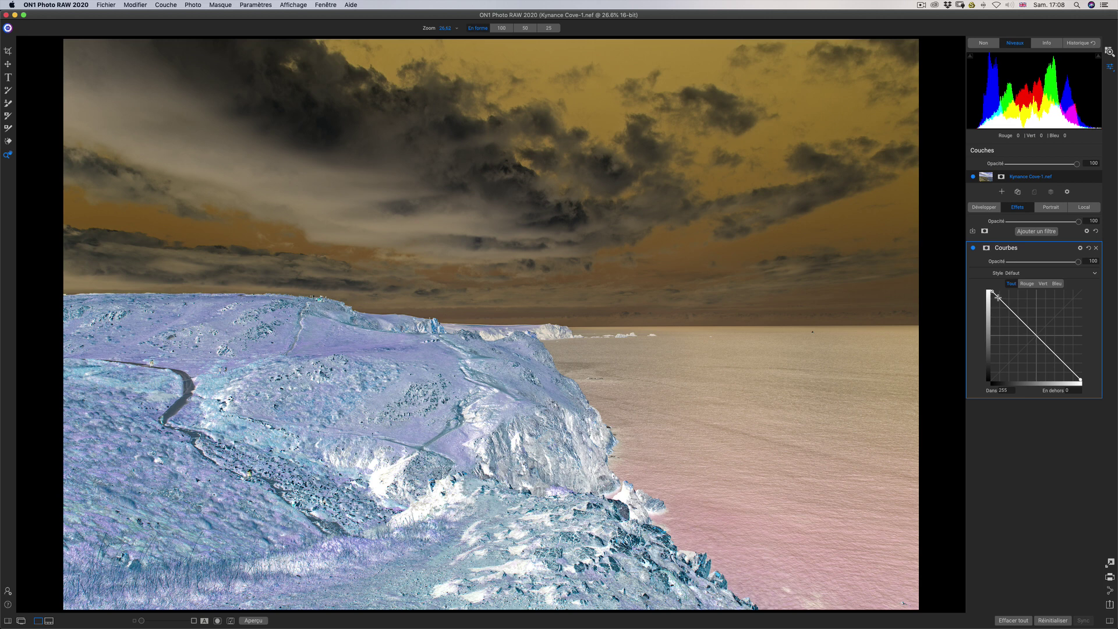
{"action": "left_click_drag", "start_coordinate": [991, 294], "coordinate": [992, 380]}
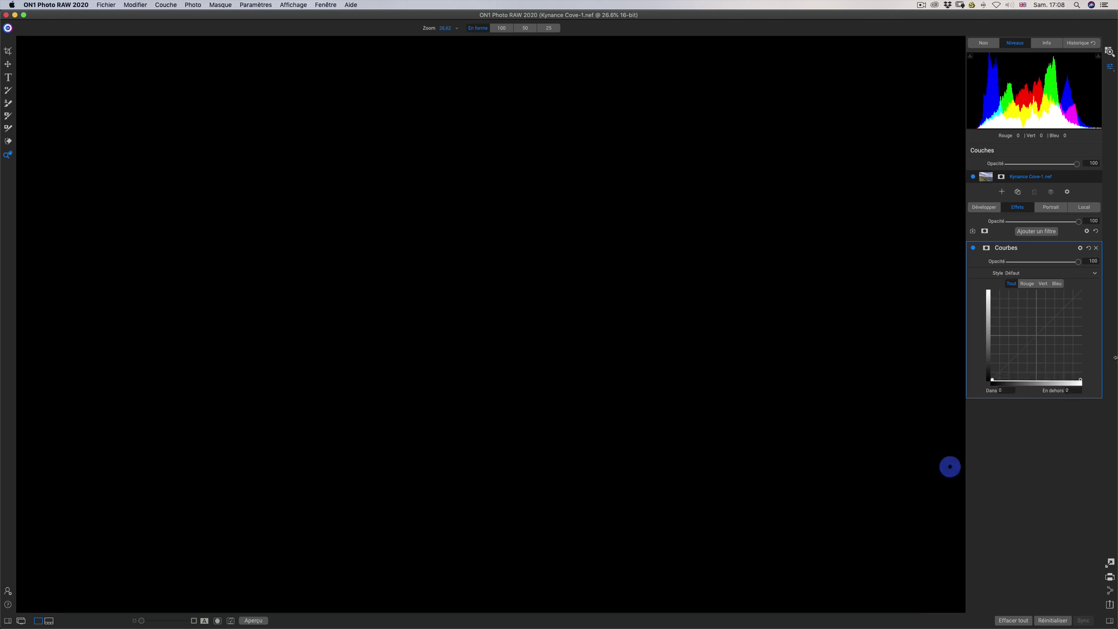
{"action": "left_click_drag", "start_coordinate": [1081, 382], "coordinate": [1080, 291]}
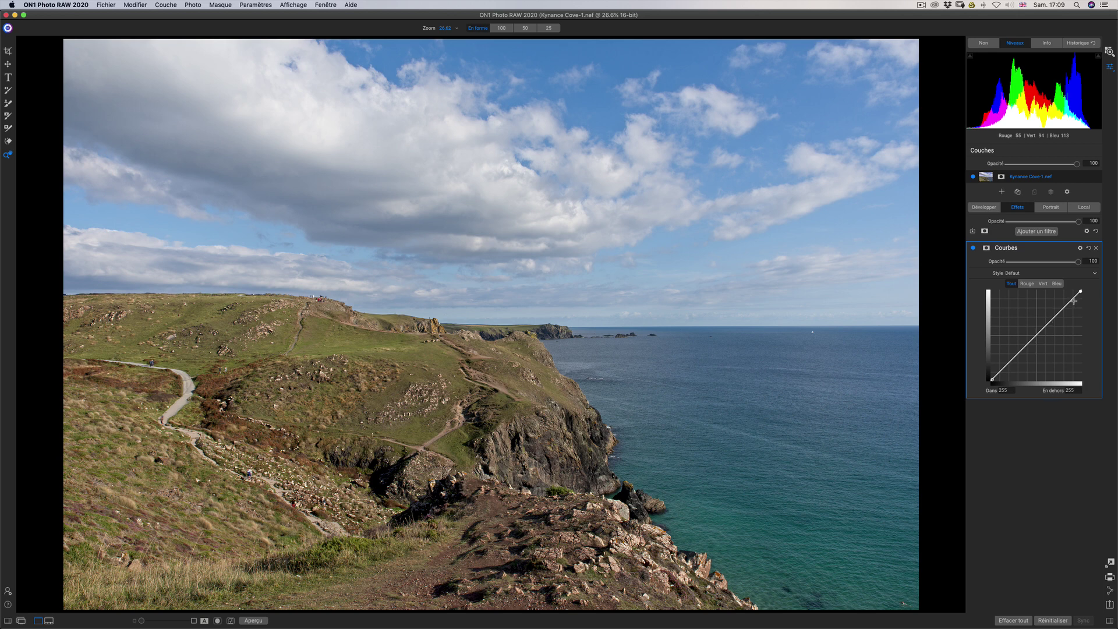
Step: Try lifting the shadows with a Tout curve point at about 39 in and 73 out, anchoring the midtones near 127
{"action": "left_click", "coordinate": [1008, 362]}
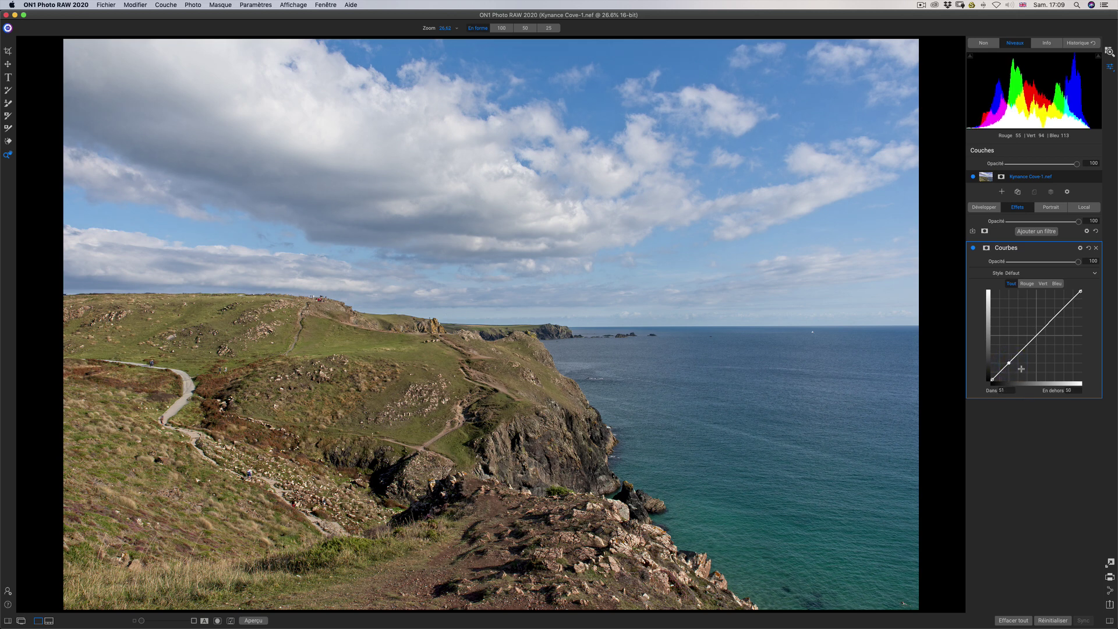
{"action": "left_click_drag", "start_coordinate": [1008, 364], "coordinate": [1003, 355]}
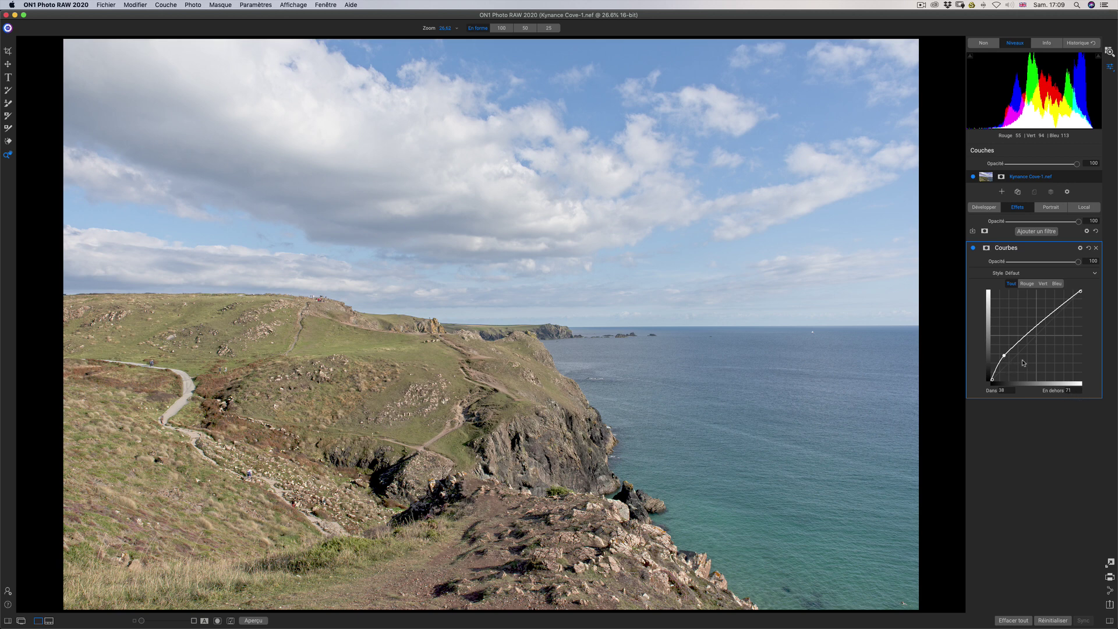
{"action": "left_click_drag", "start_coordinate": [1006, 357], "coordinate": [1004, 354]}
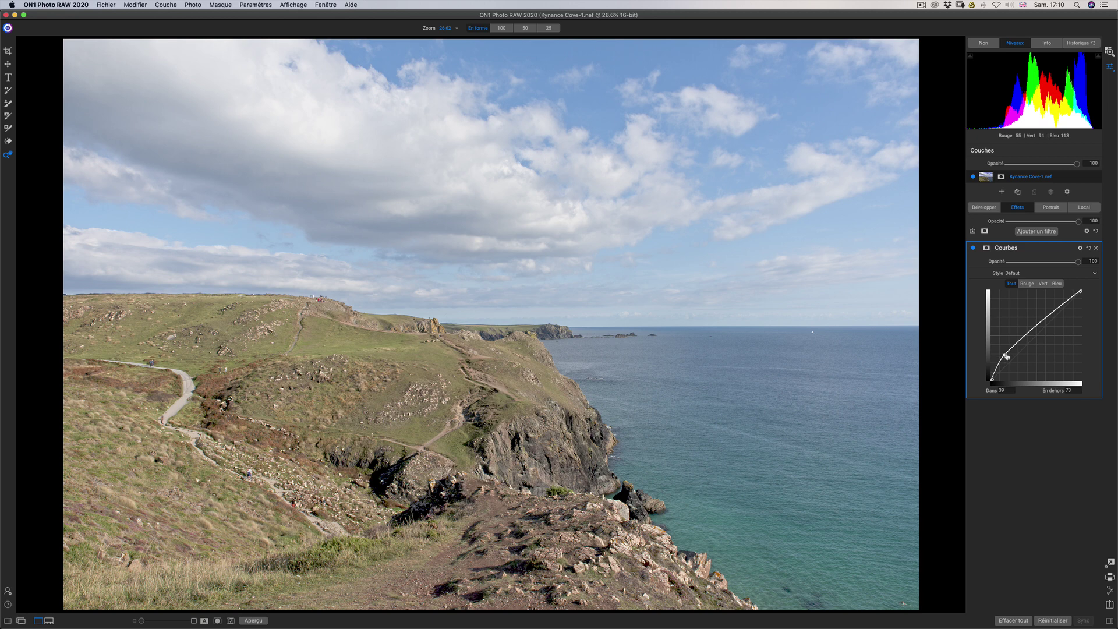
{"action": "left_click", "coordinate": [1031, 333]}
{"action": "left_click_drag", "start_coordinate": [1031, 333], "coordinate": [1035, 336]}
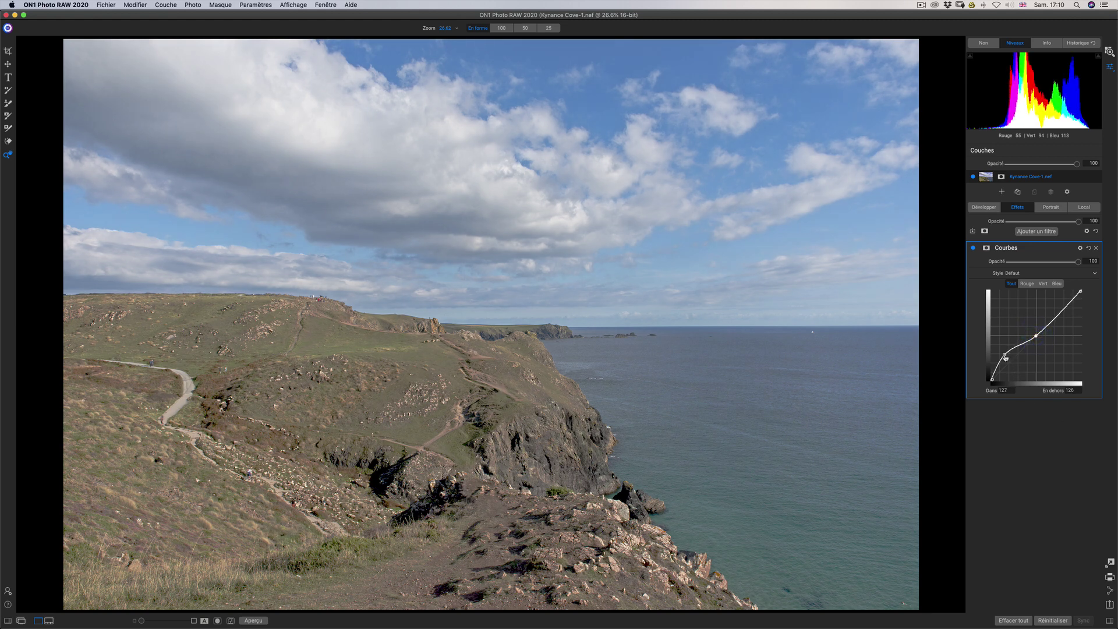
{"action": "mouse_move", "coordinate": [1005, 354]}
{"action": "left_mouse_down"}
{"action": "mouse_move", "coordinate": [1001, 338]}
{"action": "mouse_move", "coordinate": [1009, 356]}
{"action": "left_mouse_up"}
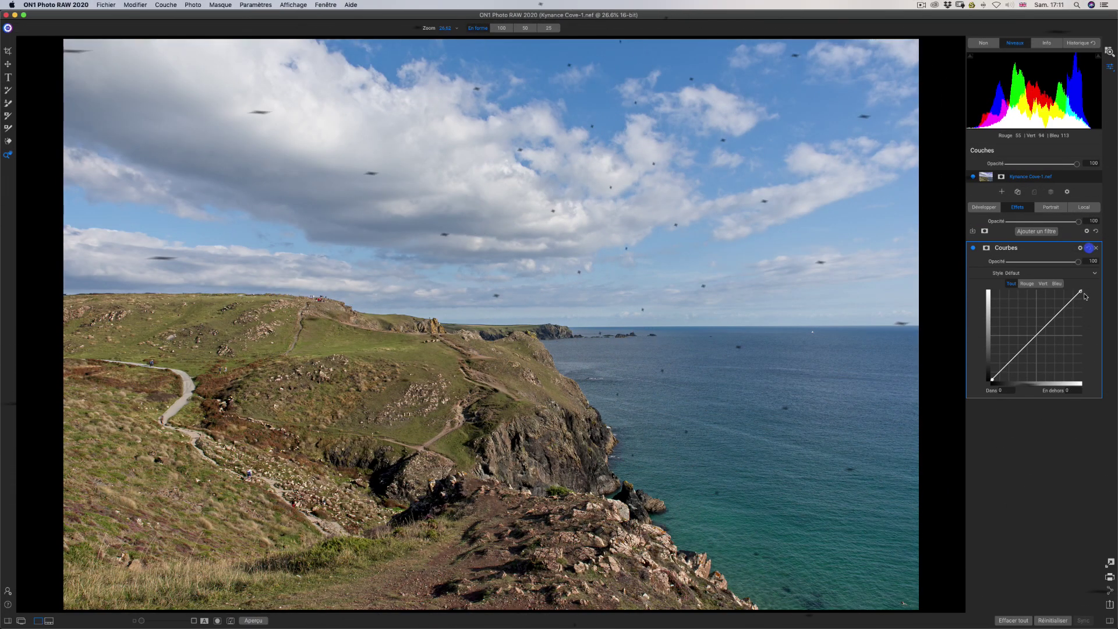
Step: Reset the Courbes filter and shape an S-curve with a midpoint at 128, lowered shadows and highlights at 184 in, 205 out
{"action": "left_click", "coordinate": [1088, 247]}
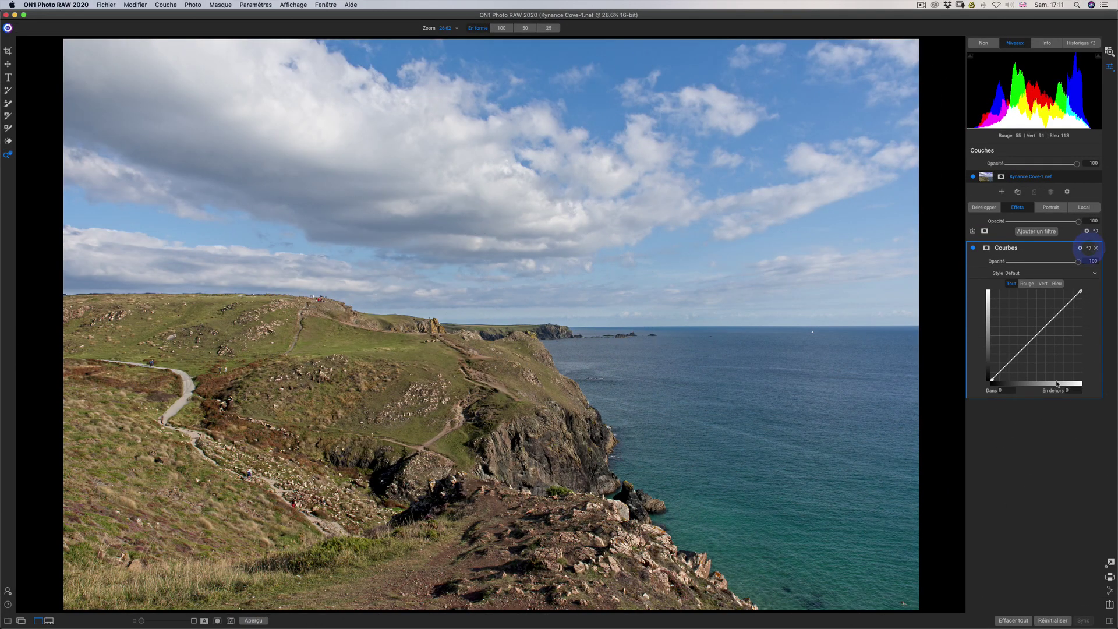
{"action": "left_click", "coordinate": [1037, 335]}
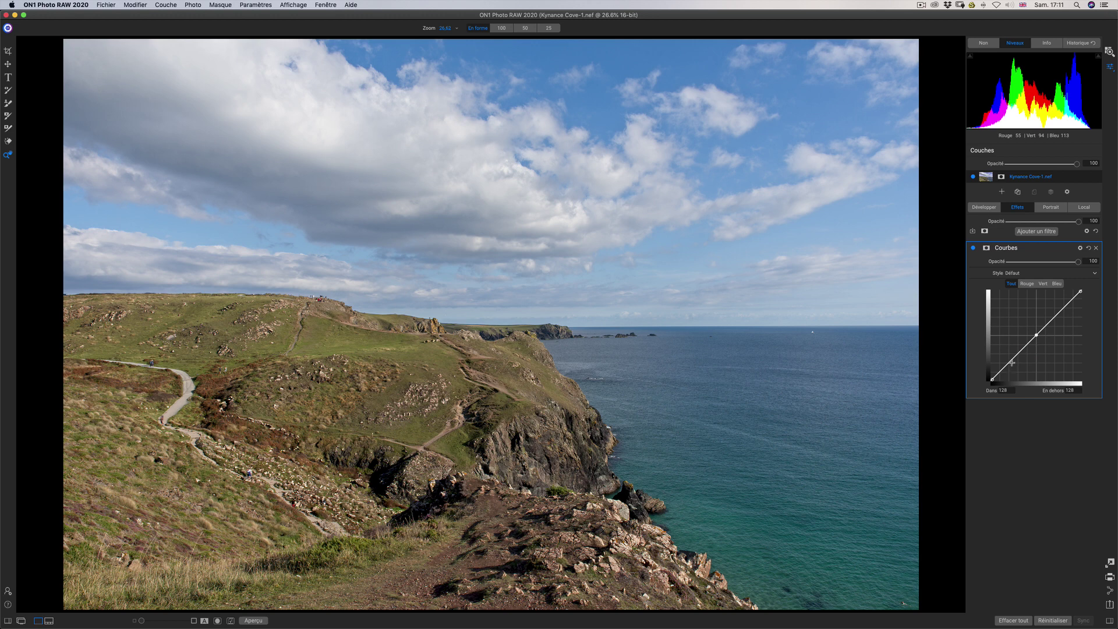
{"action": "left_click_drag", "start_coordinate": [1010, 361], "coordinate": [1013, 364]}
{"action": "left_click_drag", "start_coordinate": [1058, 312], "coordinate": [1056, 309]}
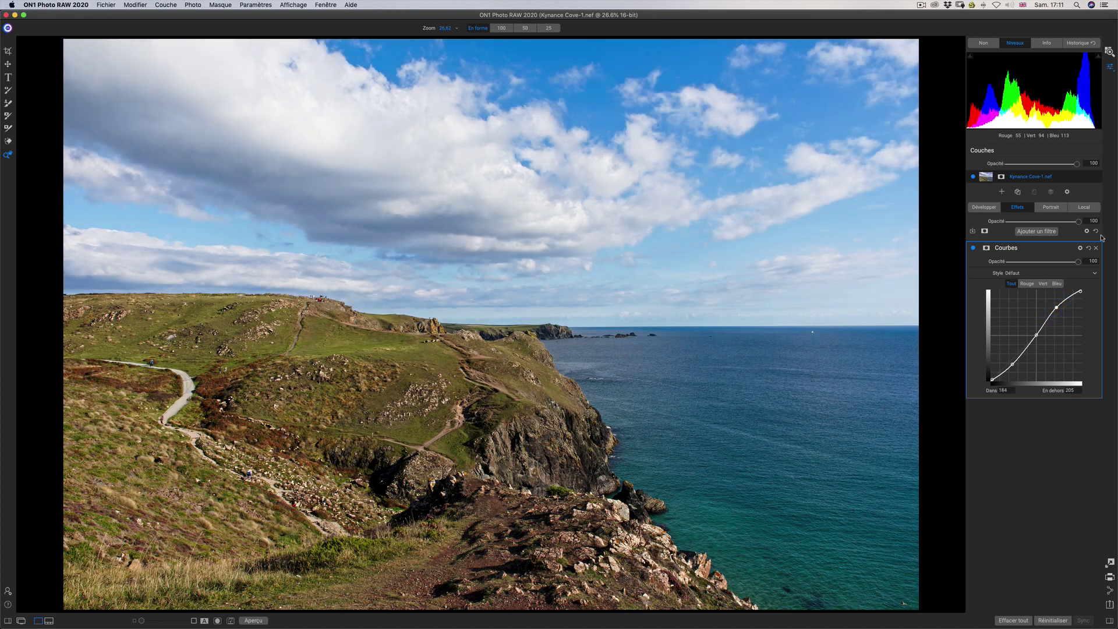
Step: Switch the Courbes filter off and on repeatedly to compare the photo with and without the S-curve
{"action": "left_click", "coordinate": [973, 248]}
{"action": "left_click", "coordinate": [973, 248]}
{"action": "left_click", "coordinate": [973, 248]}
{"action": "left_click", "coordinate": [974, 248]}
{"action": "left_click", "coordinate": [974, 248]}
{"action": "left_click", "coordinate": [975, 249]}
{"action": "left_click", "coordinate": [975, 249]}
{"action": "left_click", "coordinate": [974, 249]}
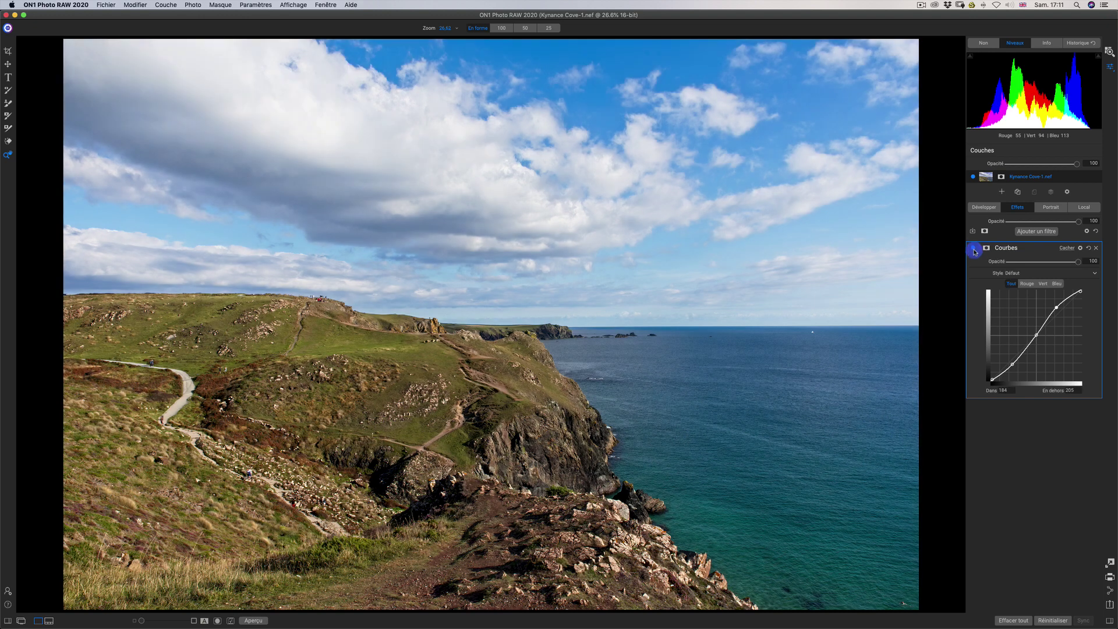
{"action": "left_click", "coordinate": [974, 249]}
{"action": "left_click", "coordinate": [974, 249]}
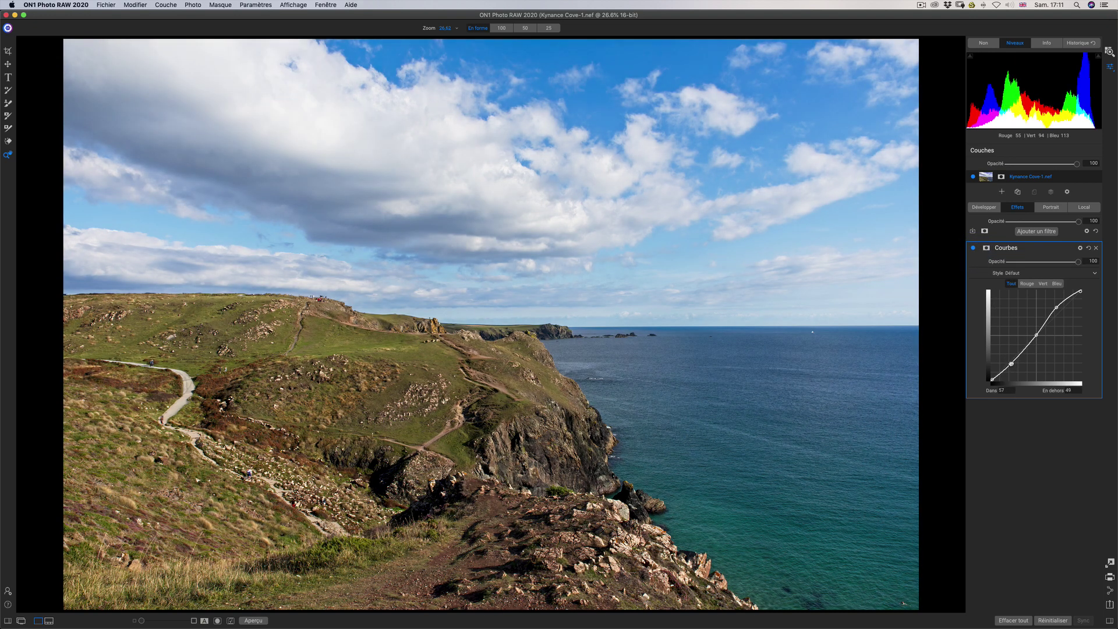
Step: Readjust the shadow end of the S-curve, reset the Courbes filter, and raise the Rouge curve's black point to output 255
{"action": "left_click_drag", "start_coordinate": [1016, 355], "coordinate": [988, 399]}
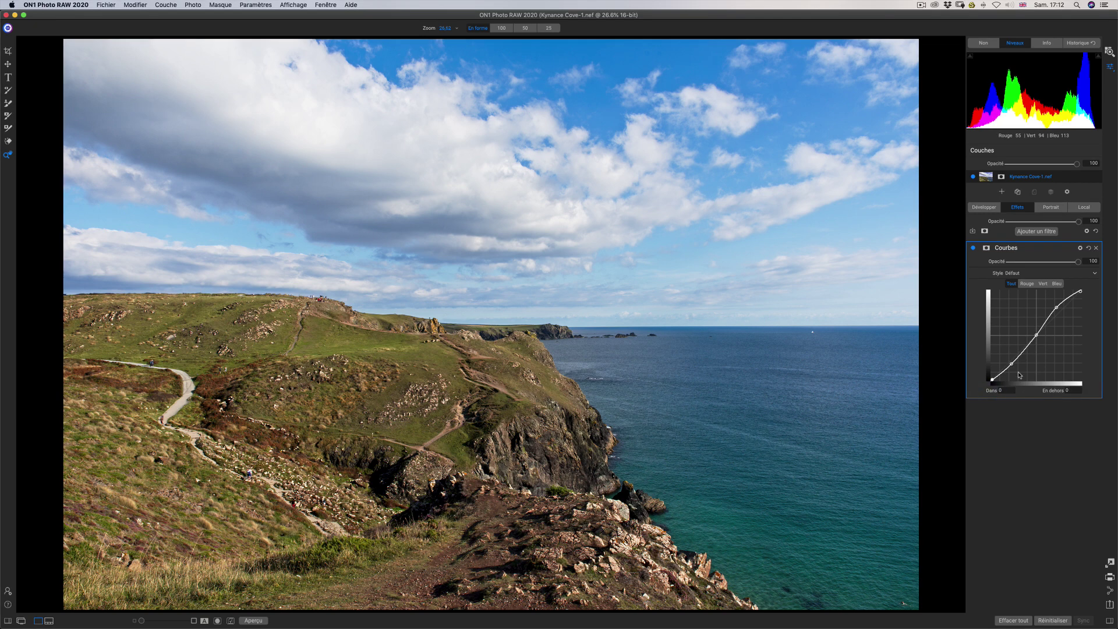
{"action": "left_click", "coordinate": [1087, 249]}
{"action": "left_click", "coordinate": [1027, 284]}
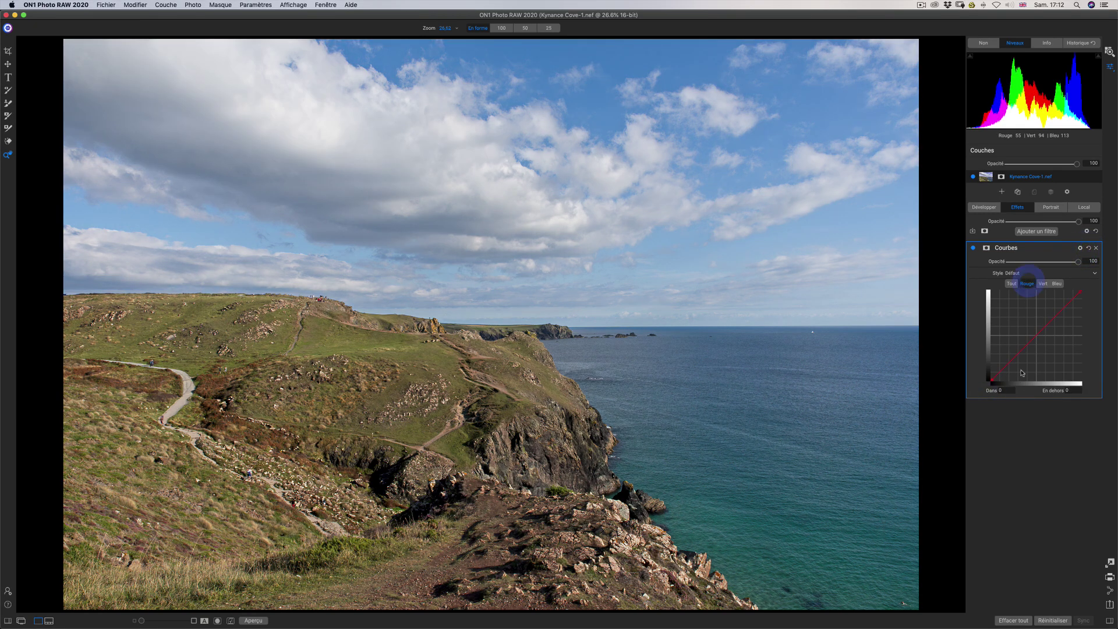
{"action": "left_click_drag", "start_coordinate": [991, 383], "coordinate": [959, 279]}
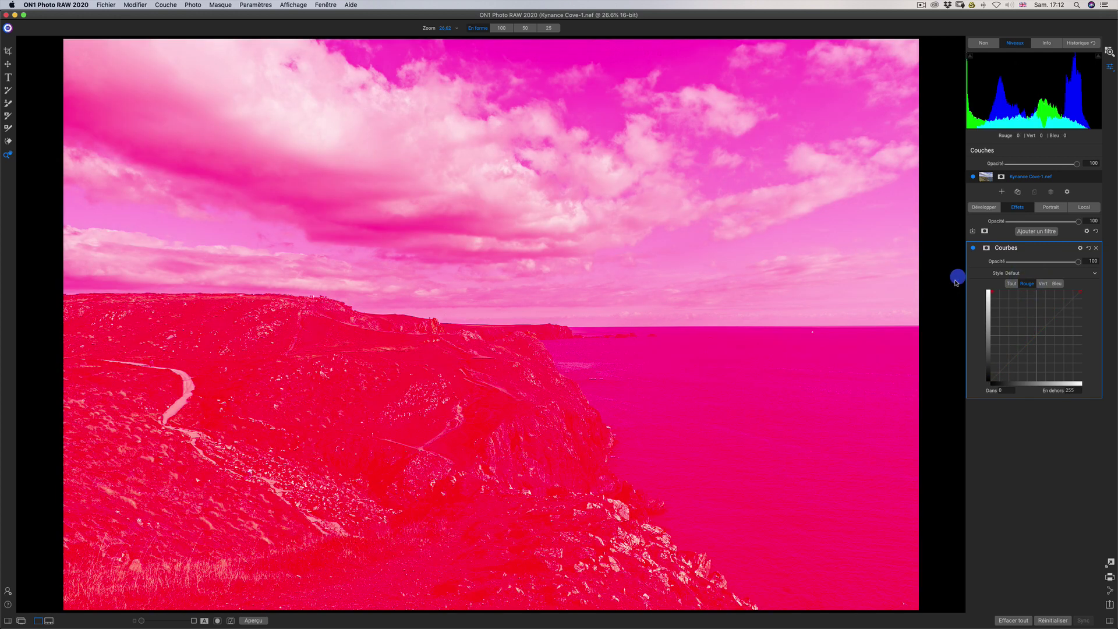
Step: Lower the white points of the Vert and Bleu curves to output 0
{"action": "left_click", "coordinate": [1043, 283]}
{"action": "left_click_drag", "start_coordinate": [1081, 293], "coordinate": [1098, 404]}
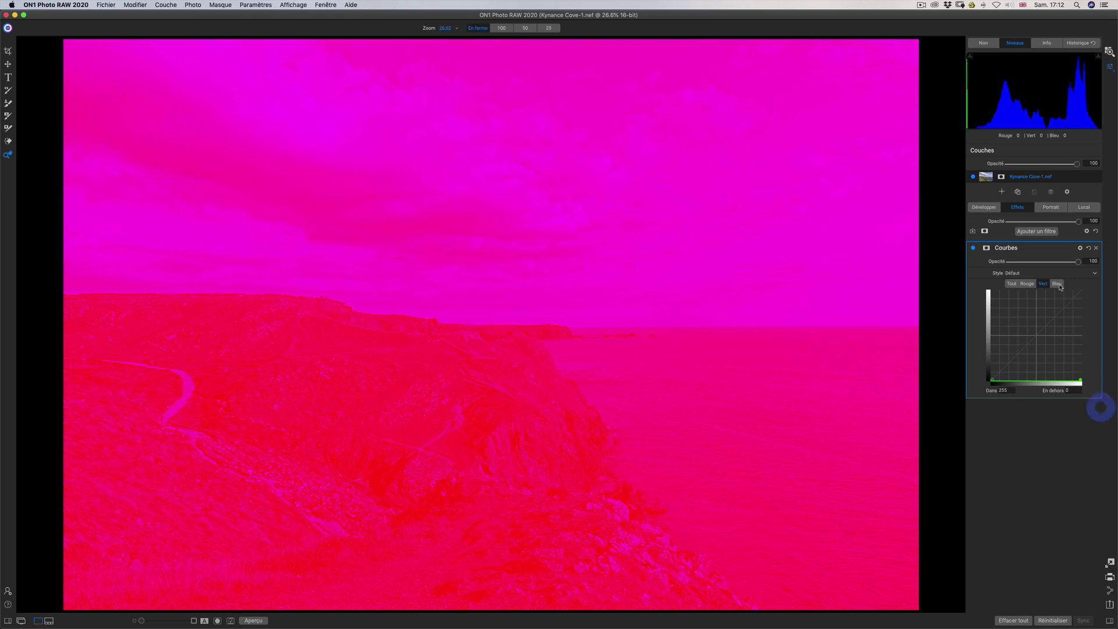
{"action": "left_click", "coordinate": [1058, 284]}
{"action": "left_click_drag", "start_coordinate": [1080, 292], "coordinate": [1110, 416]}
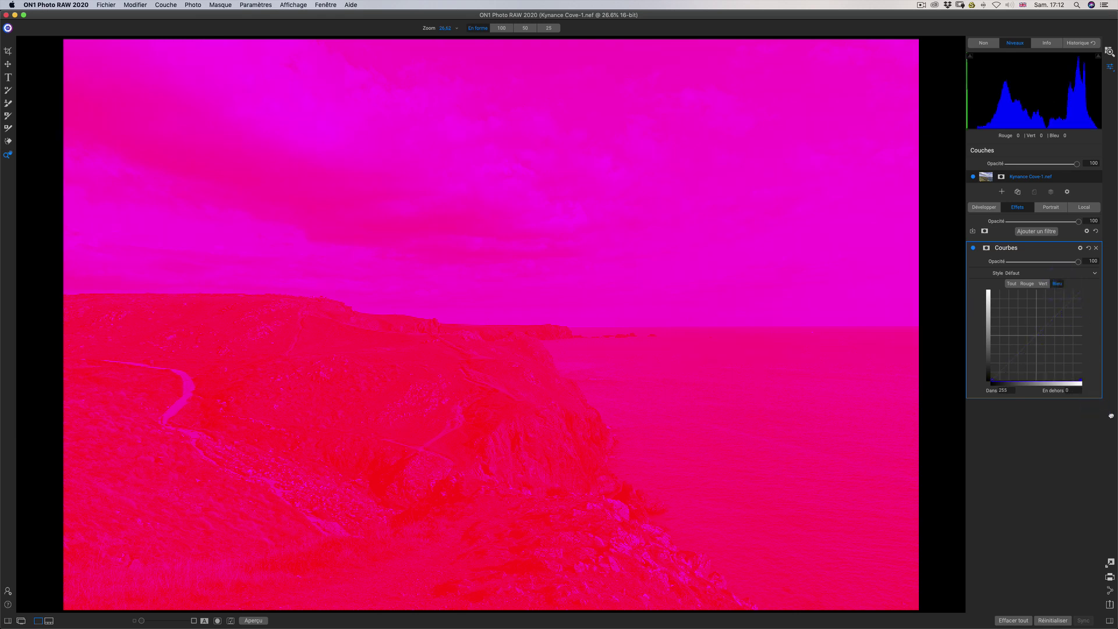
Step: Restore the Rouge curve's diagonal, trying its white point at output 0 and returning it to 255
{"action": "left_click", "coordinate": [1027, 283]}
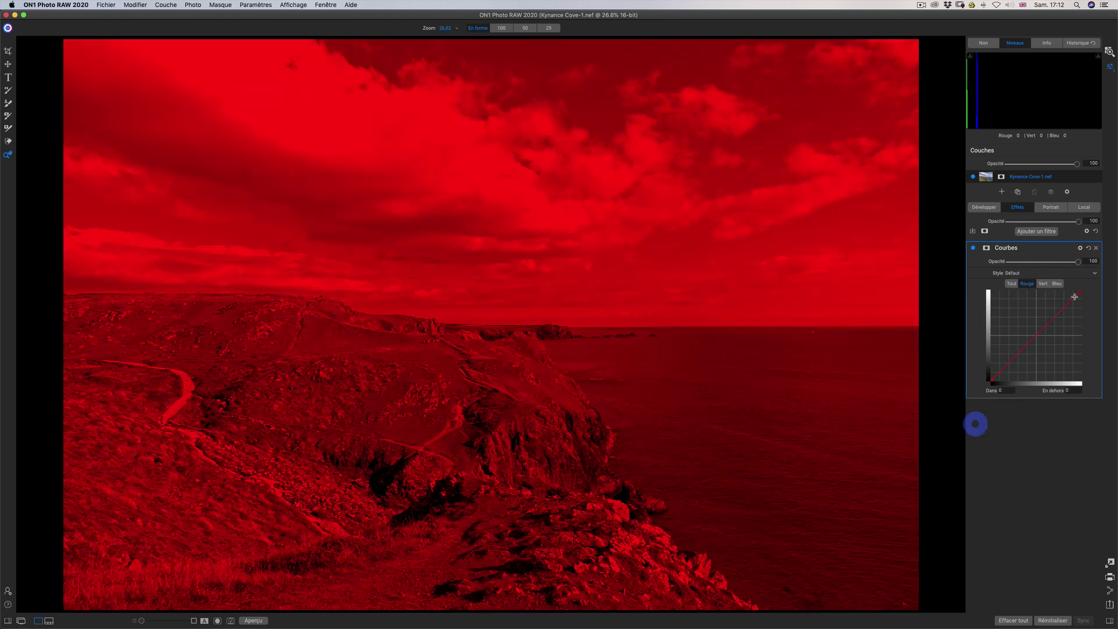
{"action": "left_click_drag", "start_coordinate": [1081, 292], "coordinate": [1094, 410]}
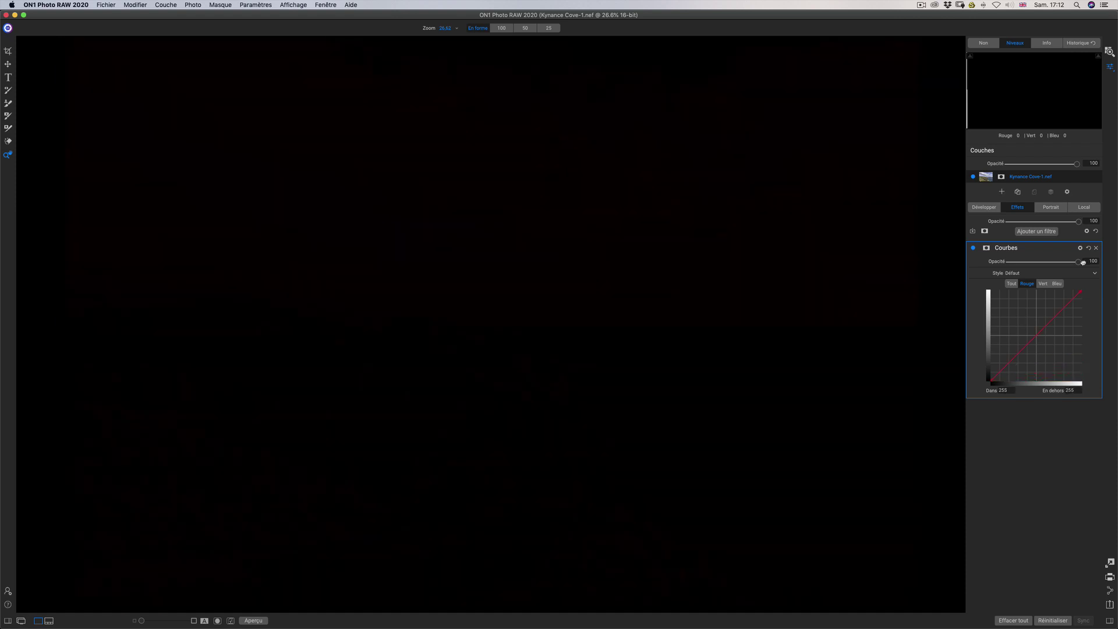
{"action": "left_click_drag", "start_coordinate": [1083, 262], "coordinate": [1083, 256]}
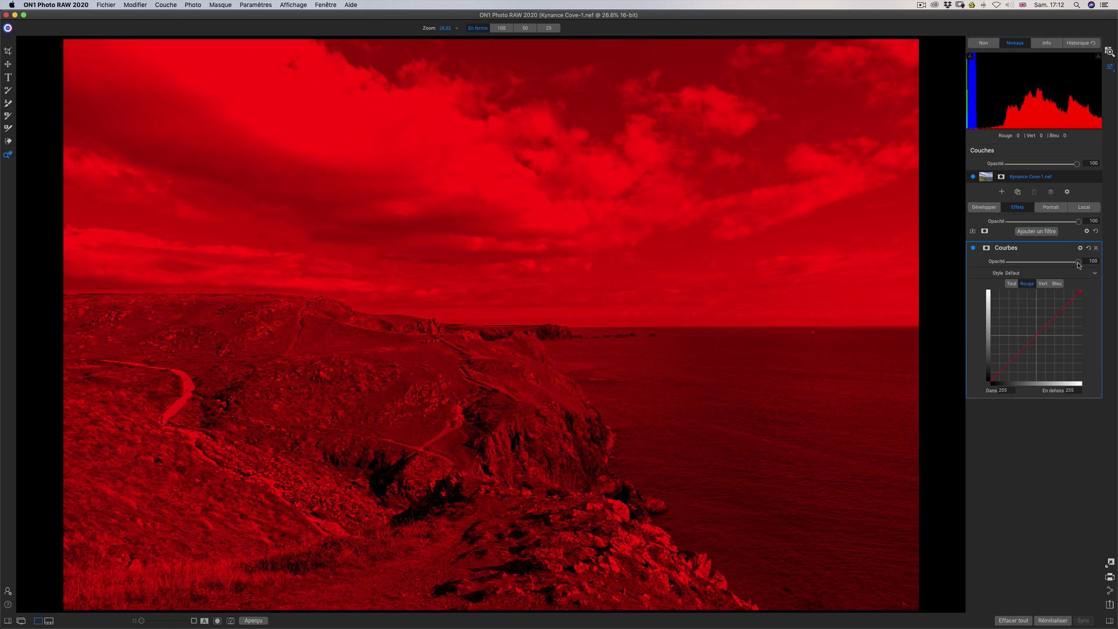
Step: Try the Courbes filter's opacity at 11 and 27, and return it to 100
{"action": "left_click_drag", "start_coordinate": [1077, 264], "coordinate": [1016, 263]}
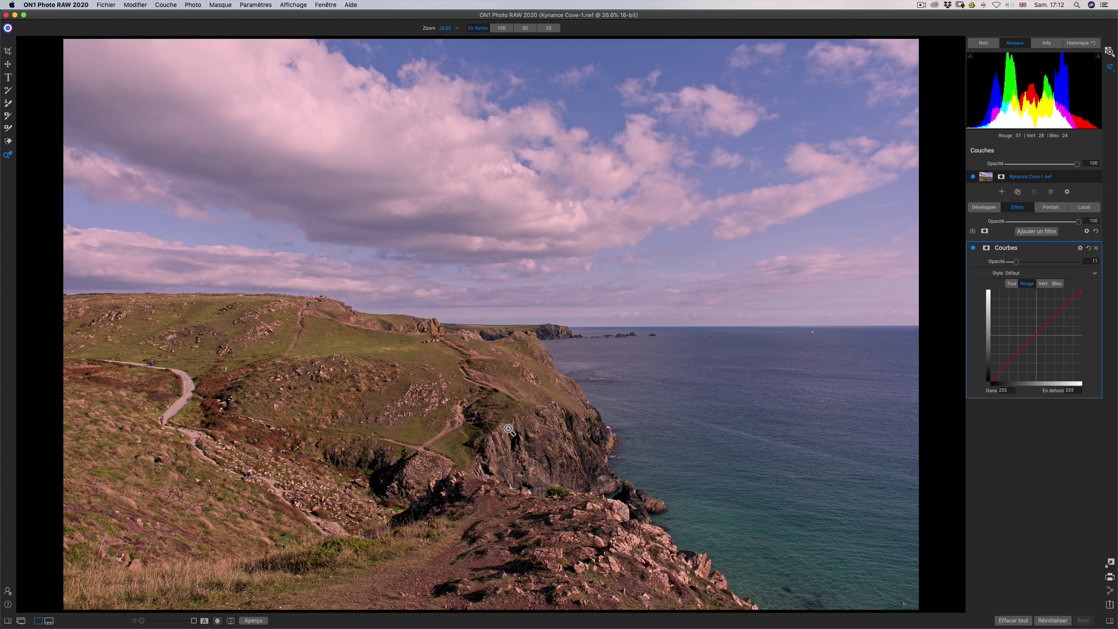
{"action": "left_click_drag", "start_coordinate": [1016, 262], "coordinate": [1027, 262]}
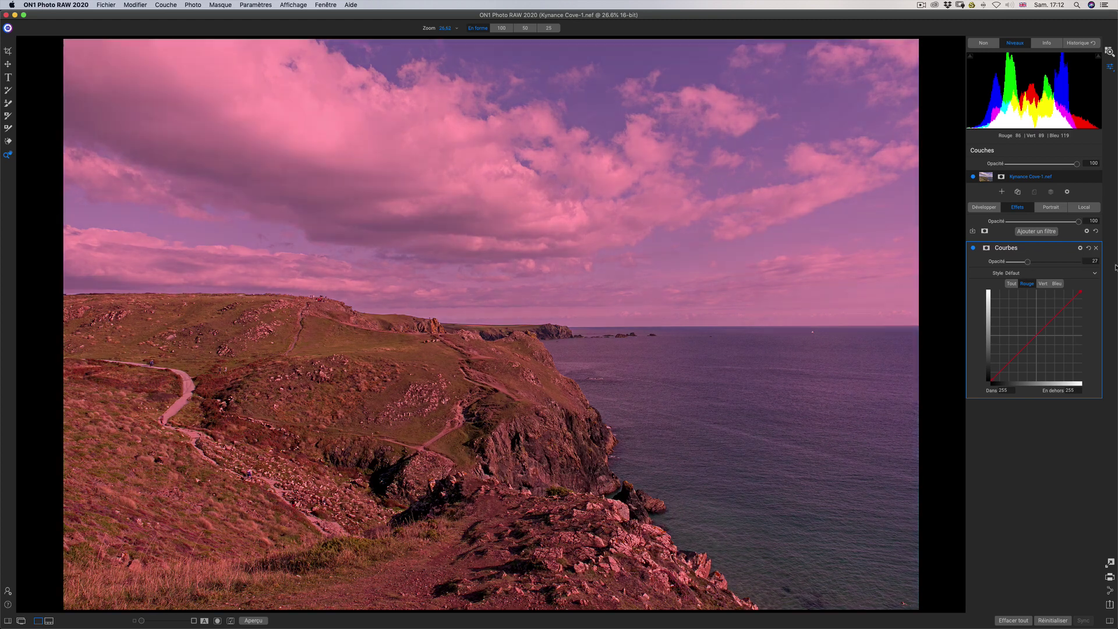
{"action": "left_click_drag", "start_coordinate": [1116, 267], "coordinate": [1116, 269]}
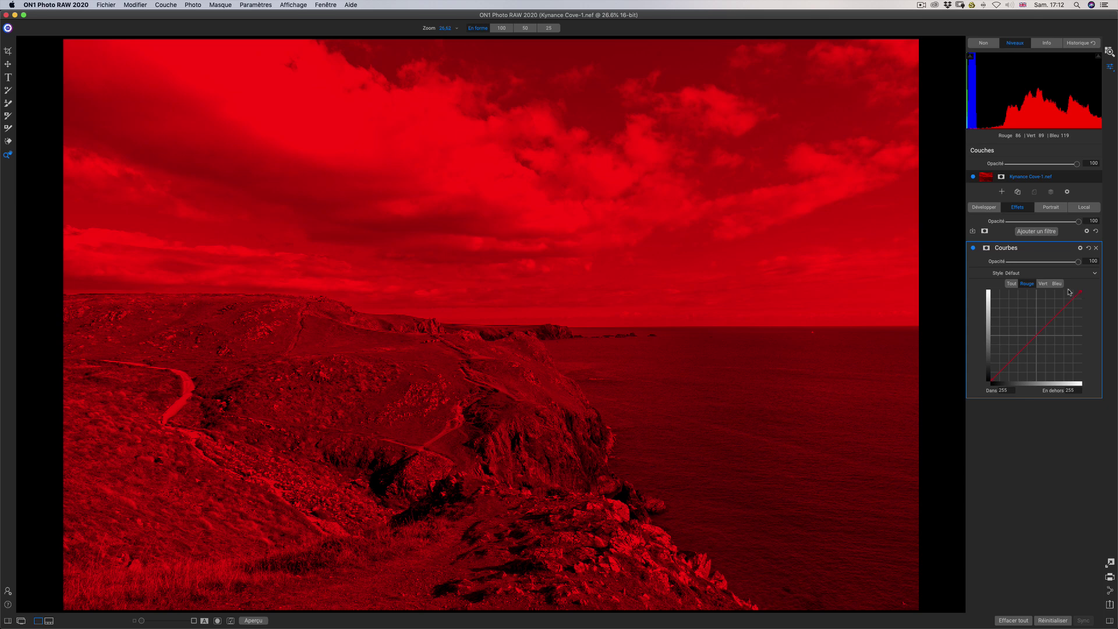
Step: Raise the white points of the Vert and Bleu curves back to output 255
{"action": "left_click", "coordinate": [1042, 284]}
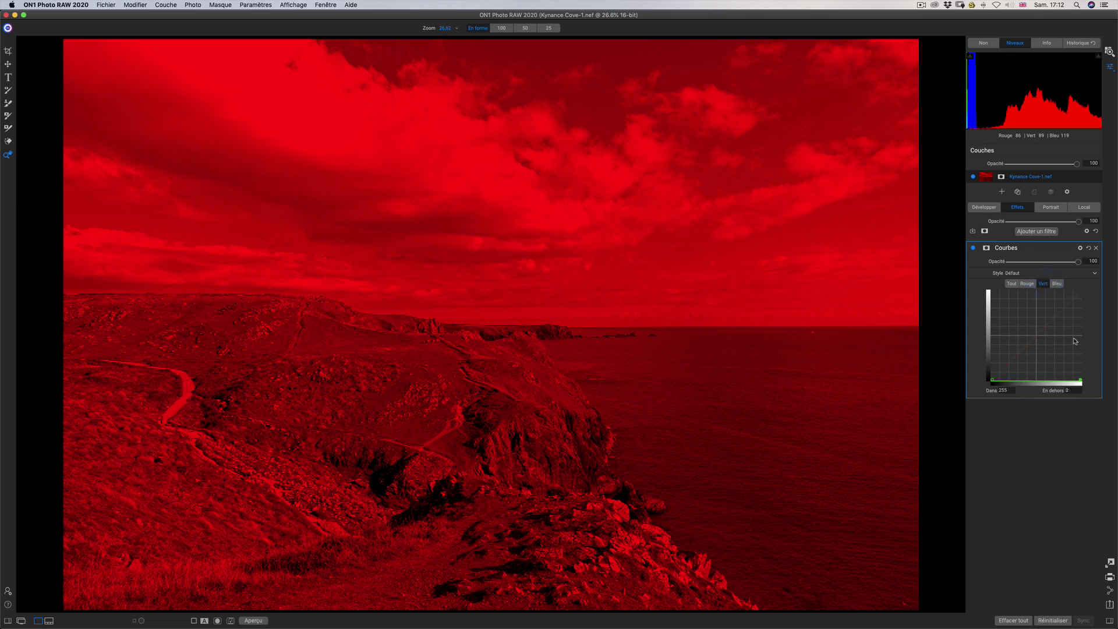
{"action": "left_click_drag", "start_coordinate": [1081, 380], "coordinate": [1088, 239]}
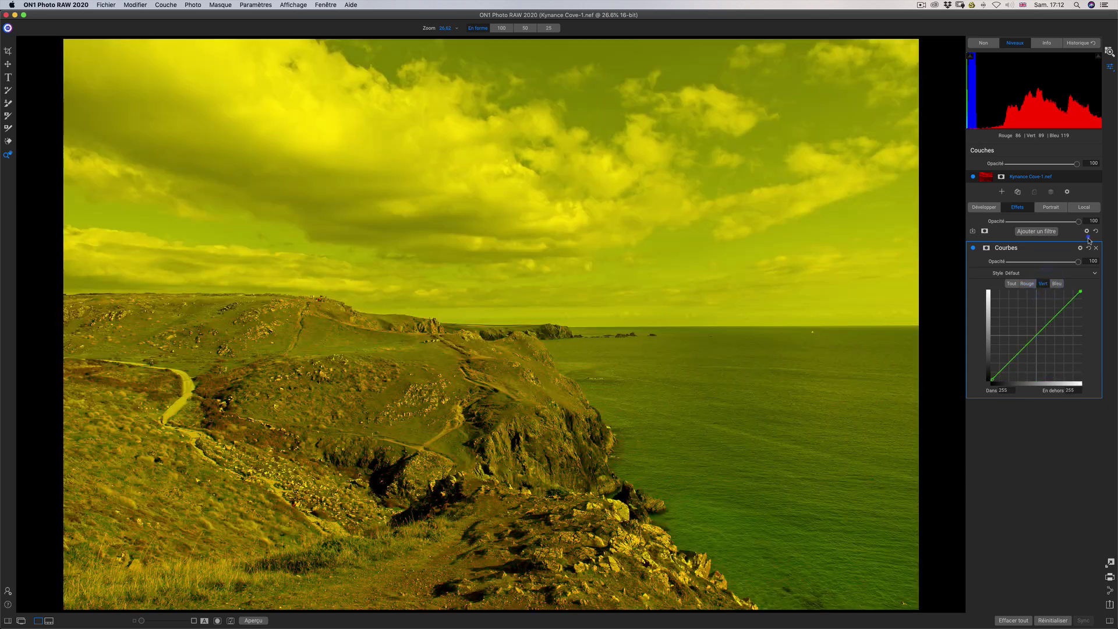
{"action": "left_click", "coordinate": [1057, 284]}
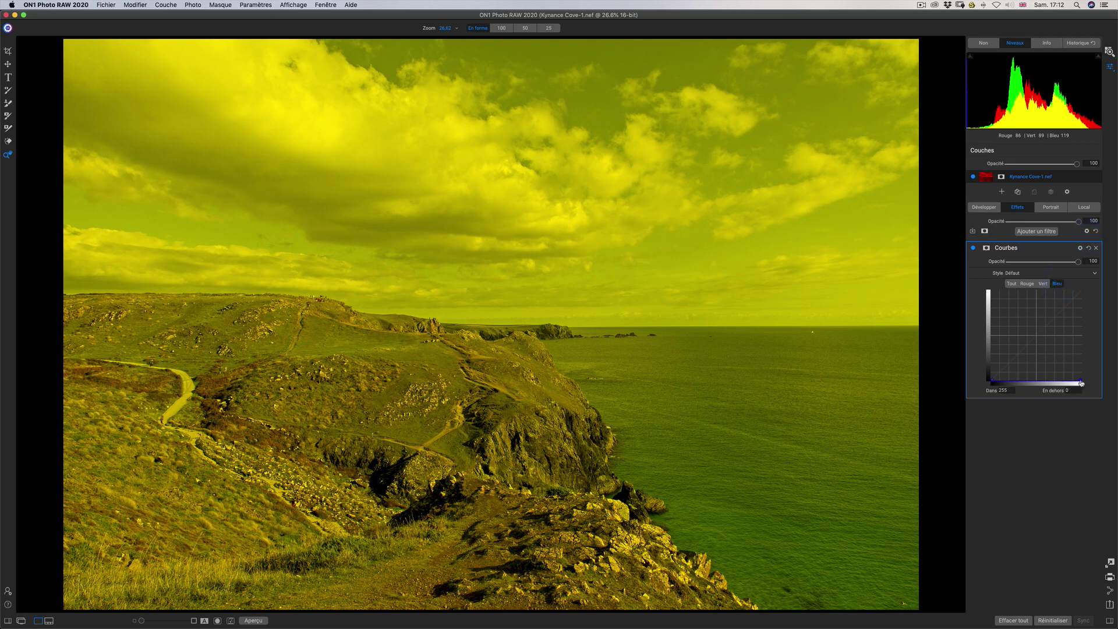
{"action": "left_click_drag", "start_coordinate": [1075, 379], "coordinate": [1084, 260]}
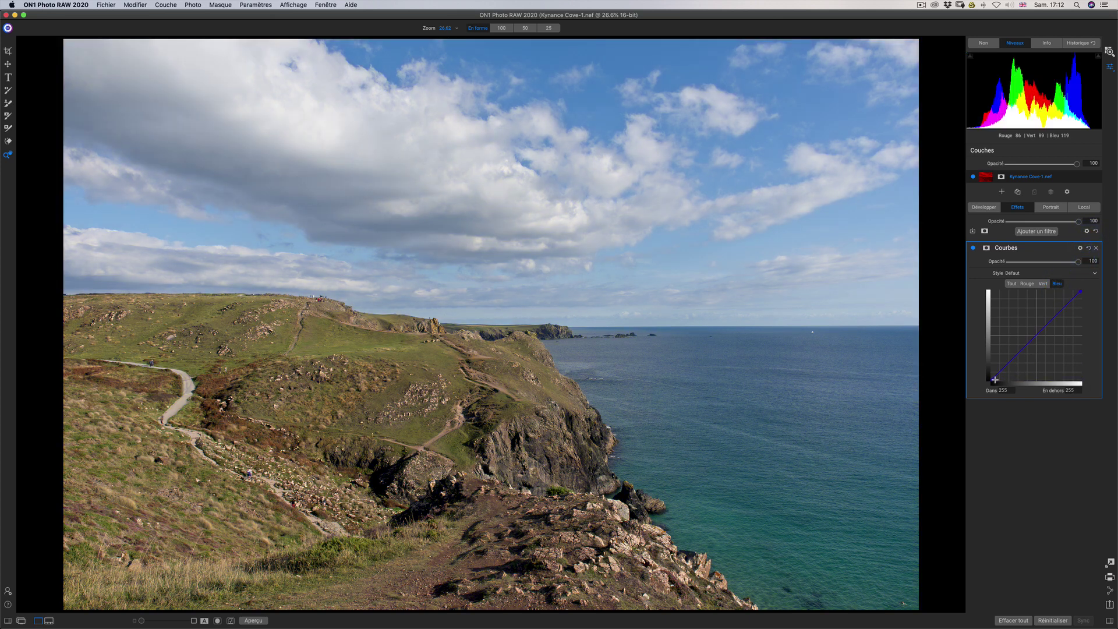
Step: Try the Bleu curve's black point at output 255 and return it to output 0
{"action": "left_click_drag", "start_coordinate": [992, 380], "coordinate": [987, 291]}
{"action": "left_click", "coordinate": [972, 249]}
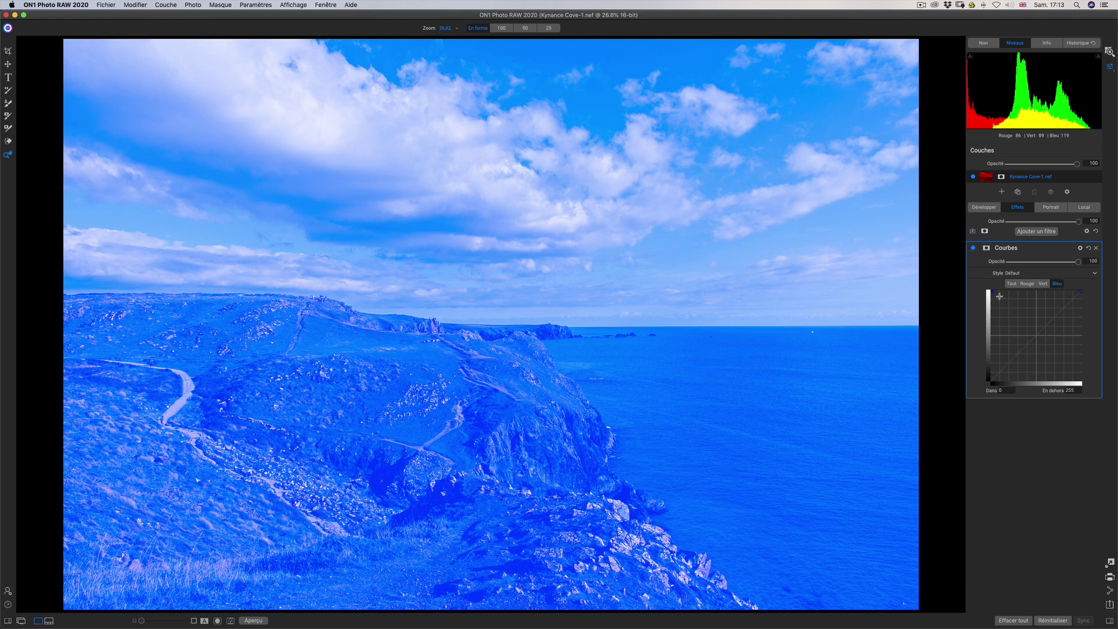
{"action": "left_click_drag", "start_coordinate": [987, 342], "coordinate": [988, 392]}
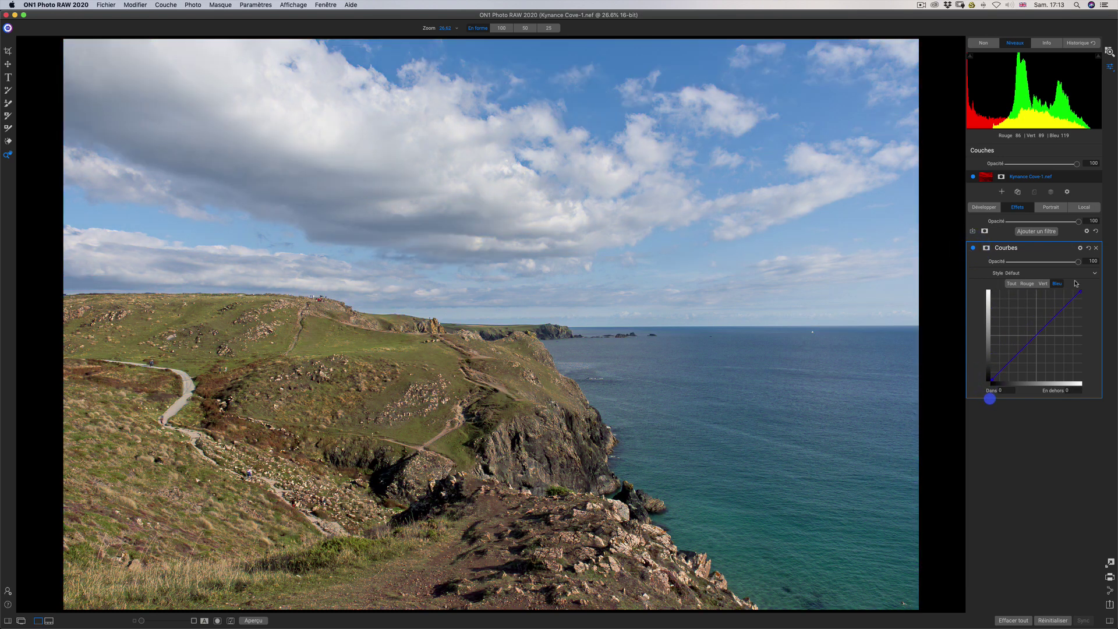
Step: Try the Bleu curve's white point at output 0 and return it to output 255, checking the Vert and Rouge curves
{"action": "left_click_drag", "start_coordinate": [990, 385], "coordinate": [1114, 426]}
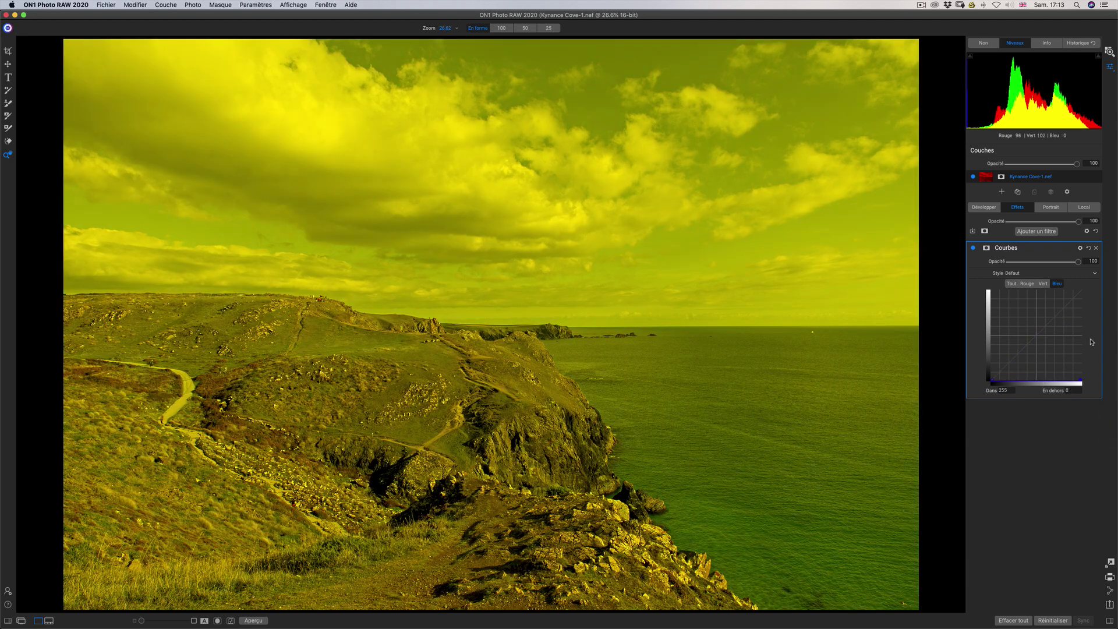
{"action": "left_click", "coordinate": [1043, 283]}
{"action": "left_click", "coordinate": [1026, 284]}
{"action": "left_click", "coordinate": [1043, 283]}
{"action": "left_click_drag", "start_coordinate": [1082, 321], "coordinate": [1109, 457]}
{"action": "left_click_drag", "start_coordinate": [1077, 291], "coordinate": [1082, 292]}
Step: Bend the Bleu curve's midpoint down to input 144, output 115, and reset the Courbes filter
{"action": "left_click_drag", "start_coordinate": [1038, 332], "coordinate": [1046, 340]}
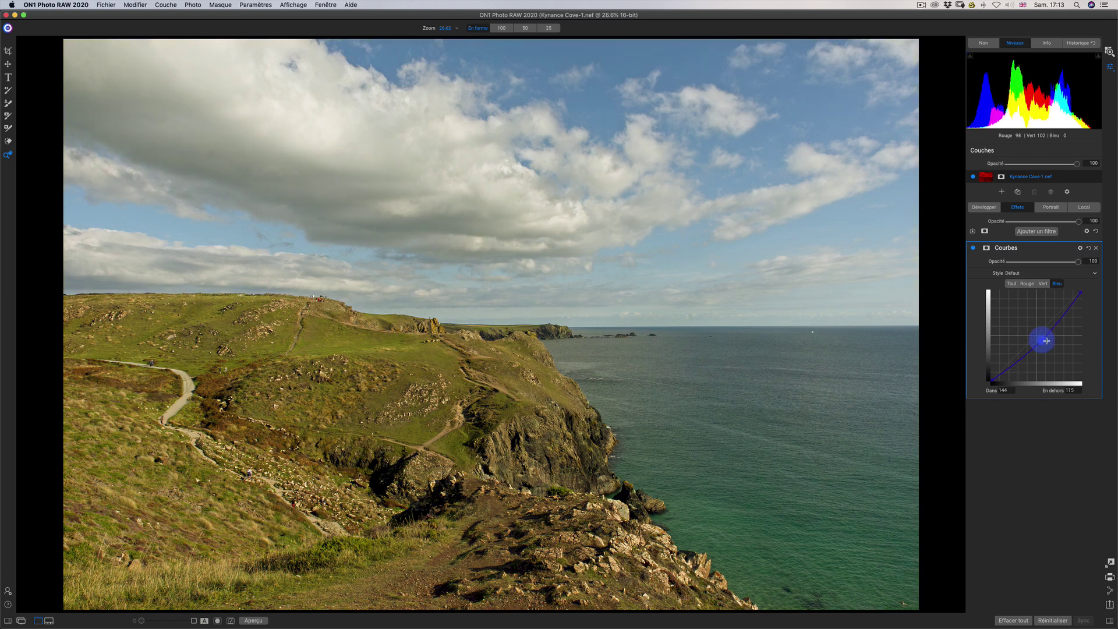
{"action": "left_click", "coordinate": [1088, 247]}
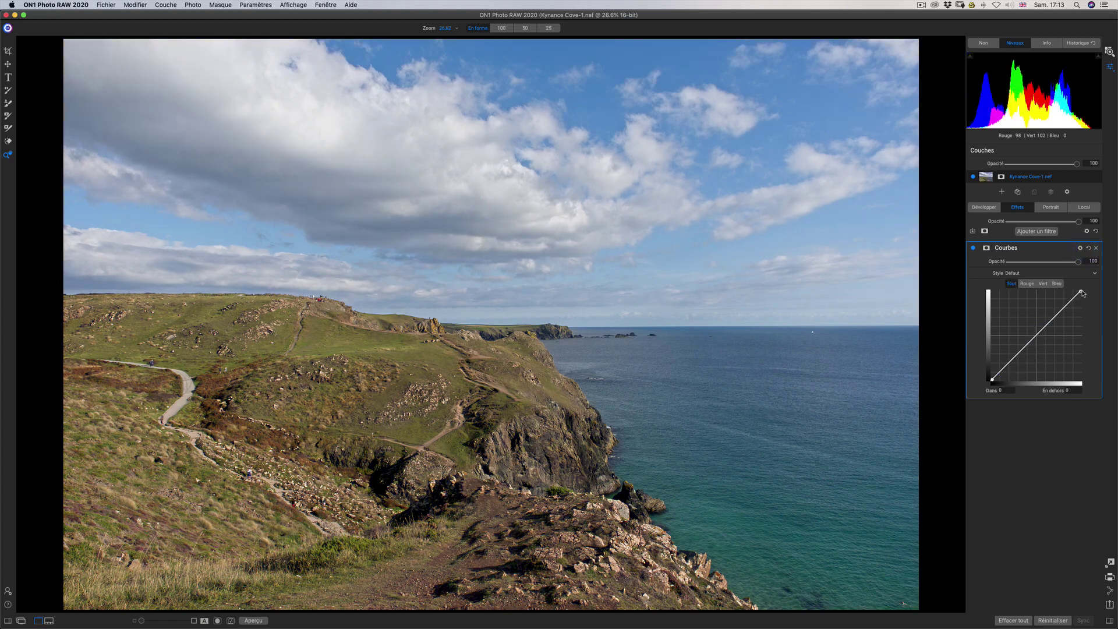
Step: Lower the Bleu curve's white point to output 0 and try the Courbes filter's opacity at 0 and about 22
{"action": "left_click", "coordinate": [1057, 283]}
{"action": "left_click_drag", "start_coordinate": [1081, 292], "coordinate": [1106, 447]}
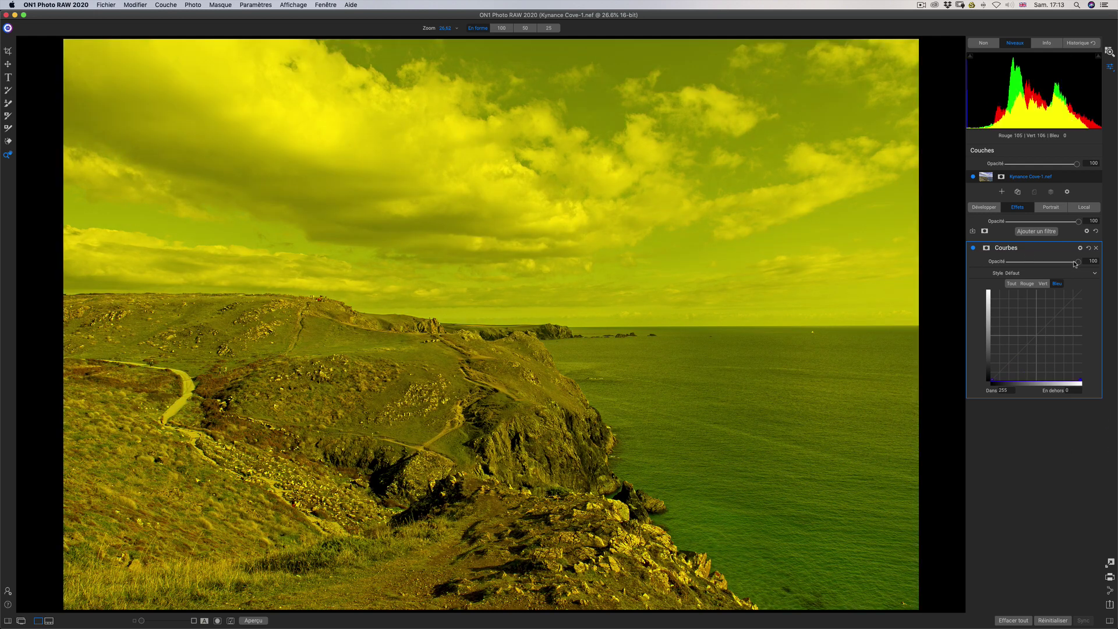
{"action": "left_click_drag", "start_coordinate": [1078, 263], "coordinate": [930, 266]}
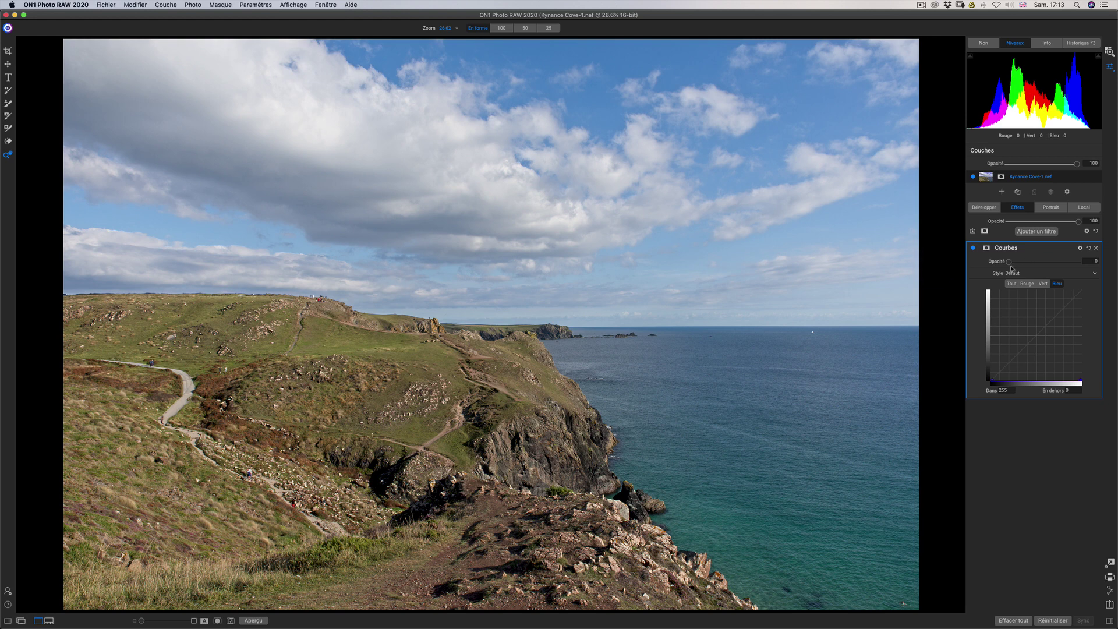
{"action": "left_click_drag", "start_coordinate": [1017, 265], "coordinate": [1025, 265]}
Step: Compare the photo with the Courbes filter off and on, and return the filter's opacity to 100
{"action": "left_click", "coordinate": [973, 249]}
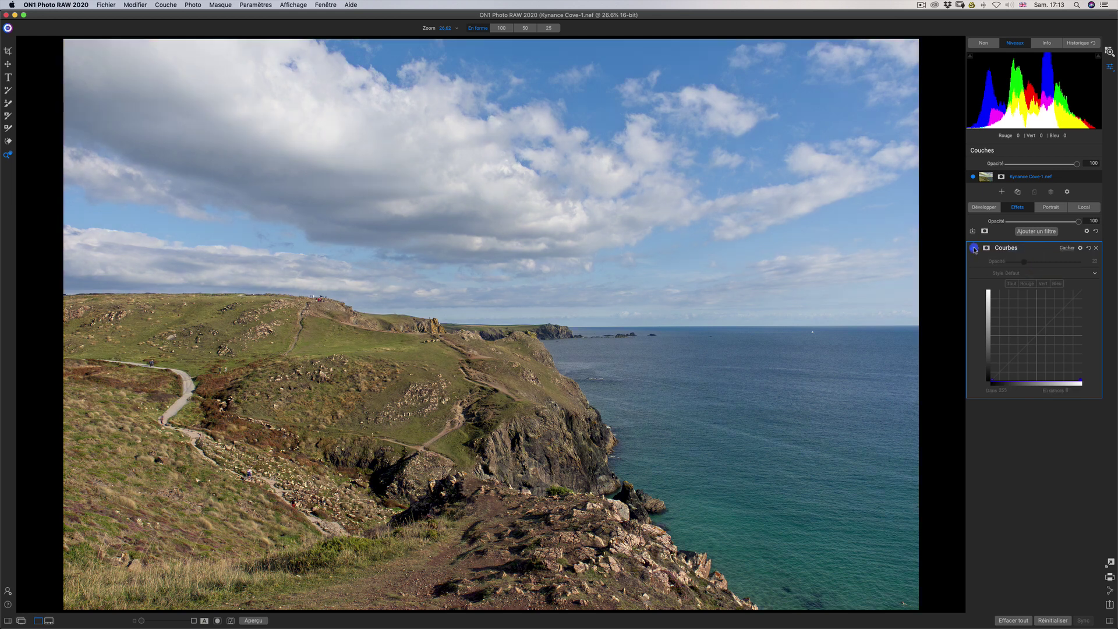
{"action": "left_click", "coordinate": [974, 248]}
{"action": "left_click", "coordinate": [974, 248]}
{"action": "left_click", "coordinate": [974, 248]}
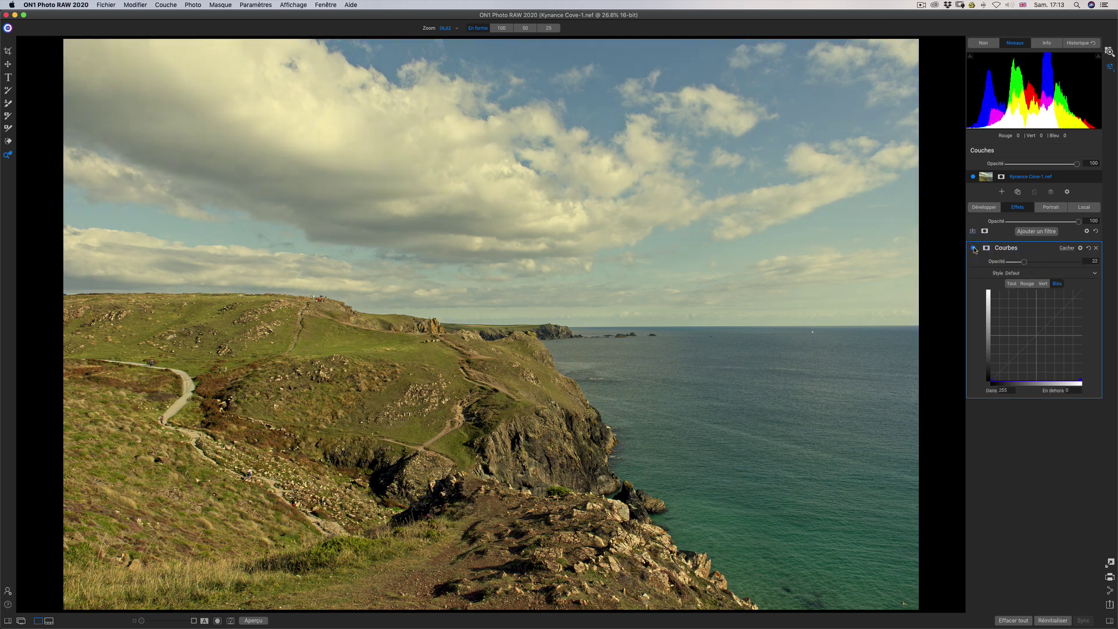
{"action": "left_click_drag", "start_coordinate": [1024, 261], "coordinate": [1100, 289]}
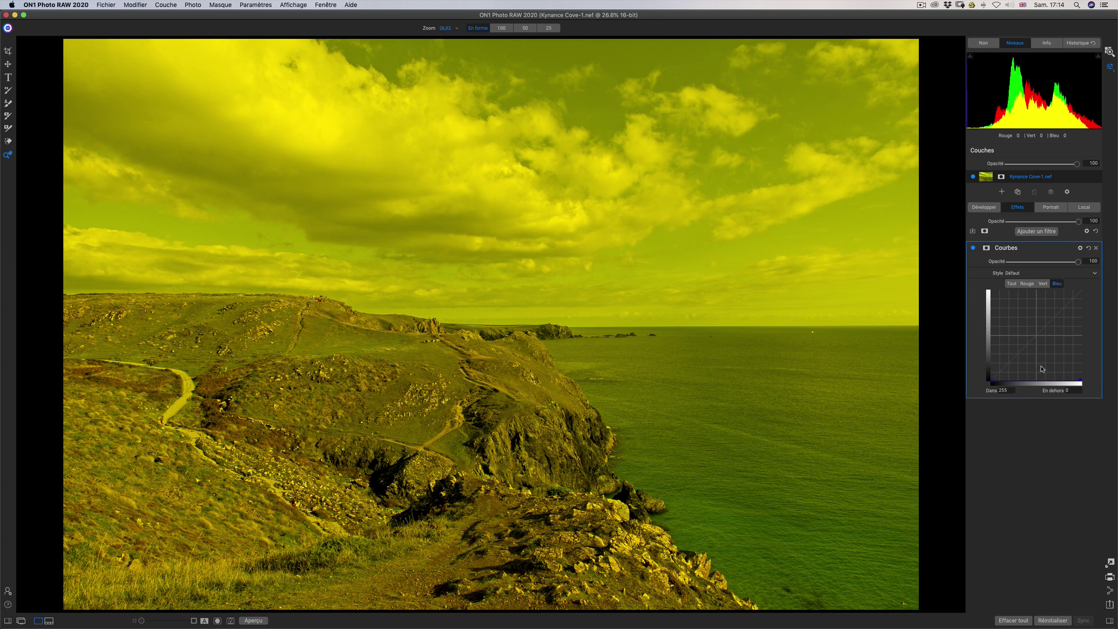
Step: Create a Lumen mask on the Courbes filter and display the mask in greyscale
{"action": "left_click", "coordinate": [987, 249]}
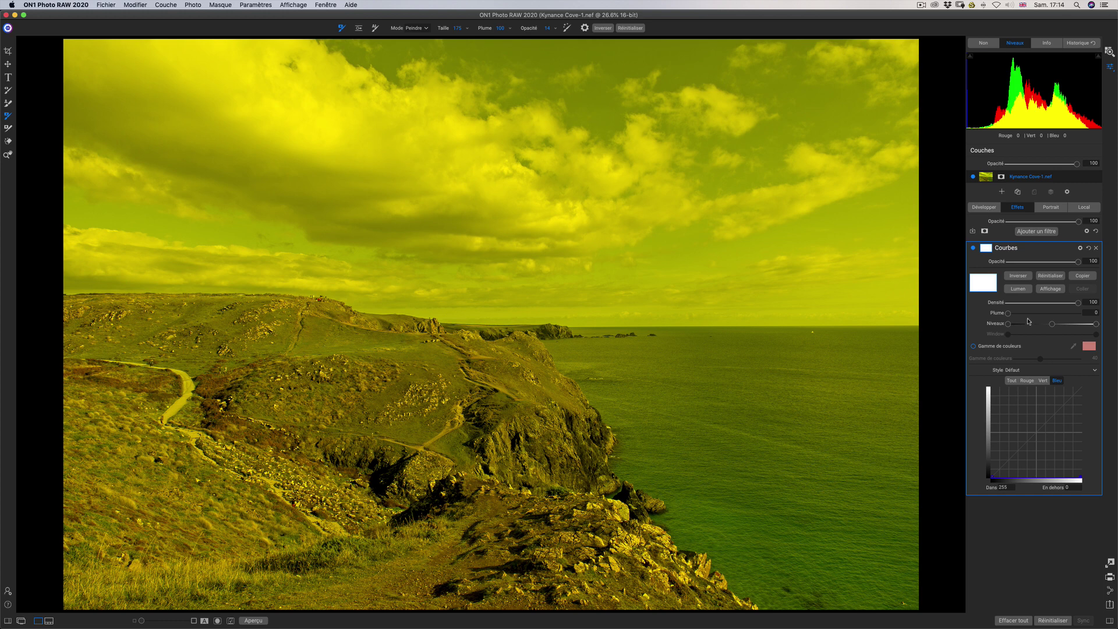
{"action": "left_click", "coordinate": [1022, 290]}
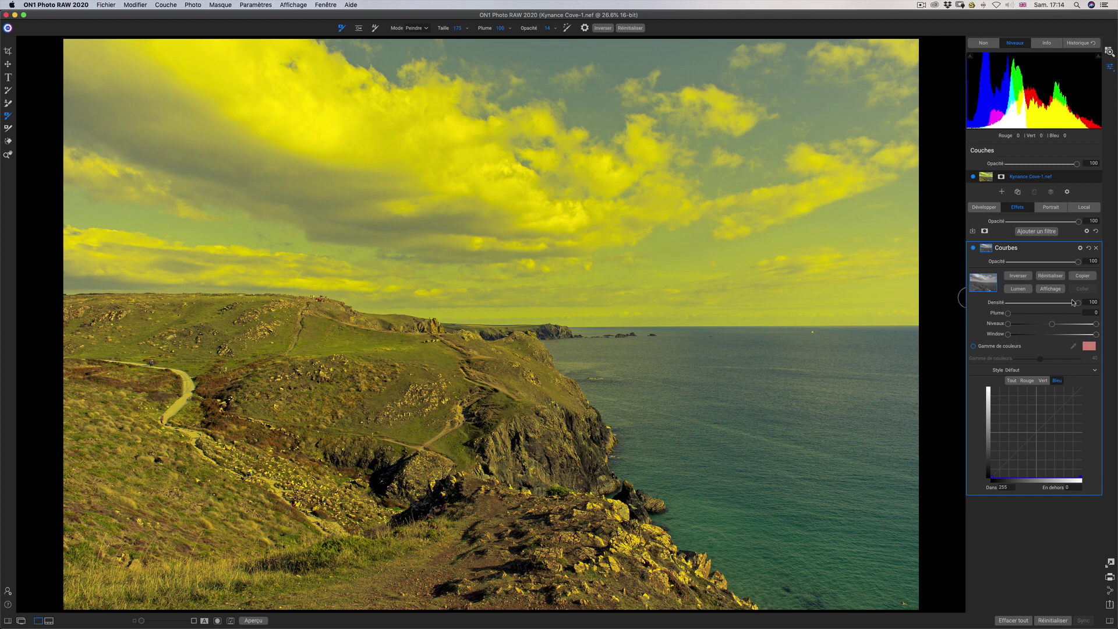
{"action": "left_click", "coordinate": [1051, 289]}
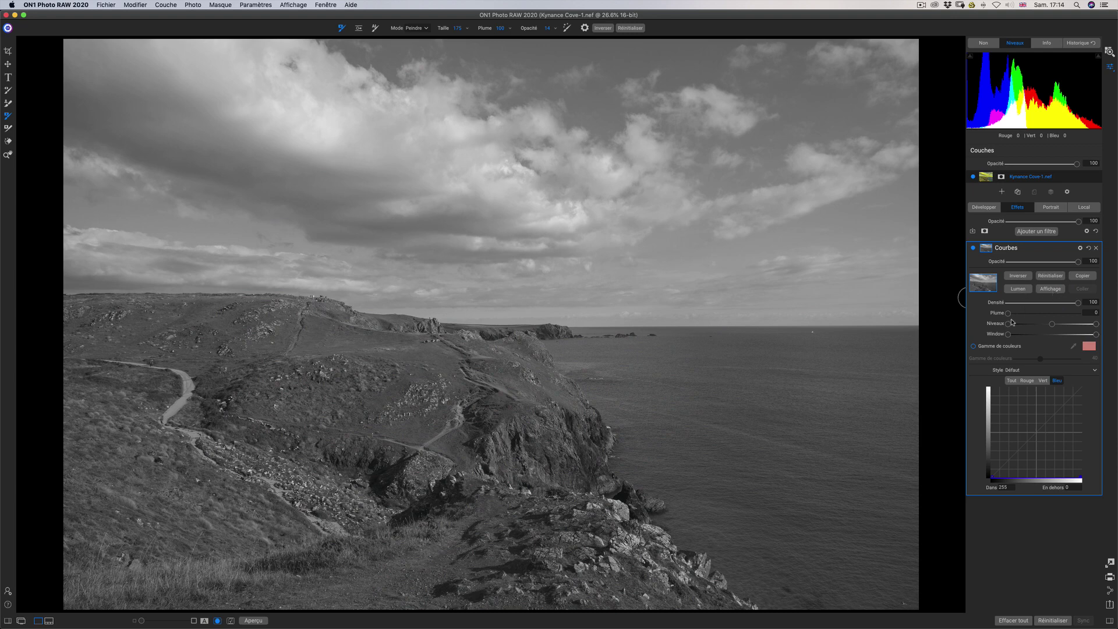
Step: Try the mask's Densité at 63, hide the mask view, and return the density to 100
{"action": "left_click_drag", "start_coordinate": [1078, 304], "coordinate": [1055, 305]}
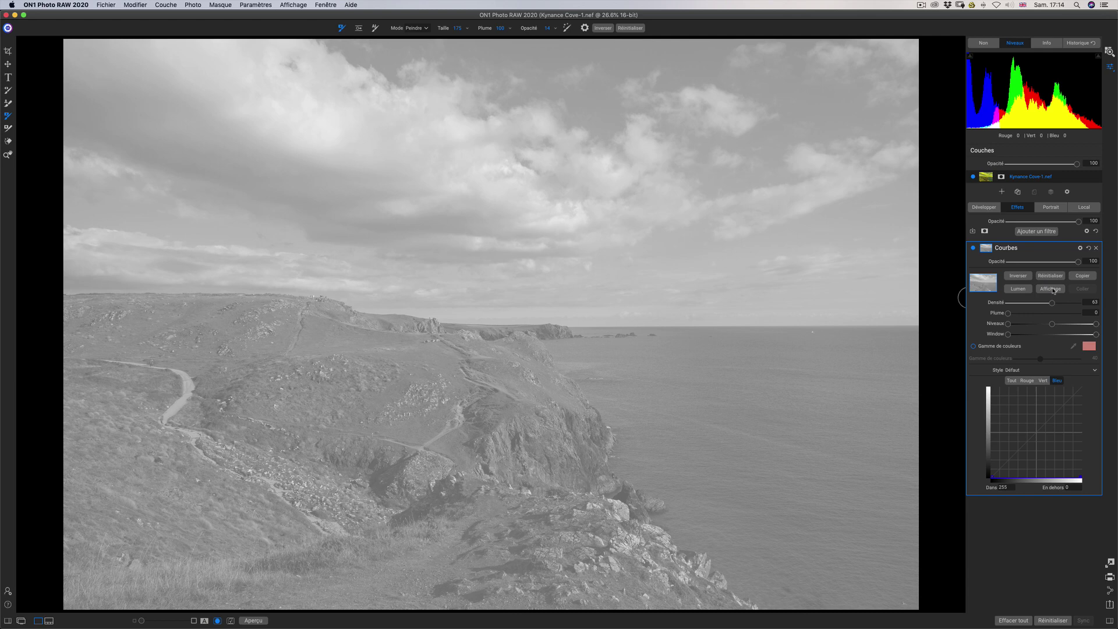
{"action": "left_click", "coordinate": [1052, 290]}
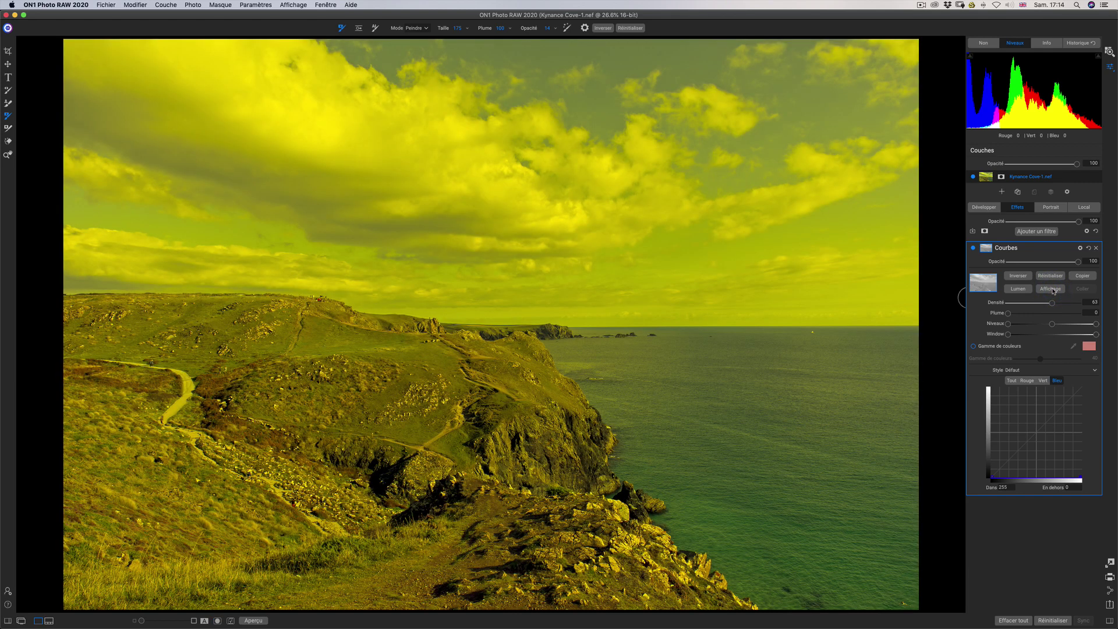
{"action": "left_click_drag", "start_coordinate": [1052, 305], "coordinate": [1110, 304]}
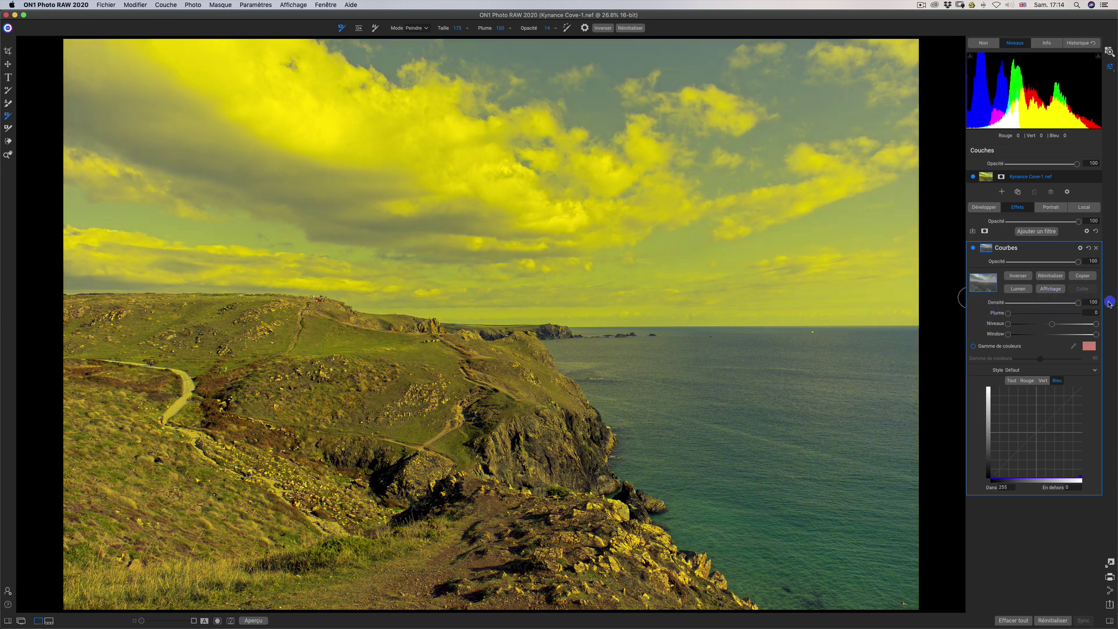
Step: Increase the mask's contrast by bringing its black and white Niveaux inward while viewing the mask, and return to the photo
{"action": "left_click", "coordinate": [1054, 290]}
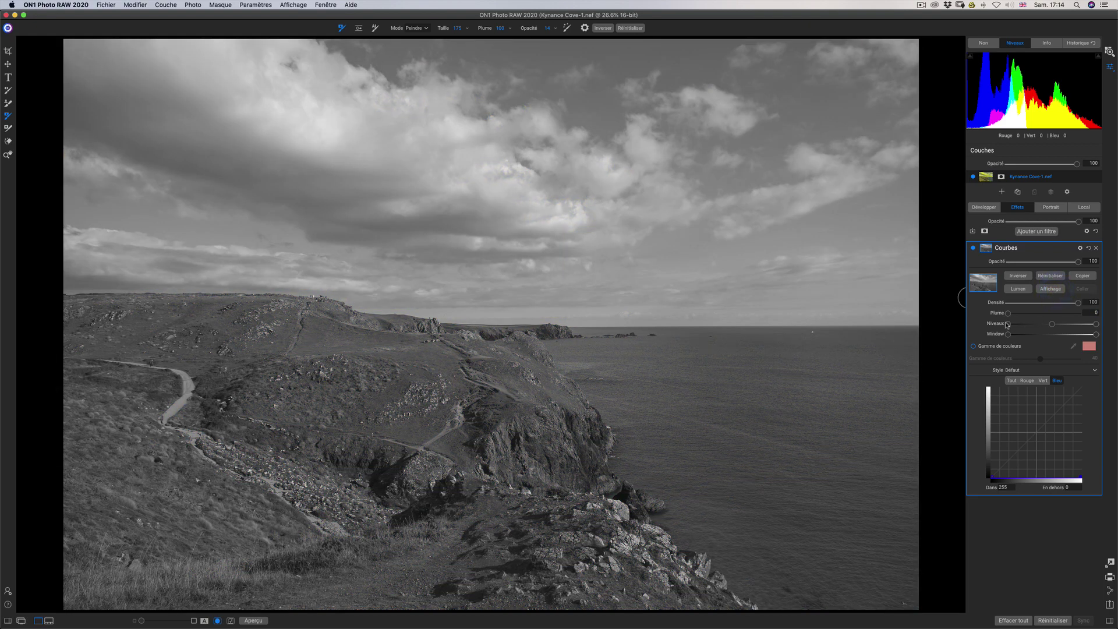
{"action": "left_click_drag", "start_coordinate": [1010, 326], "coordinate": [1080, 326]}
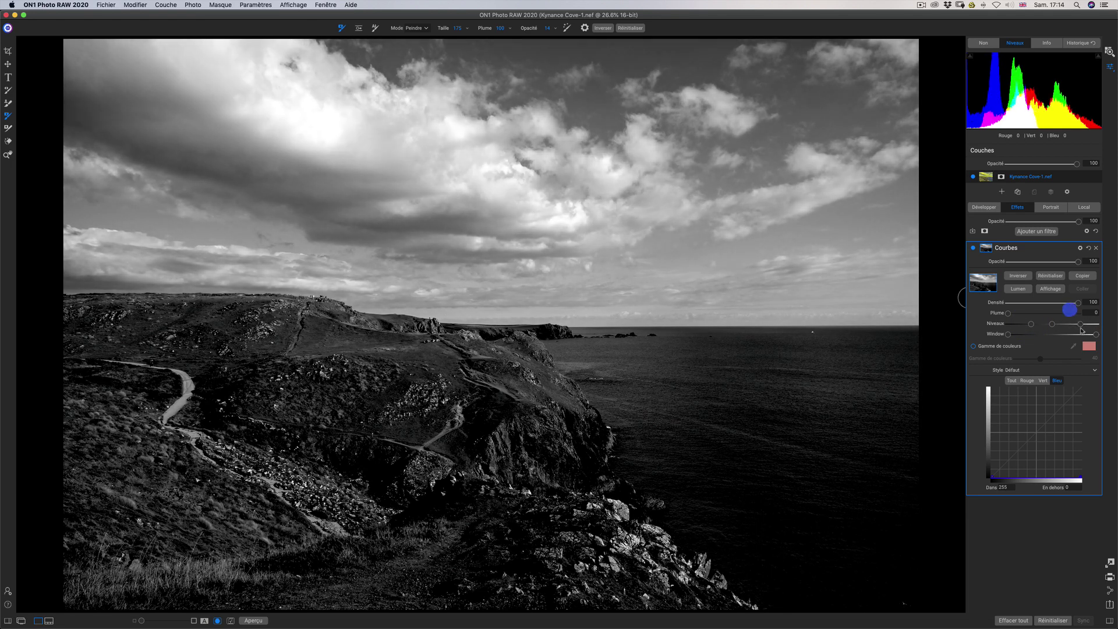
{"action": "left_click", "coordinate": [1059, 291]}
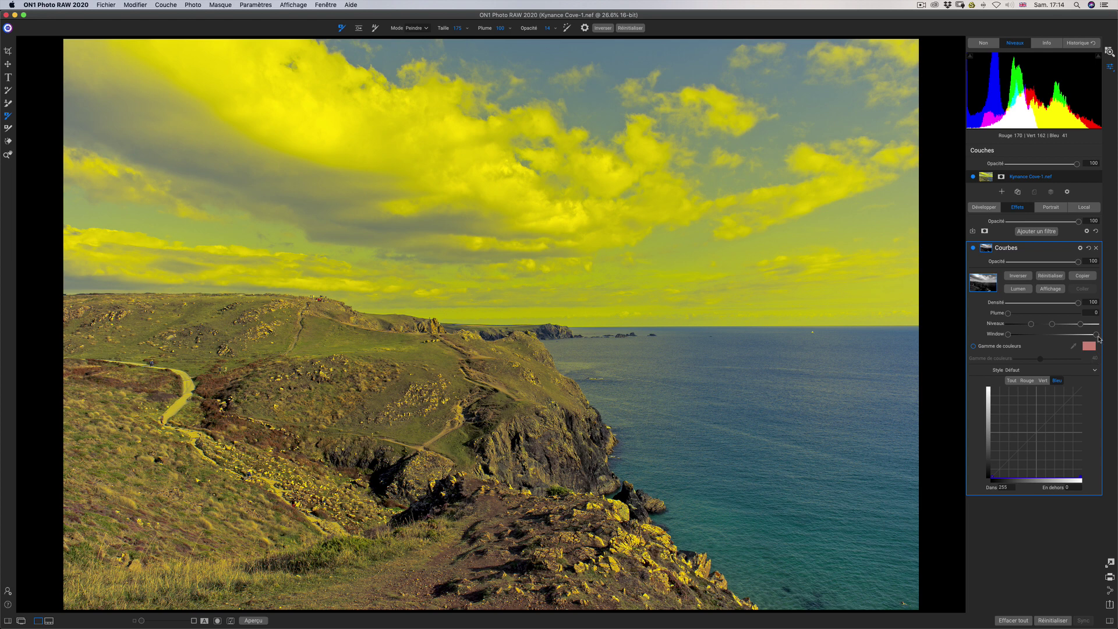
Step: Try lowering the upper limit of the mask's Window range and reset it to maximum
{"action": "left_click_drag", "start_coordinate": [1097, 336], "coordinate": [1039, 337]}
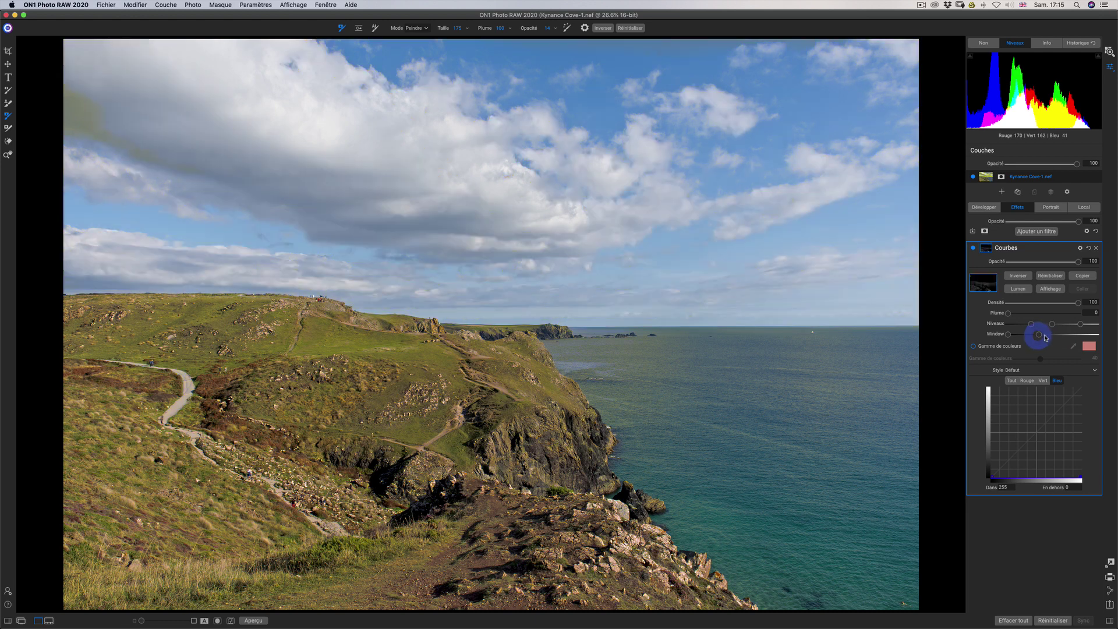
{"action": "left_click", "coordinate": [1038, 336]}
{"action": "left_click", "coordinate": [1038, 337]}
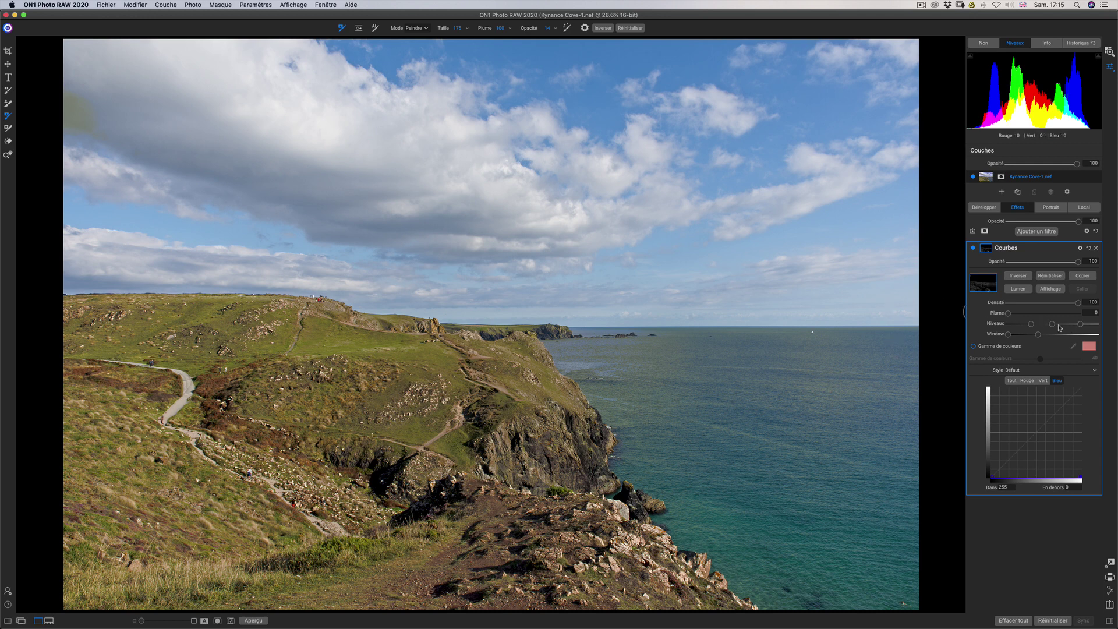
{"action": "double_click", "coordinate": [1038, 334]}
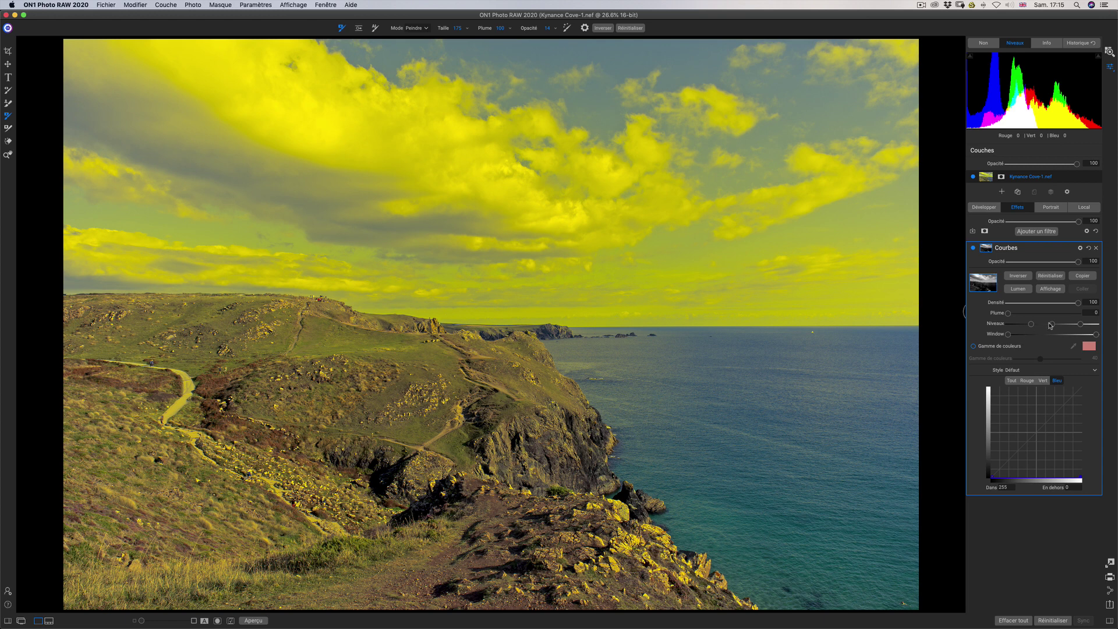
Step: Set the Courbes filter's opacity to 38 and the mask's Plume to 29, and inspect the softened mask
{"action": "mouse_move", "coordinate": [1052, 325]}
{"action": "left_mouse_down"}
{"action": "mouse_move", "coordinate": [1068, 328]}
{"action": "mouse_move", "coordinate": [1052, 327]}
{"action": "left_mouse_up"}
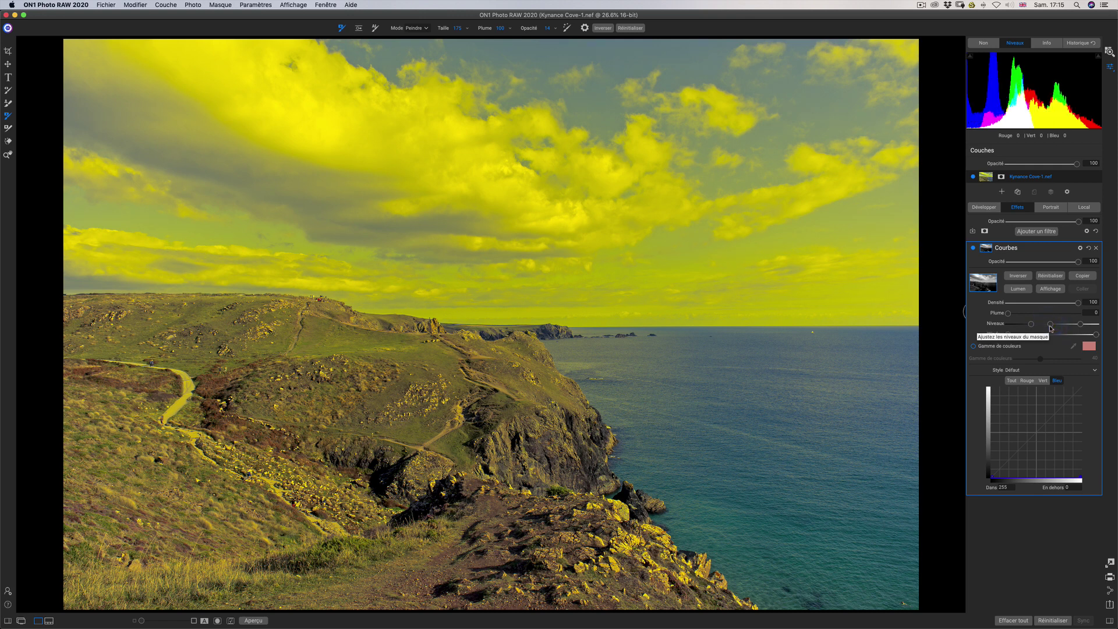
{"action": "left_click_drag", "start_coordinate": [1078, 262], "coordinate": [1036, 264]}
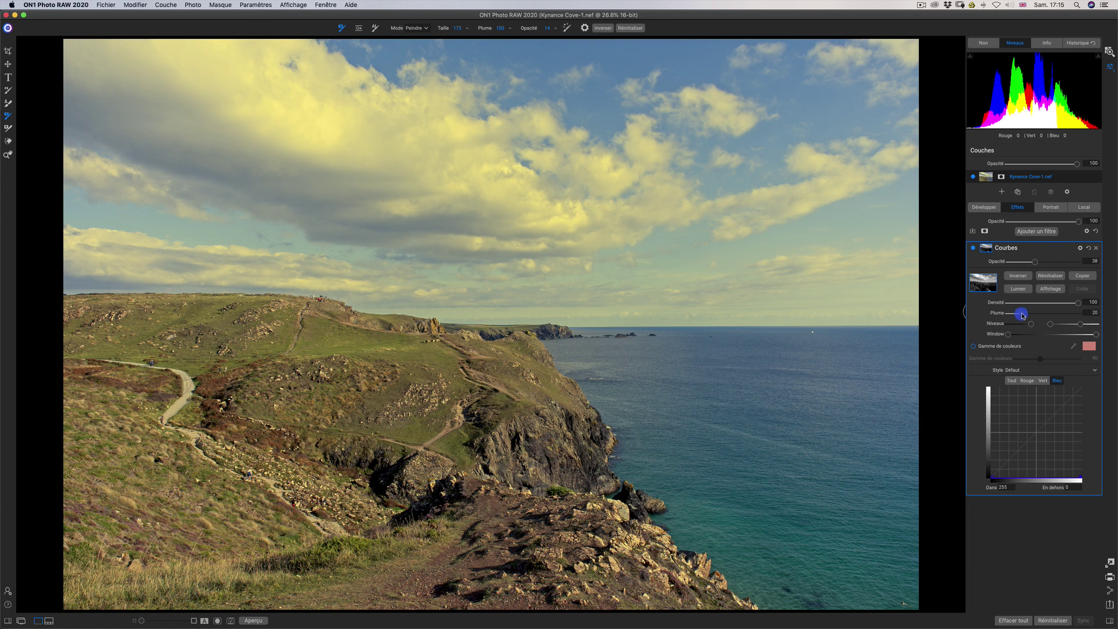
{"action": "mouse_move", "coordinate": [1011, 313]}
{"action": "left_mouse_down"}
{"action": "mouse_move", "coordinate": [1052, 314]}
{"action": "mouse_move", "coordinate": [982, 319]}
{"action": "mouse_move", "coordinate": [1028, 314]}
{"action": "left_mouse_up"}
{"action": "left_click", "coordinate": [1051, 289]}
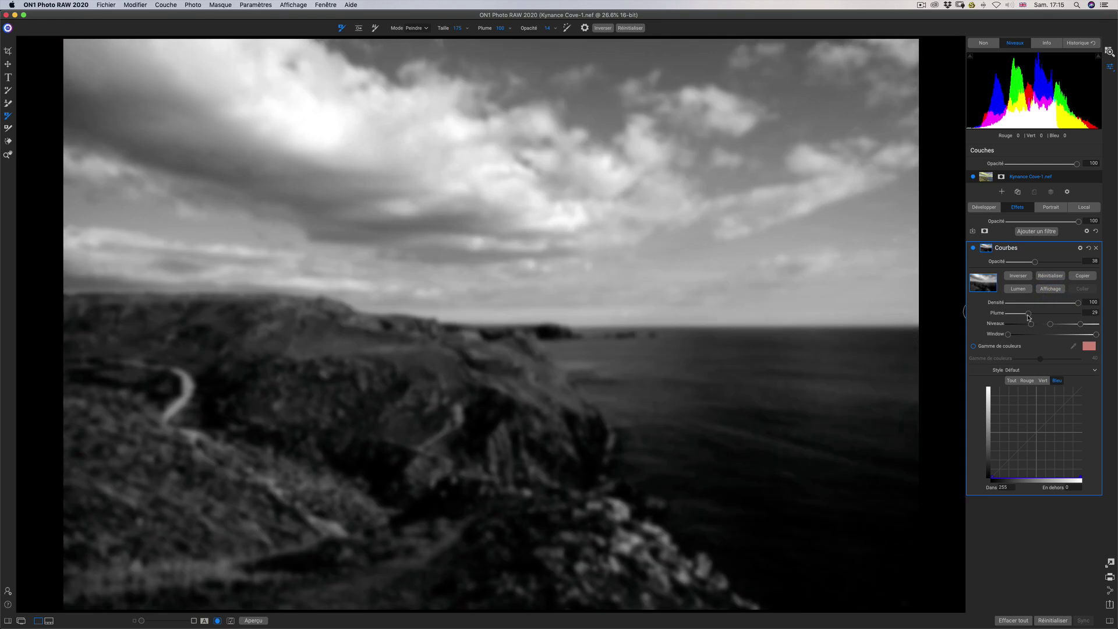
{"action": "left_click", "coordinate": [1048, 289]}
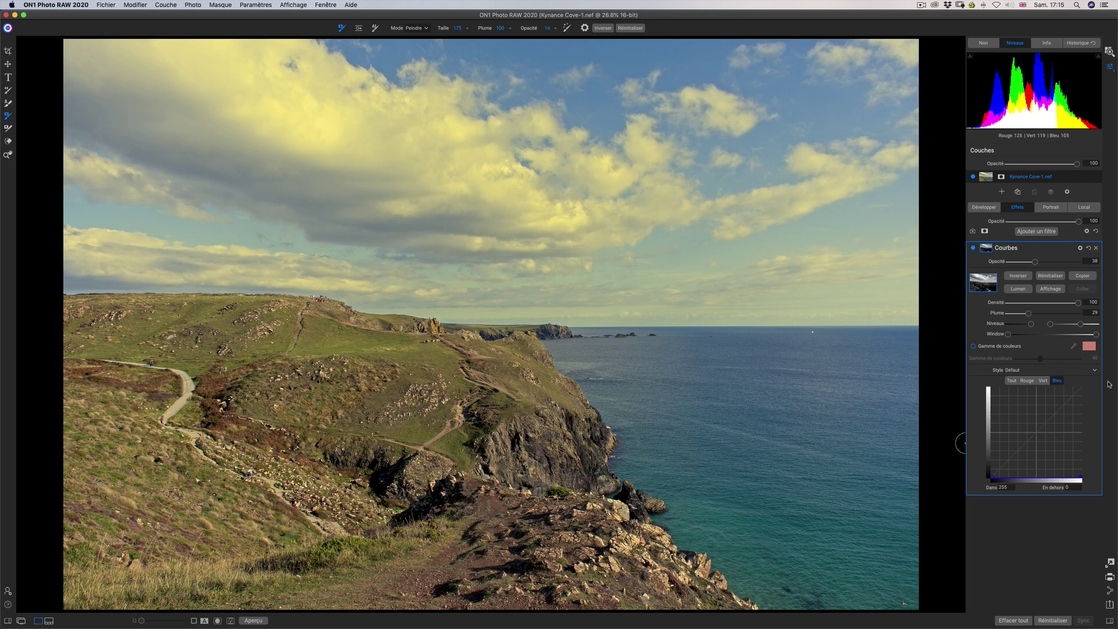
Step: Reset the Courbes filter's mask, close the mask settings, and restore the filter's default curves and opacity
{"action": "left_click", "coordinate": [1045, 276]}
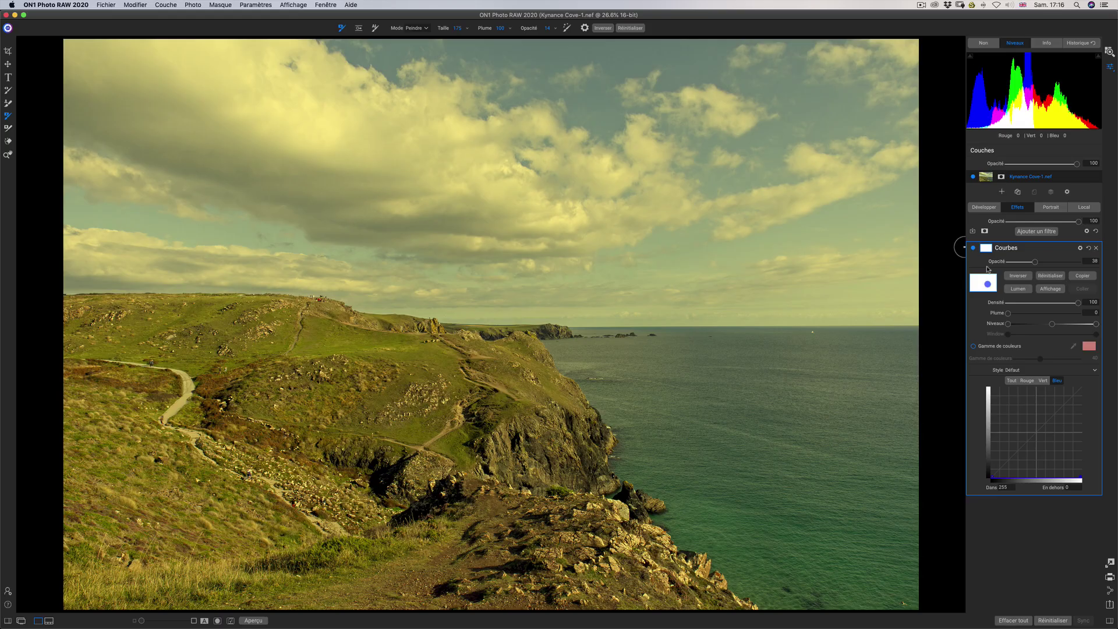
{"action": "left_click", "coordinate": [986, 248]}
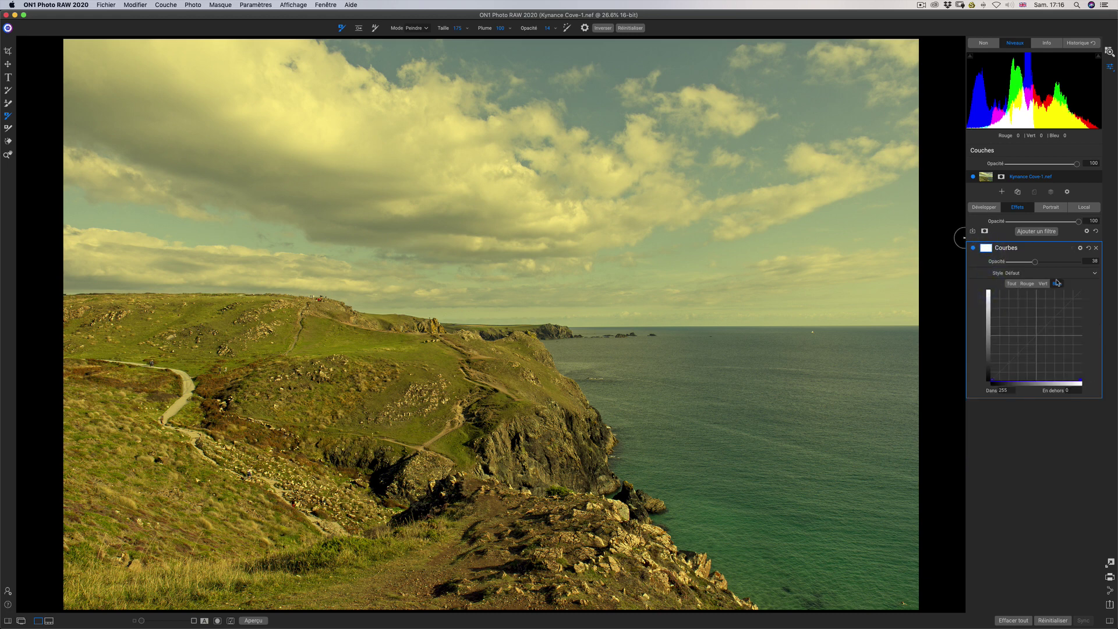
{"action": "left_click", "coordinate": [1088, 249]}
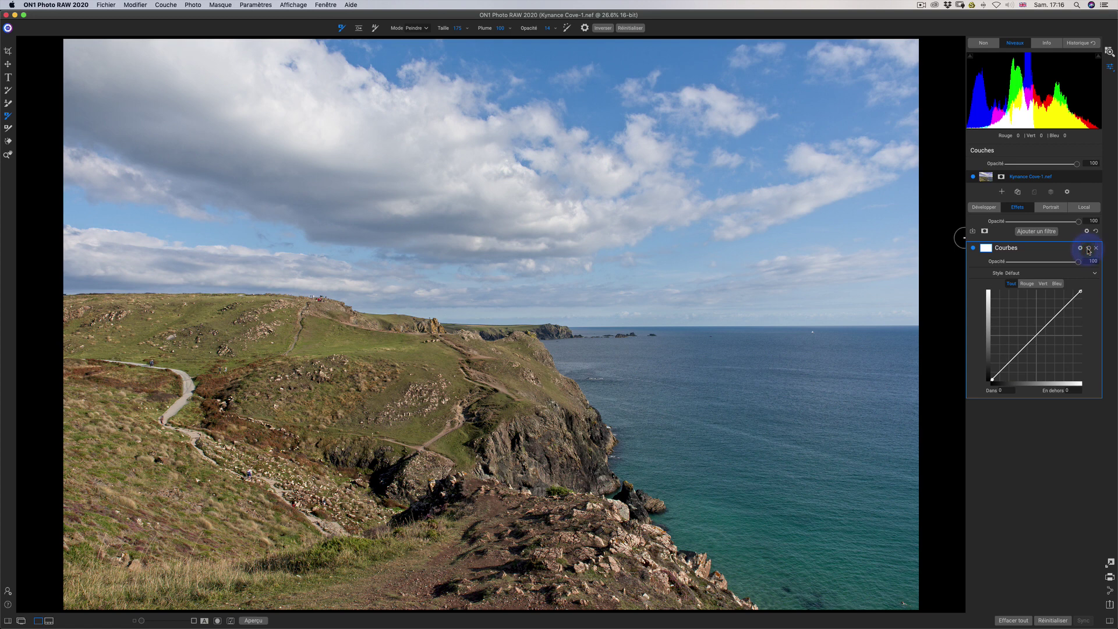
Step: Try bending the Vert curve's midpoint down to input 132, output 119, and reset the Courbes filter
{"action": "left_click", "coordinate": [1042, 284]}
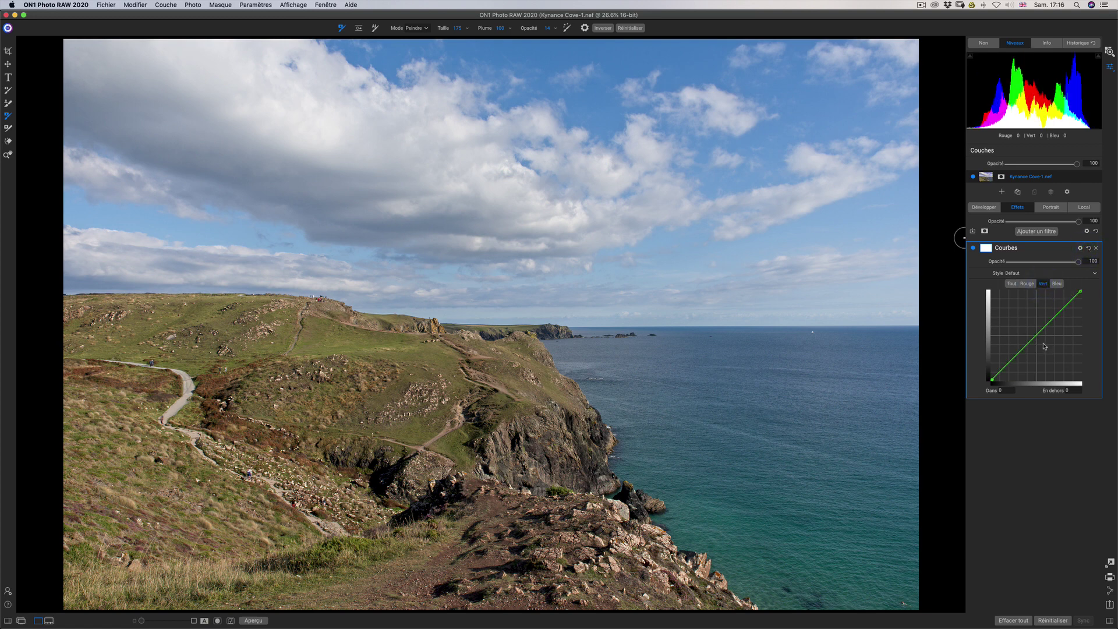
{"action": "mouse_move", "coordinate": [1037, 336]}
{"action": "left_mouse_down"}
{"action": "mouse_move", "coordinate": [1031, 326]}
{"action": "mouse_move", "coordinate": [1051, 341]}
{"action": "mouse_move", "coordinate": [1019, 331]}
{"action": "mouse_move", "coordinate": [1037, 339]}
{"action": "left_mouse_up"}
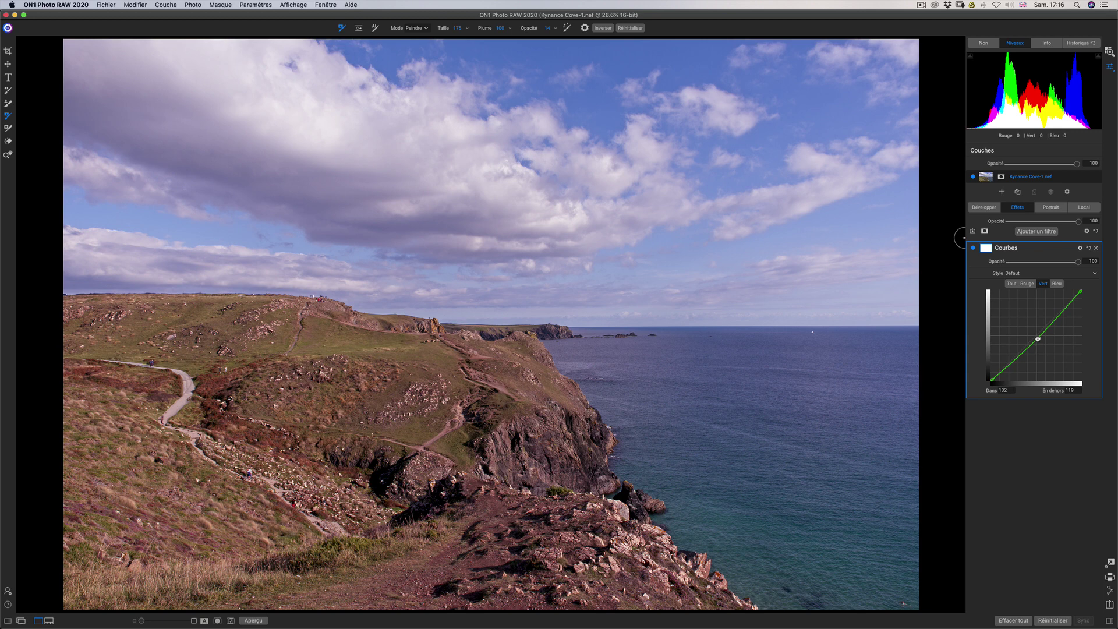
{"action": "left_click", "coordinate": [1089, 248]}
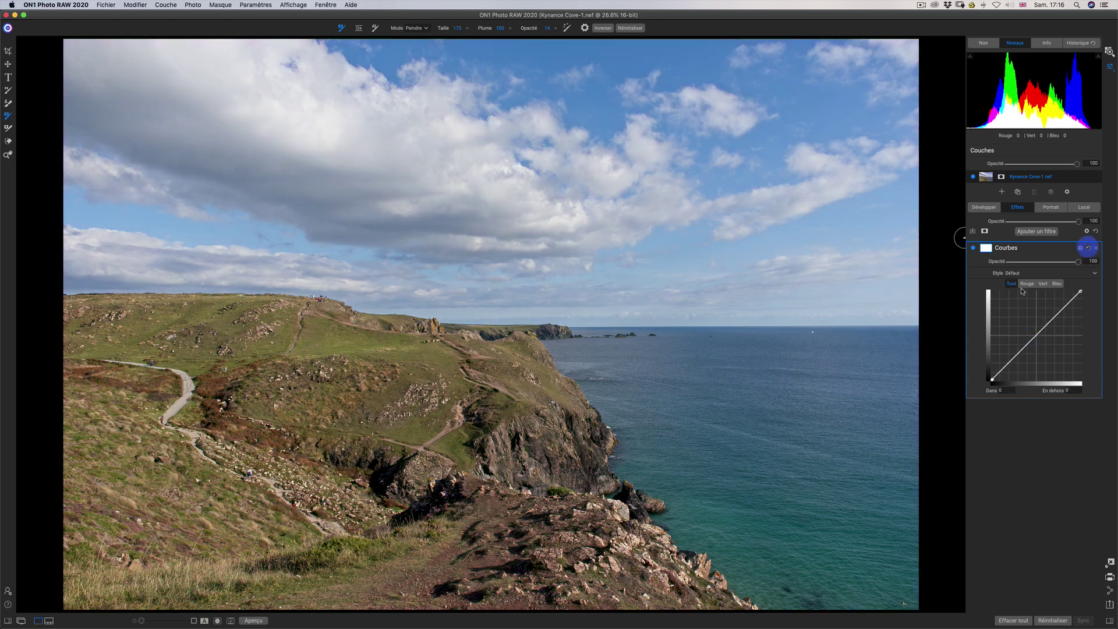
Step: Try bending the Rouge curve's midpoint down to input 145, output 108, and reset the Courbes filter
{"action": "left_click", "coordinate": [1026, 284]}
{"action": "mouse_move", "coordinate": [1035, 334]}
{"action": "left_mouse_down"}
{"action": "mouse_move", "coordinate": [1026, 325]}
{"action": "mouse_move", "coordinate": [1043, 345]}
{"action": "left_mouse_up"}
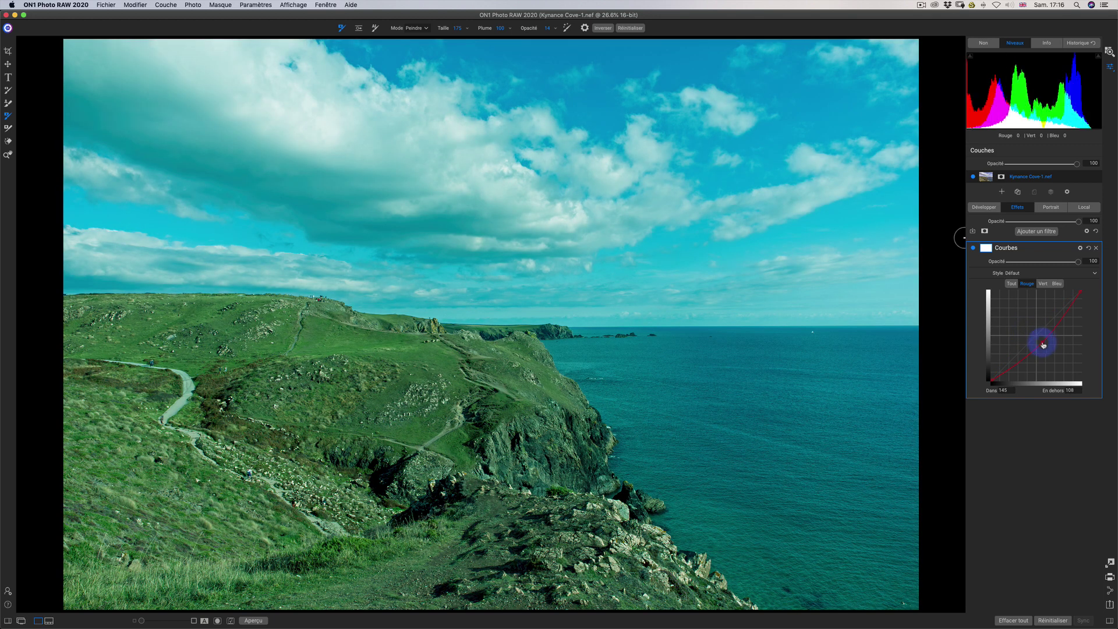
{"action": "left_click", "coordinate": [1088, 248]}
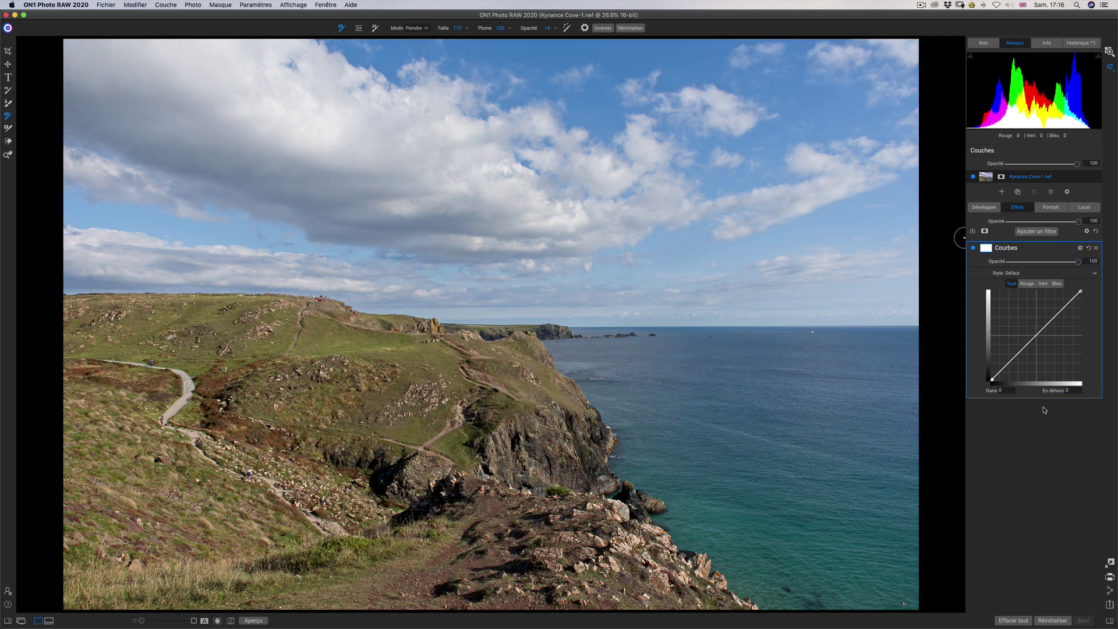
Step: Anchor the Bleu curve's midpoint, raise its shadows to output 76, and compare the photo with the Courbes filter off and on
{"action": "left_click", "coordinate": [1027, 284]}
{"action": "left_click", "coordinate": [1057, 284]}
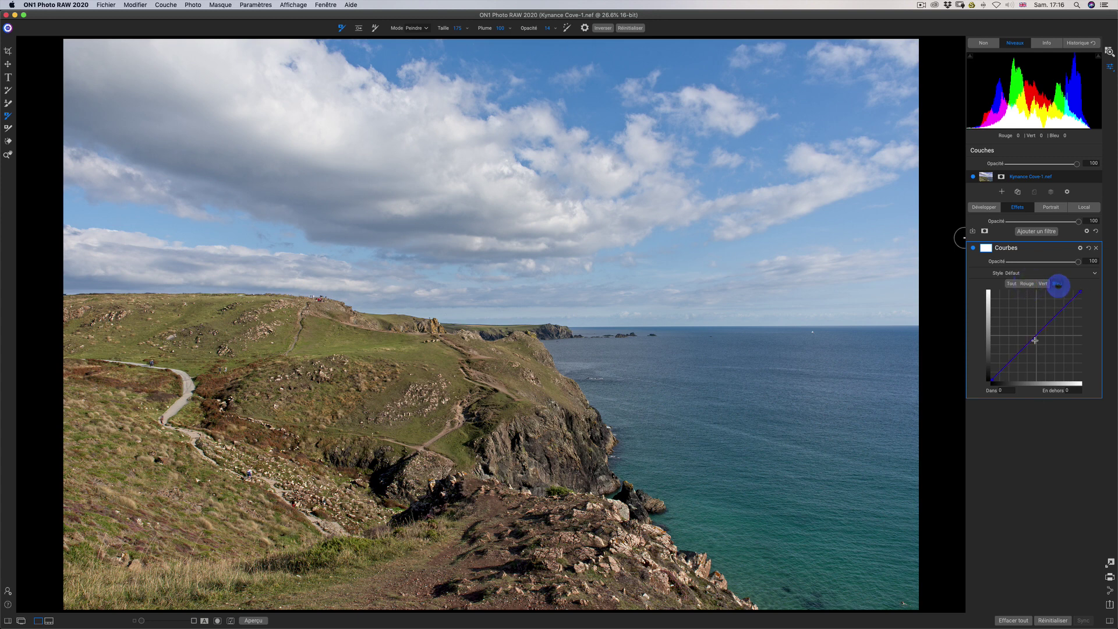
{"action": "left_click", "coordinate": [1036, 335]}
{"action": "mouse_move", "coordinate": [1025, 349]}
{"action": "left_mouse_down"}
{"action": "mouse_move", "coordinate": [1024, 361]}
{"action": "mouse_move", "coordinate": [1013, 355]}
{"action": "left_mouse_up"}
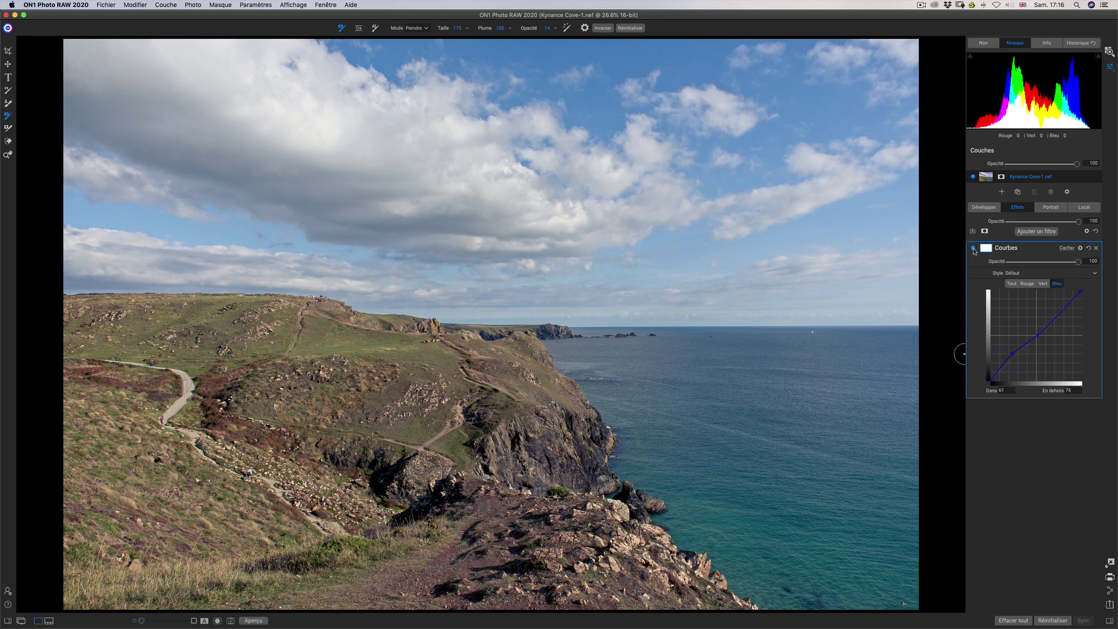
{"action": "left_click", "coordinate": [973, 250]}
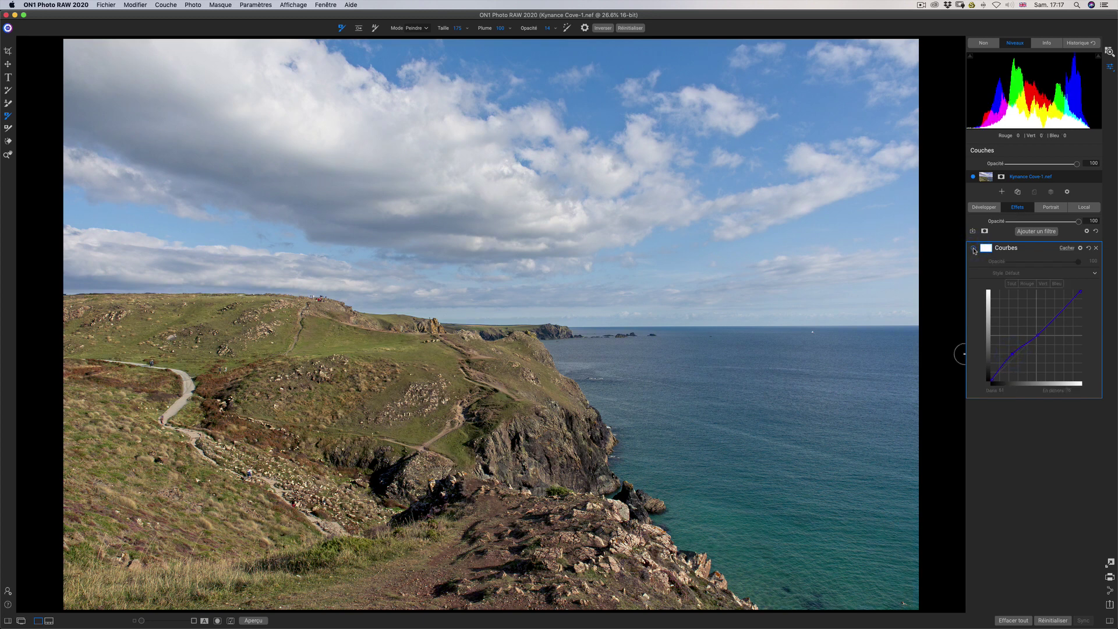
{"action": "left_click", "coordinate": [973, 249]}
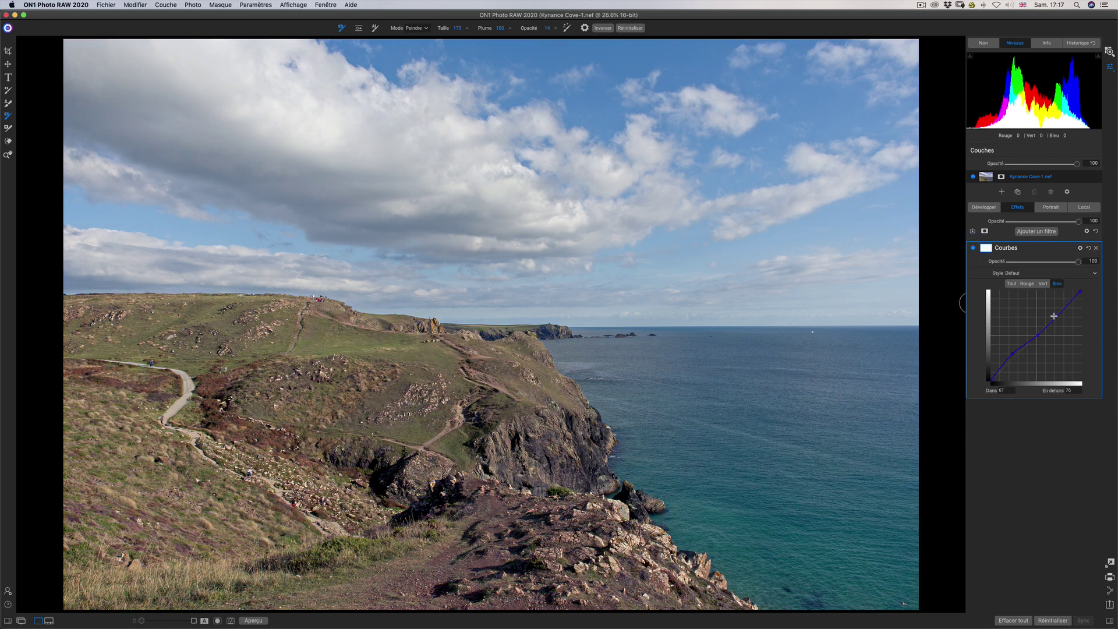
Step: Try the Bleu curve's highlights at input 193, output 173, raise them to input 177, output 193, and lower the shadows to input 78, output 68
{"action": "left_click_drag", "start_coordinate": [1058, 317], "coordinate": [1059, 319]}
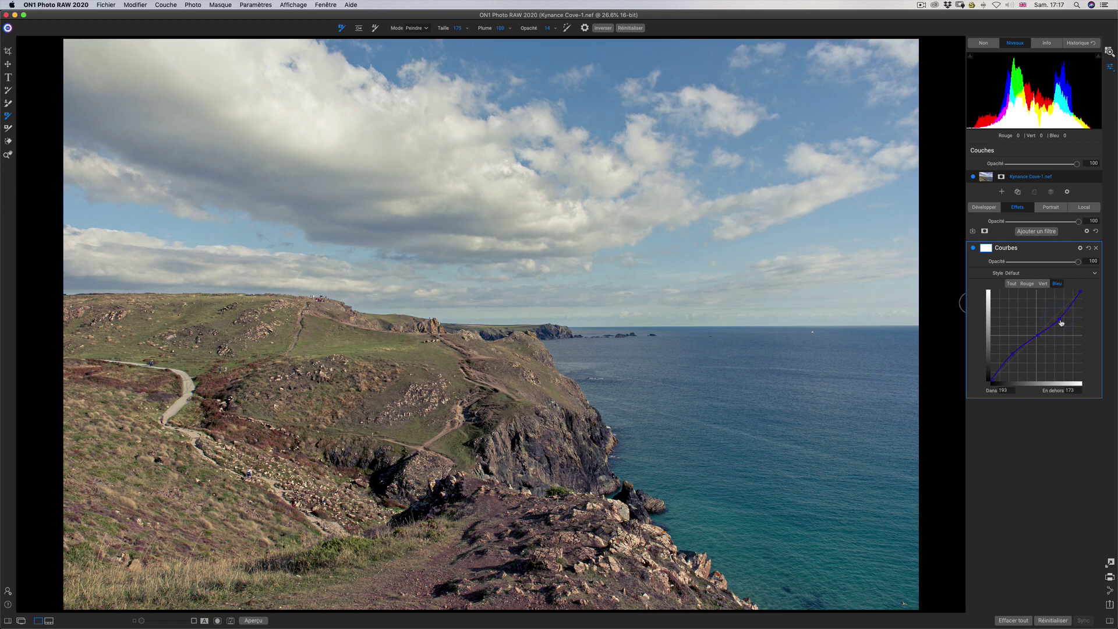
{"action": "left_click_drag", "start_coordinate": [1060, 322], "coordinate": [1054, 312]}
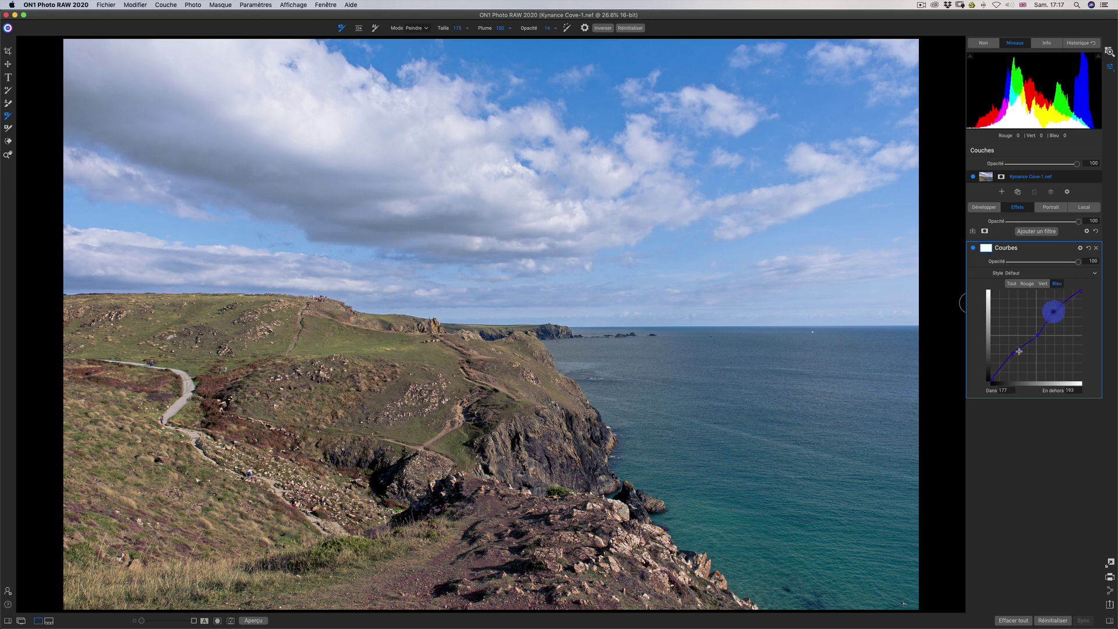
{"action": "left_click_drag", "start_coordinate": [1014, 354], "coordinate": [1020, 358]}
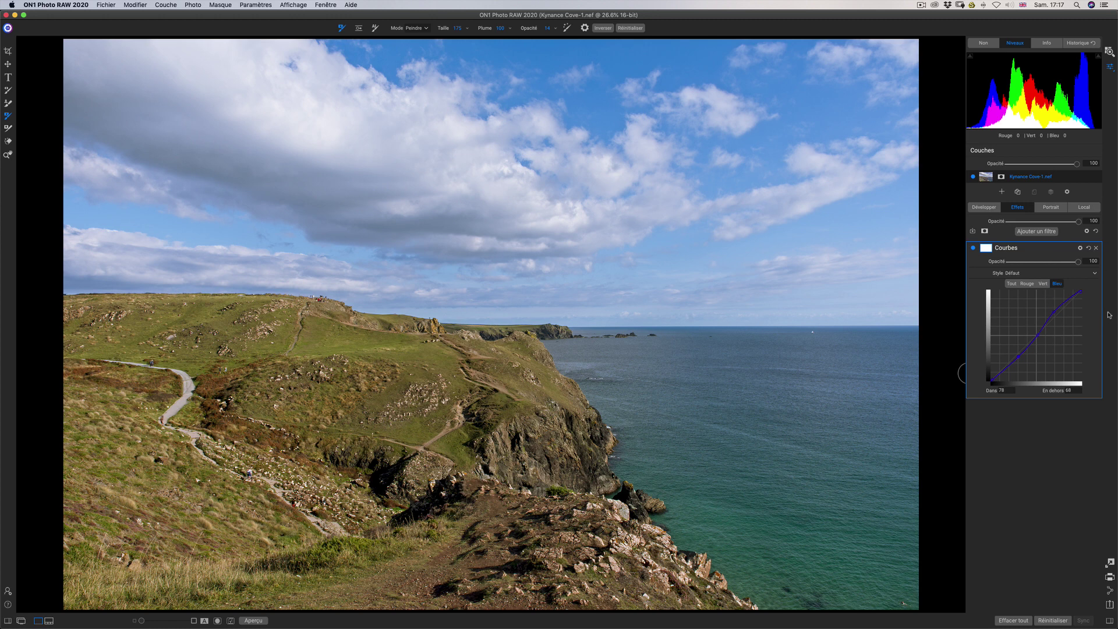
Step: Replace the Courbes filter with Dérivation de javel and compare the photo with the new filter off and on
{"action": "left_click", "coordinate": [1090, 249]}
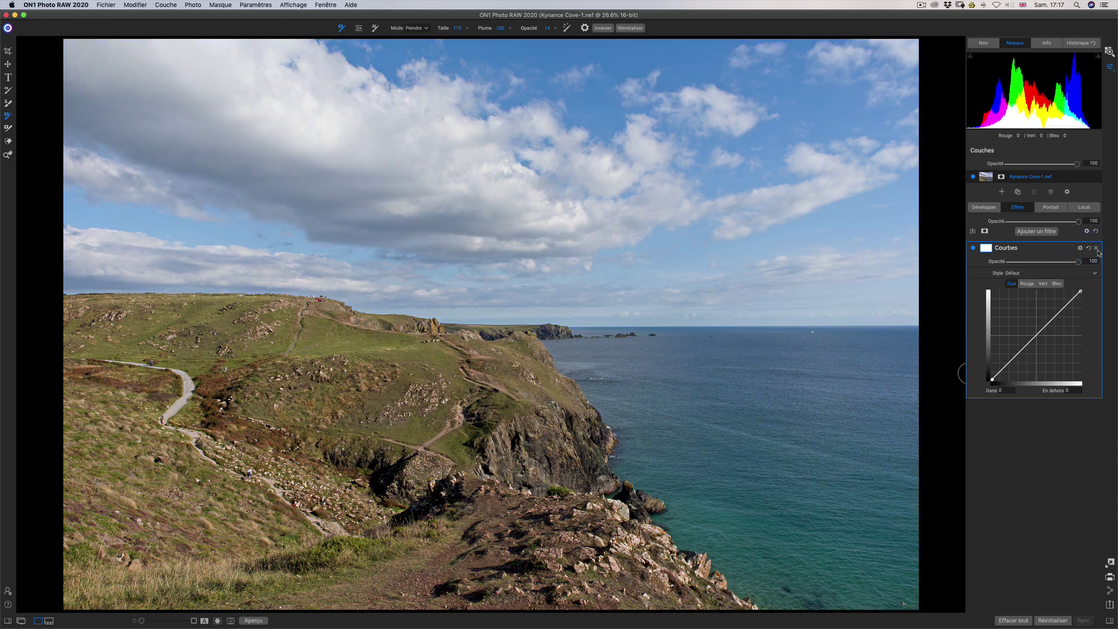
{"action": "left_click", "coordinate": [1097, 249]}
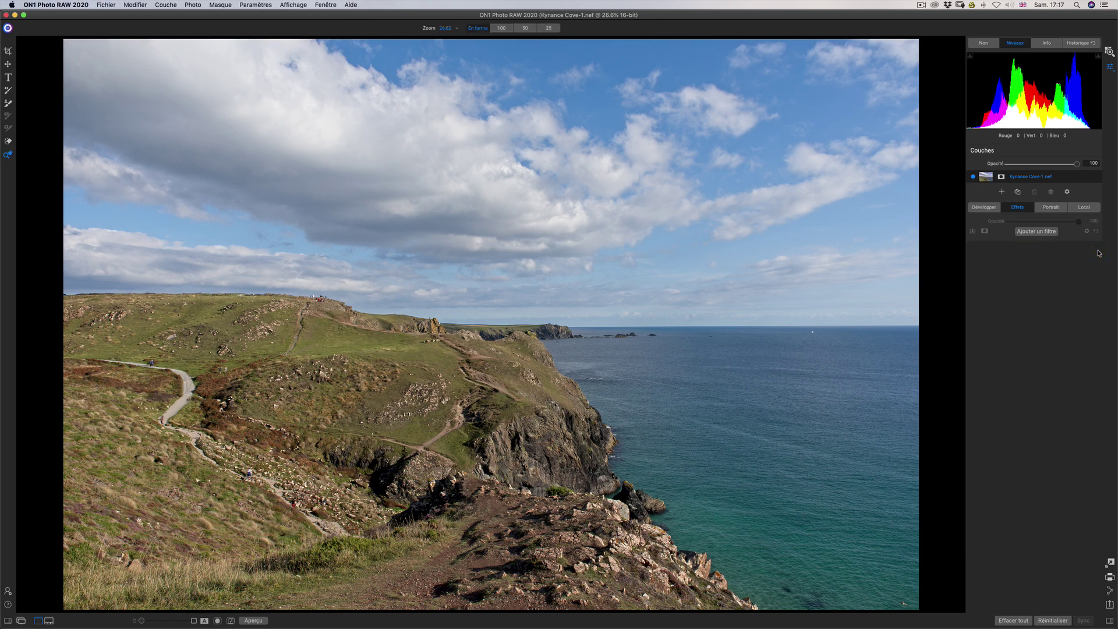
{"action": "left_click", "coordinate": [1035, 231]}
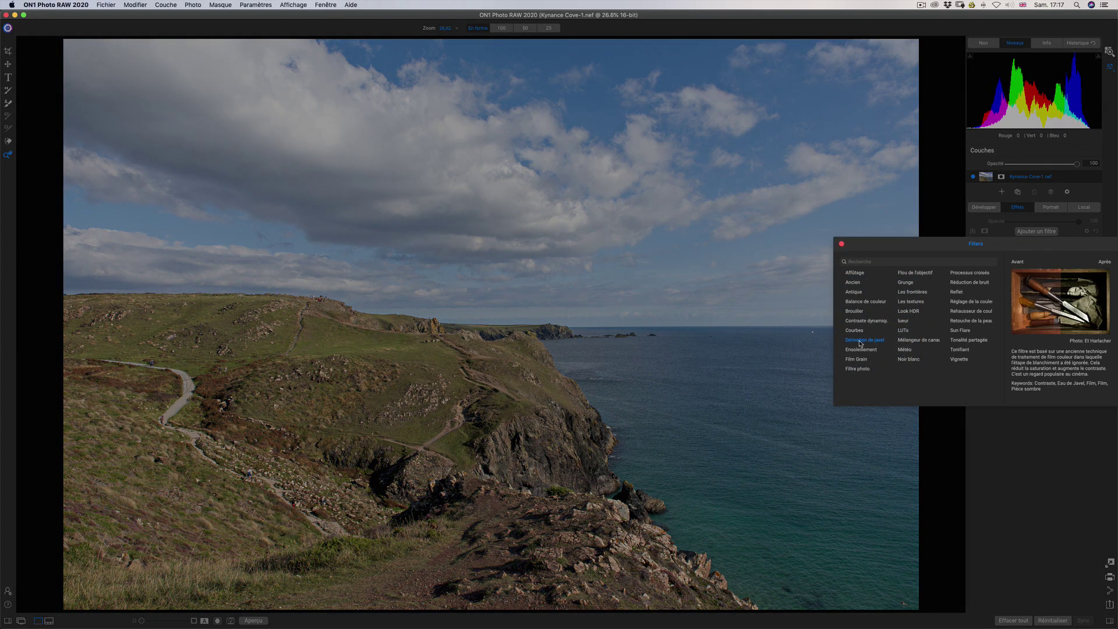
{"action": "left_click", "coordinate": [860, 340]}
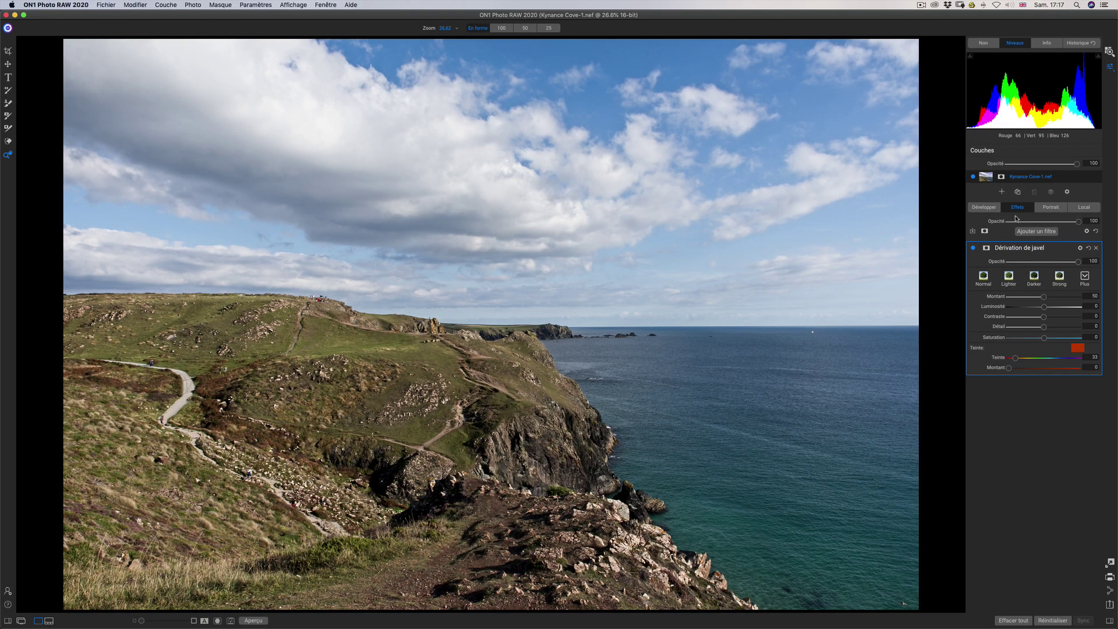
{"action": "left_click", "coordinate": [975, 249]}
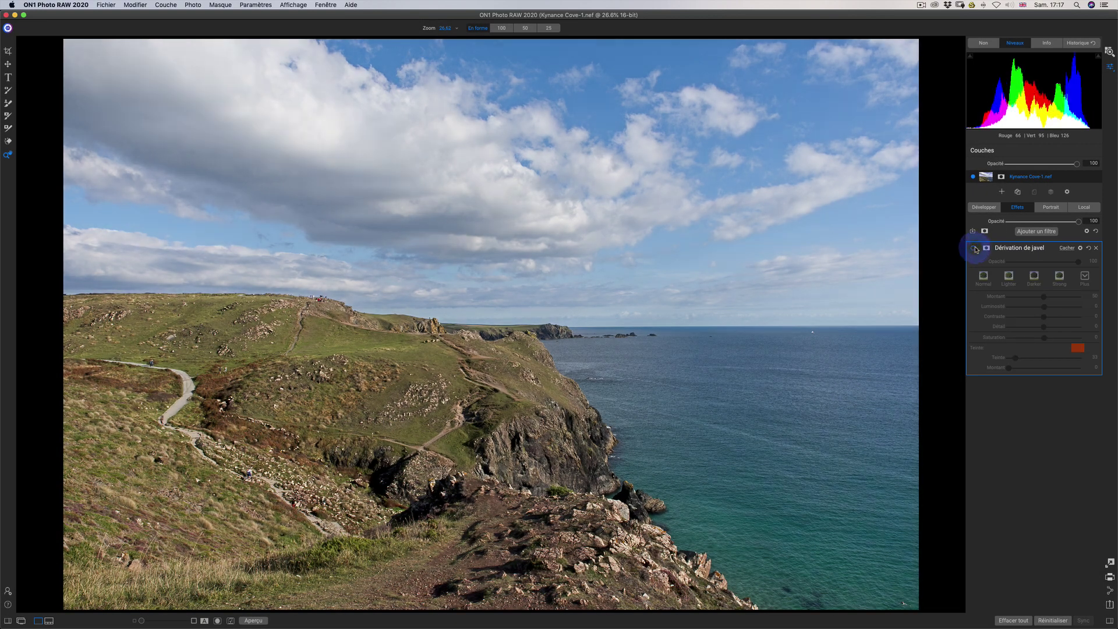
{"action": "left_click", "coordinate": [974, 249]}
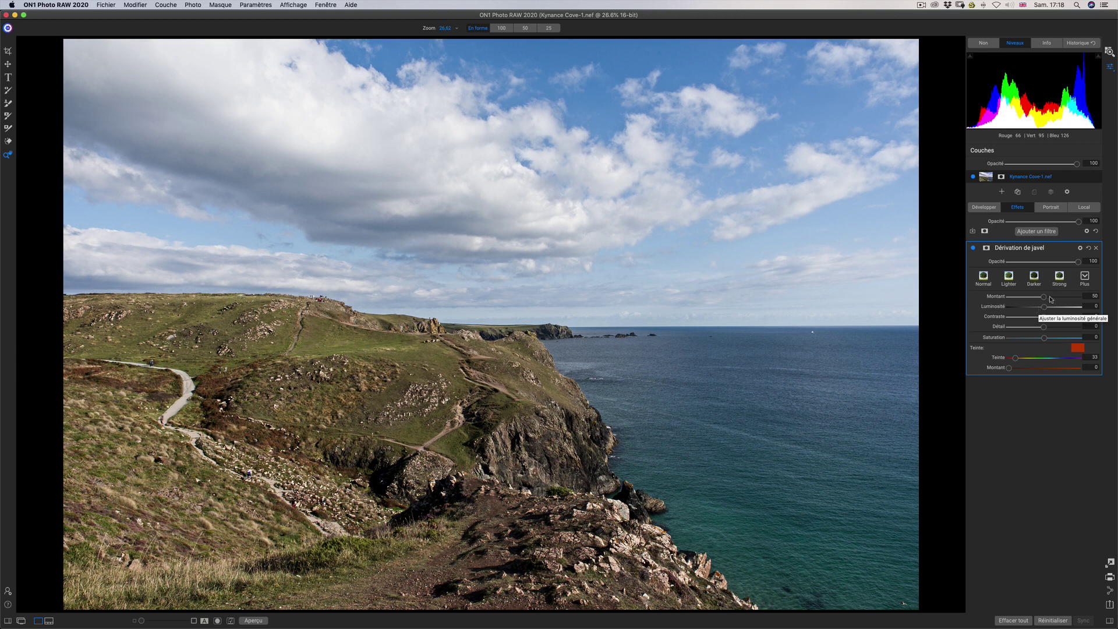
Step: Try the Dérivation de javel styles Normal, Lighter, Darker and Strong, look through the additional styles, and keep Strong
{"action": "left_click", "coordinate": [984, 277]}
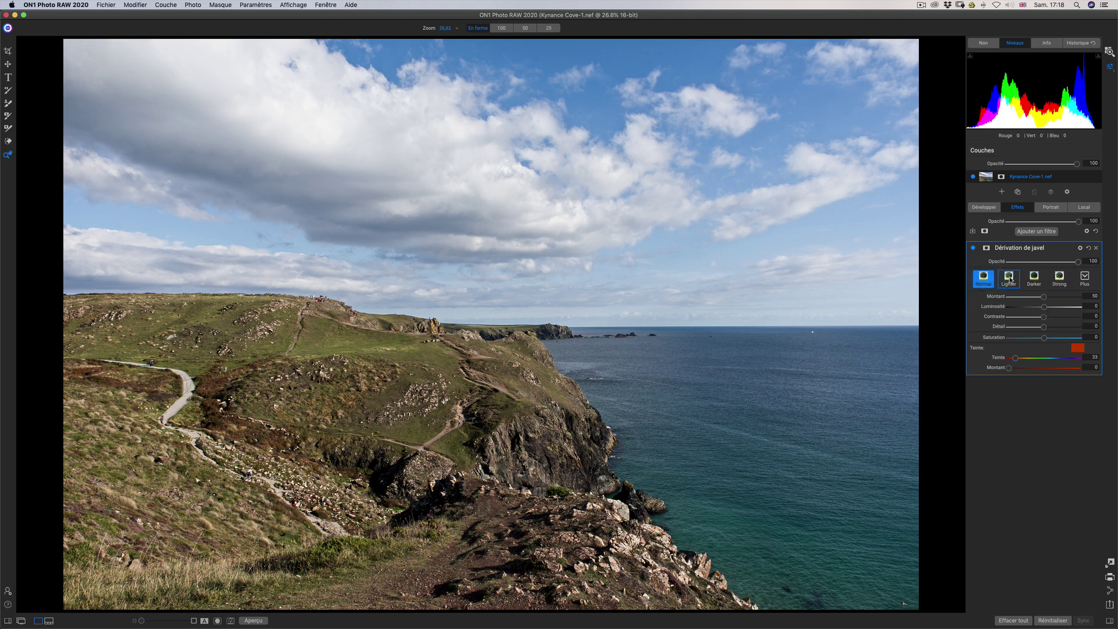
{"action": "left_click", "coordinate": [1010, 279]}
{"action": "left_click", "coordinate": [1033, 279]}
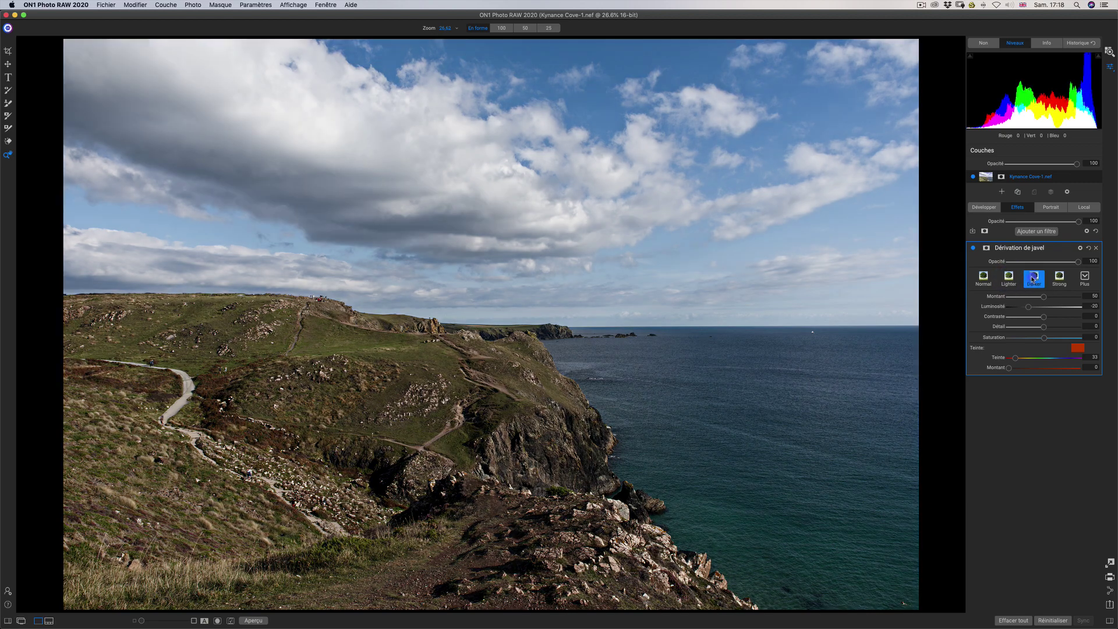
{"action": "left_click", "coordinate": [983, 278]}
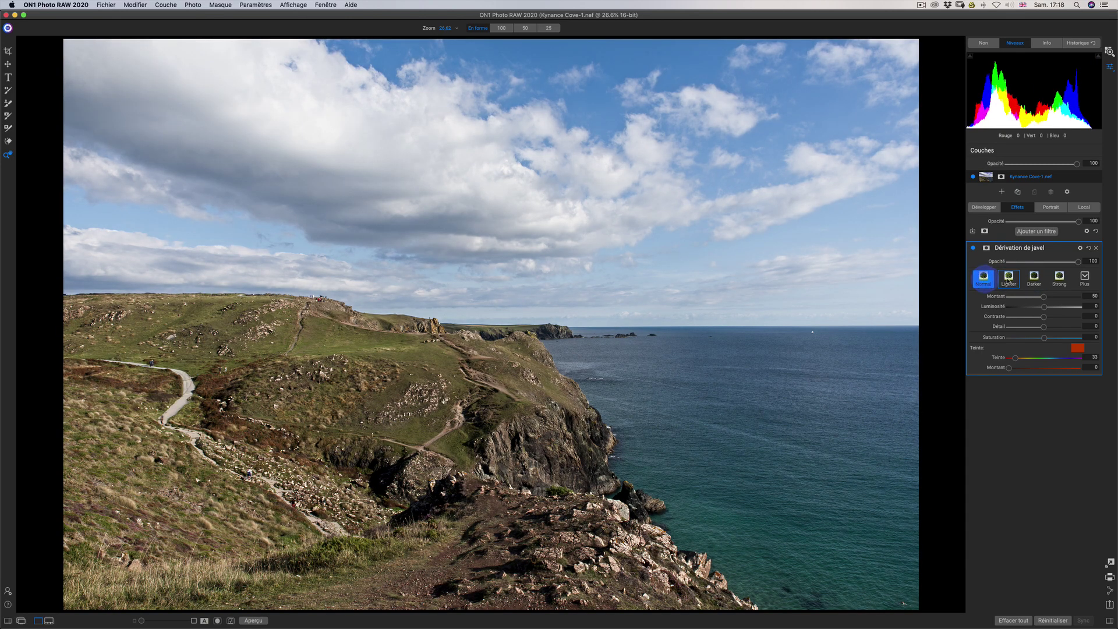
{"action": "left_click", "coordinate": [1008, 279]}
{"action": "left_click", "coordinate": [1033, 278]}
{"action": "left_click", "coordinate": [1059, 279]}
{"action": "left_click", "coordinate": [1084, 277]}
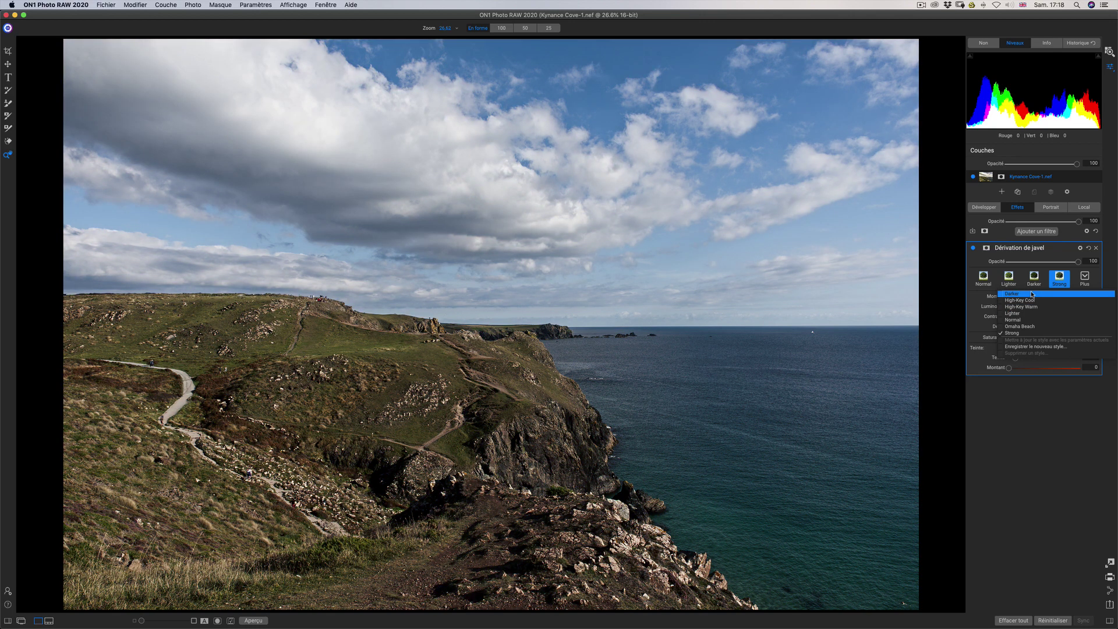
{"action": "left_click", "coordinate": [1099, 278]}
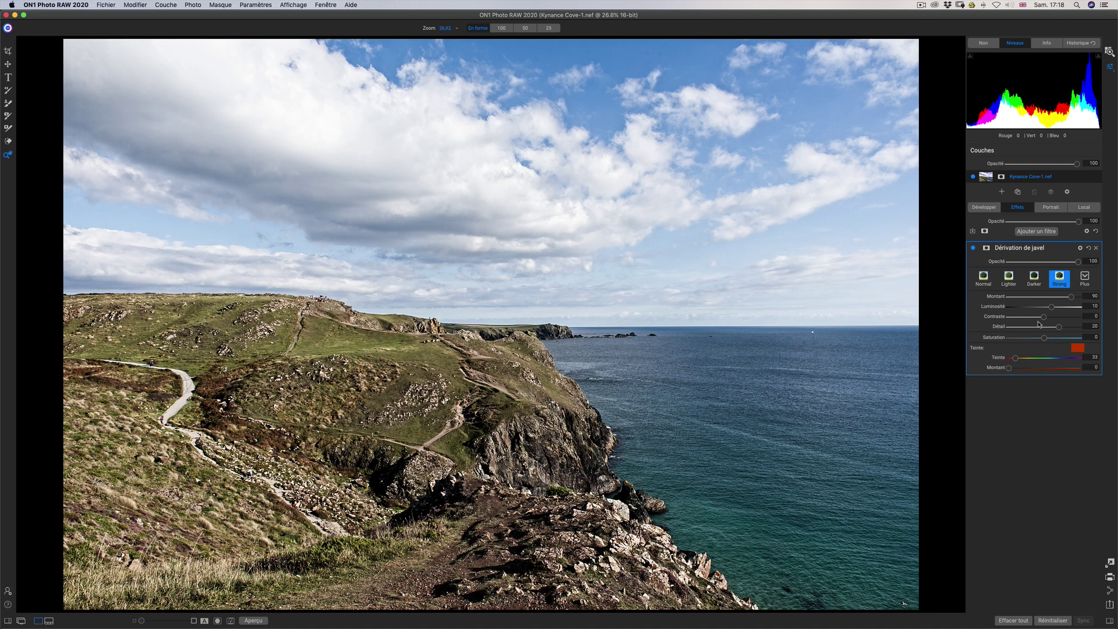
Step: Set Dérivation de javel's Montant to 78, Luminosité to -19, Contraste to -95 and Détail to -17
{"action": "left_click_drag", "start_coordinate": [1072, 297], "coordinate": [1009, 316]}
{"action": "left_click", "coordinate": [1063, 297]}
{"action": "left_click", "coordinate": [1018, 306]}
{"action": "left_click", "coordinate": [1054, 316]}
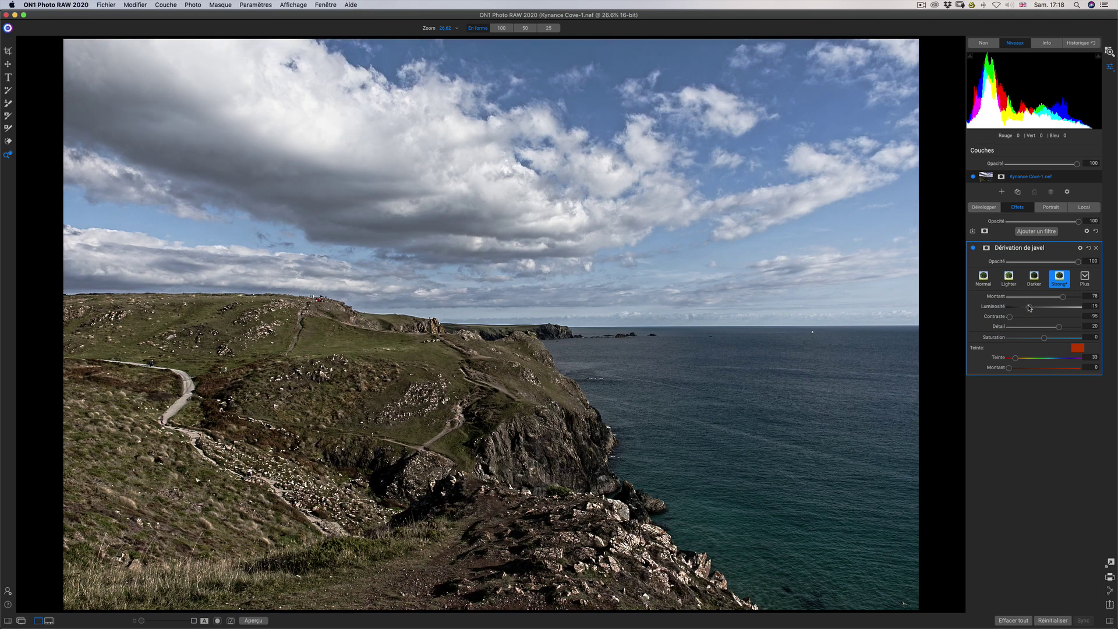
{"action": "left_click", "coordinate": [1028, 306]}
{"action": "left_click", "coordinate": [1029, 326]}
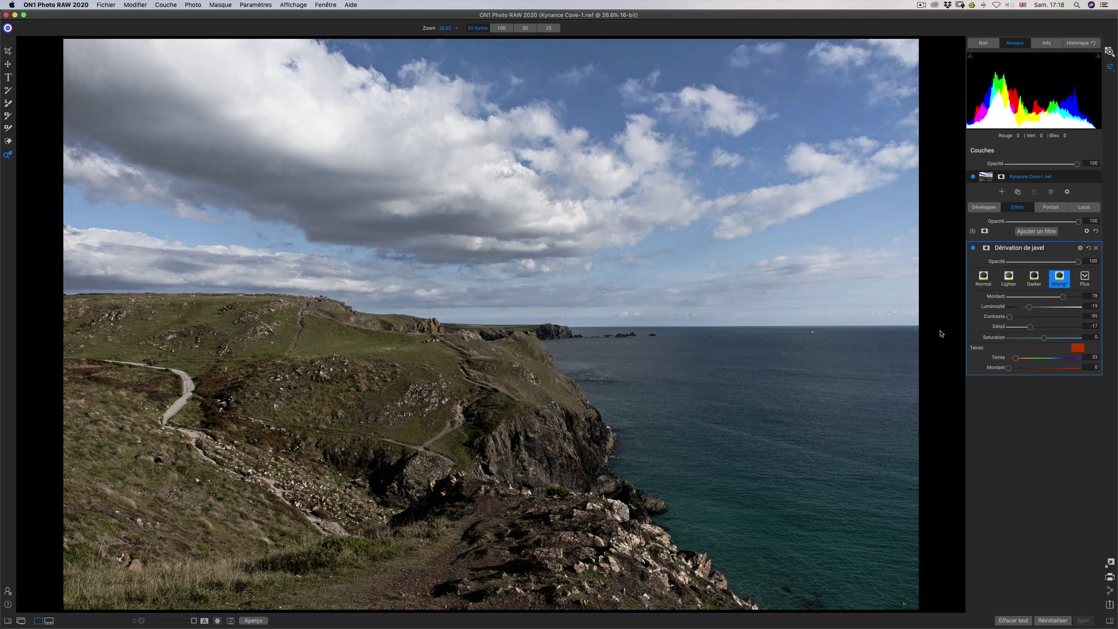
Step: Try Détail at -100, raise Saturation to 11, add a teal tint with Montant 64, and lower the filter's opacity to 16
{"action": "left_click", "coordinate": [1010, 326]}
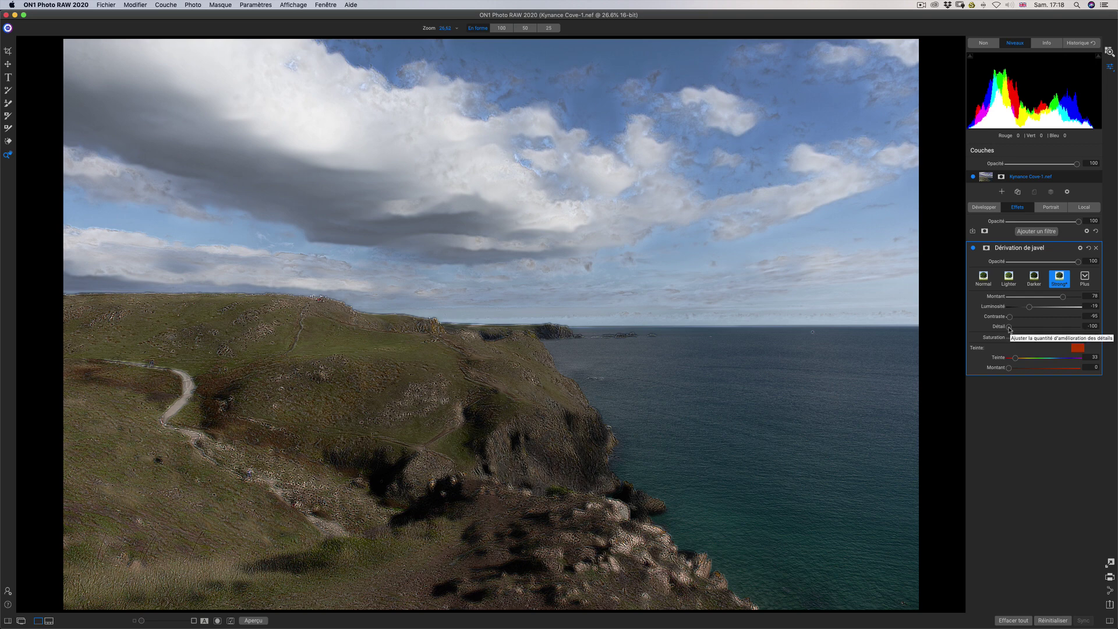
{"action": "left_click_drag", "start_coordinate": [1009, 328], "coordinate": [1044, 357]}
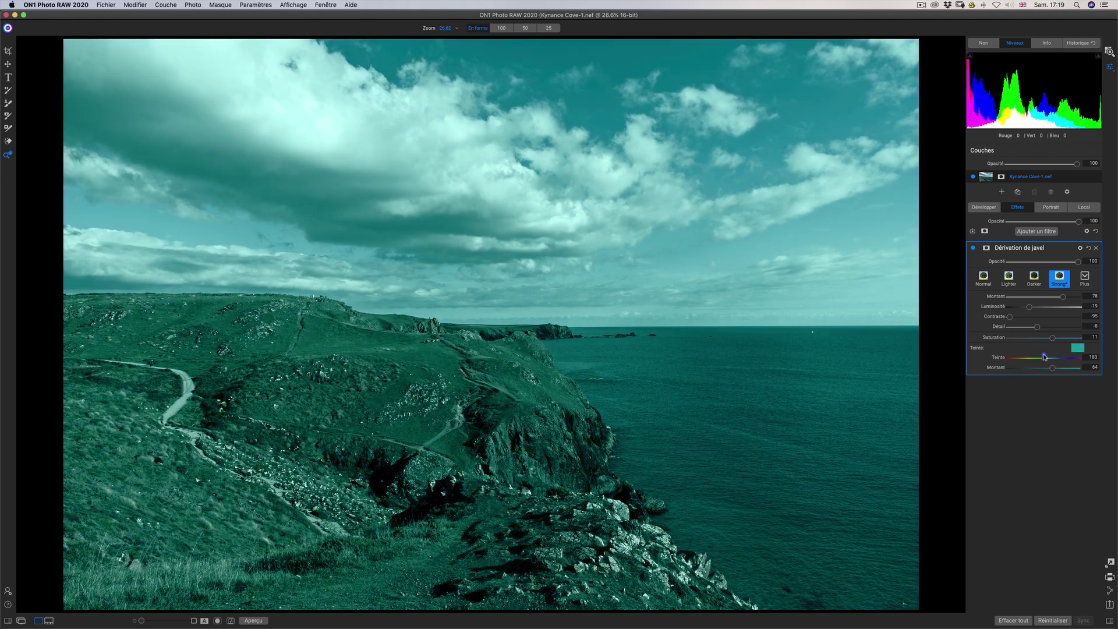
{"action": "left_click_drag", "start_coordinate": [1077, 262], "coordinate": [1019, 262]}
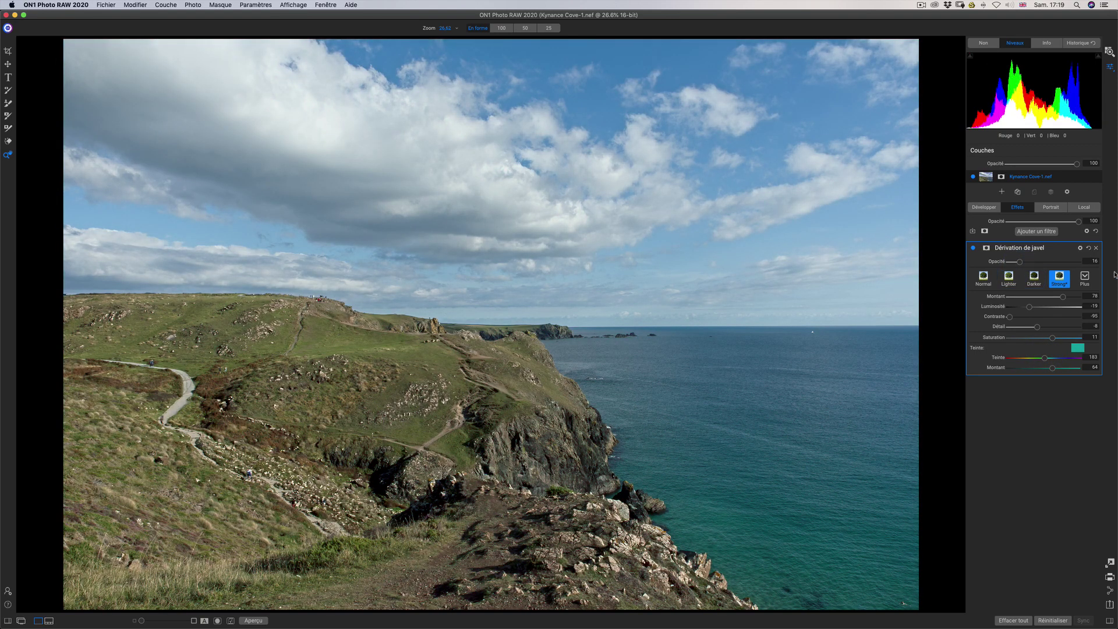
Step: Try the Dérivation de javel styles High-Key Warm and Normal, and apply Omaha Beach
{"action": "left_click", "coordinate": [1091, 278]}
{"action": "left_click", "coordinate": [1057, 306]}
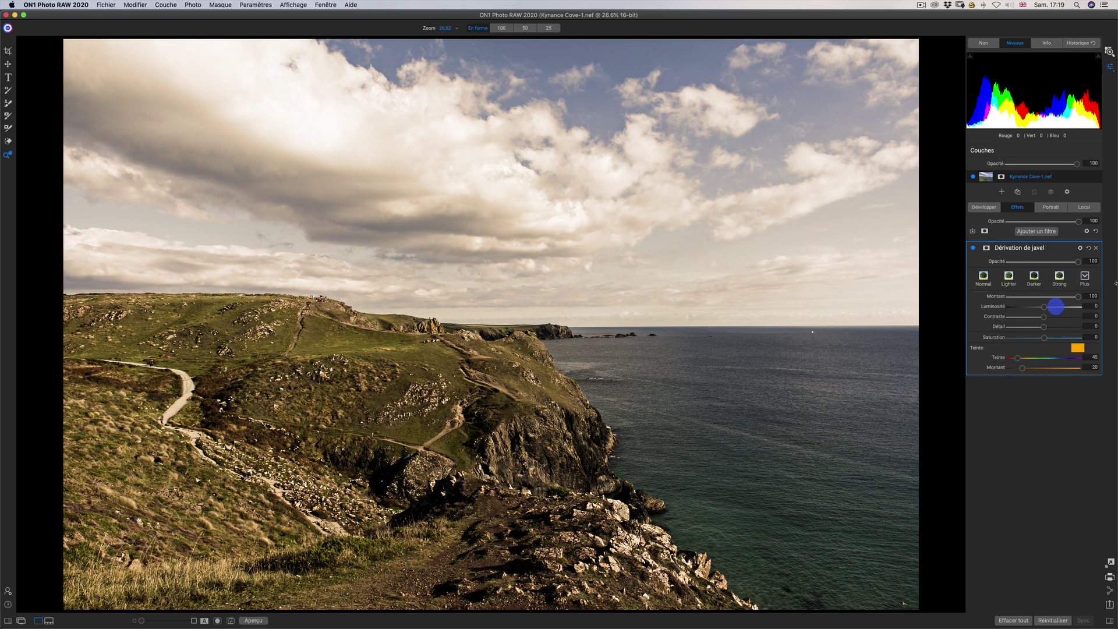
{"action": "left_click", "coordinate": [1086, 277]}
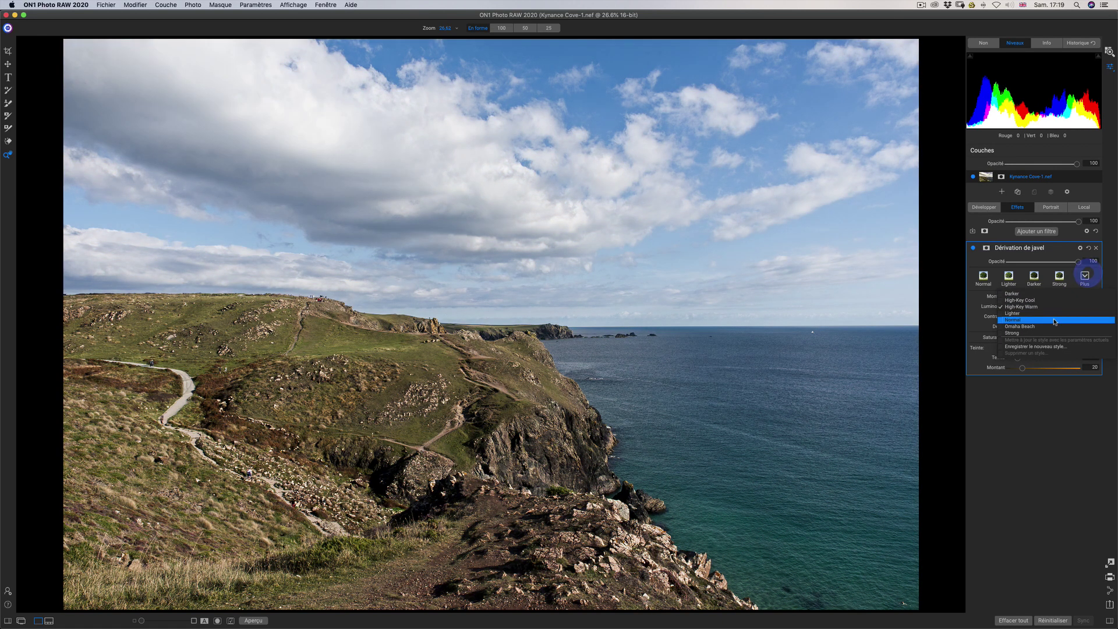
{"action": "left_click", "coordinate": [1057, 319]}
{"action": "left_click", "coordinate": [1090, 283]}
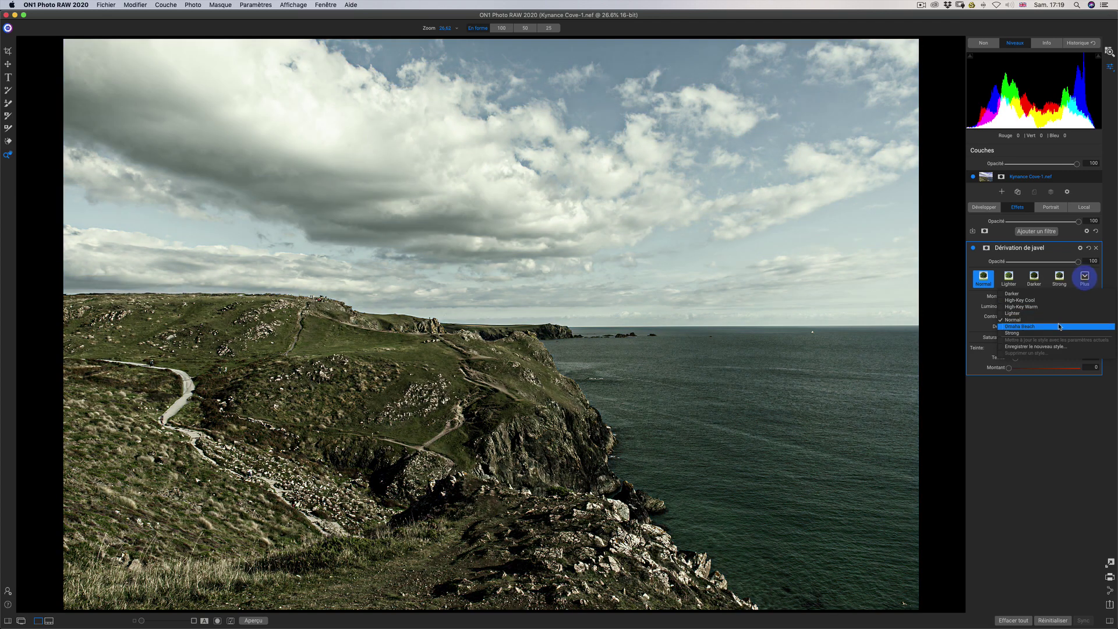
{"action": "left_click", "coordinate": [1060, 325]}
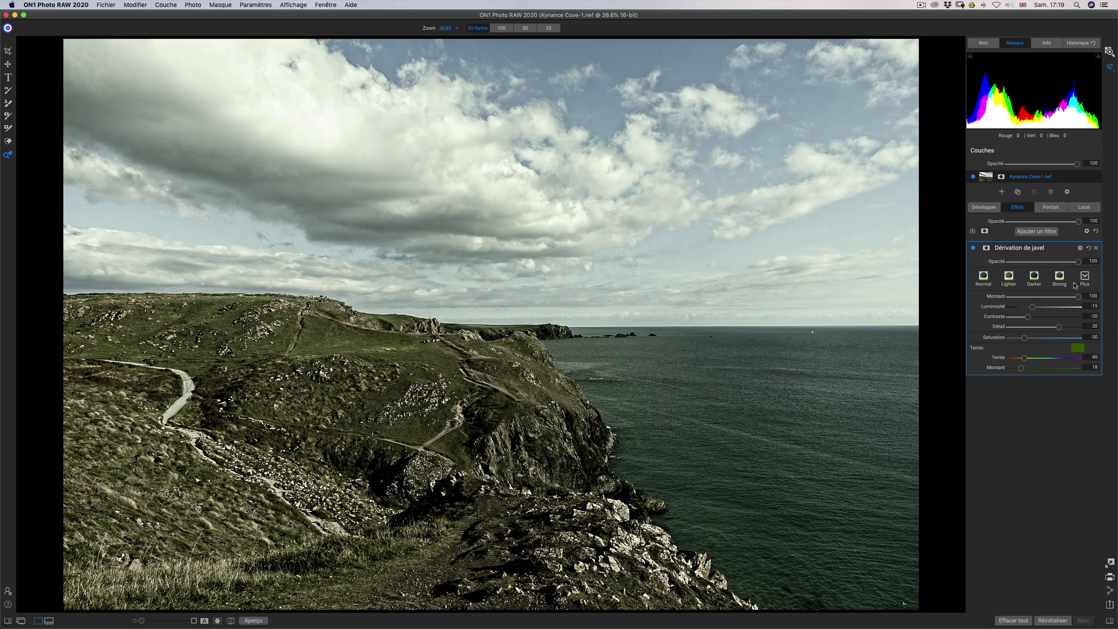
Step: Try softening the Omaha Beach style with Montant 43, Luminosité -10, Teinte 108 and tint Montant 30, and reset the filter
{"action": "left_click_drag", "start_coordinate": [1078, 297], "coordinate": [1036, 307]}
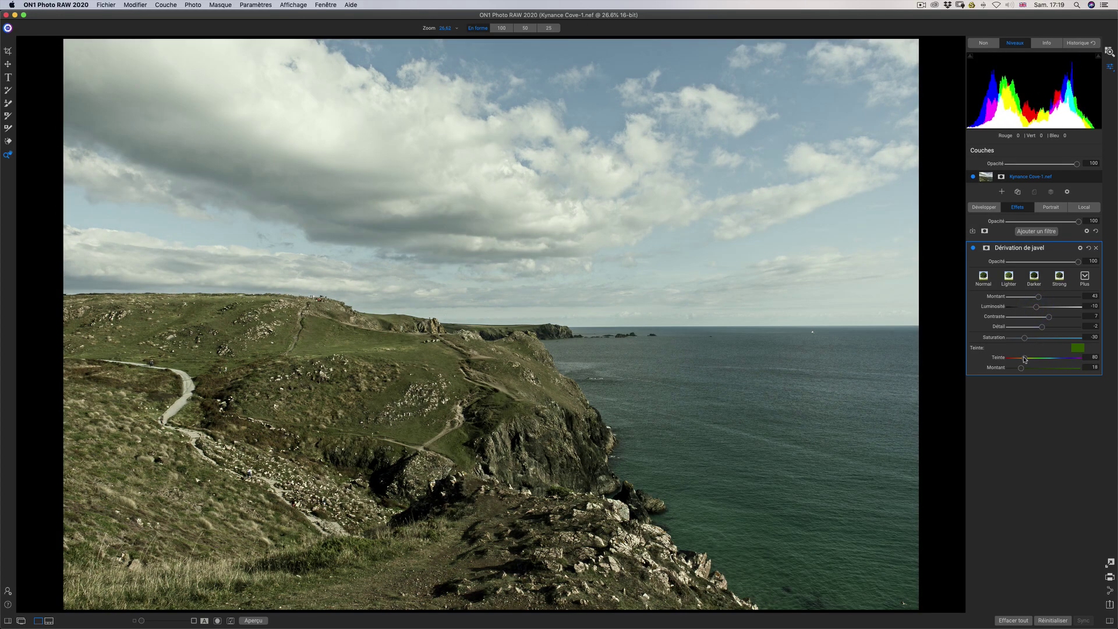
{"action": "mouse_move", "coordinate": [1024, 359]}
{"action": "left_mouse_down"}
{"action": "mouse_move", "coordinate": [1058, 355]}
{"action": "mouse_move", "coordinate": [1039, 357]}
{"action": "mouse_move", "coordinate": [1046, 370]}
{"action": "mouse_move", "coordinate": [1079, 369]}
{"action": "mouse_move", "coordinate": [996, 373]}
{"action": "mouse_move", "coordinate": [1063, 366]}
{"action": "mouse_move", "coordinate": [1027, 370]}
{"action": "mouse_move", "coordinate": [1054, 368]}
{"action": "mouse_move", "coordinate": [1029, 370]}
{"action": "mouse_move", "coordinate": [1029, 358]}
{"action": "left_mouse_up"}
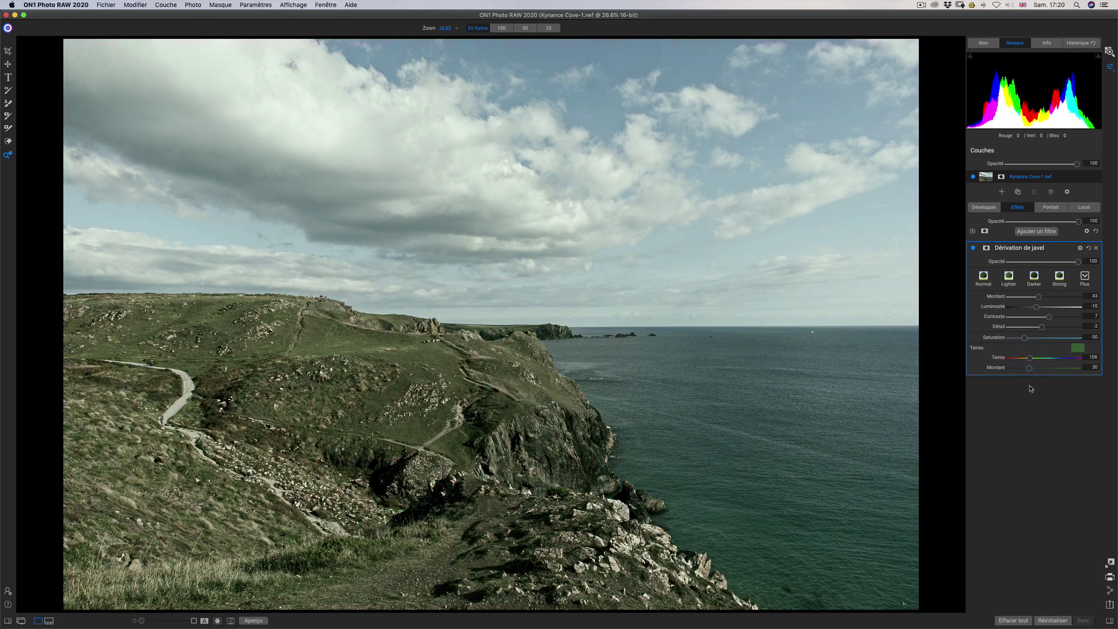
{"action": "left_click", "coordinate": [1090, 248]}
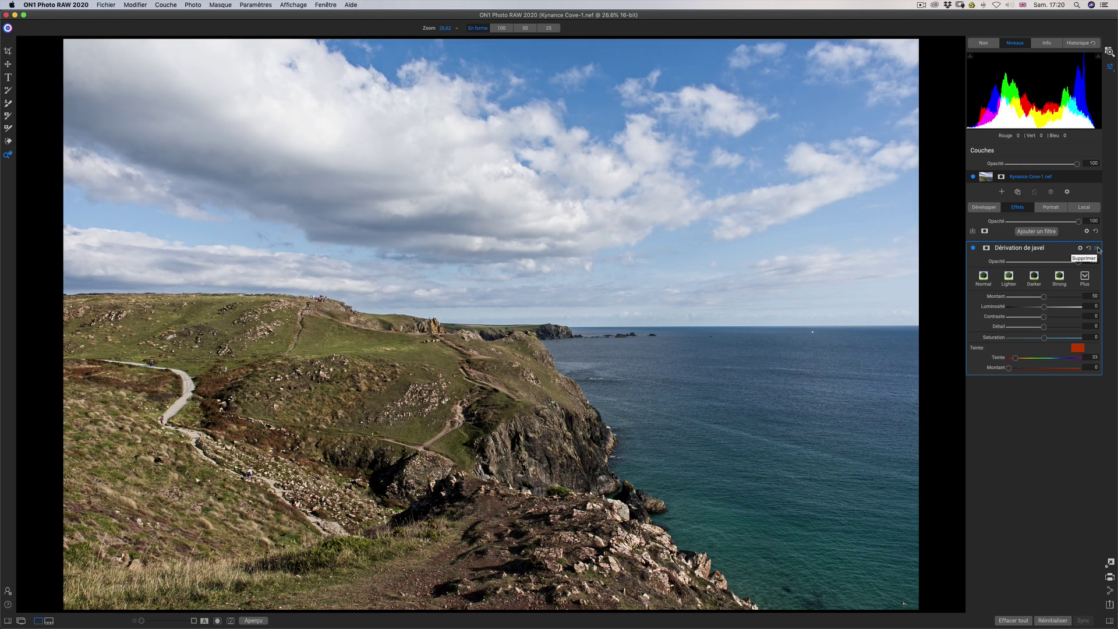
Step: Replace the Dérivation de javel filter with the Ensoleillement filter
{"action": "left_click", "coordinate": [1098, 249]}
{"action": "left_click", "coordinate": [1047, 232]}
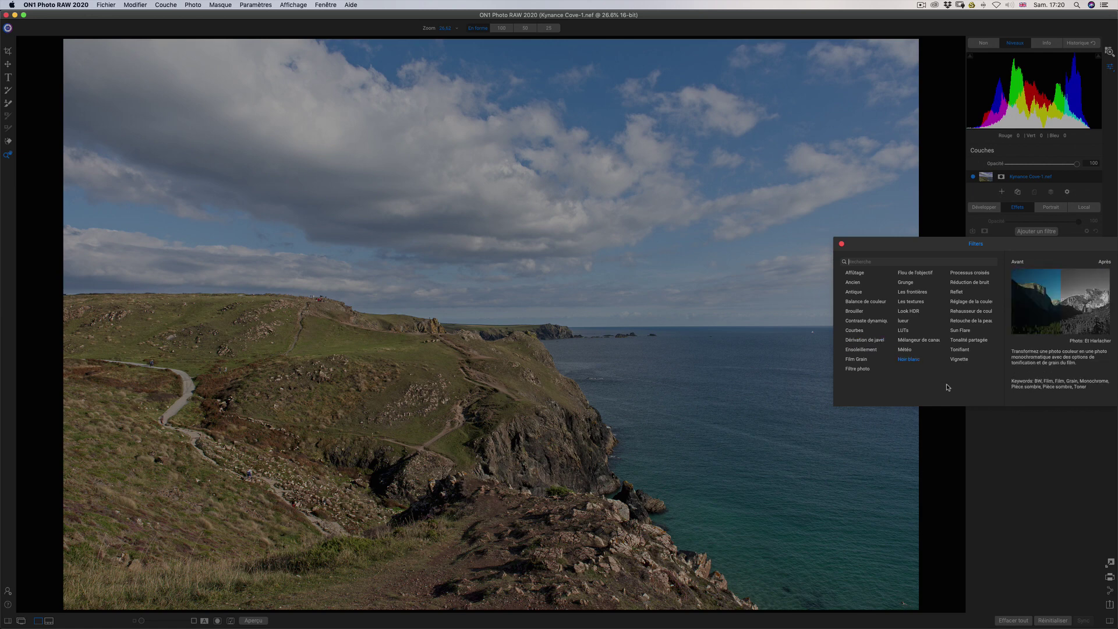
{"action": "left_click", "coordinate": [858, 350]}
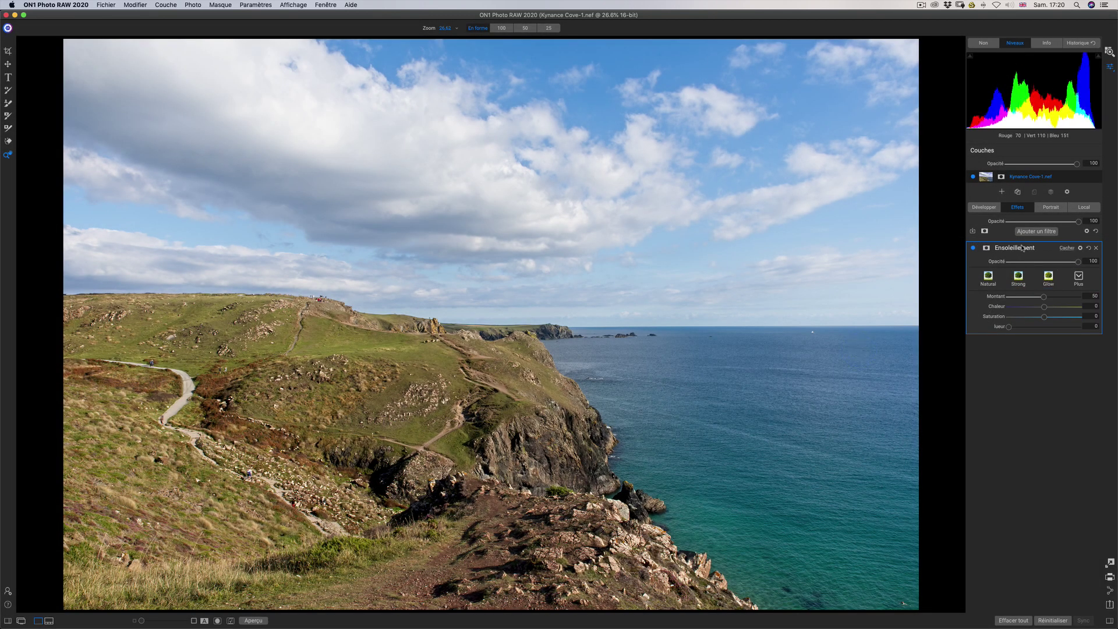
{"action": "left_click", "coordinate": [1043, 233]}
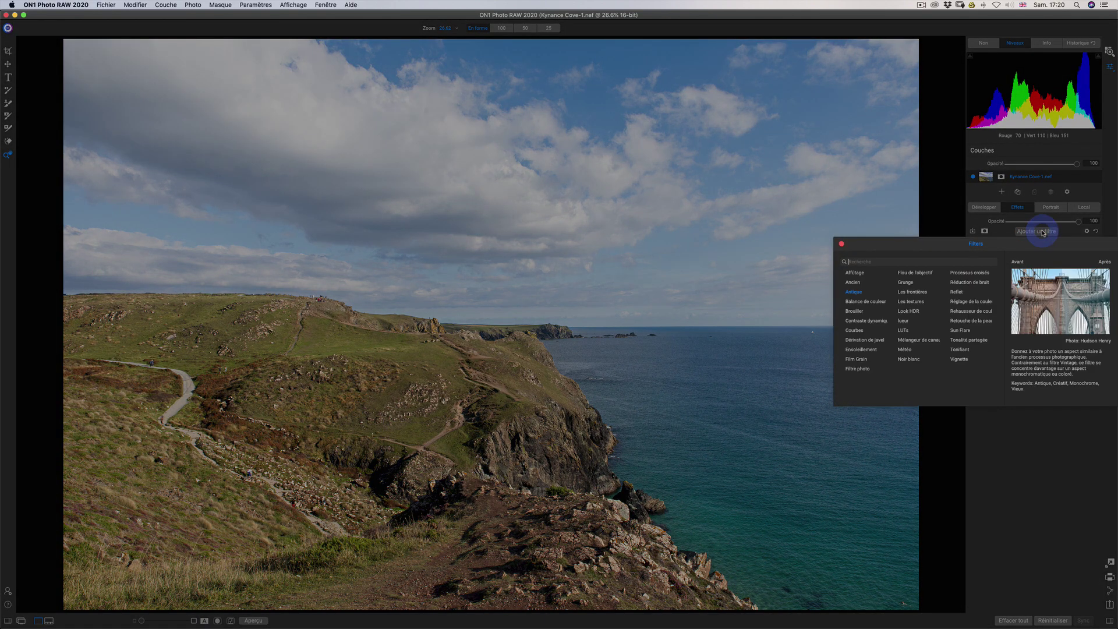
{"action": "left_click", "coordinate": [1043, 233]}
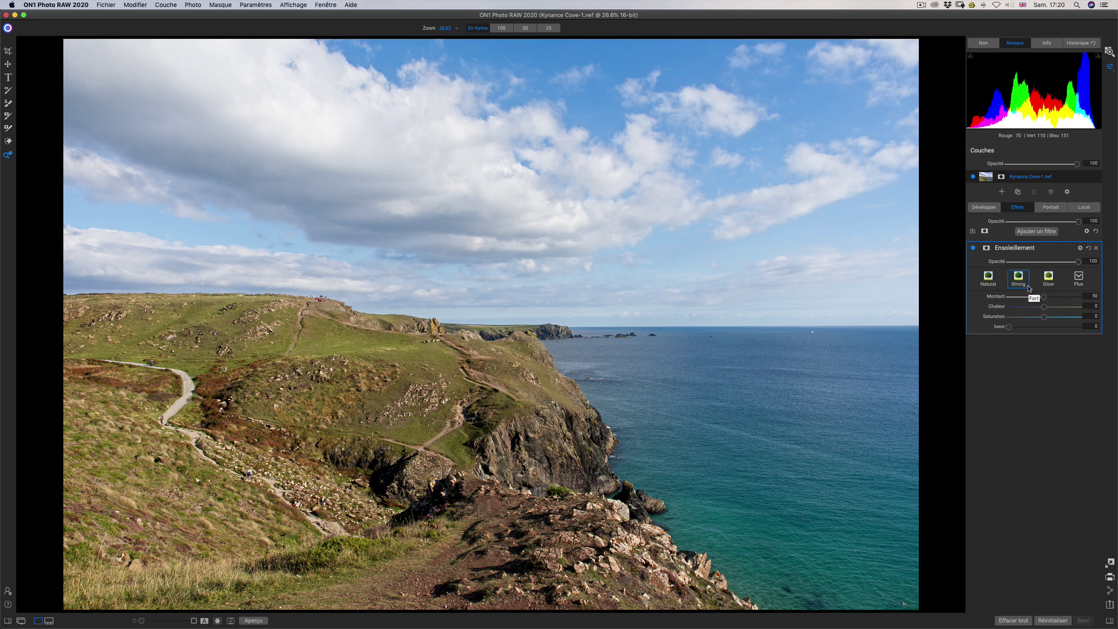
Step: Try the Ensoleillement styles Natural, Strong and Glow, and look through the filter's additional styles
{"action": "left_click", "coordinate": [988, 278]}
{"action": "left_click", "coordinate": [1018, 278]}
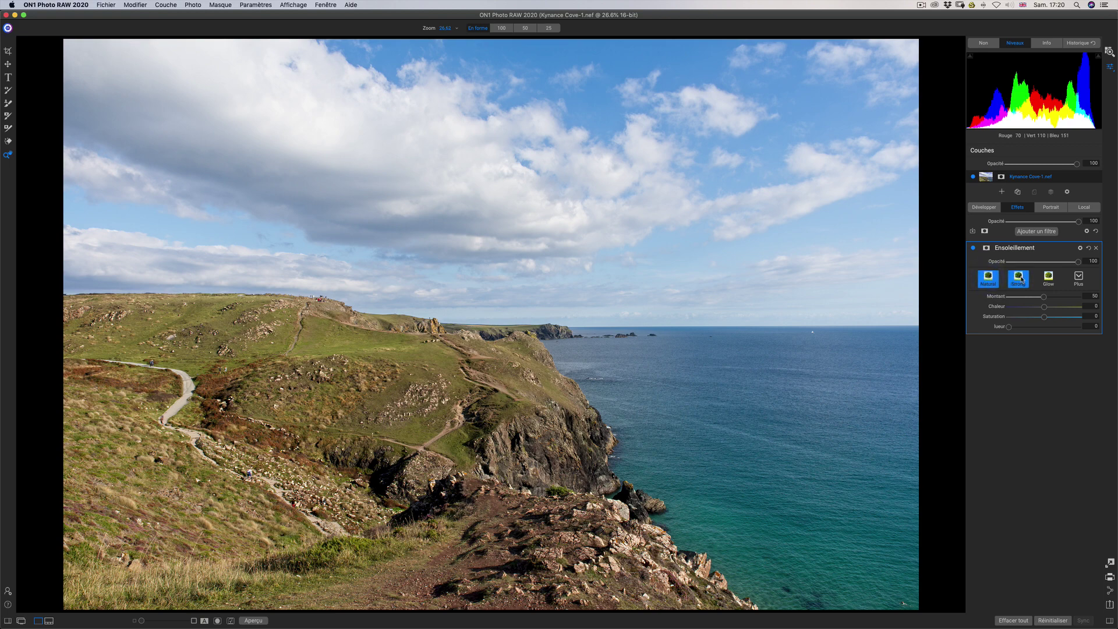
{"action": "left_click", "coordinate": [1053, 277]}
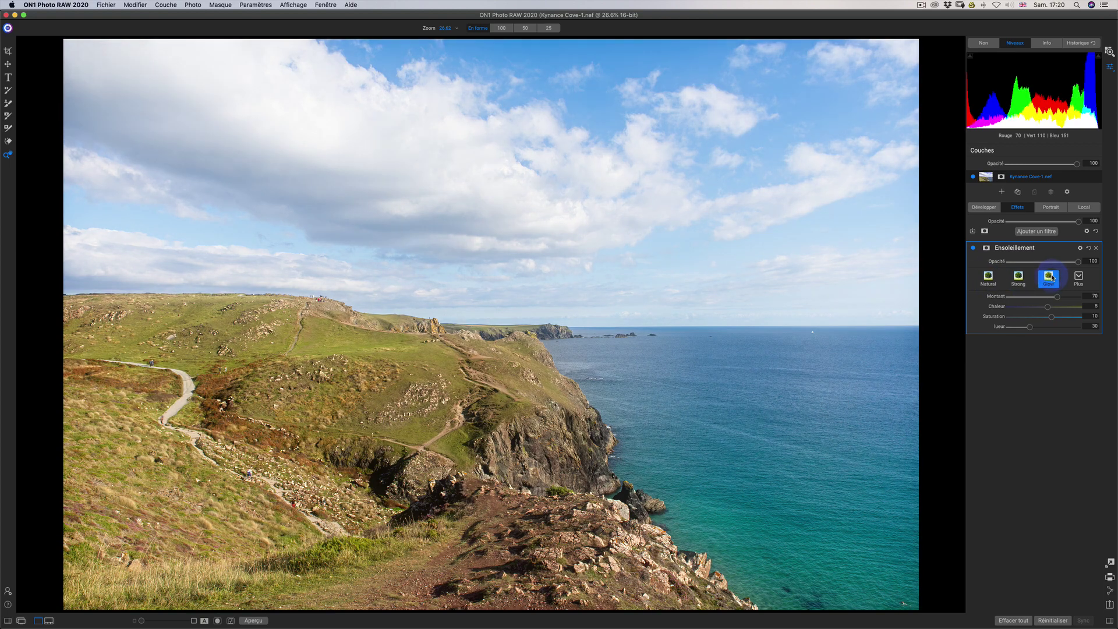
{"action": "left_click", "coordinate": [1079, 277]}
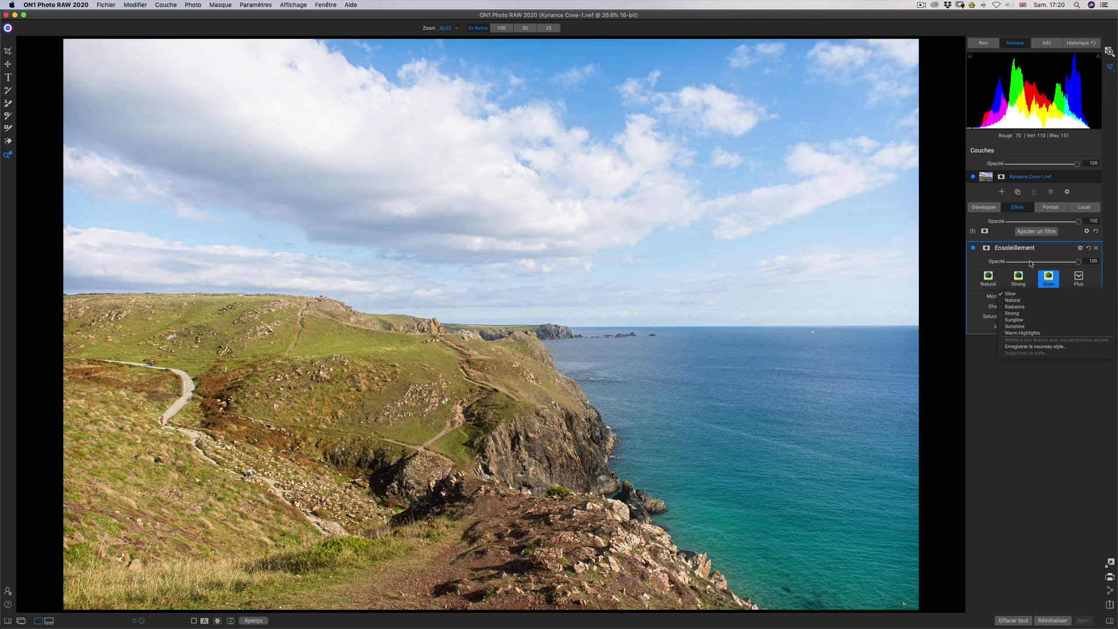
{"action": "left_click", "coordinate": [1093, 275]}
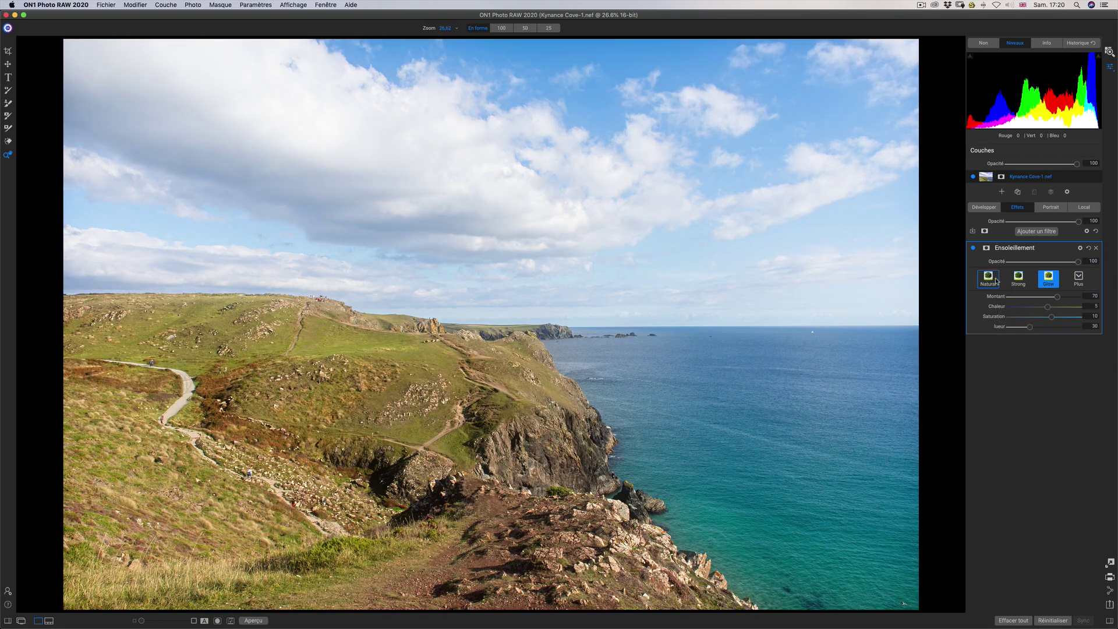
Step: Compare the Strong and Glow styles of Ensoleillement once more and apply the Natural style
{"action": "left_click", "coordinate": [1018, 280]}
{"action": "left_click", "coordinate": [1021, 278]}
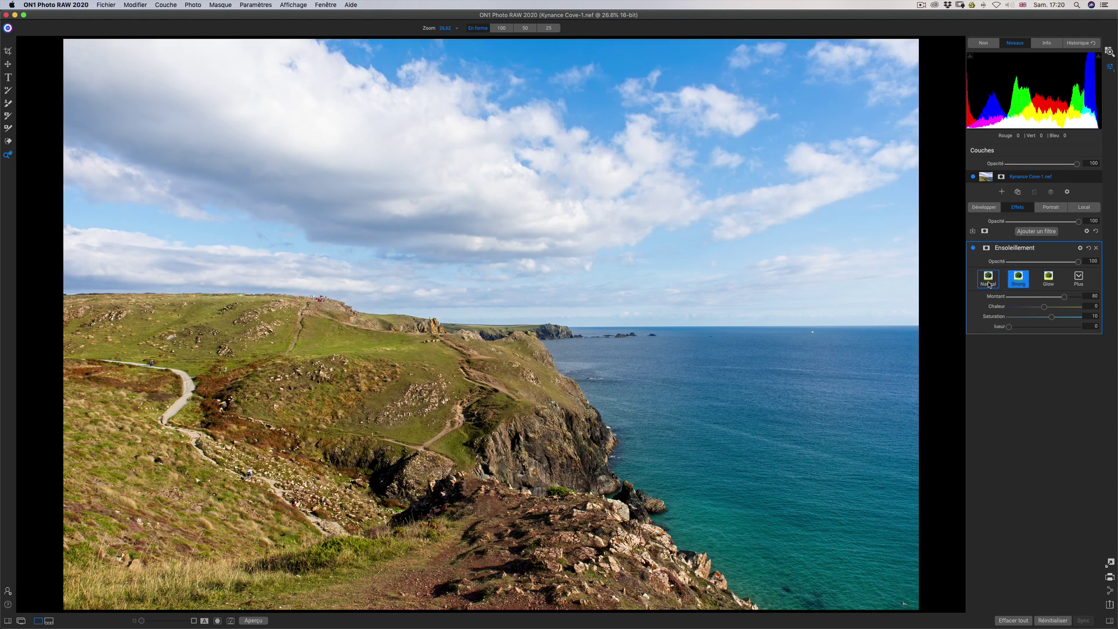
{"action": "left_click", "coordinate": [1023, 277]}
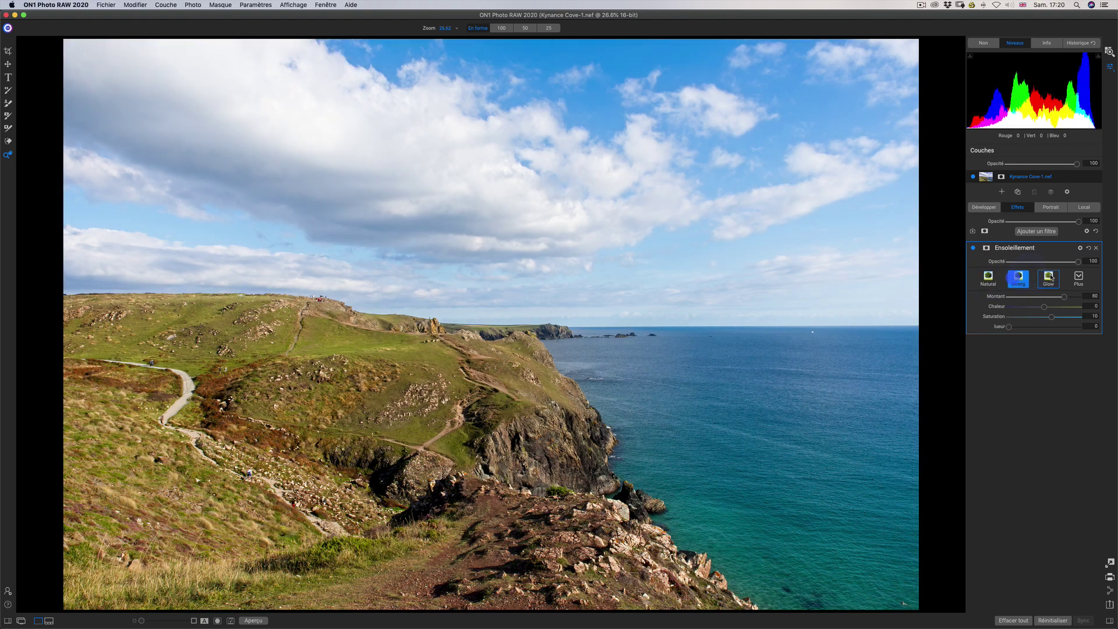
{"action": "left_click", "coordinate": [1048, 277]}
{"action": "left_click", "coordinate": [986, 277]}
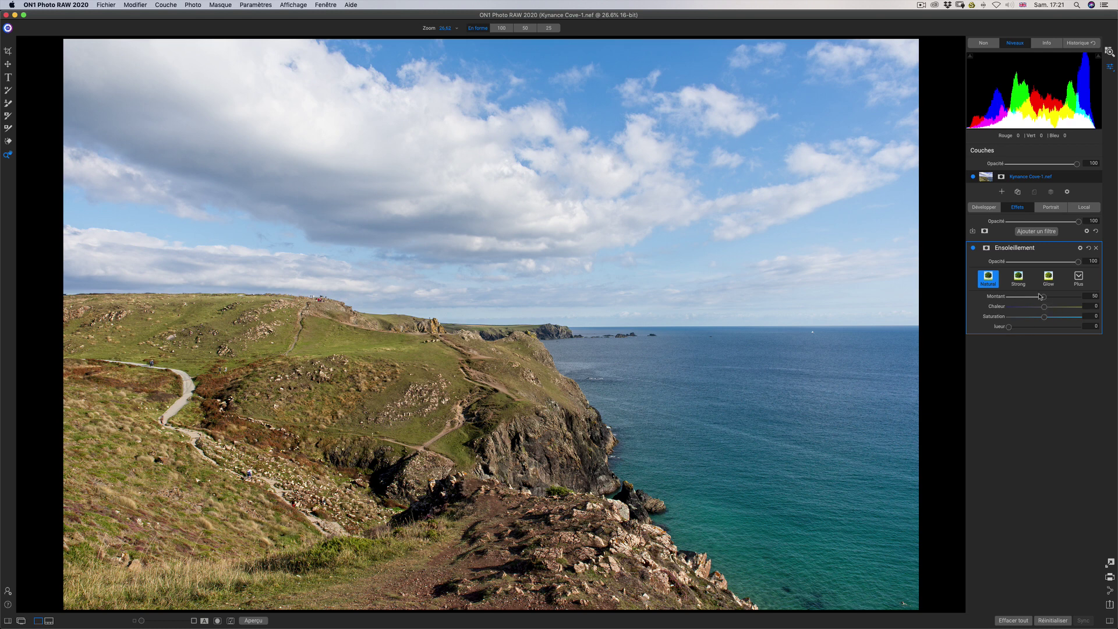
Step: Set Ensoleillement to Chaleur 40, Saturation 18, Lueur 21 and Montant 91, and test its opacity at 0 and 65
{"action": "left_click_drag", "start_coordinate": [1044, 307], "coordinate": [1071, 307]}
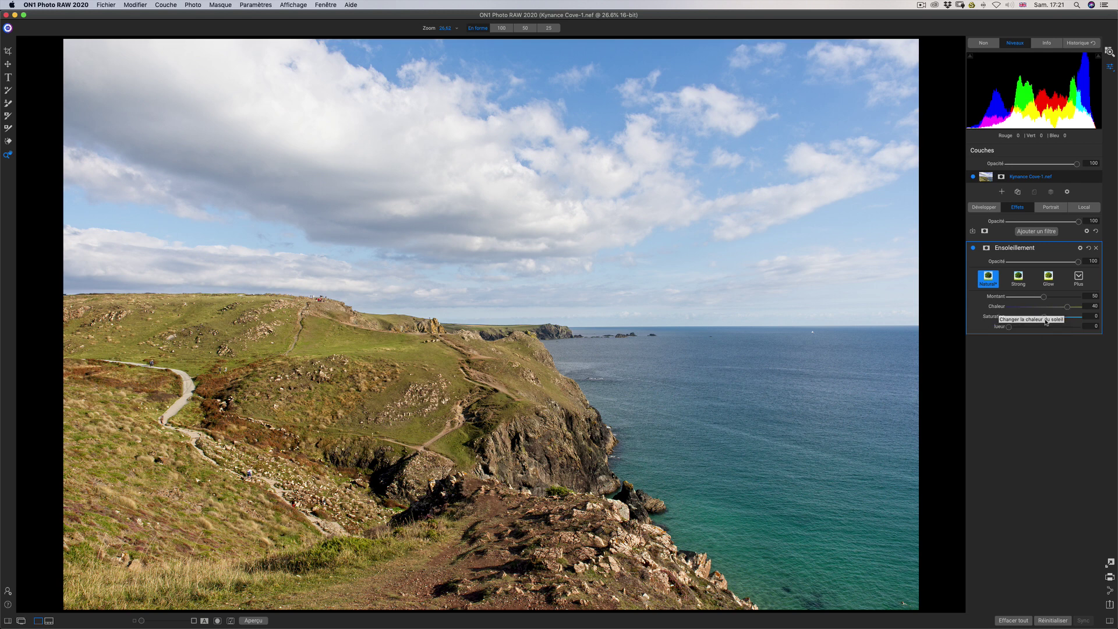
{"action": "left_click_drag", "start_coordinate": [1045, 317], "coordinate": [1072, 297]}
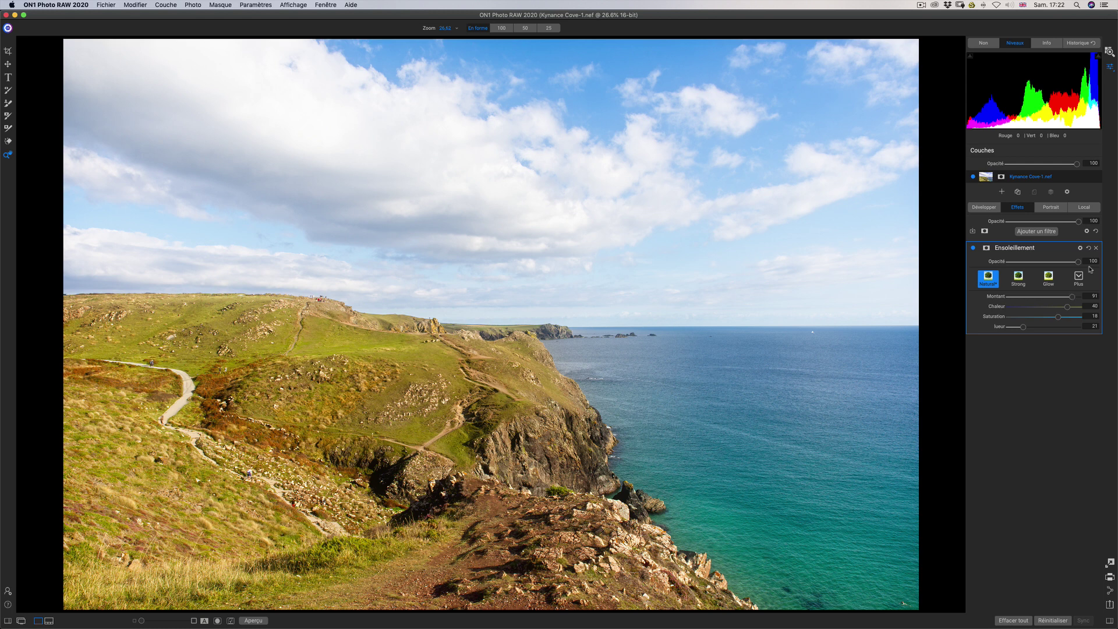
{"action": "left_click_drag", "start_coordinate": [1078, 261], "coordinate": [819, 270]}
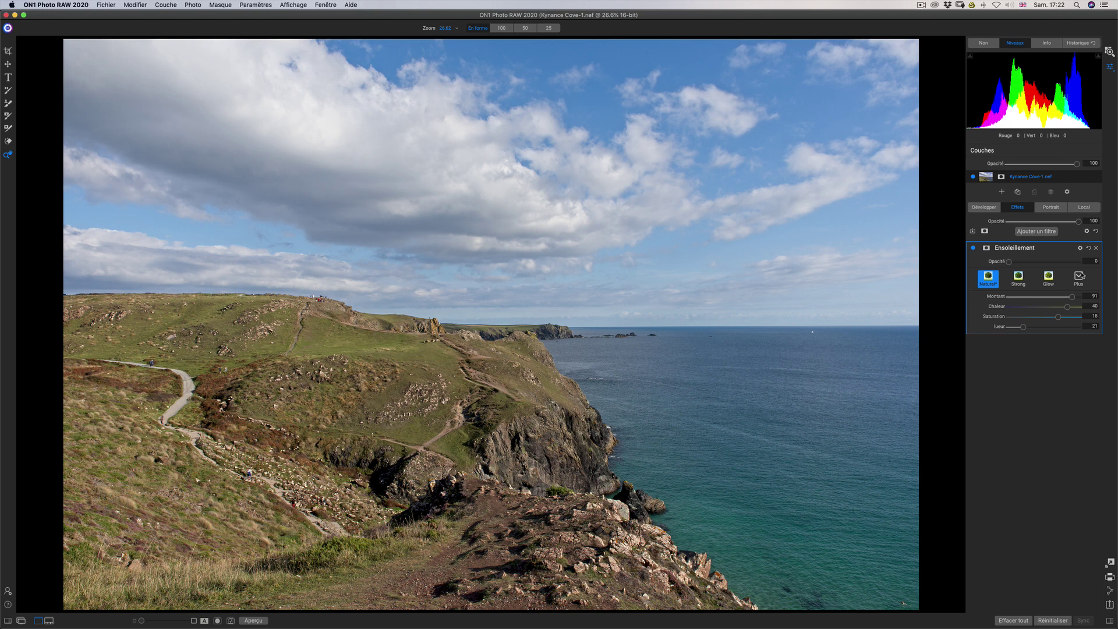
{"action": "left_click_drag", "start_coordinate": [1009, 262], "coordinate": [1054, 262]}
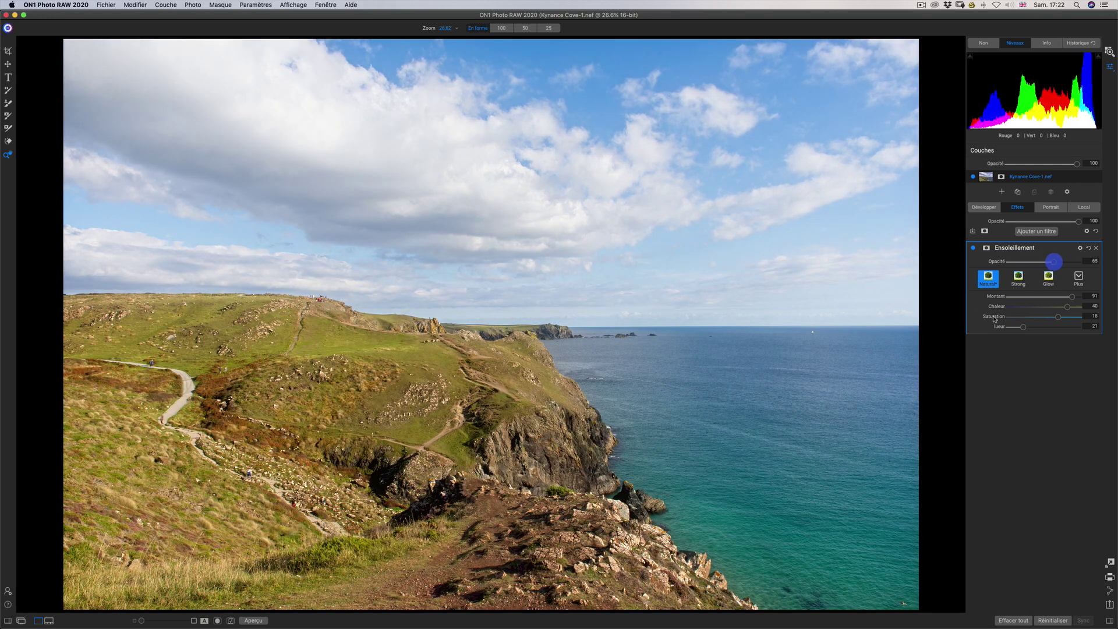
Step: Compare the photo with and without Ensoleillement, and raise the filter's opacity to 70
{"action": "left_click", "coordinate": [973, 248]}
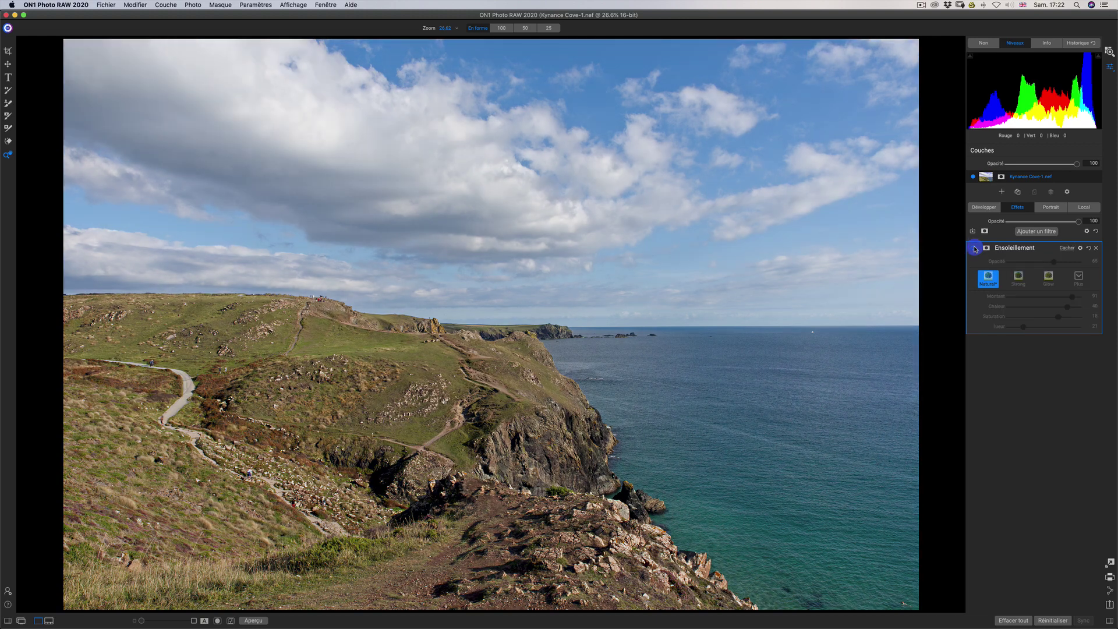
{"action": "left_click", "coordinate": [974, 249]}
{"action": "left_click", "coordinate": [974, 249]}
{"action": "left_click", "coordinate": [974, 249]}
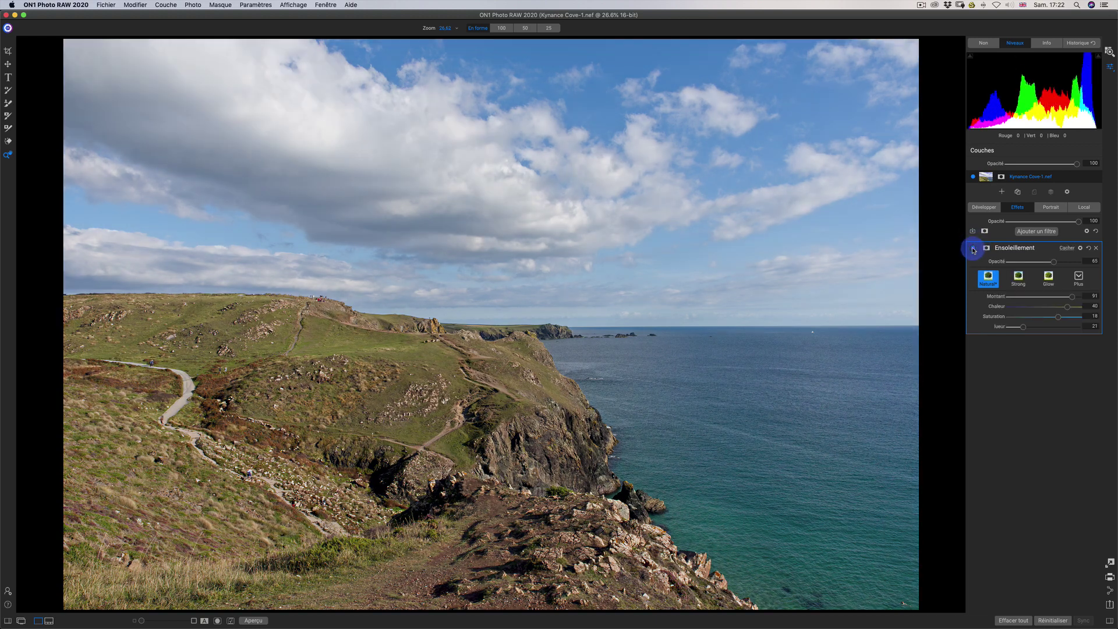
{"action": "left_click", "coordinate": [973, 248]}
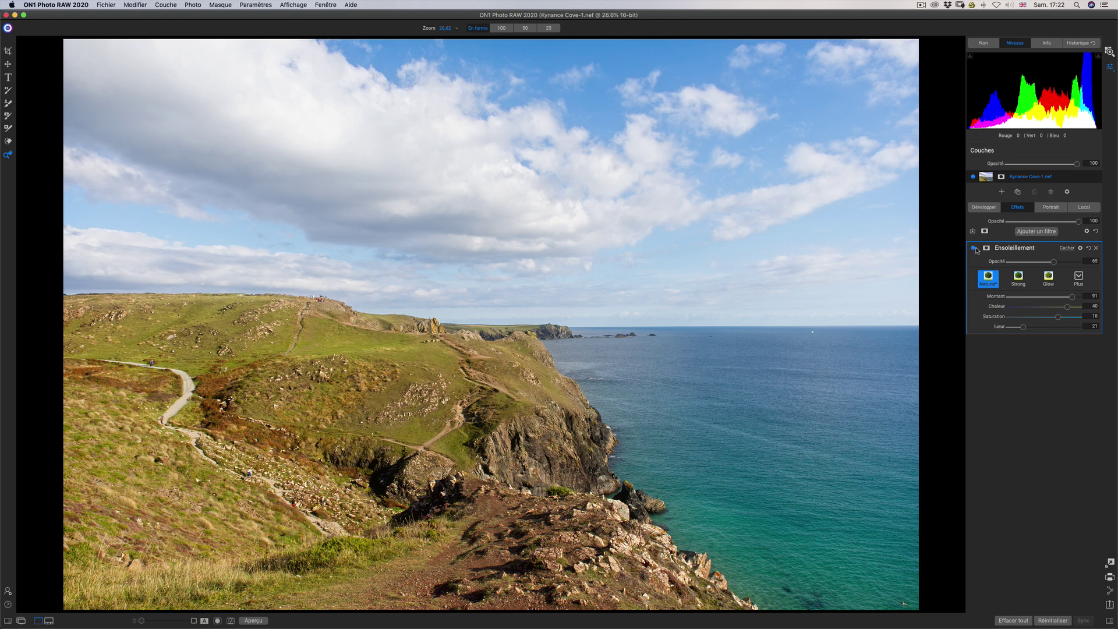
{"action": "mouse_move", "coordinate": [1052, 262]}
{"action": "left_mouse_down"}
{"action": "mouse_move", "coordinate": [1032, 265]}
{"action": "mouse_move", "coordinate": [1057, 261]}
{"action": "left_mouse_up"}
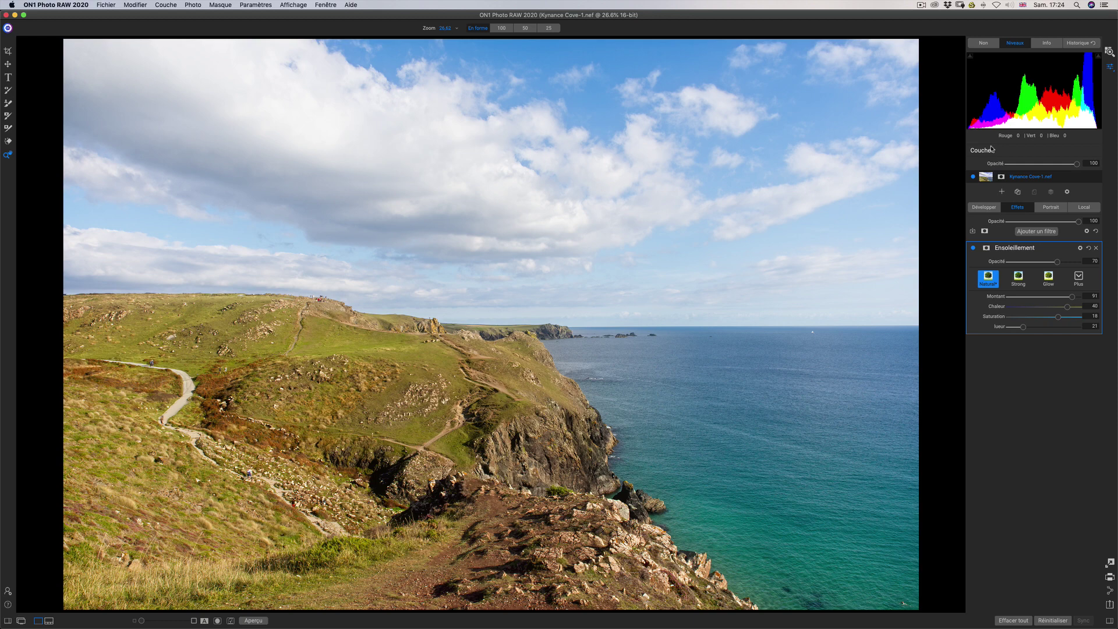
{"action": "mouse_move", "coordinate": [1057, 261]}
{"action": "left_mouse_down"}
{"action": "mouse_move", "coordinate": [1004, 262]}
{"action": "mouse_move", "coordinate": [1057, 263]}
{"action": "left_mouse_up"}
Step: Replace the Ensoleillement filter with the Film Grain filter
{"action": "left_click", "coordinate": [1097, 248]}
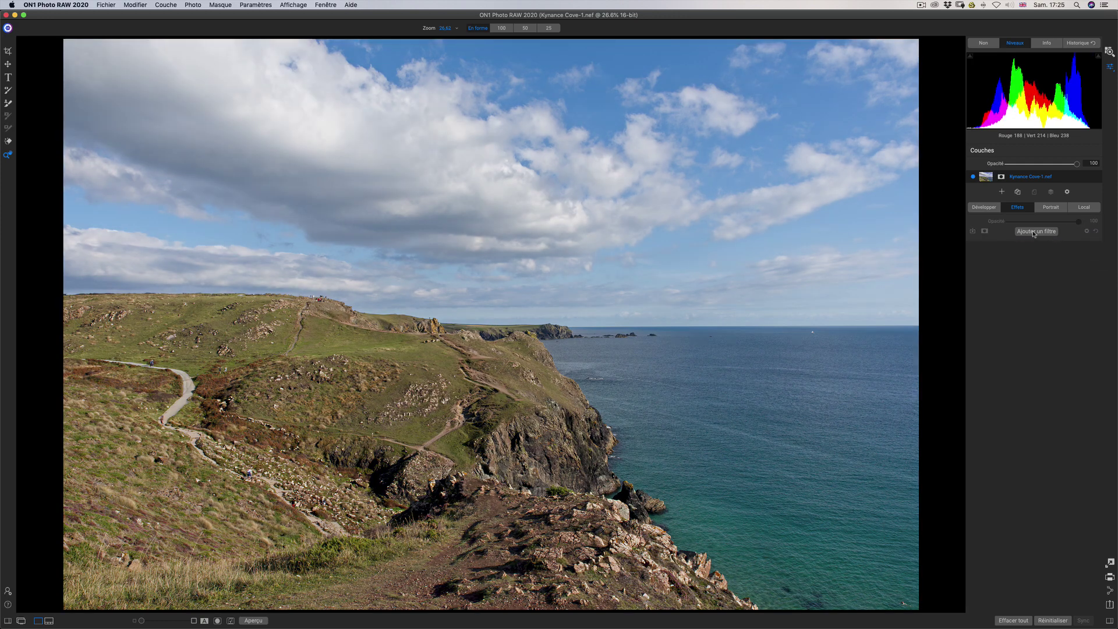
{"action": "left_click", "coordinate": [1034, 231]}
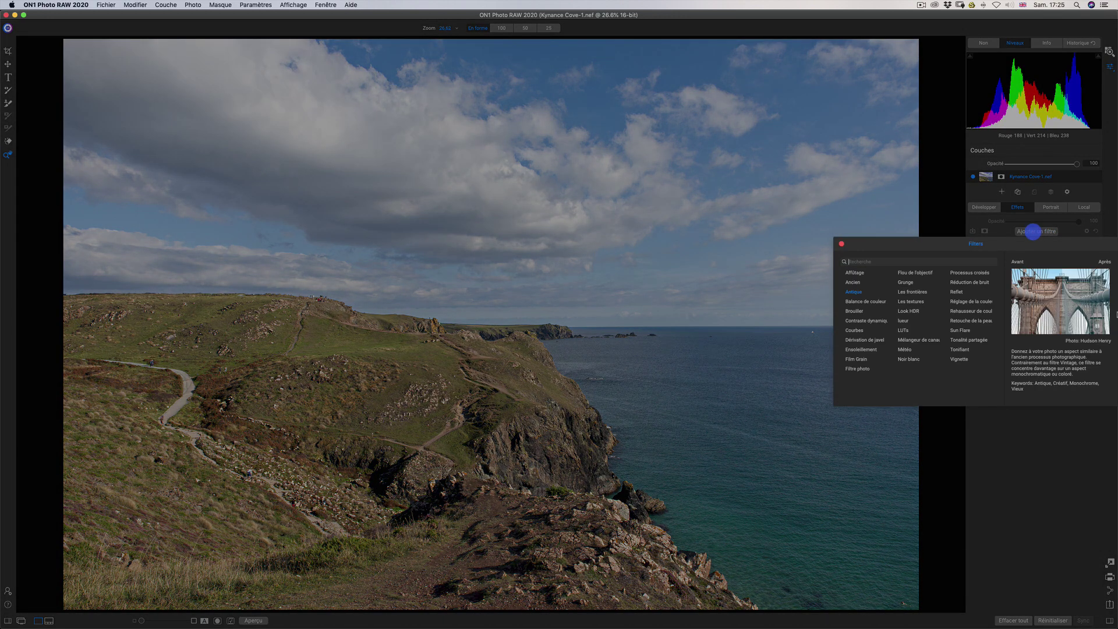
{"action": "left_click", "coordinate": [857, 359]}
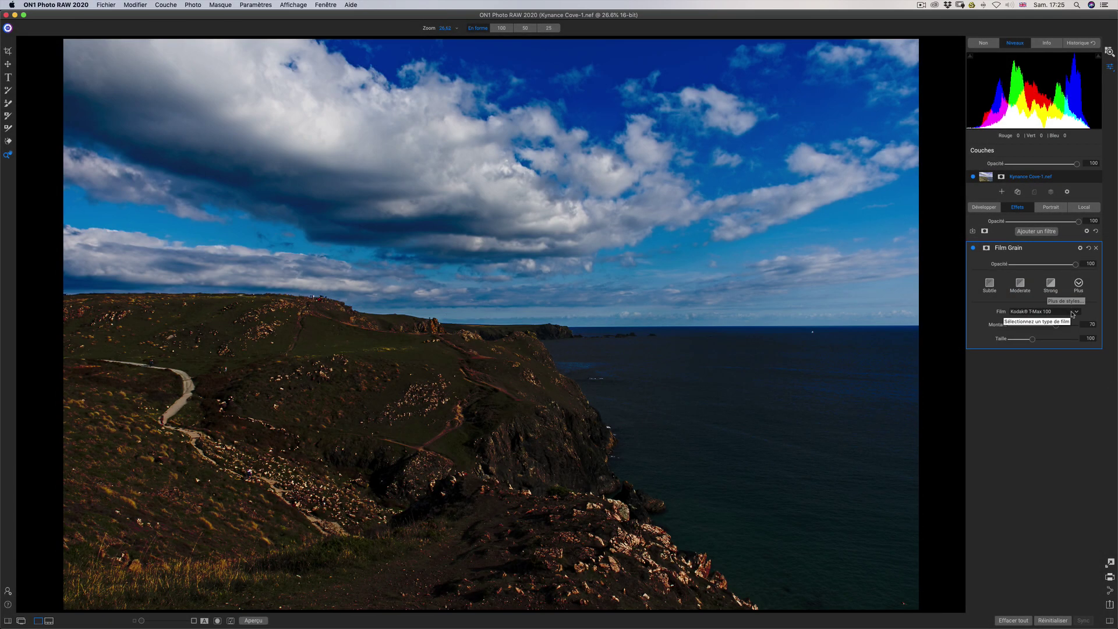
Step: Try the Film Grain film types Fujifilm Neopan 100, Ilford Delta 100 and Ilford Delta 3200
{"action": "left_click", "coordinate": [1072, 311]}
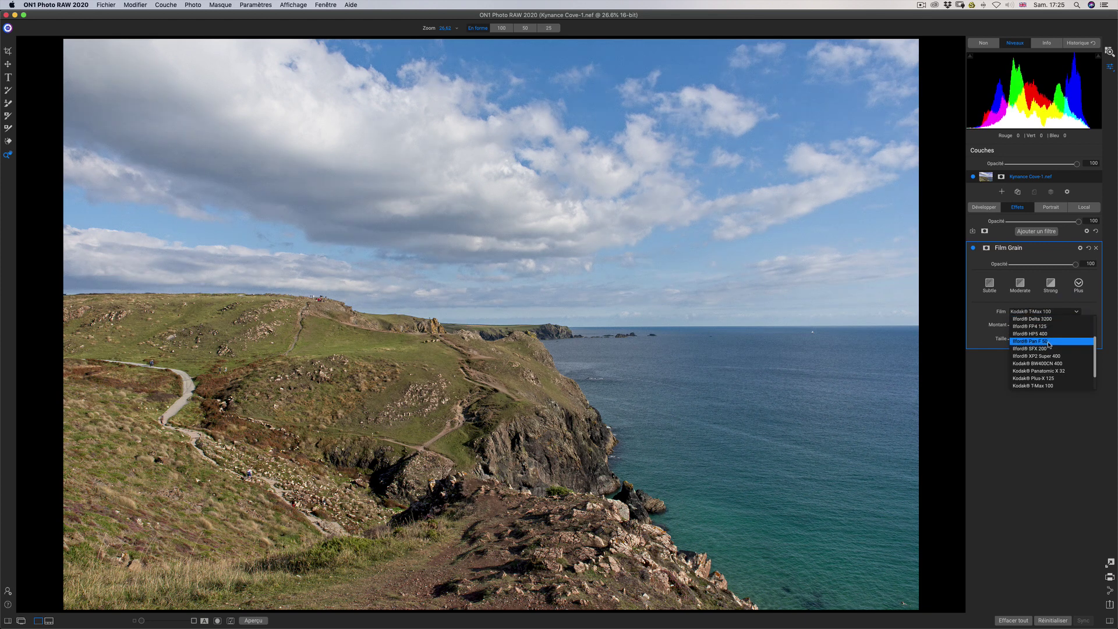
{"action": "left_click", "coordinate": [1050, 326]}
{"action": "left_click", "coordinate": [1055, 311]}
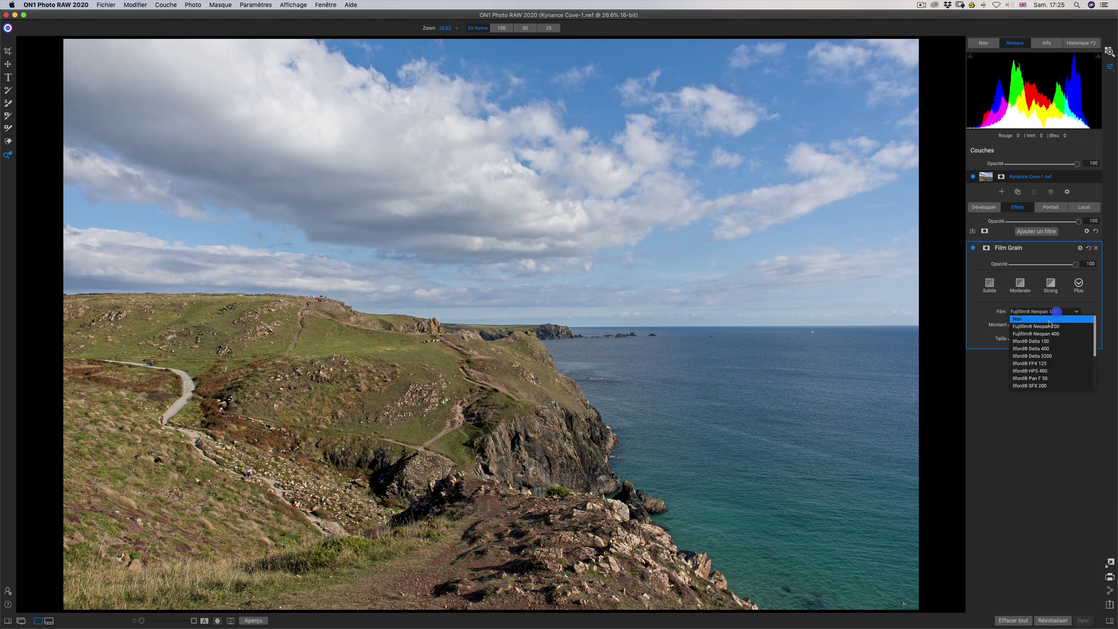
{"action": "left_click", "coordinate": [1042, 341]}
{"action": "left_click", "coordinate": [1046, 312]}
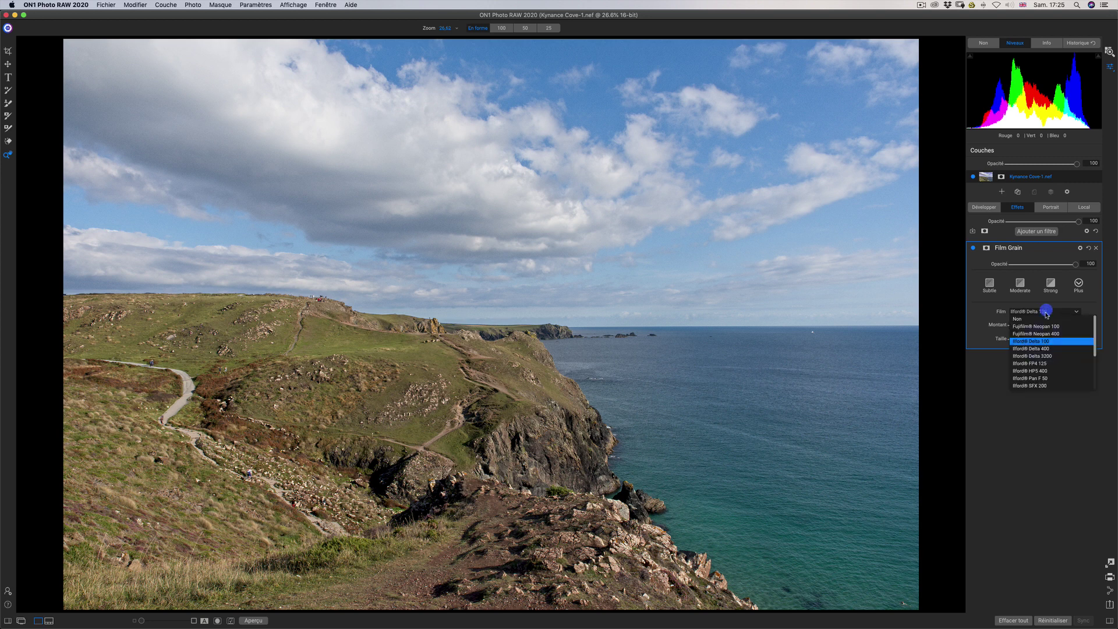
{"action": "left_click", "coordinate": [1042, 356]}
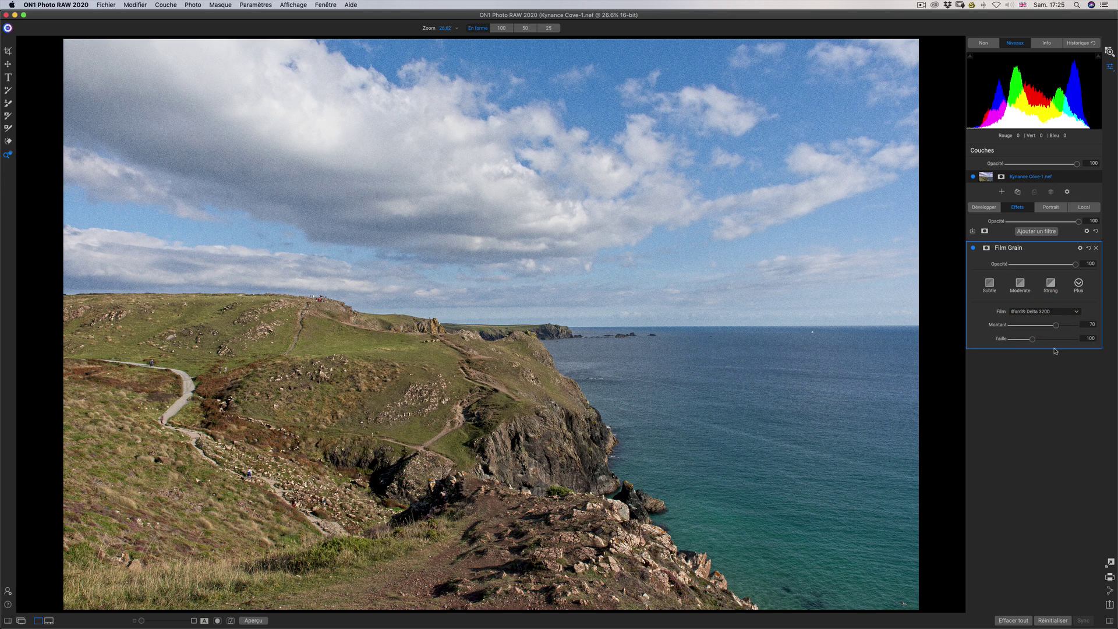
Step: Try the film types Fujifilm Neopan 400 and Kodak Plus-X 125 for the grain
{"action": "left_click", "coordinate": [1045, 311]}
{"action": "left_click", "coordinate": [1040, 333]}
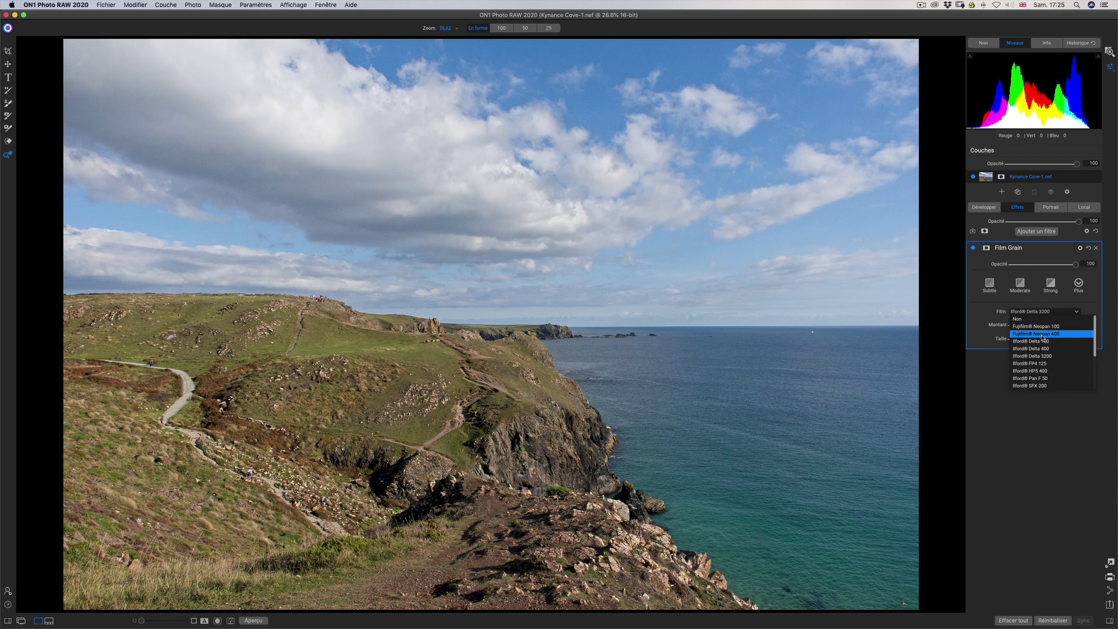
{"action": "left_click", "coordinate": [1043, 312]}
{"action": "scroll", "coordinate": [1045, 379], "scroll_direction": "down", "scroll_amount": 3}
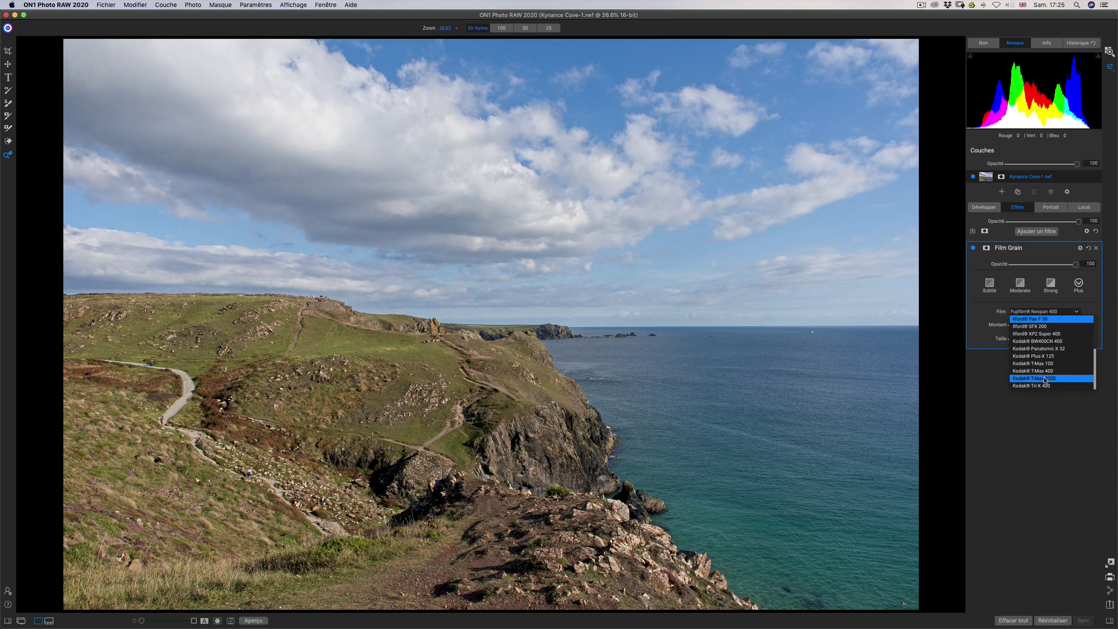
{"action": "left_click", "coordinate": [1040, 362]}
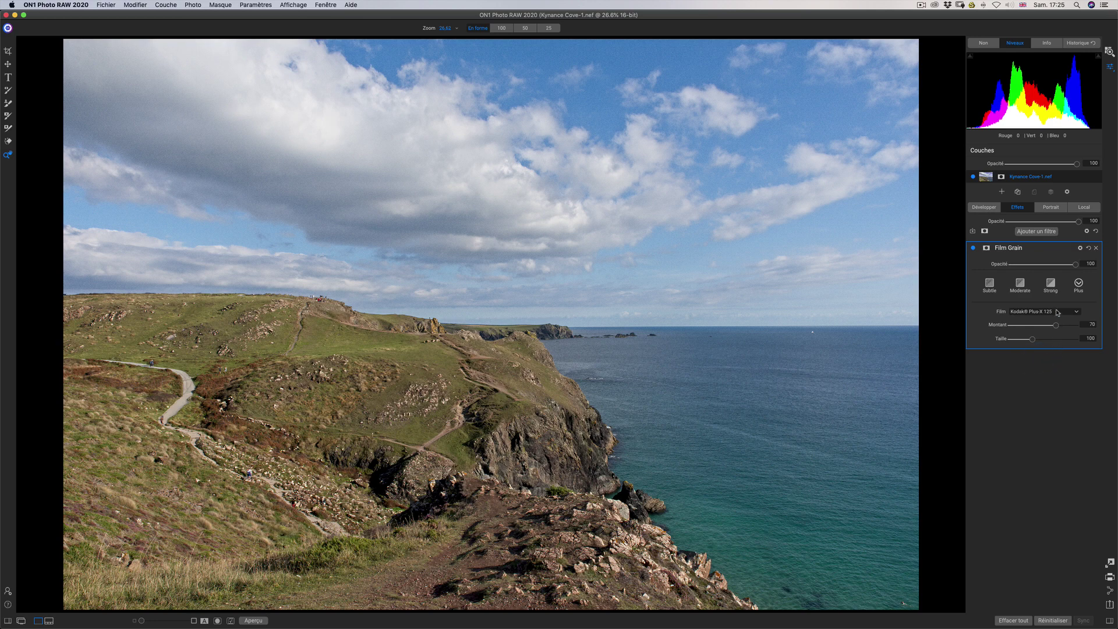
Step: Compare the Film Grain styles Subtle, Moderate and Strong, and try varying the grain's Montant and Taille
{"action": "left_click", "coordinate": [989, 283]}
{"action": "left_click", "coordinate": [1020, 284]}
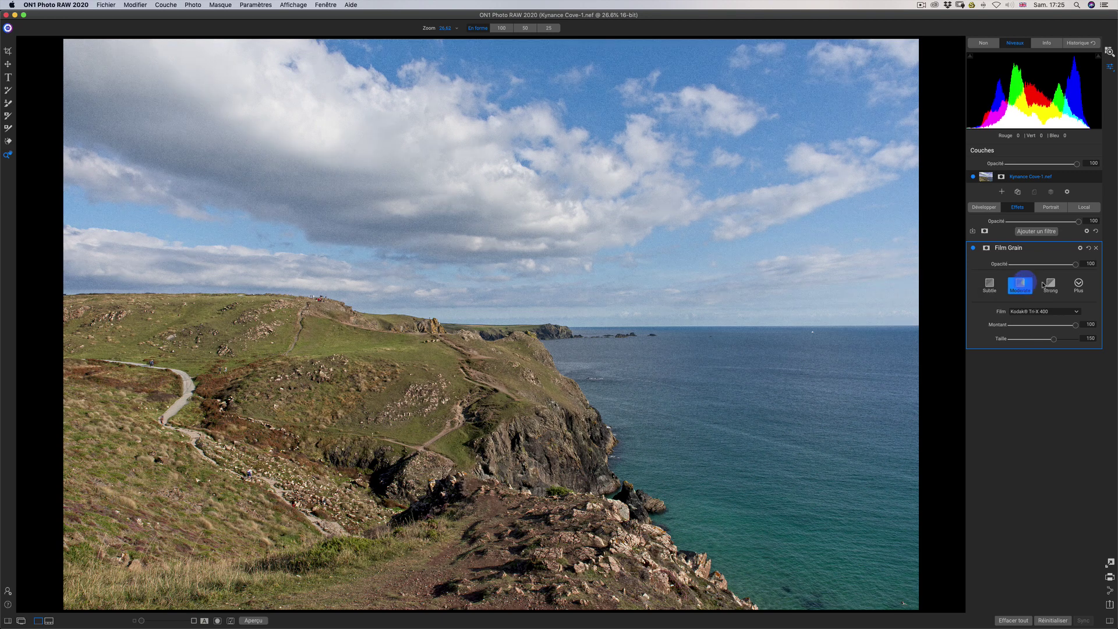
{"action": "left_click", "coordinate": [1051, 285]}
{"action": "left_click", "coordinate": [989, 284]}
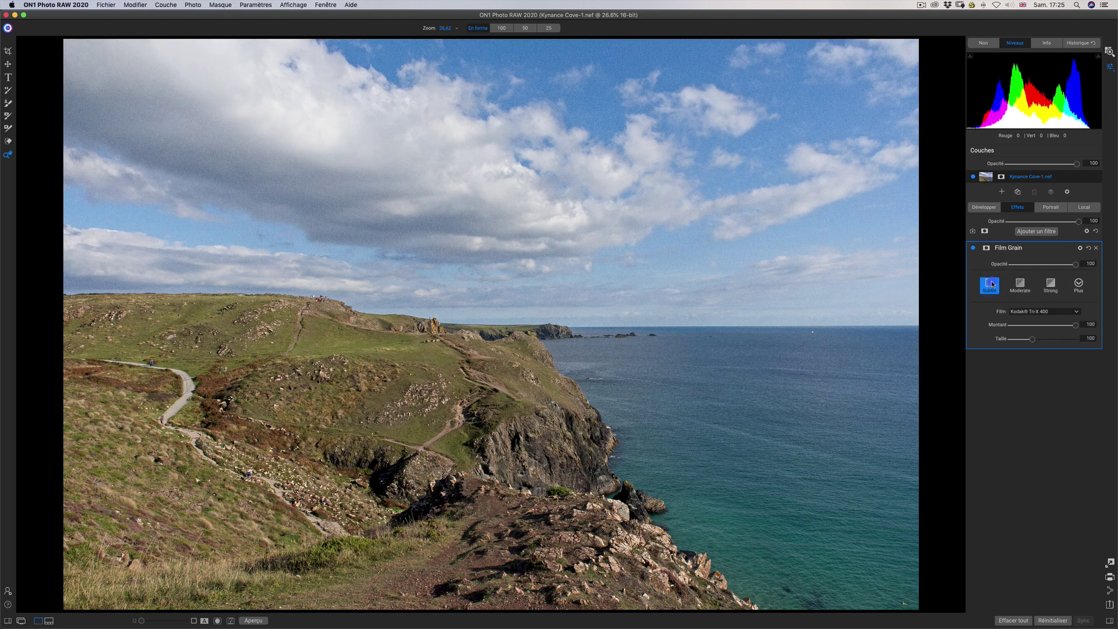
{"action": "left_click", "coordinate": [1020, 284]}
{"action": "left_click", "coordinate": [1048, 285]}
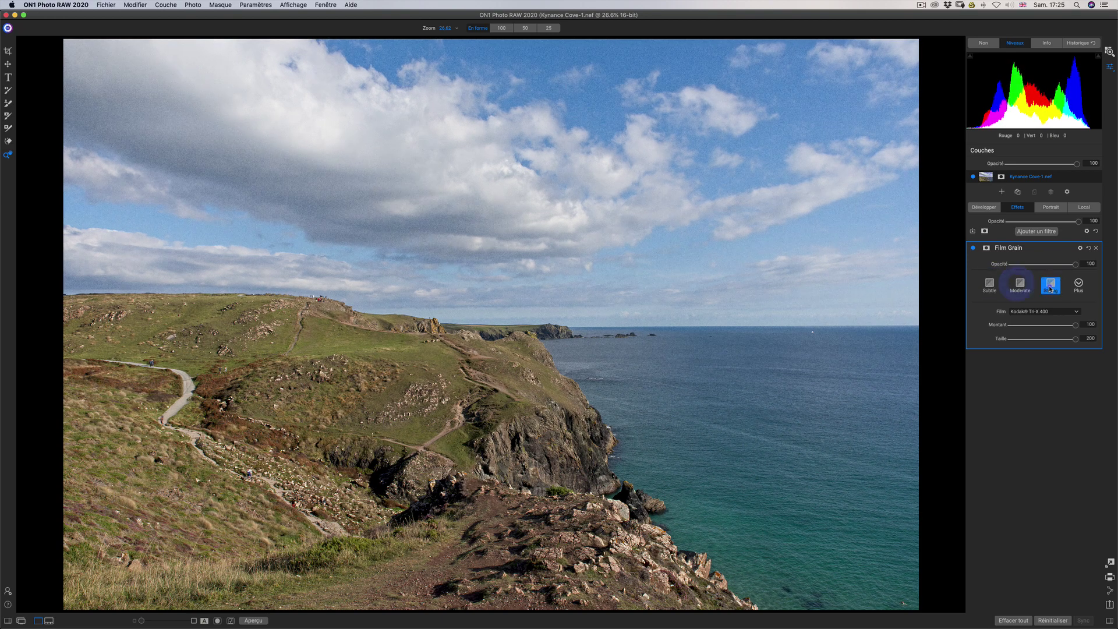
{"action": "left_click", "coordinate": [1078, 284]}
{"action": "left_click", "coordinate": [1078, 283]}
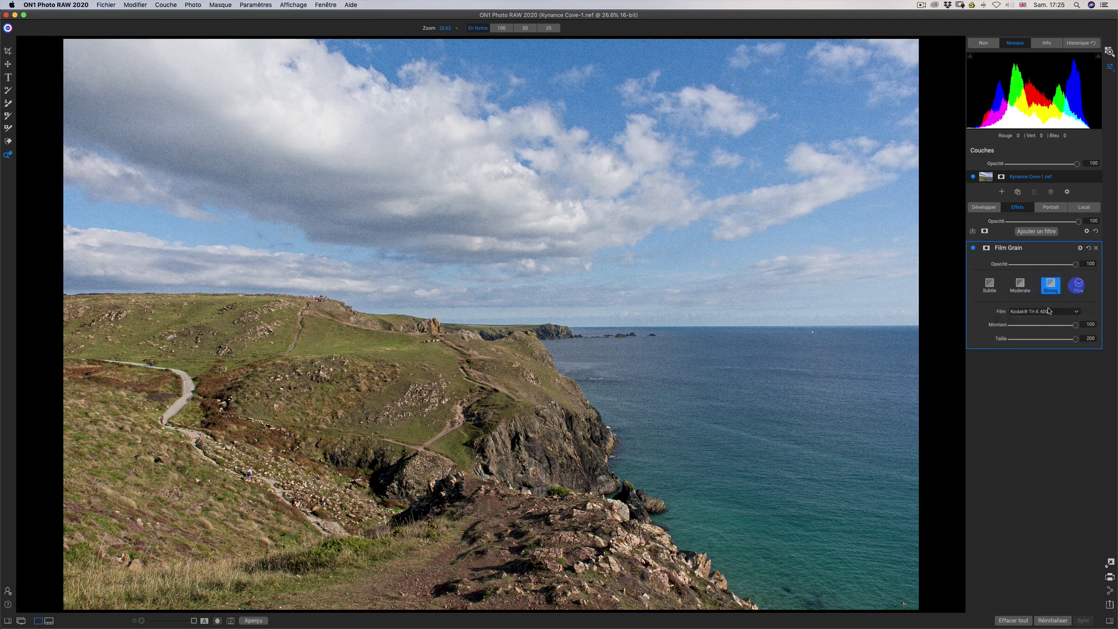
{"action": "mouse_move", "coordinate": [1073, 327]}
{"action": "left_mouse_down"}
{"action": "mouse_move", "coordinate": [1039, 327]}
{"action": "mouse_move", "coordinate": [1097, 314]}
{"action": "mouse_move", "coordinate": [1009, 341]}
{"action": "mouse_move", "coordinate": [1076, 341]}
{"action": "left_mouse_up"}
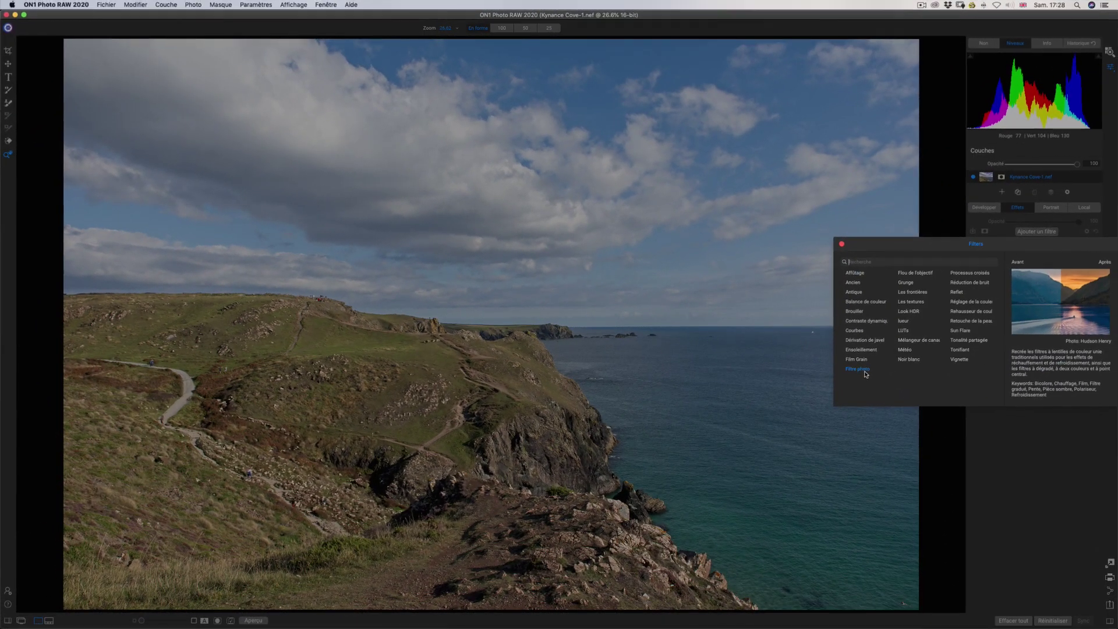
Step: Add the Filtre photo filter and look through its additional styles
{"action": "left_click", "coordinate": [864, 372]}
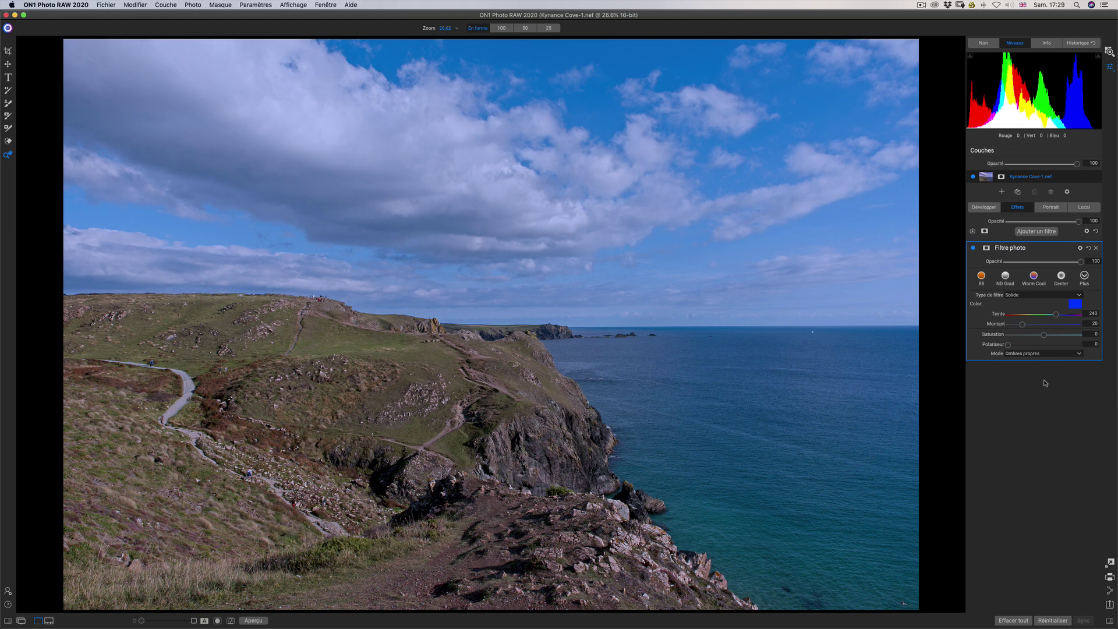
{"action": "left_click_drag", "start_coordinate": [1080, 262], "coordinate": [1081, 262]}
{"action": "left_click", "coordinate": [1084, 276]}
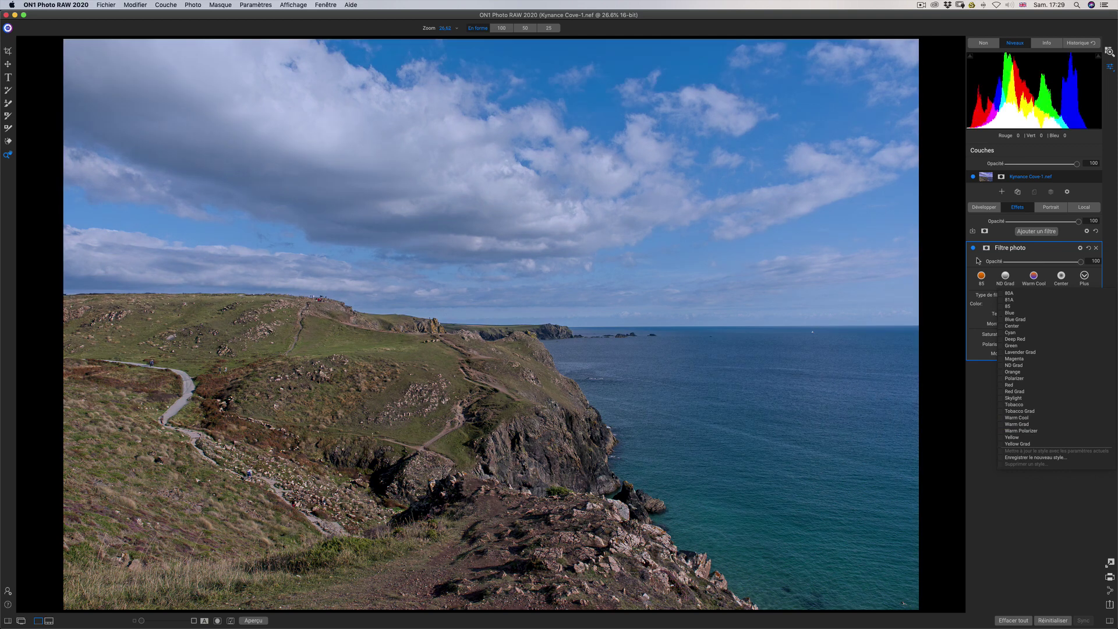
{"action": "left_click", "coordinate": [977, 260]}
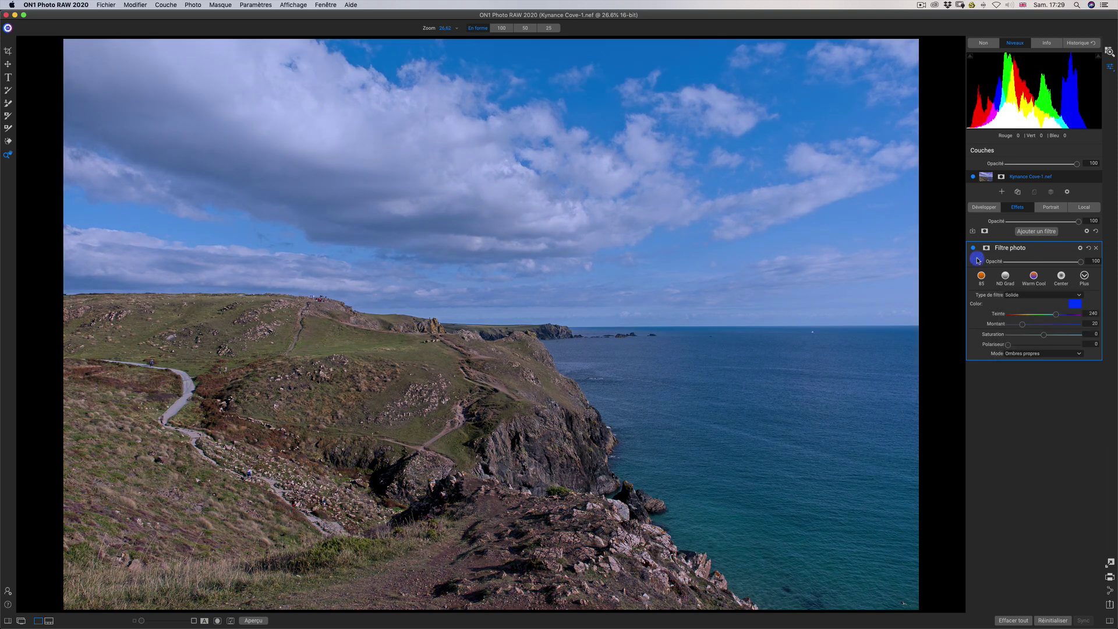
Step: Apply the ND Grad style to Filtre photo and look through its position presets and the additional styles
{"action": "left_click", "coordinate": [1005, 278]}
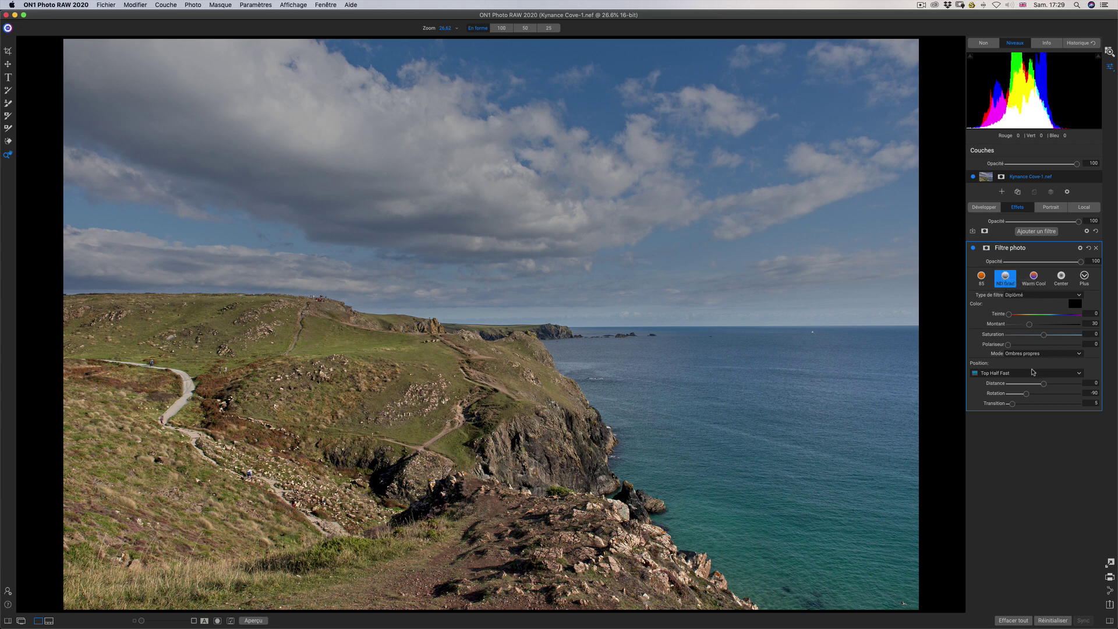
{"action": "left_click", "coordinate": [1032, 371]}
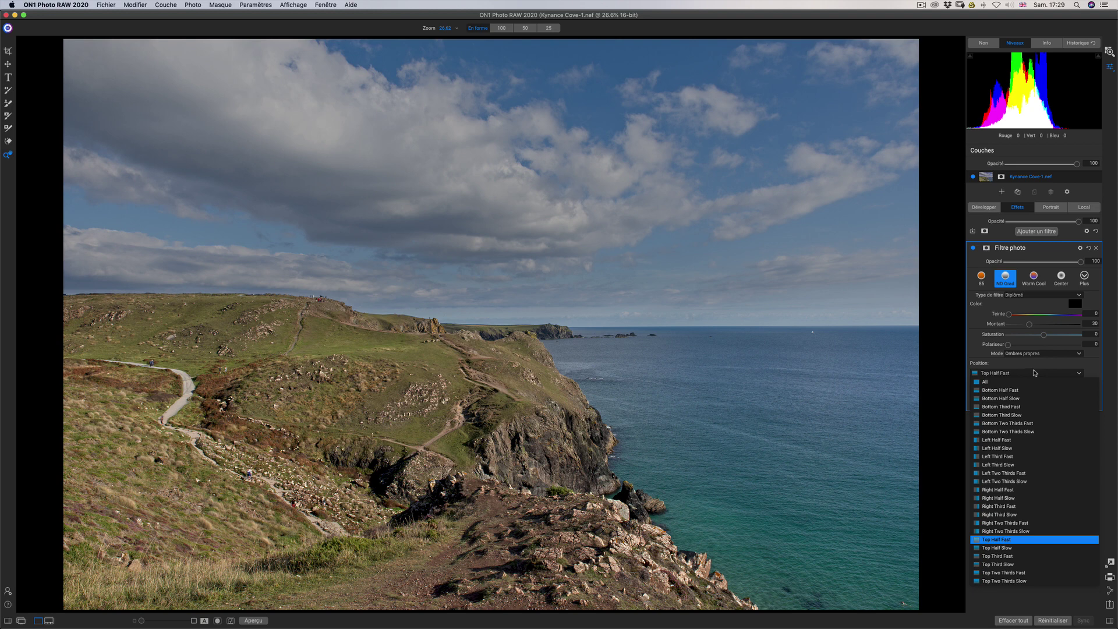
{"action": "left_click", "coordinate": [1034, 373]}
{"action": "left_click", "coordinate": [1084, 276]}
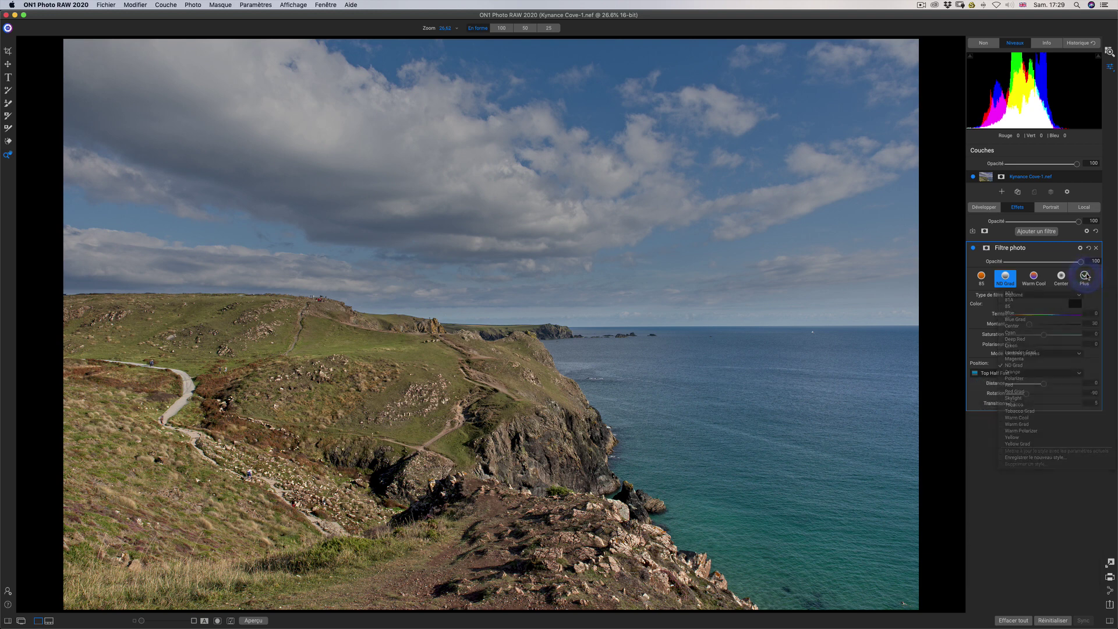
{"action": "left_click", "coordinate": [1085, 276]}
{"action": "left_click", "coordinate": [1085, 276]}
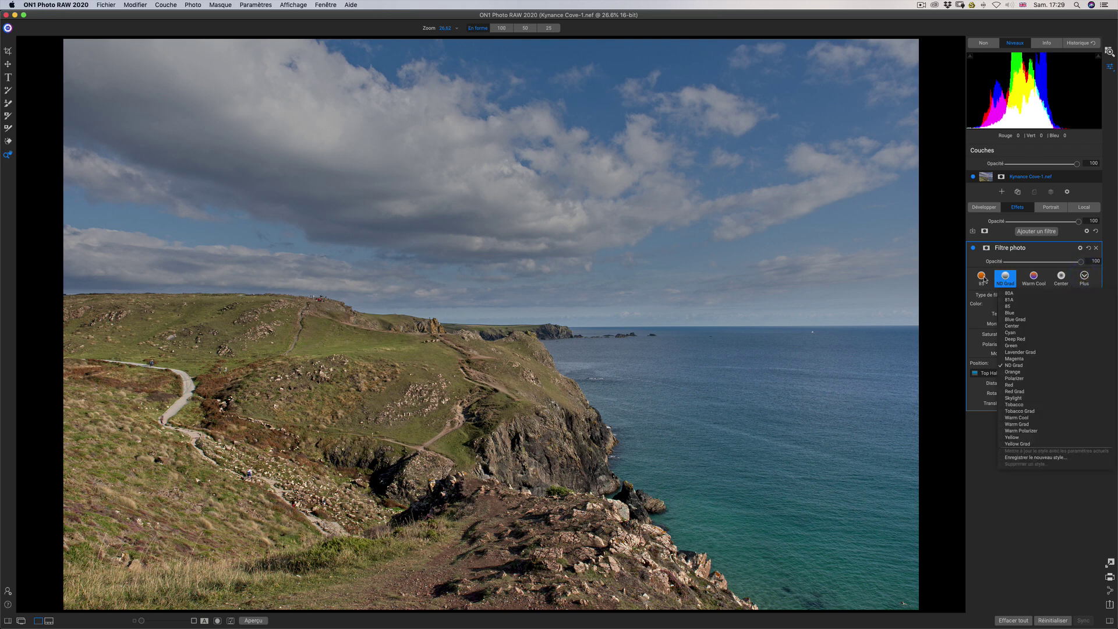
{"action": "left_click", "coordinate": [1063, 262]}
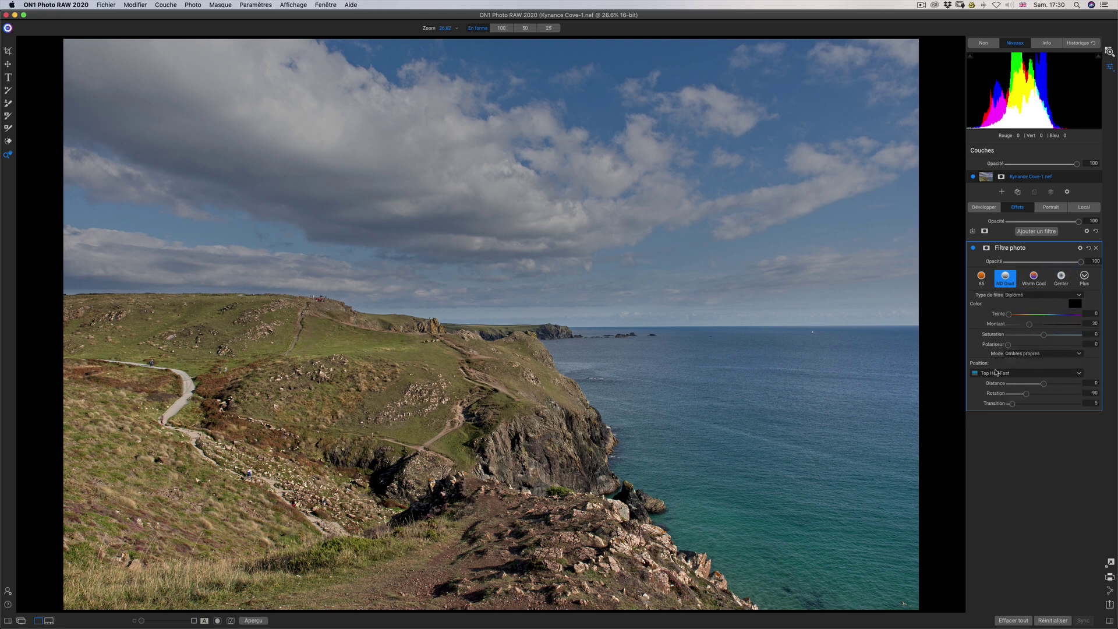
Step: Choose the Top Third Slow position for the graduated filter and adjust it to Distance 33 and Transition 26 with a slight rotation
{"action": "left_click", "coordinate": [997, 373]}
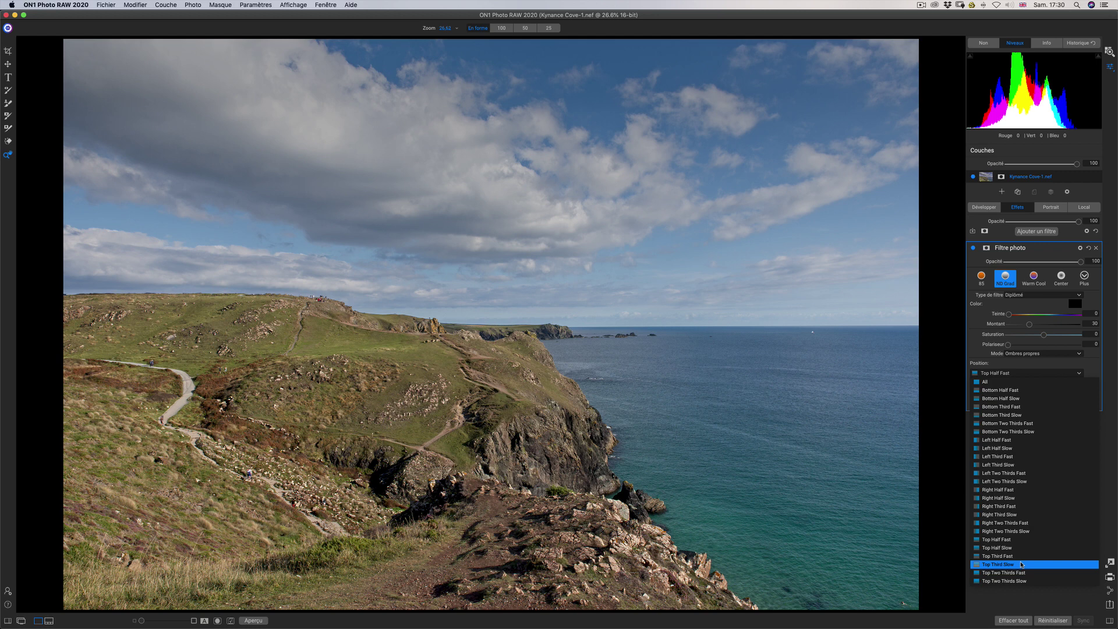
{"action": "left_click", "coordinate": [1021, 564]}
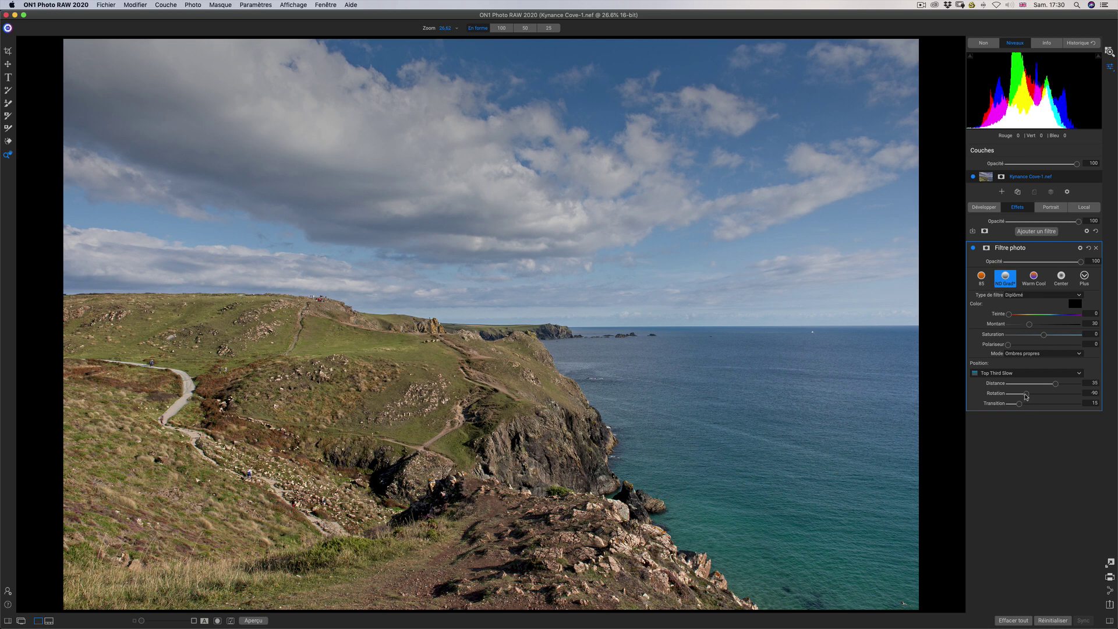
{"action": "left_click_drag", "start_coordinate": [1026, 396], "coordinate": [1054, 384]}
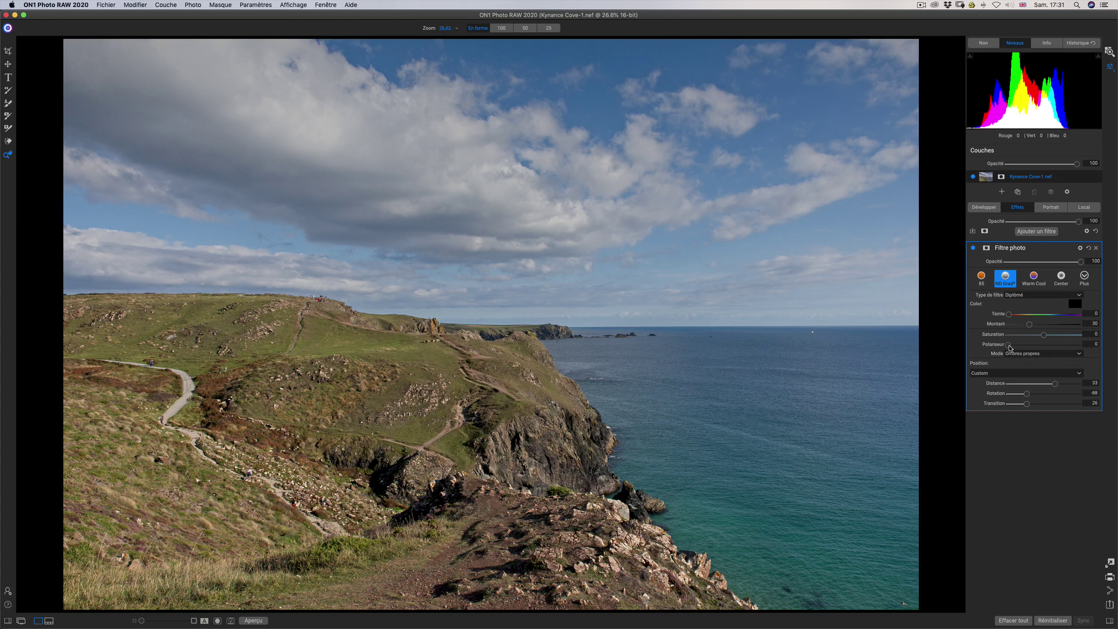
Step: Try Polariseur values up to about 75, return it to 0, and set Teinte to 143 and Montant to 41
{"action": "left_click_drag", "start_coordinate": [1024, 348], "coordinate": [1060, 344]}
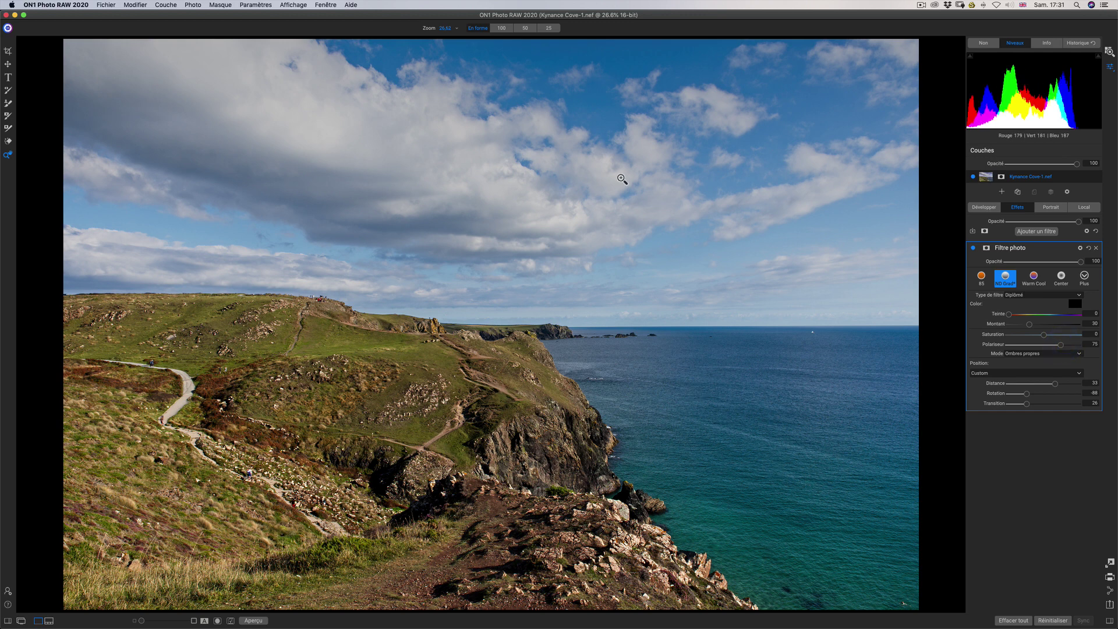
{"action": "mouse_move", "coordinate": [1060, 347]}
{"action": "left_mouse_down"}
{"action": "mouse_move", "coordinate": [1010, 345]}
{"action": "mouse_move", "coordinate": [1042, 342]}
{"action": "left_mouse_up"}
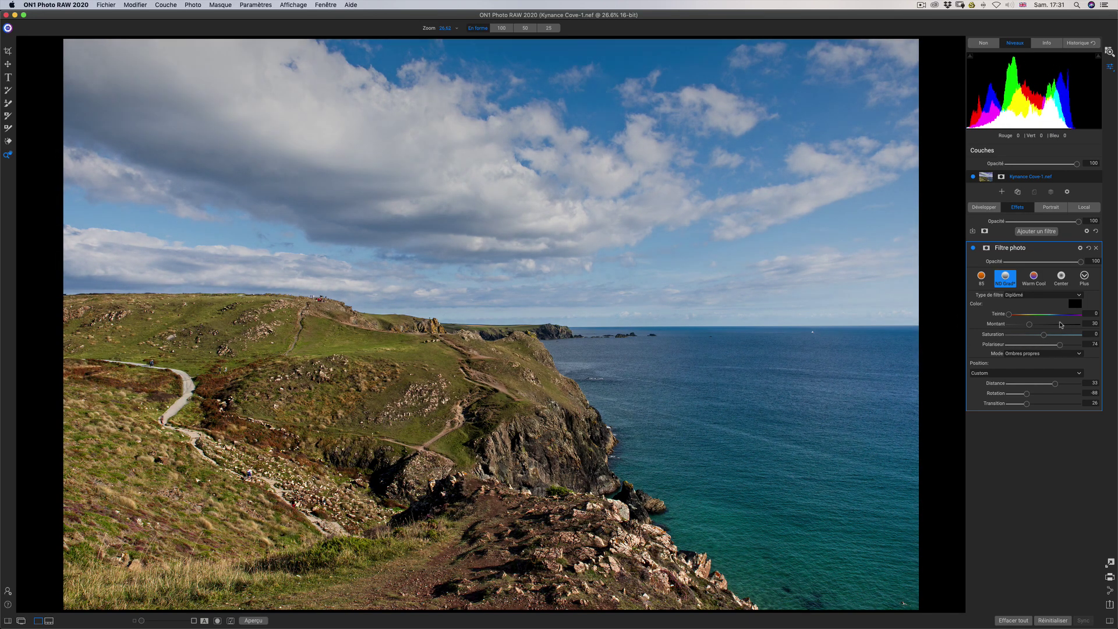
{"action": "mouse_move", "coordinate": [1040, 344]}
{"action": "left_mouse_down"}
{"action": "mouse_move", "coordinate": [1065, 344]}
{"action": "mouse_move", "coordinate": [1049, 344]}
{"action": "left_mouse_up"}
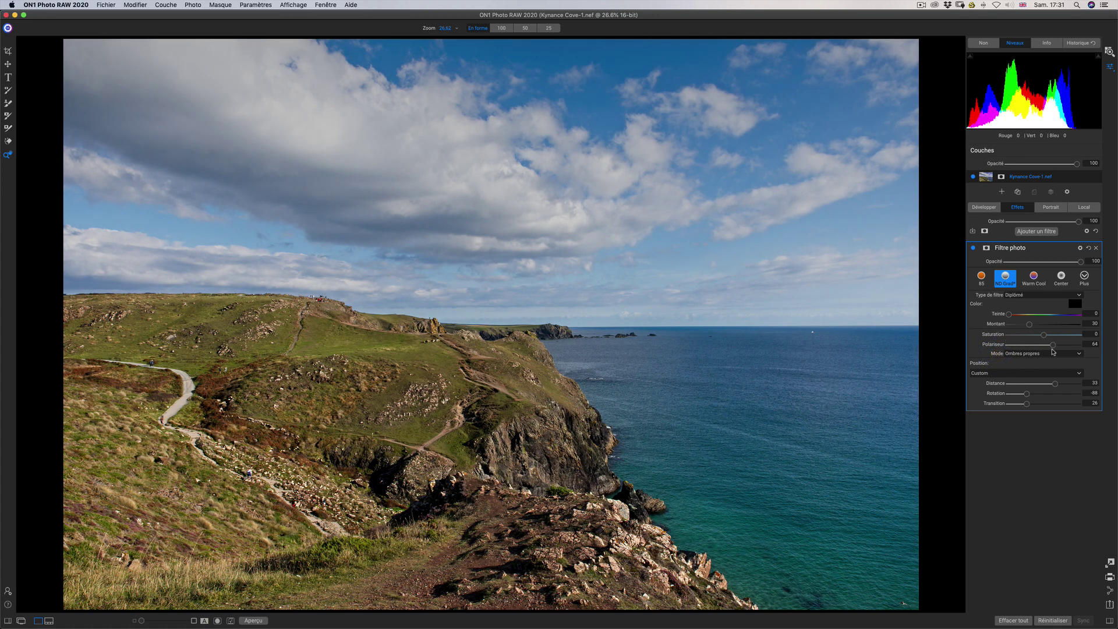
{"action": "left_click_drag", "start_coordinate": [1051, 349], "coordinate": [1036, 324]}
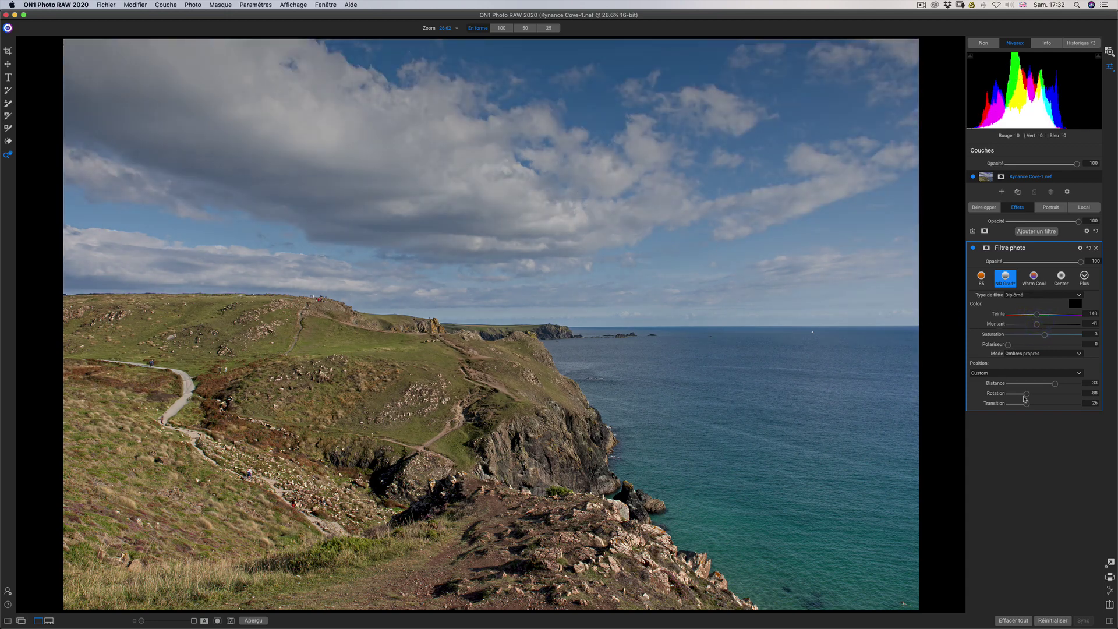
{"action": "left_click", "coordinate": [1019, 376]}
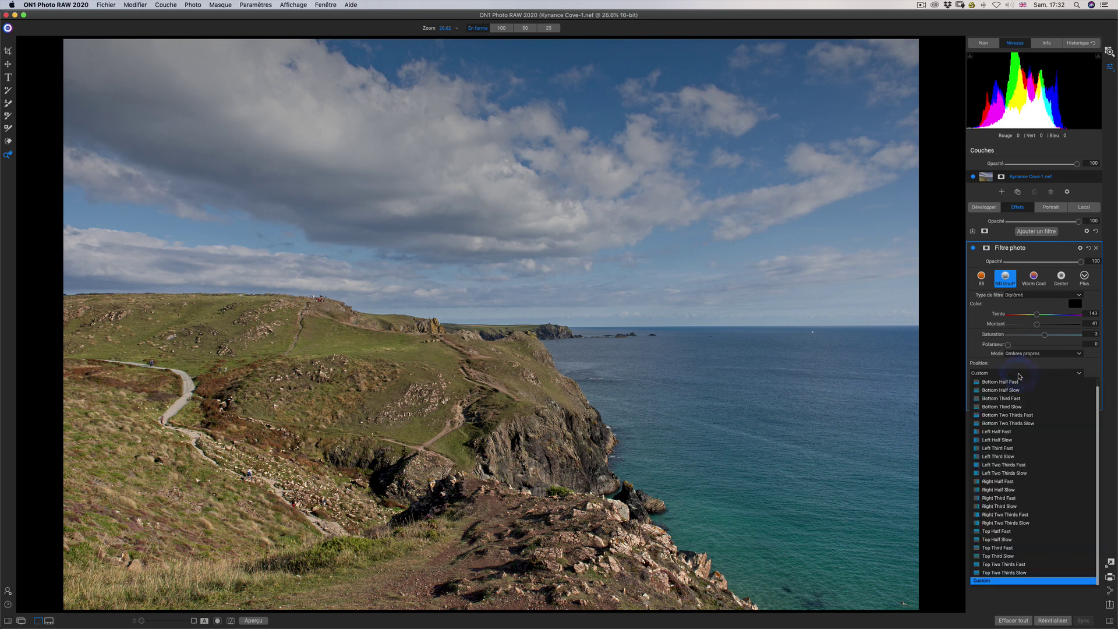
{"action": "left_click", "coordinate": [1018, 373]}
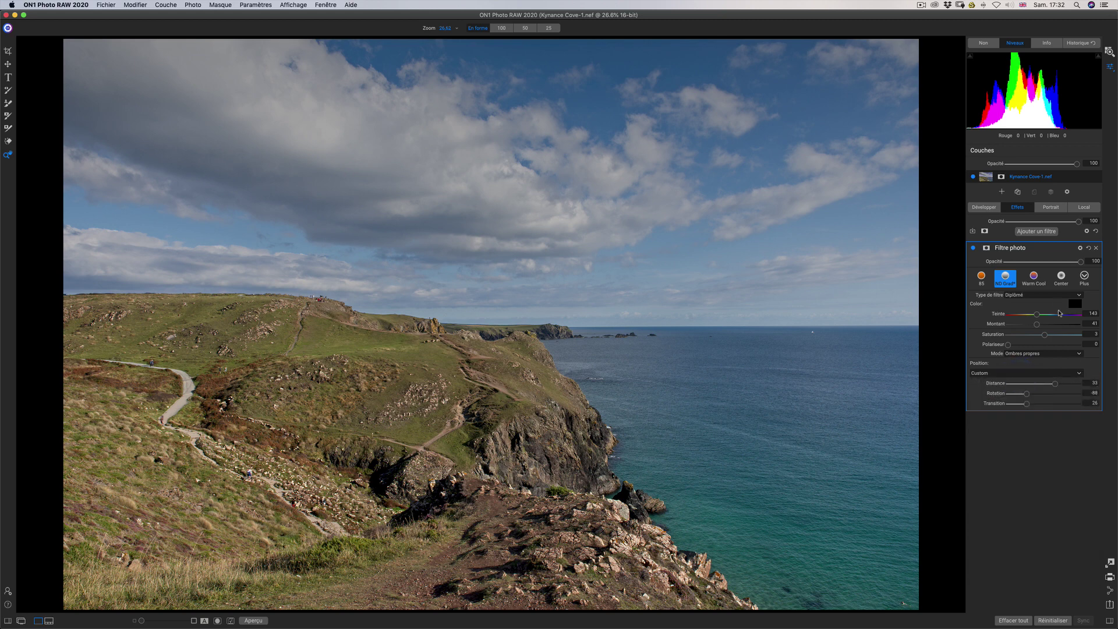
Step: Apply the 85 style, look at its colour picker, and change the filter type to Diplômé
{"action": "left_click", "coordinate": [981, 277]}
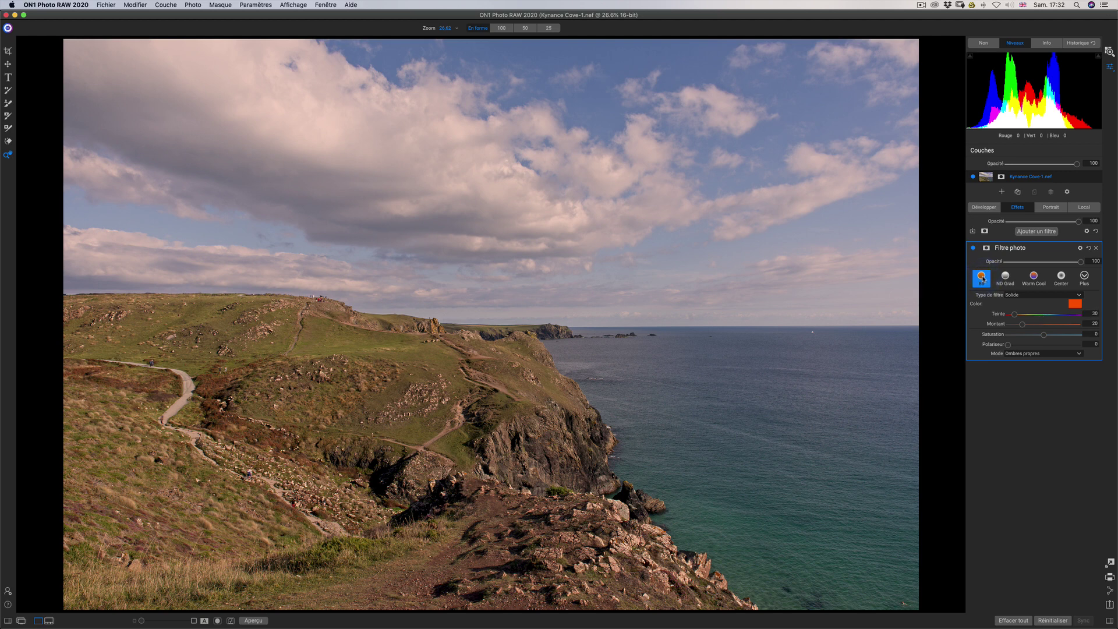
{"action": "left_click", "coordinate": [1079, 305]}
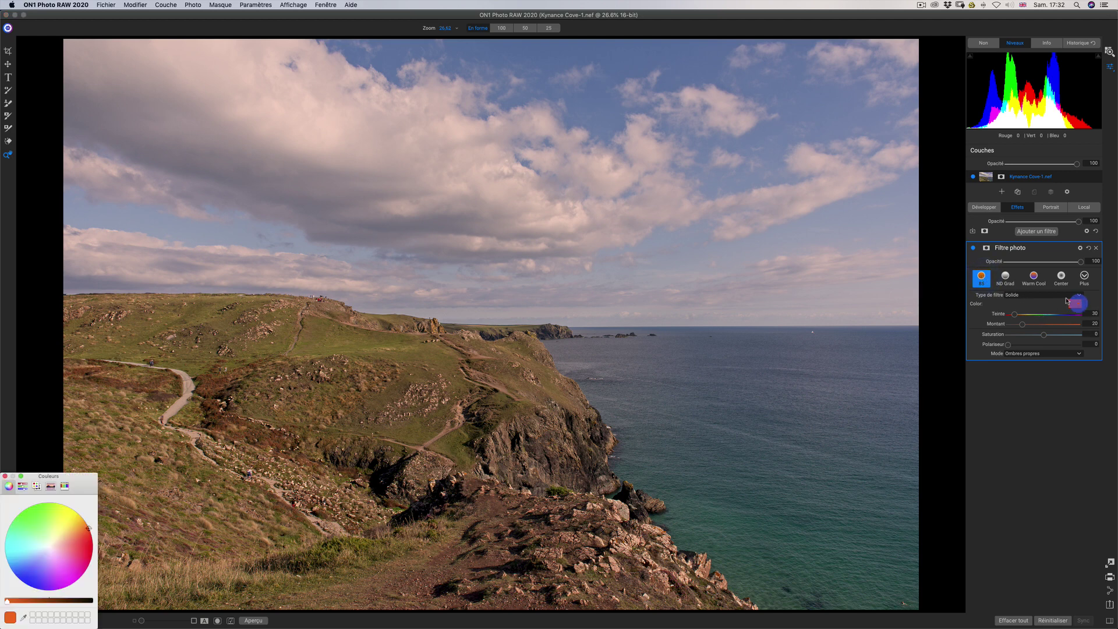
{"action": "left_click", "coordinate": [1029, 295]}
{"action": "left_click", "coordinate": [1031, 309]}
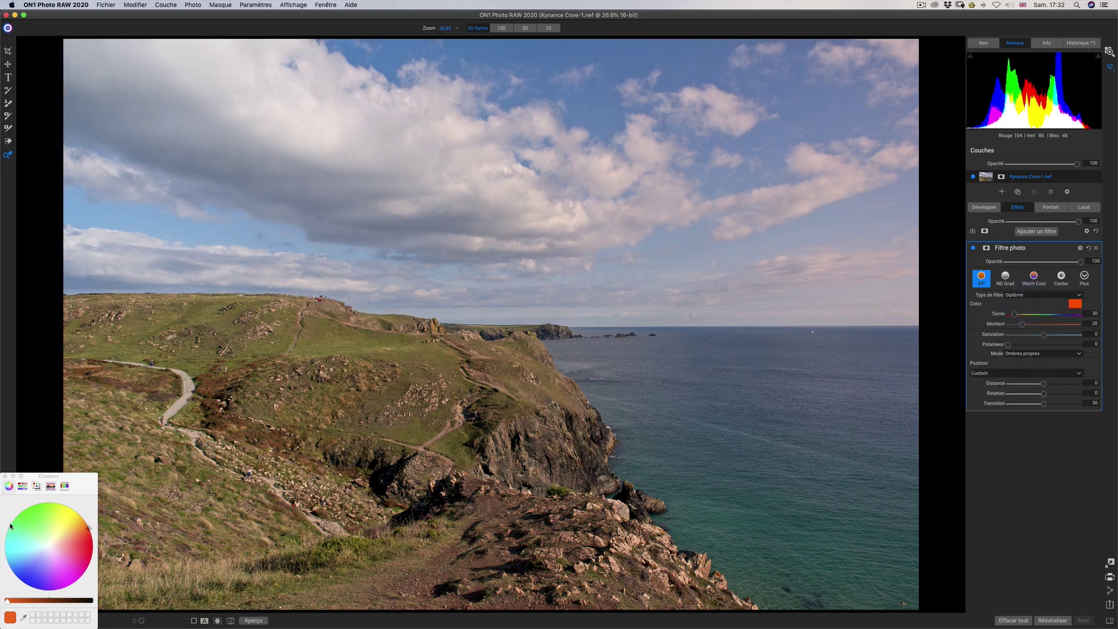
{"action": "left_click", "coordinate": [5, 476]}
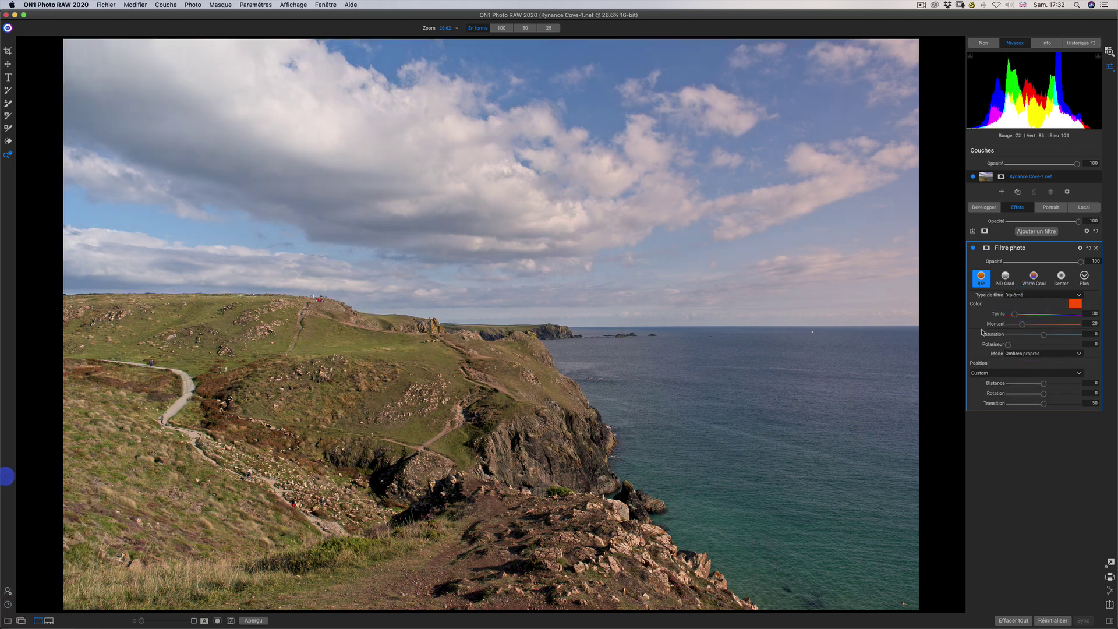
Step: Look through the position presets, set the Mode to Fort and preview the other blending modes
{"action": "left_click", "coordinate": [1045, 379]}
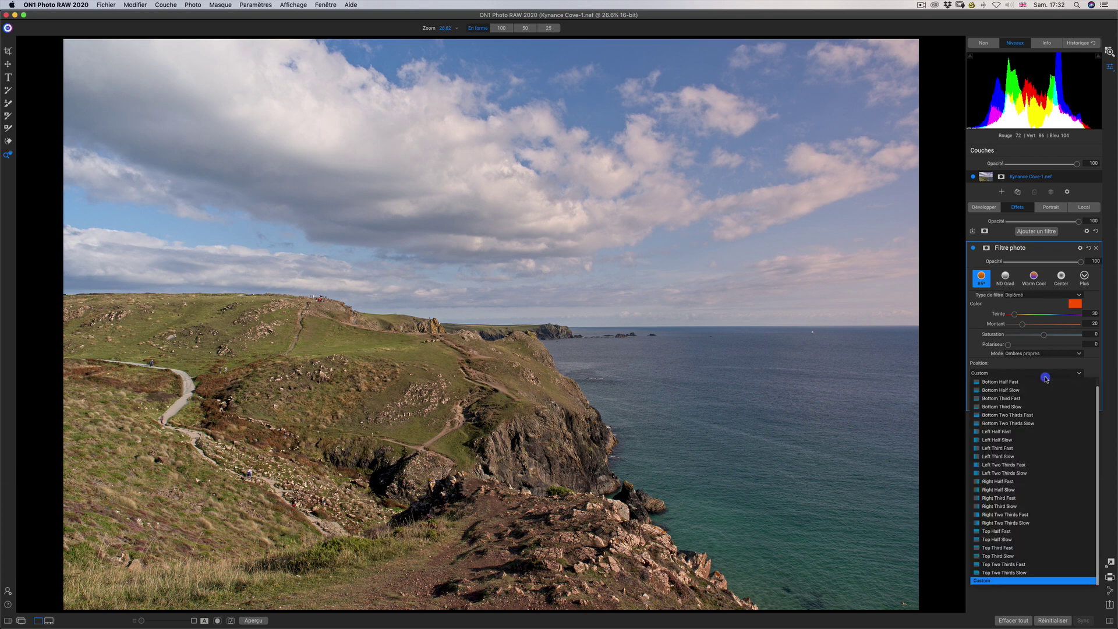
{"action": "left_click", "coordinate": [1048, 379]}
{"action": "left_click", "coordinate": [1055, 379]}
{"action": "left_click", "coordinate": [1041, 376]}
{"action": "left_click", "coordinate": [1047, 355]}
{"action": "left_click", "coordinate": [1040, 361]}
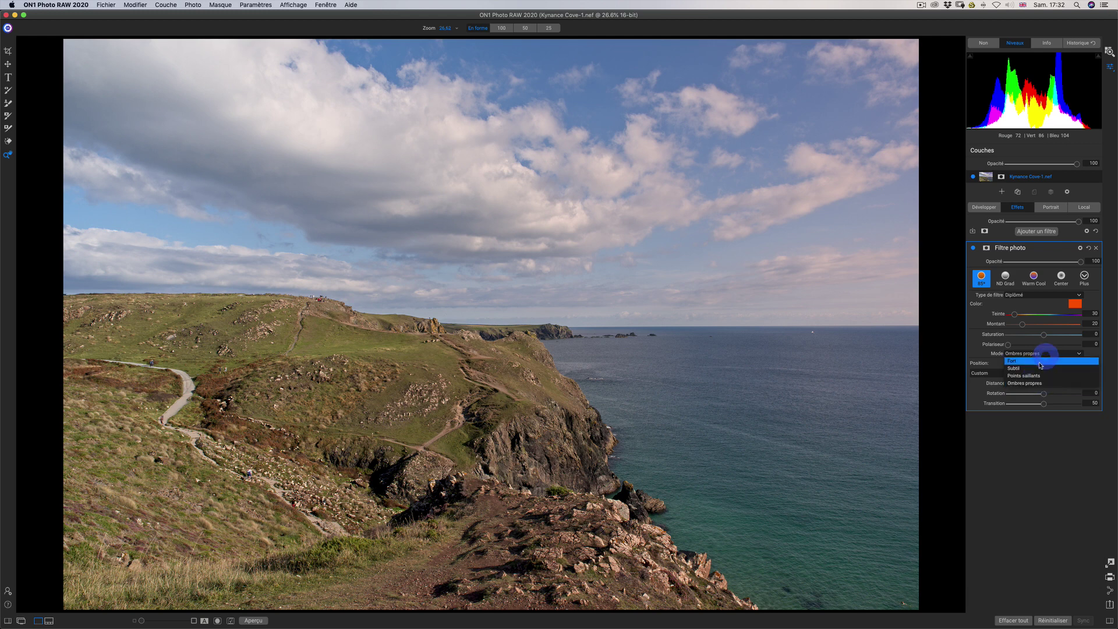
{"action": "left_click", "coordinate": [1039, 351]}
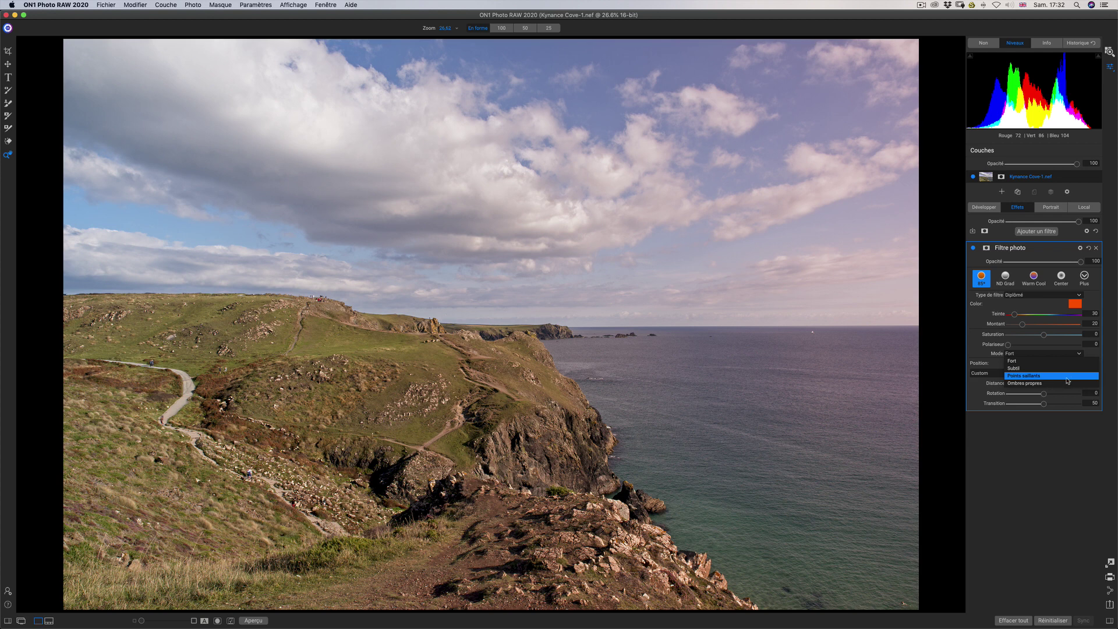
{"action": "left_click", "coordinate": [974, 313]}
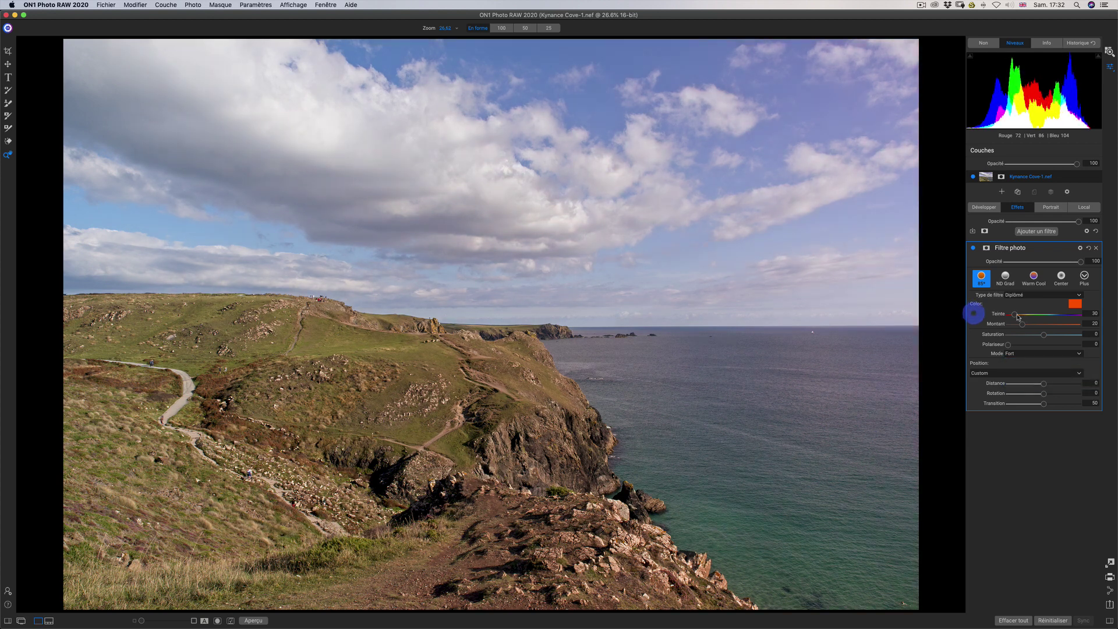
Step: Turn the filter colour blue with Montant 40, preview the other modes, and shift the Teinte to purple
{"action": "mouse_move", "coordinate": [1017, 317]}
{"action": "left_mouse_down"}
{"action": "mouse_move", "coordinate": [1057, 316]}
{"action": "mouse_move", "coordinate": [1020, 326]}
{"action": "mouse_move", "coordinate": [1037, 324]}
{"action": "left_mouse_up"}
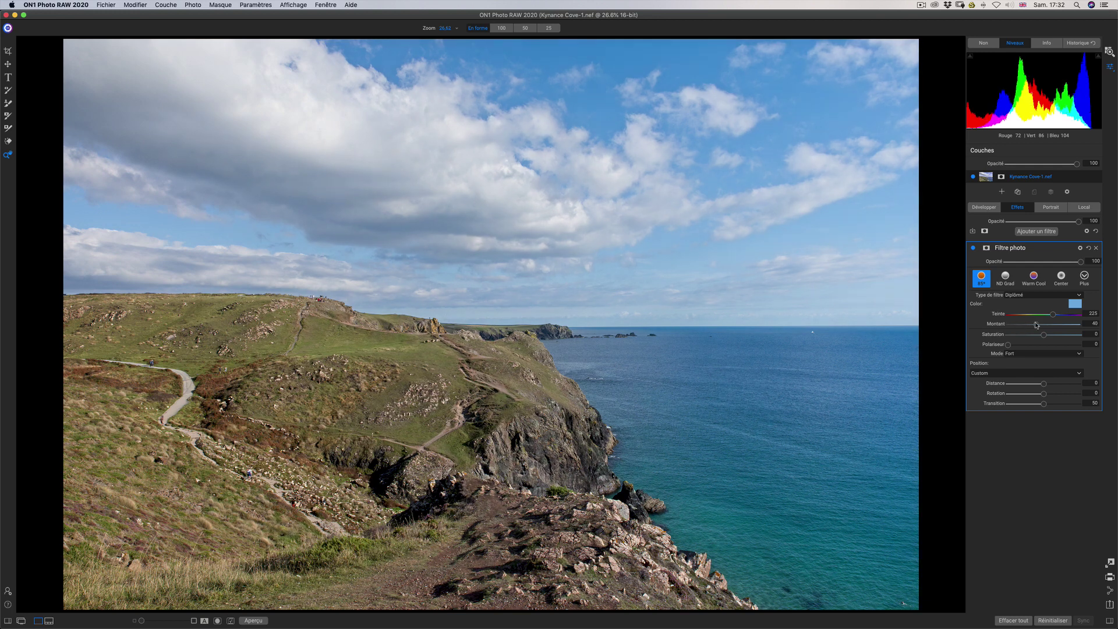
{"action": "left_click", "coordinate": [1058, 357]}
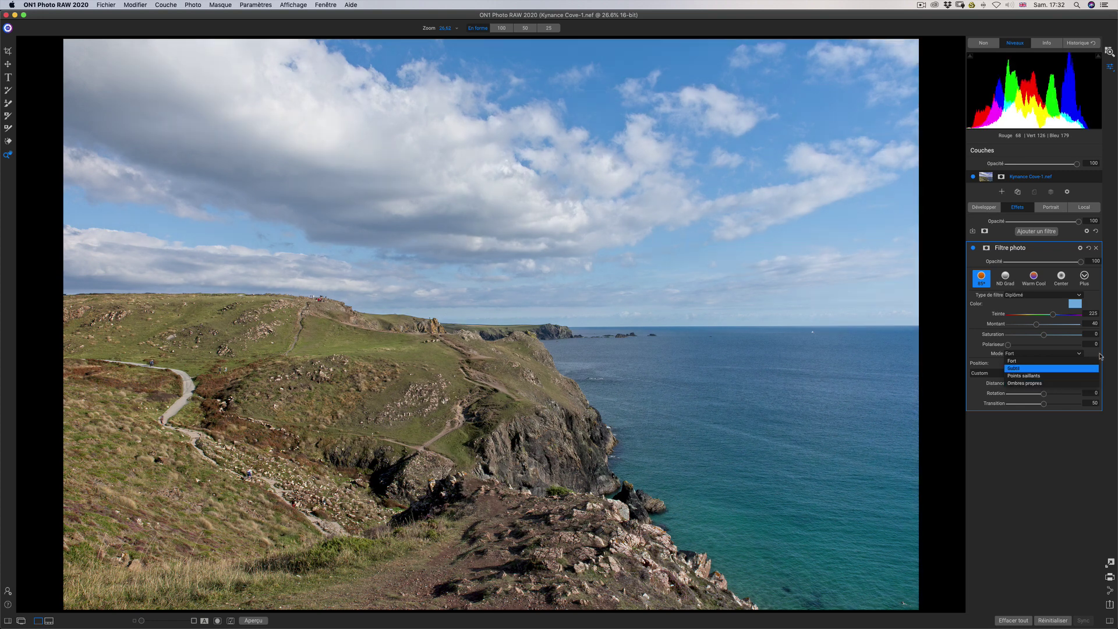
{"action": "left_click", "coordinate": [1099, 356]}
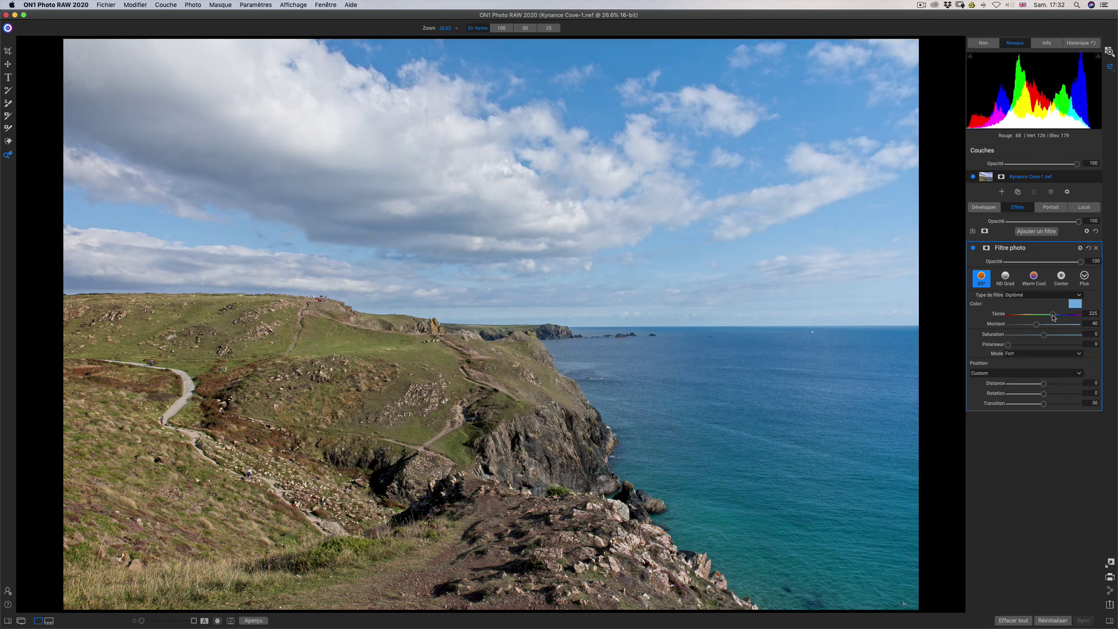
{"action": "mouse_move", "coordinate": [1053, 318]}
{"action": "left_mouse_down"}
{"action": "mouse_move", "coordinate": [1036, 318]}
{"action": "mouse_move", "coordinate": [1063, 318]}
{"action": "left_mouse_up"}
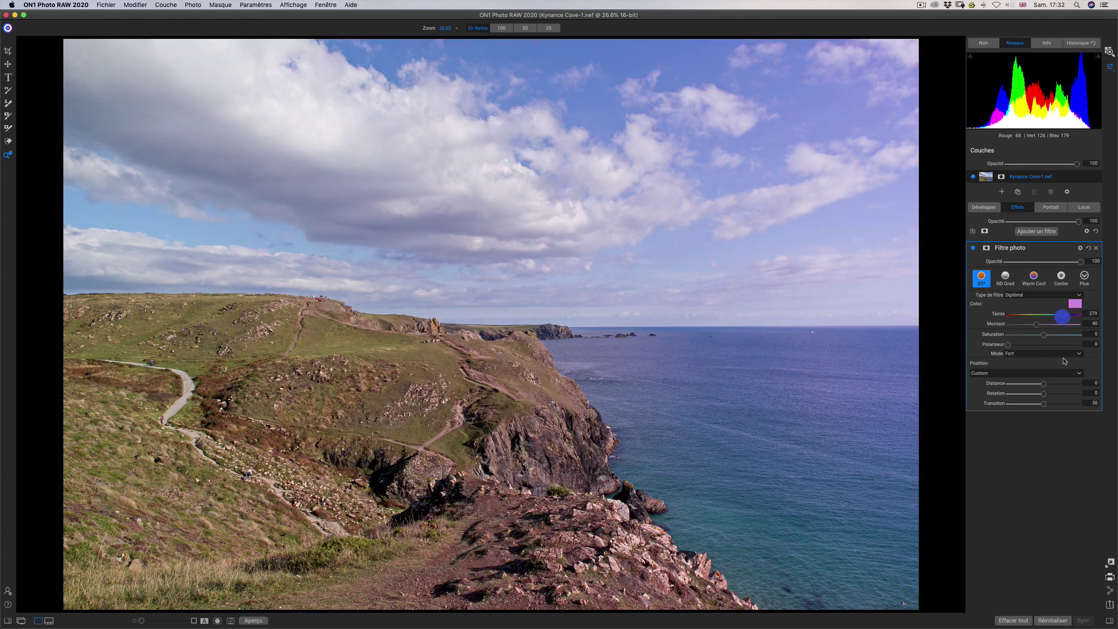
Step: Apply the Center style with Teinte 198, Montant 36 and Polariseur 48
{"action": "left_click", "coordinate": [1061, 277]}
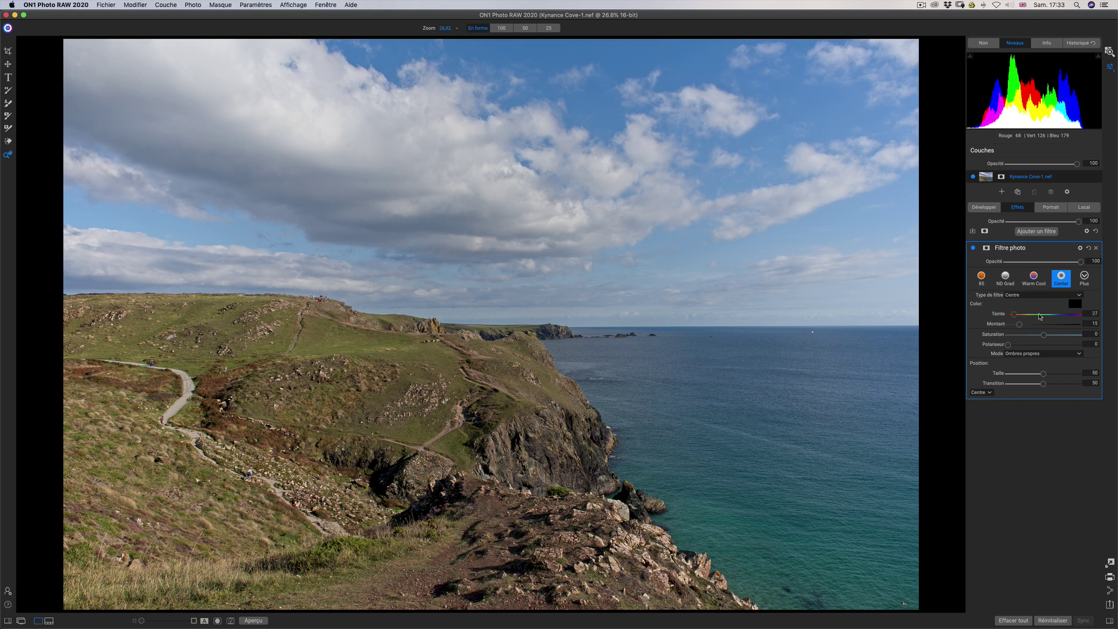
{"action": "left_click_drag", "start_coordinate": [1009, 314], "coordinate": [1055, 324]}
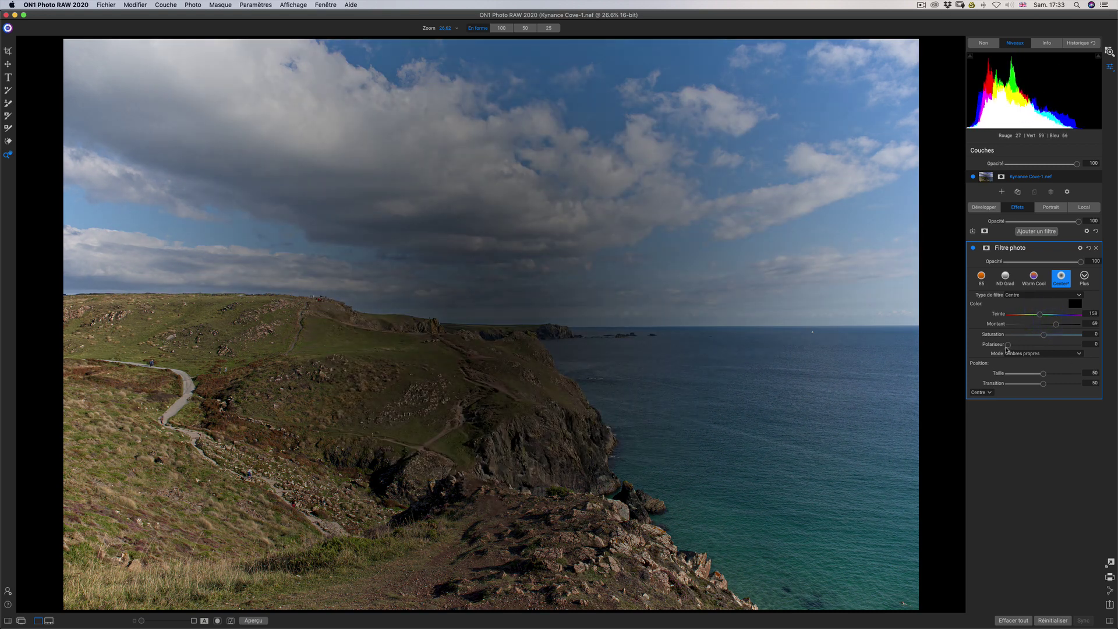
{"action": "left_click_drag", "start_coordinate": [1009, 344], "coordinate": [1032, 325]}
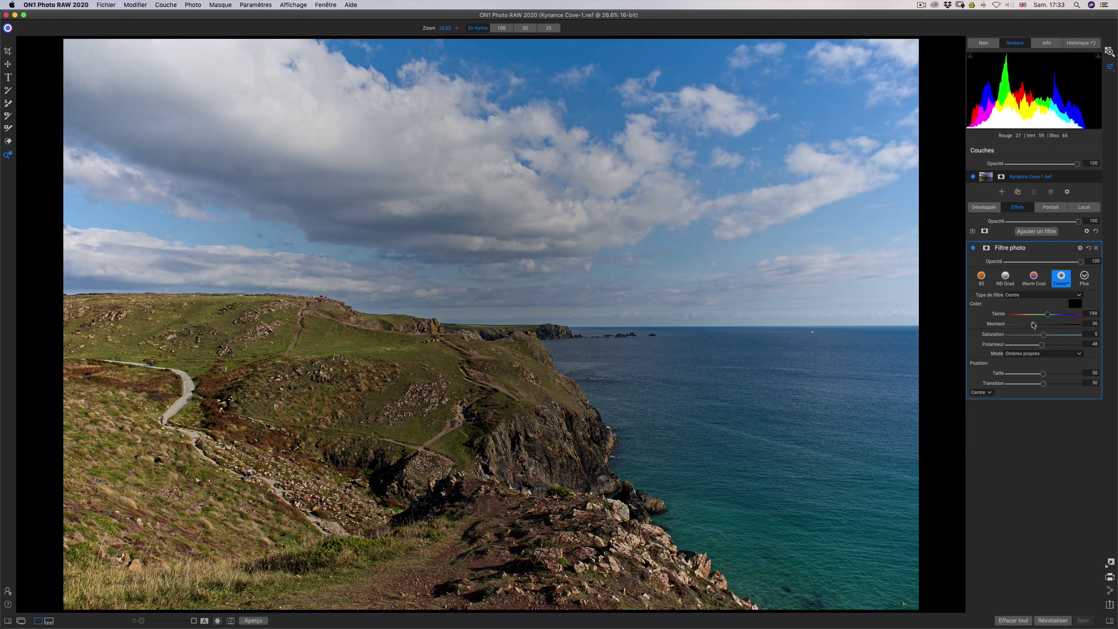
Step: Compare applying the Center style's effect to Centre and to Bords
{"action": "left_click", "coordinate": [990, 393]}
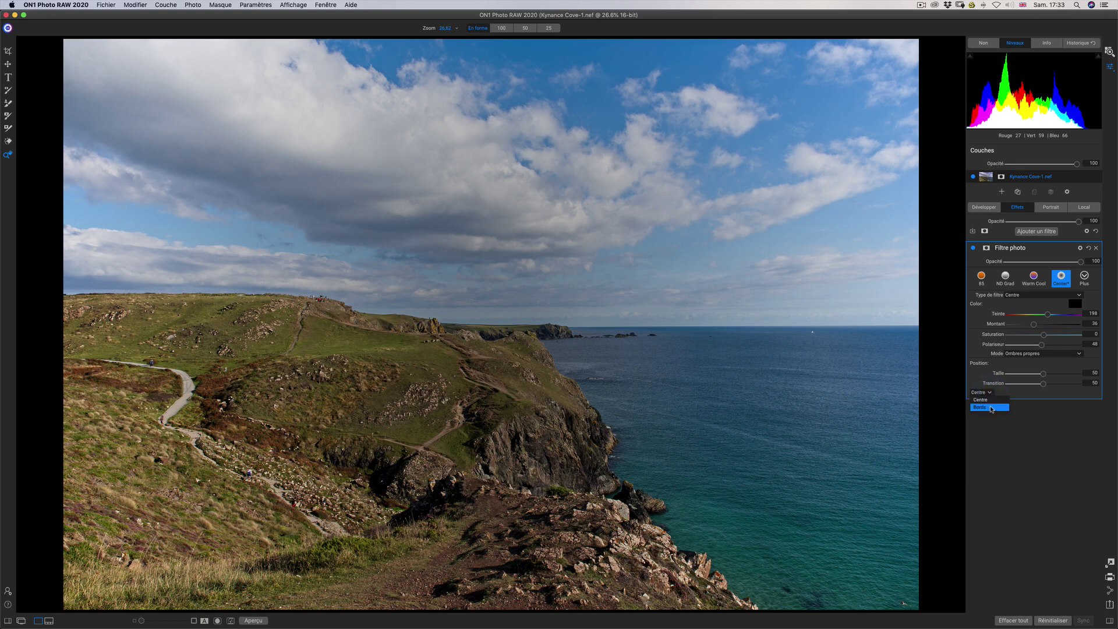
{"action": "left_click", "coordinate": [989, 408]}
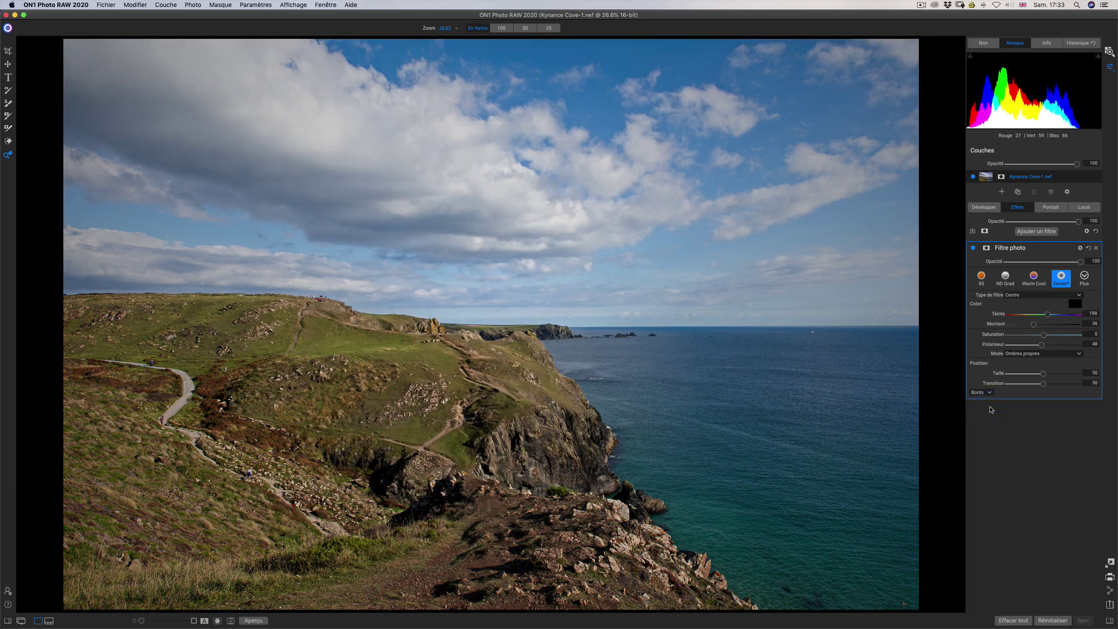
{"action": "left_click", "coordinate": [990, 393]}
{"action": "left_click", "coordinate": [988, 404]}
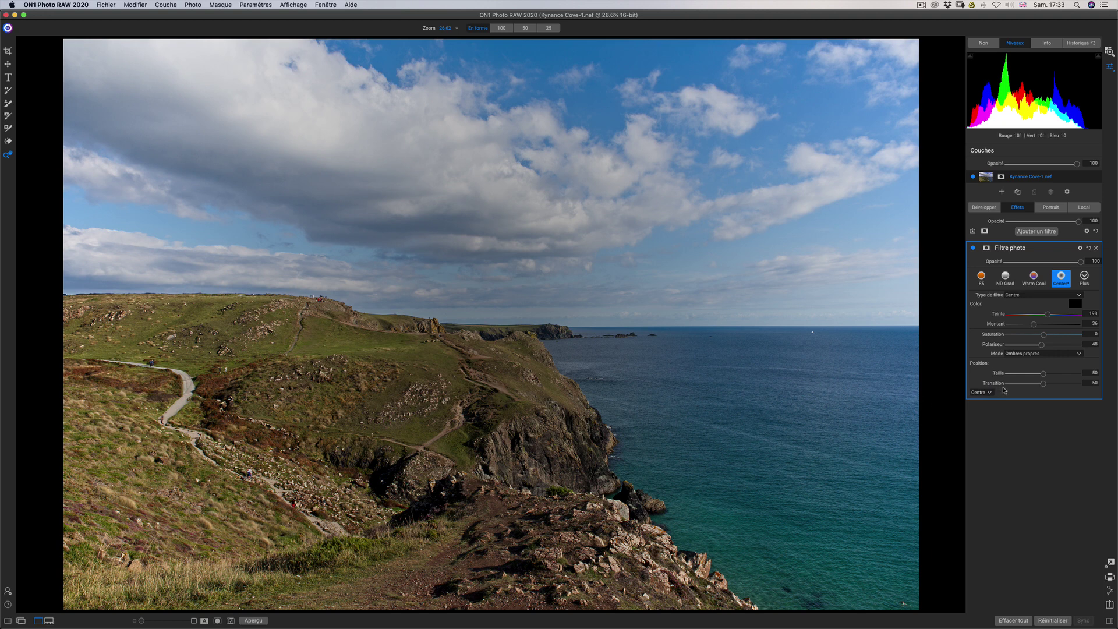
{"action": "left_click", "coordinate": [988, 393]}
{"action": "left_click", "coordinate": [992, 407]}
{"action": "left_click", "coordinate": [992, 407]}
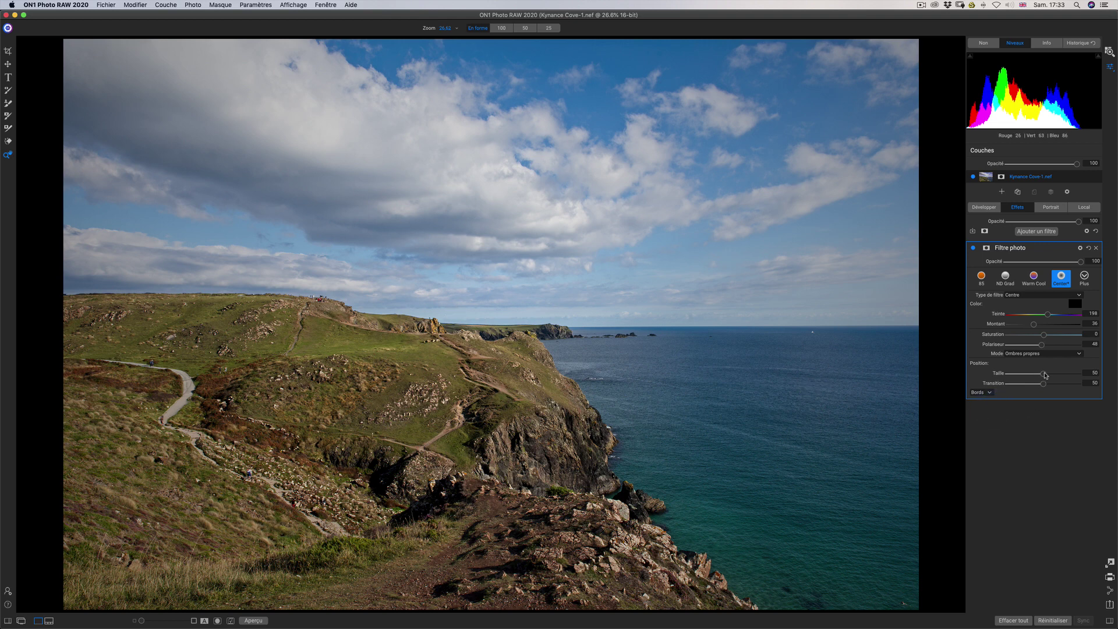
Step: Set the circular effect's Taille to 20 and Transition to 0, and apply it to the Centre
{"action": "left_click_drag", "start_coordinate": [1045, 376], "coordinate": [921, 385]}
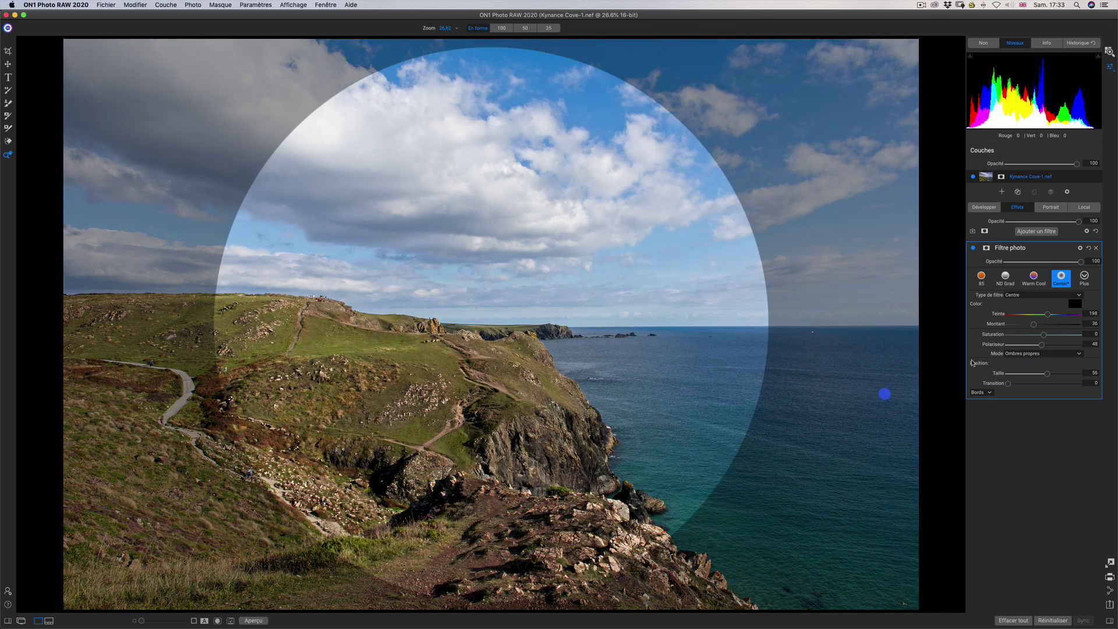
{"action": "left_click_drag", "start_coordinate": [1047, 373], "coordinate": [1022, 373]}
{"action": "left_click", "coordinate": [990, 392]}
{"action": "left_click", "coordinate": [983, 399]}
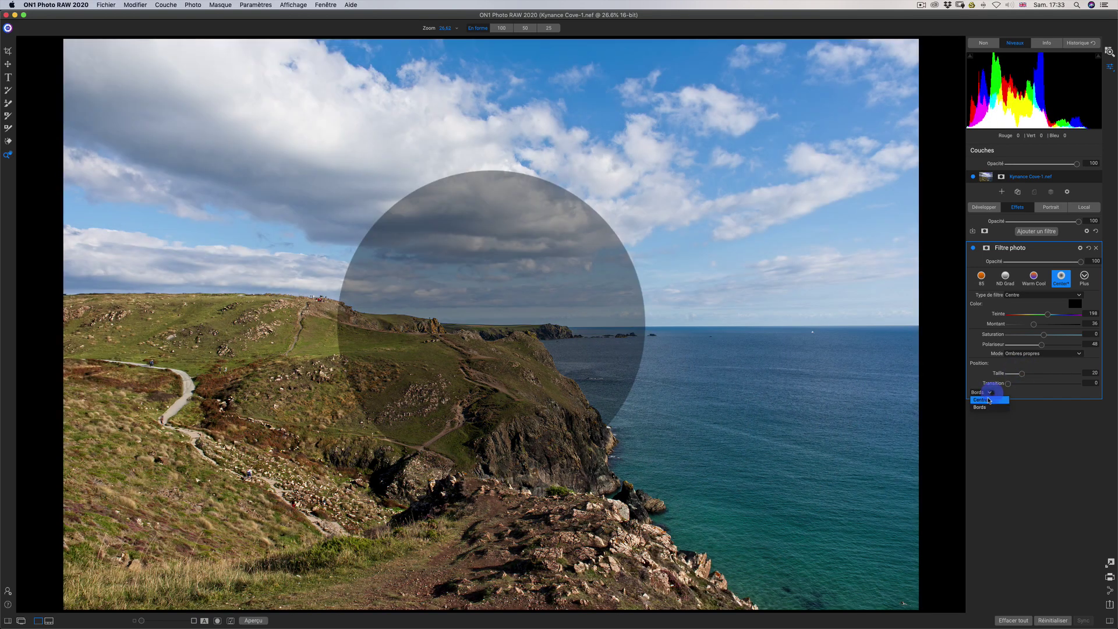
Step: Apply the Center style's circular effect to the Bords, with Transition at 100 and Taille at 86
{"action": "left_click", "coordinate": [989, 396]}
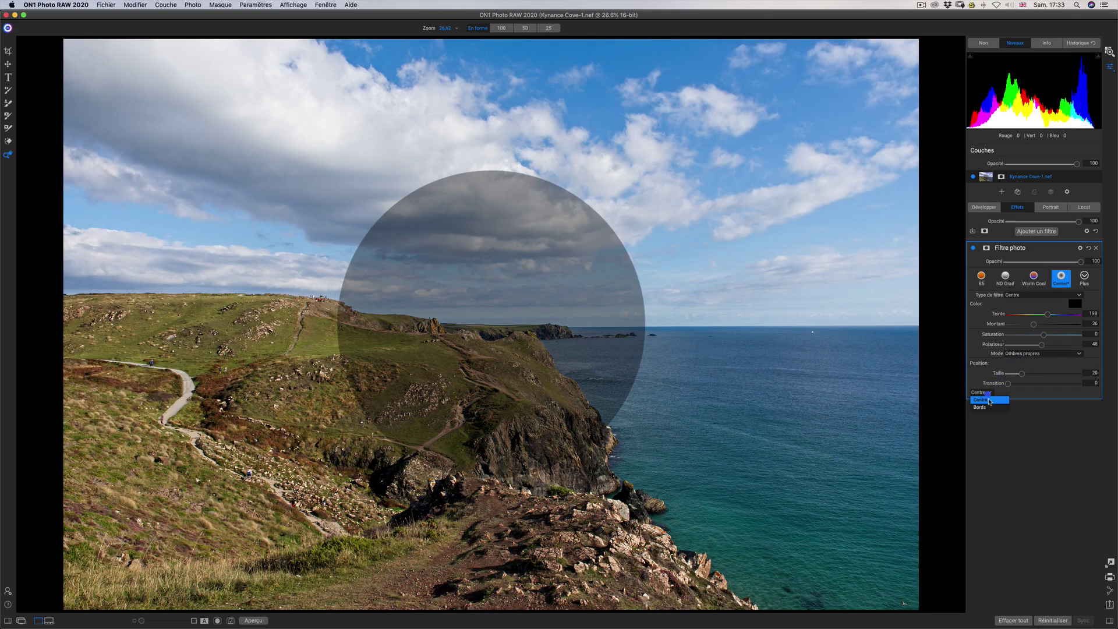
{"action": "left_click", "coordinate": [988, 407]}
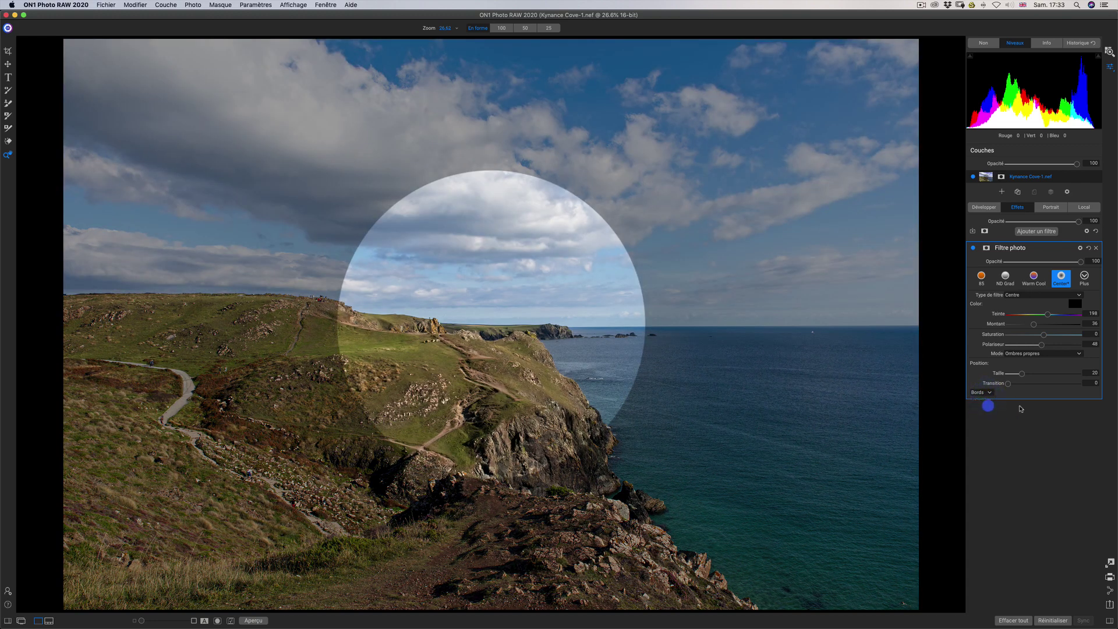
{"action": "left_click_drag", "start_coordinate": [1007, 383], "coordinate": [1104, 381]}
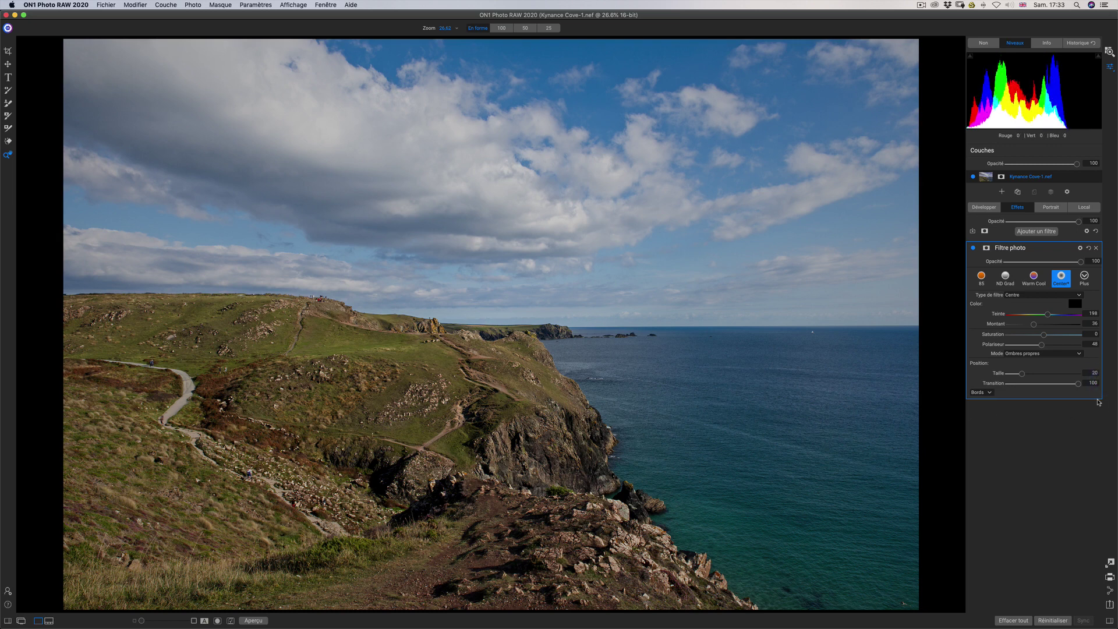
{"action": "left_click_drag", "start_coordinate": [1020, 376], "coordinate": [1069, 374]}
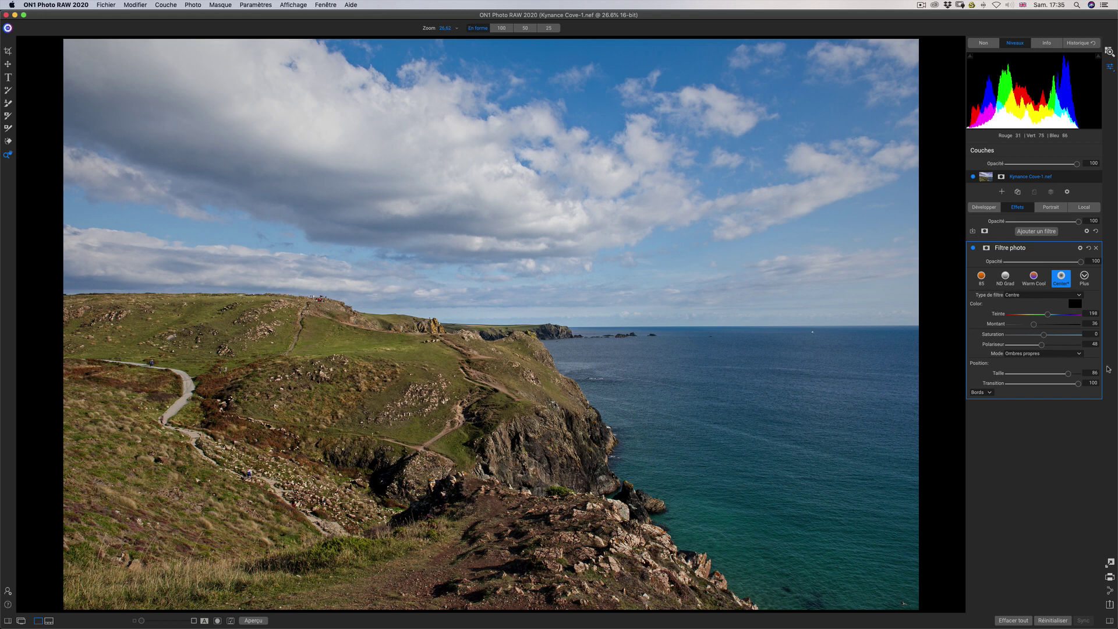
Step: Apply the Warm Cool style, browse the position presets and set Position to All
{"action": "left_click", "coordinate": [1033, 277]}
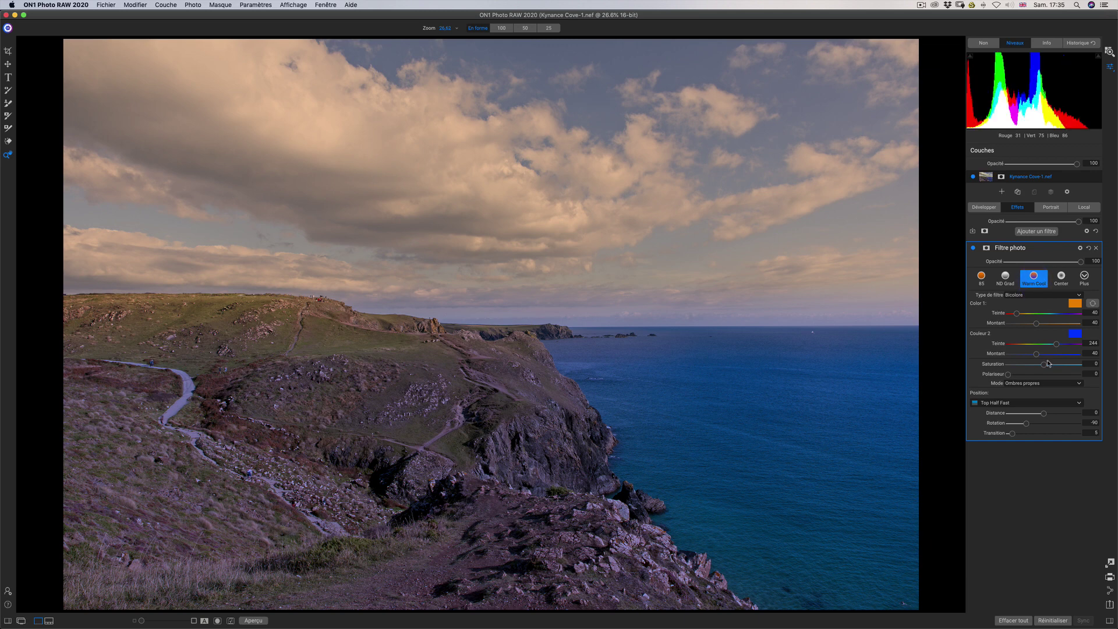
{"action": "left_click", "coordinate": [1026, 406]}
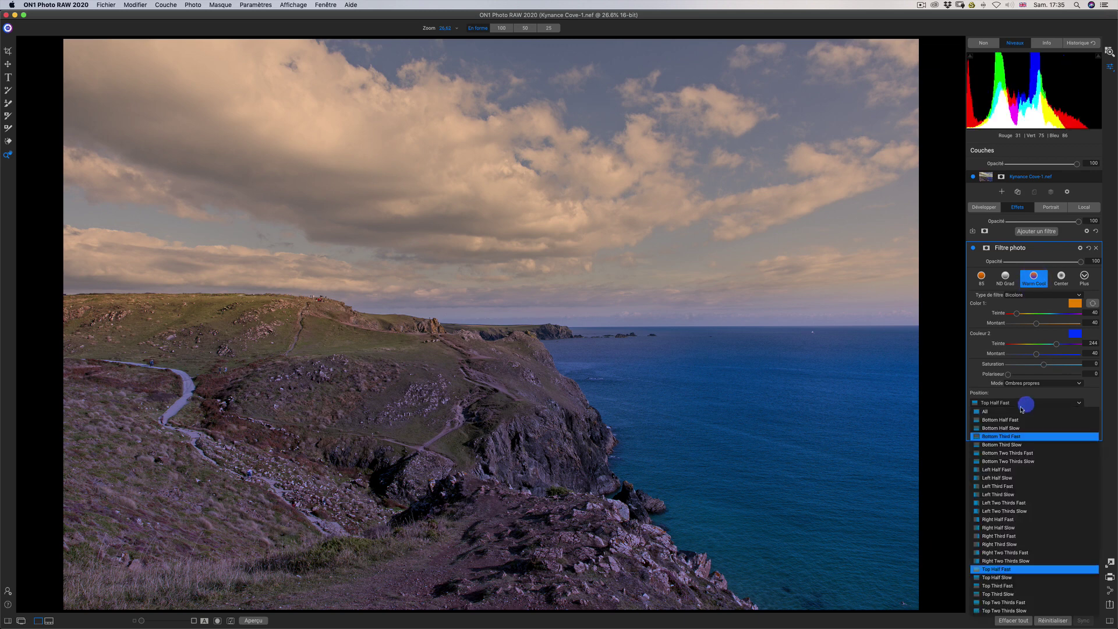
{"action": "left_click", "coordinate": [1016, 404]}
{"action": "left_click", "coordinate": [983, 403]}
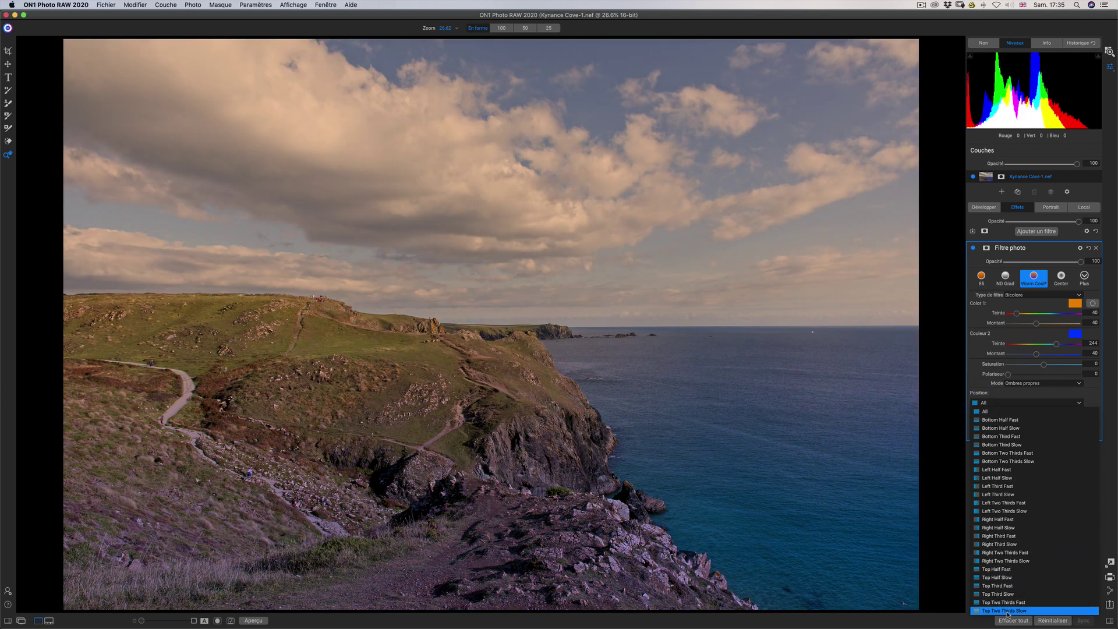
{"action": "key", "text": "Escape"}
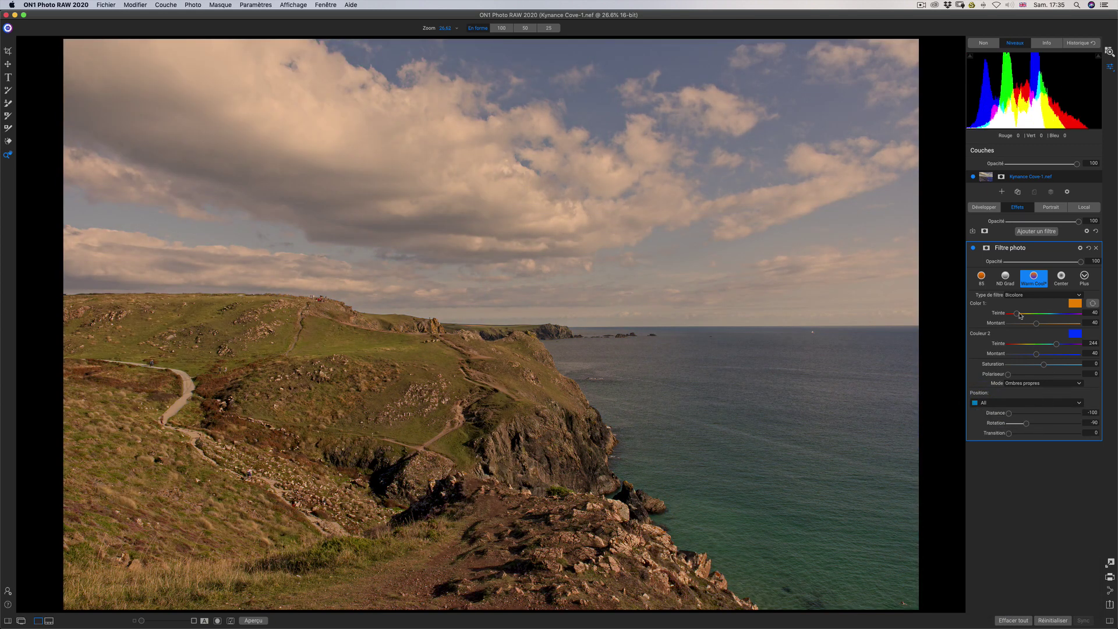
Step: Set Color 1 to Teinte 256, Montant 26 and Couleur 2 to Teinte 219, Montant 24, with Saturation -47 and the Bottom Half Slow position
{"action": "left_click_drag", "start_coordinate": [1019, 316], "coordinate": [1034, 344]}
{"action": "left_click", "coordinate": [996, 403]}
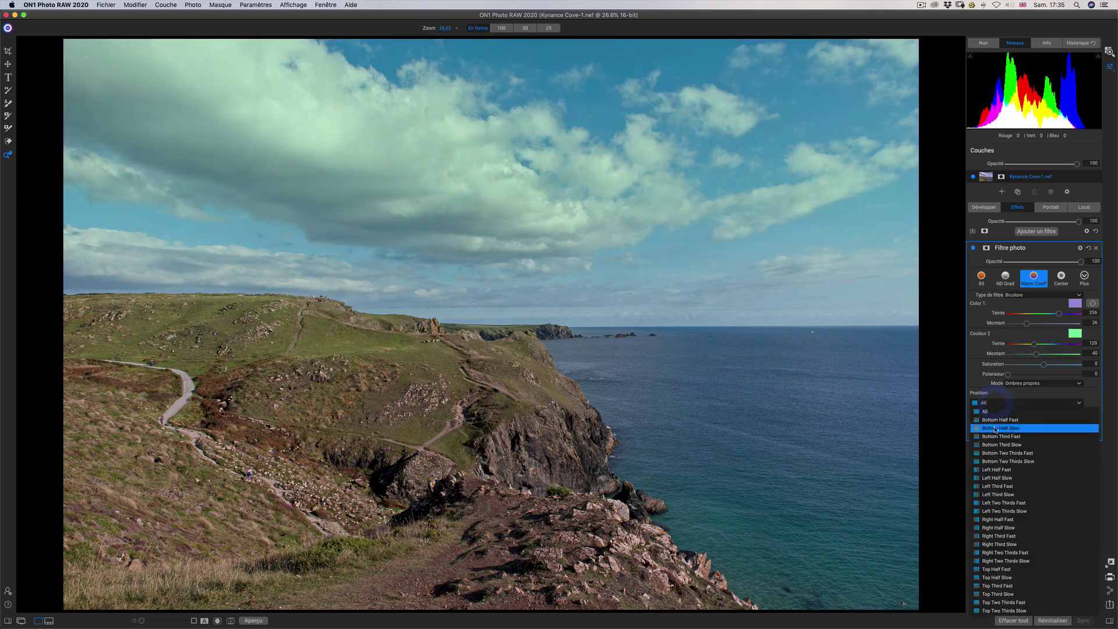
{"action": "left_click", "coordinate": [995, 428]}
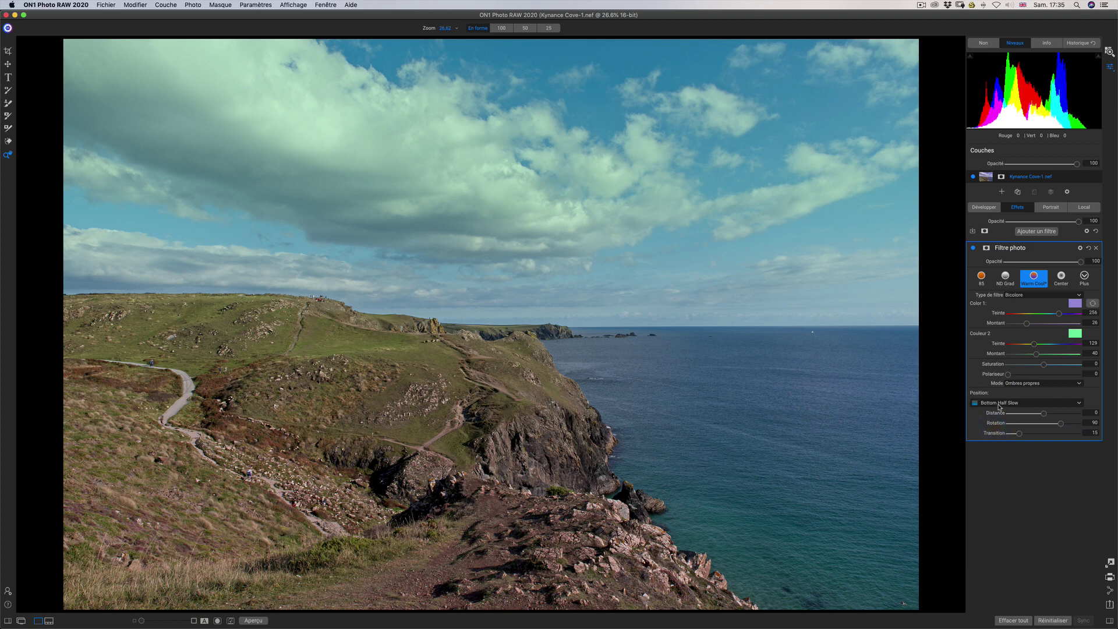
{"action": "mouse_move", "coordinate": [1035, 346]}
{"action": "left_mouse_down"}
{"action": "mouse_move", "coordinate": [1064, 346]}
{"action": "mouse_move", "coordinate": [1037, 347]}
{"action": "mouse_move", "coordinate": [1051, 361]}
{"action": "mouse_move", "coordinate": [1027, 367]}
{"action": "left_mouse_up"}
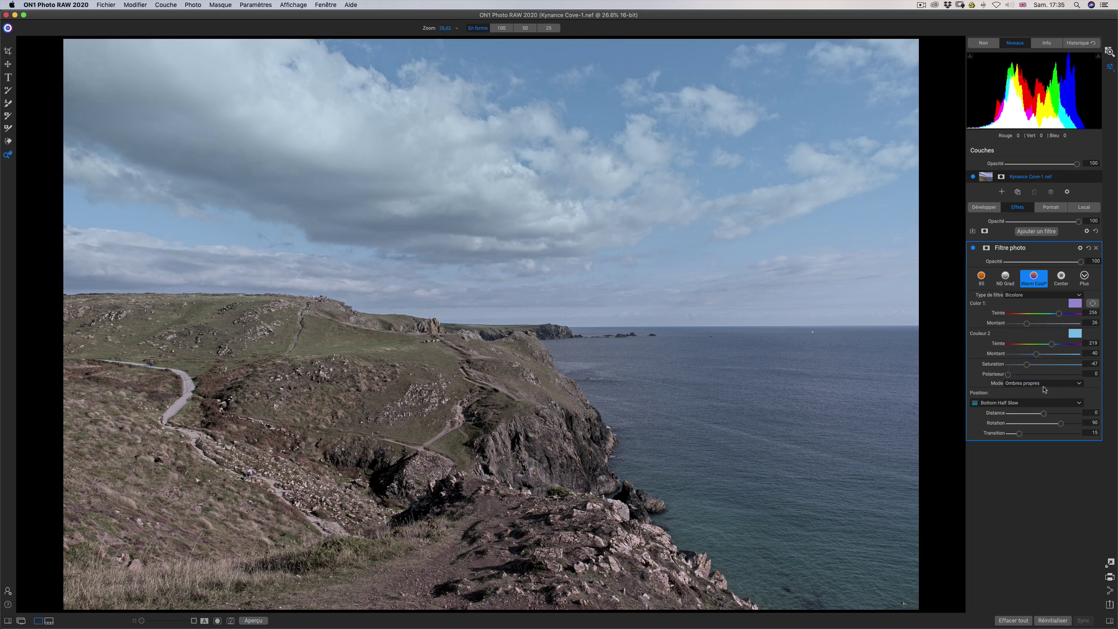
{"action": "left_click_drag", "start_coordinate": [1037, 353], "coordinate": [1025, 353]}
Step: Preview the Fort and Subtil modes on the two-colour filter, keeping Ombres propres as the mode
{"action": "left_click", "coordinate": [1031, 383]}
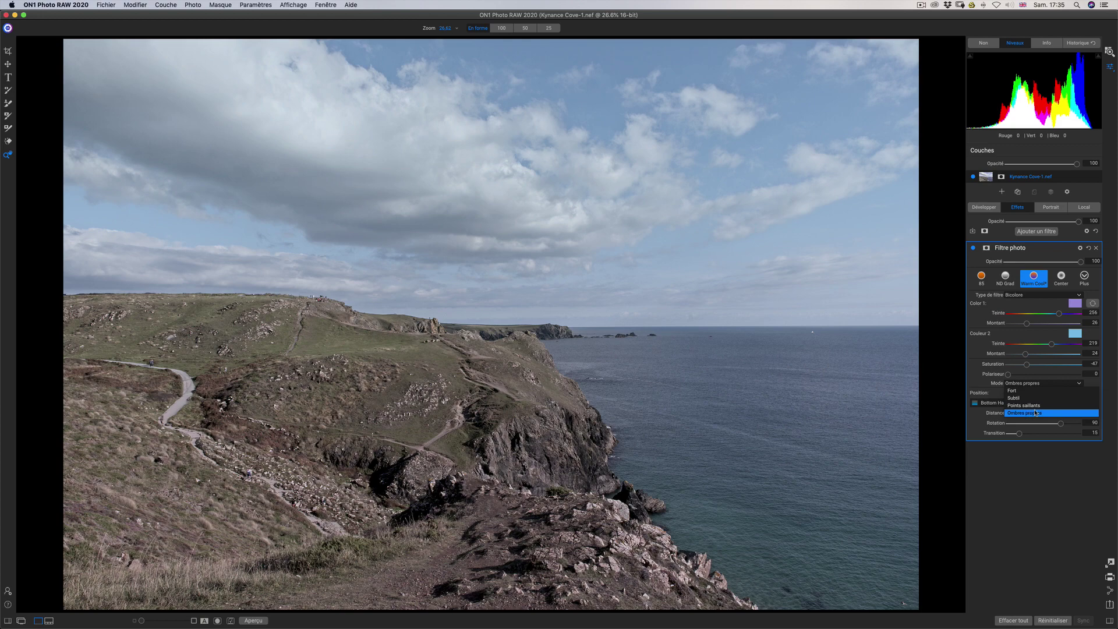
{"action": "left_click", "coordinate": [1035, 413]}
{"action": "left_click", "coordinate": [1023, 383]}
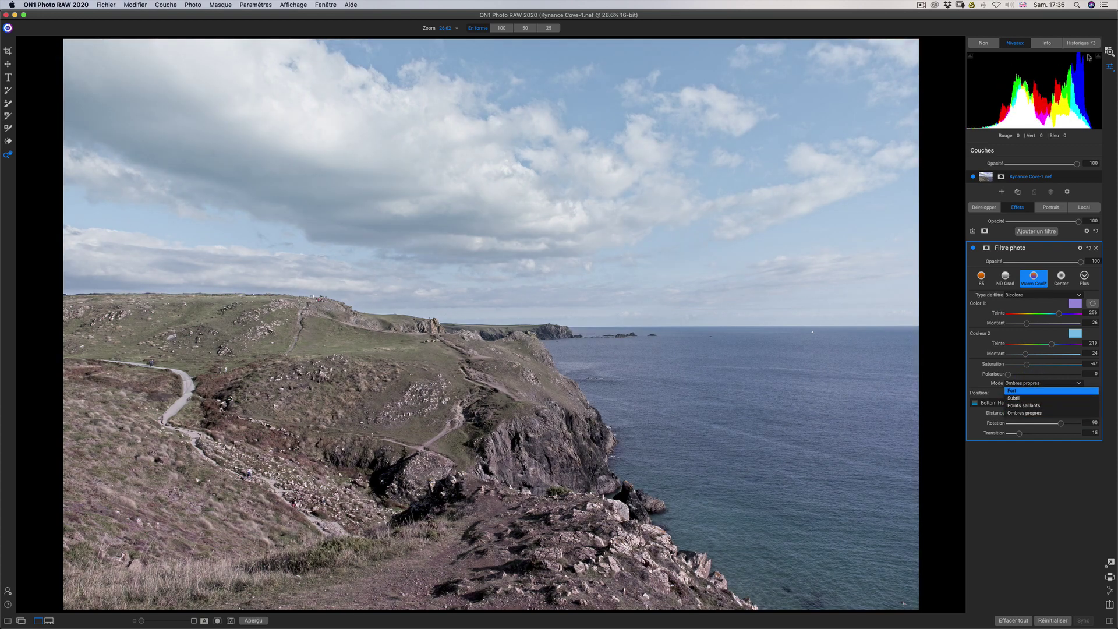
{"action": "key", "text": "Down"}
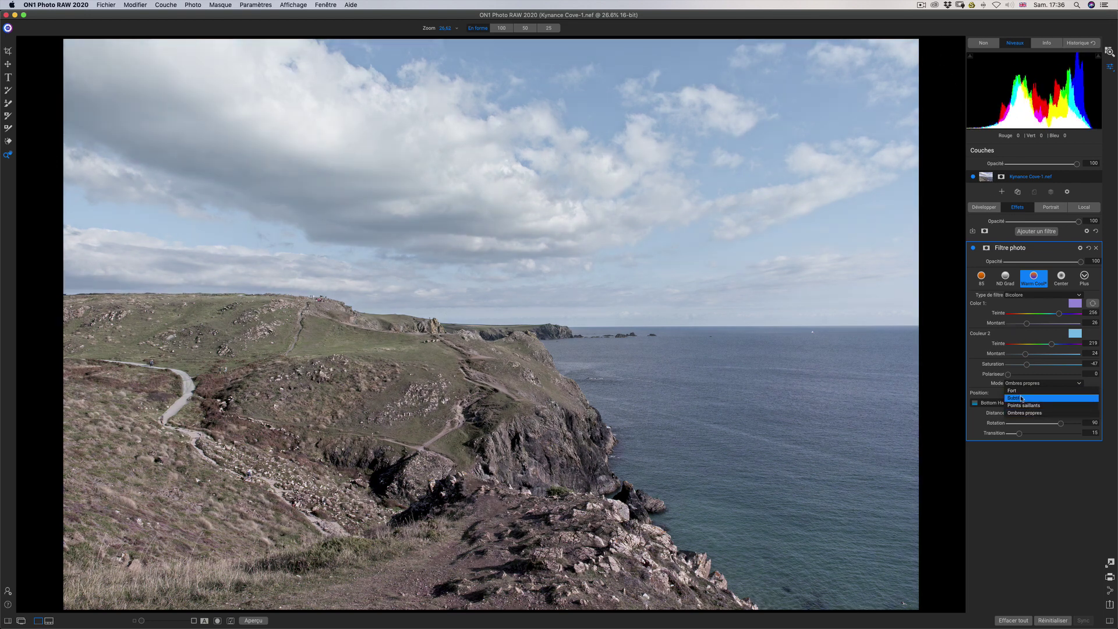
{"action": "key", "text": "Down"}
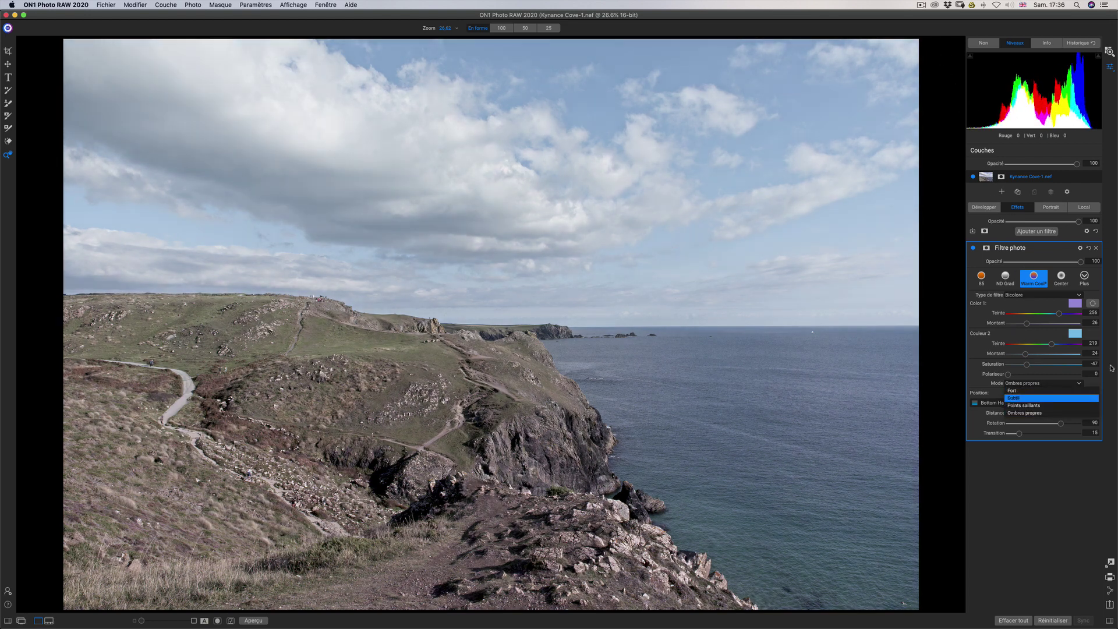
{"action": "left_click", "coordinate": [1096, 384]}
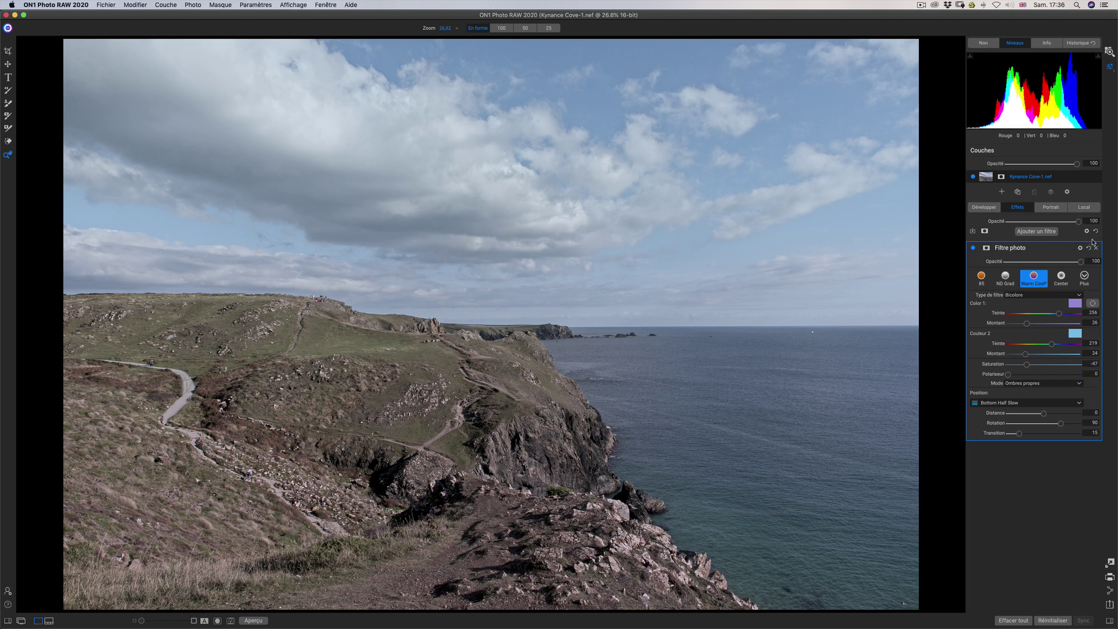
Step: Remove the Filtre photo filter and add the Flou de l'objectif filter
{"action": "left_click", "coordinate": [1097, 248]}
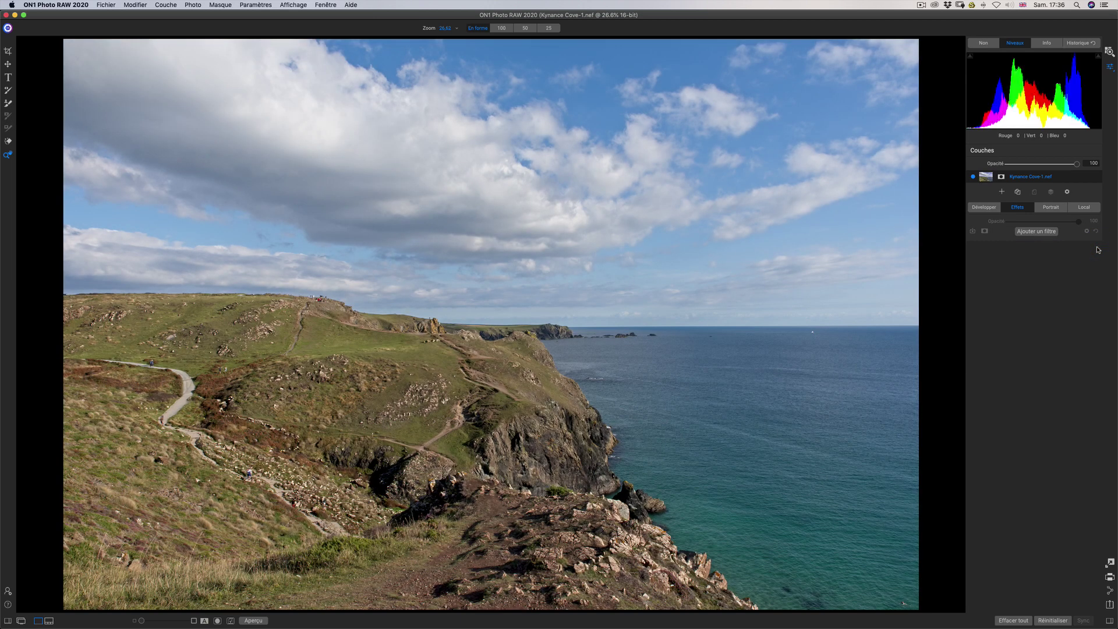
{"action": "left_click", "coordinate": [1036, 231]}
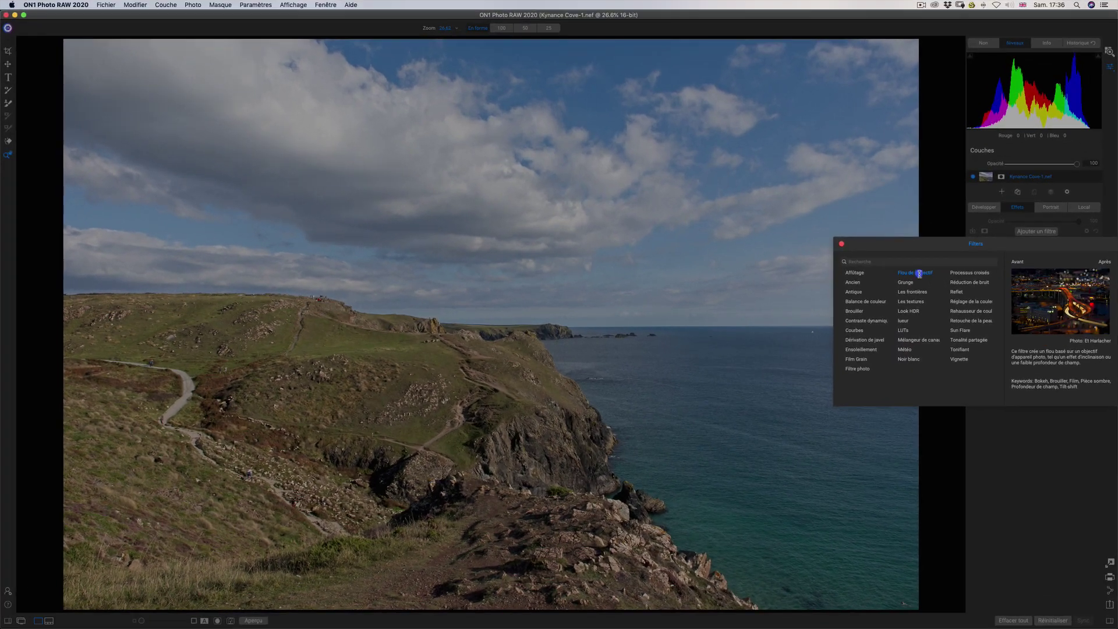
{"action": "left_click", "coordinate": [919, 273]}
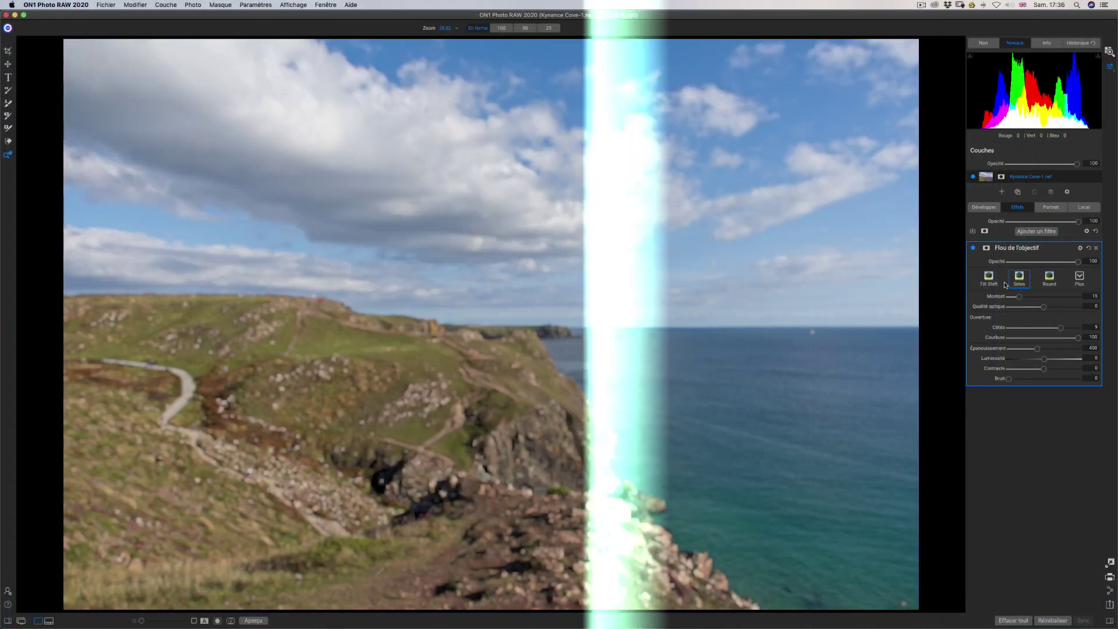
Step: Apply the Tilt Shift style with Montant 71, Qualité optique -12, Côtés 5, Courbure 3, Épanouissement 544, Luminosité 4, Contraste 10 and Bruit 75
{"action": "left_click", "coordinate": [990, 278]}
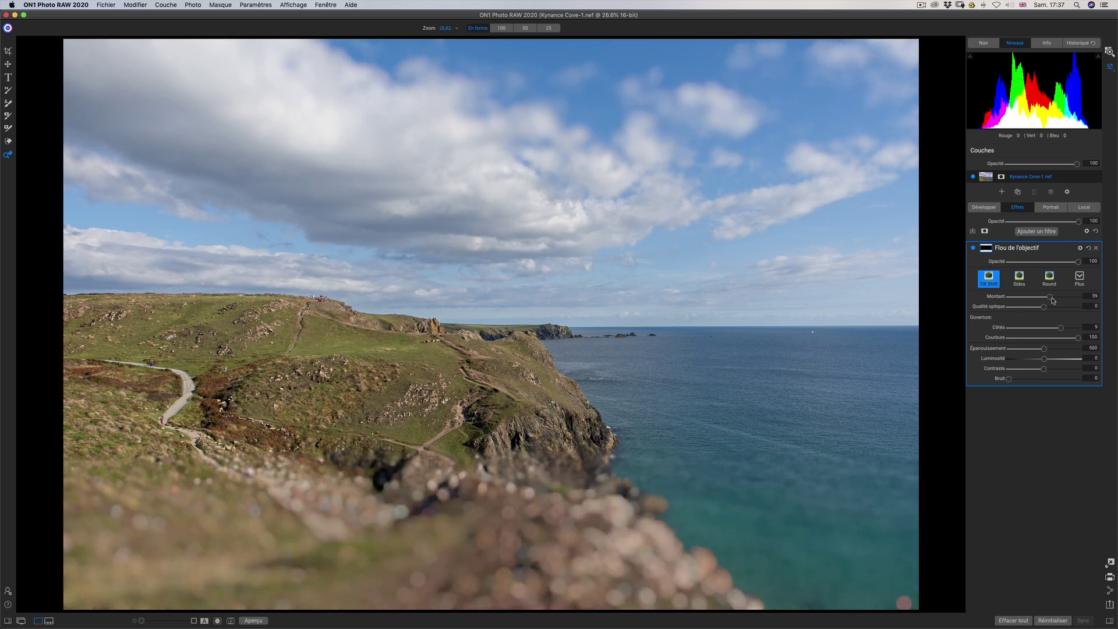
{"action": "left_click_drag", "start_coordinate": [1028, 298], "coordinate": [1077, 296]}
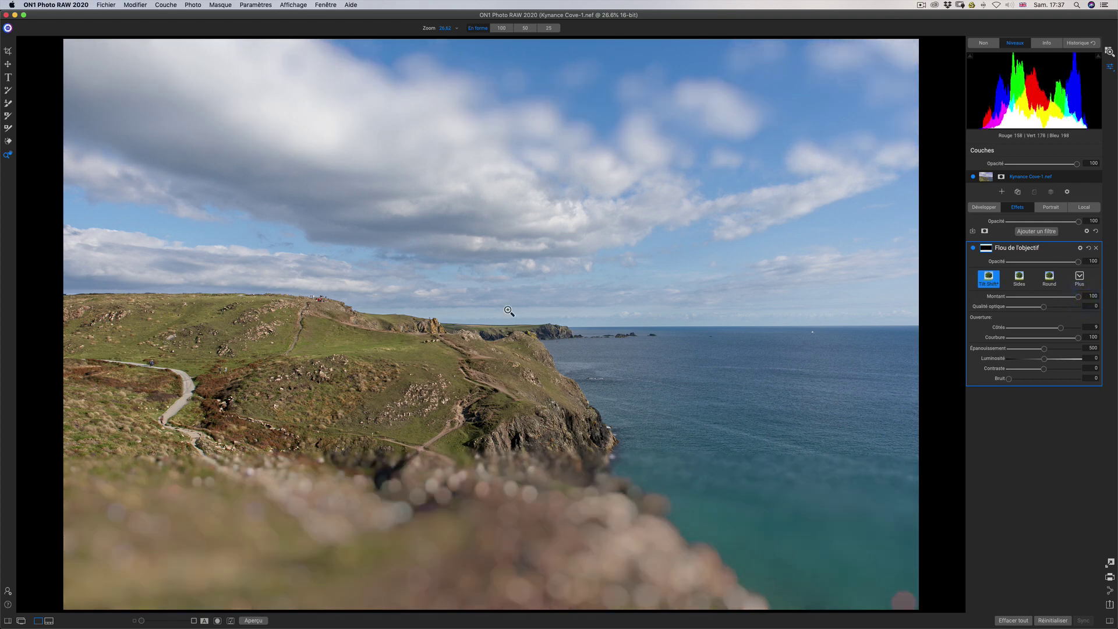
{"action": "mouse_move", "coordinate": [1042, 309]}
{"action": "left_mouse_down"}
{"action": "mouse_move", "coordinate": [1071, 309]}
{"action": "mouse_move", "coordinate": [1001, 311]}
{"action": "mouse_move", "coordinate": [1062, 312]}
{"action": "mouse_move", "coordinate": [1030, 312]}
{"action": "left_mouse_up"}
{"action": "mouse_move", "coordinate": [1063, 330]}
{"action": "left_mouse_down"}
{"action": "mouse_move", "coordinate": [1016, 331]}
{"action": "mouse_move", "coordinate": [1105, 329]}
{"action": "mouse_move", "coordinate": [1026, 329]}
{"action": "mouse_move", "coordinate": [1009, 341]}
{"action": "mouse_move", "coordinate": [1045, 337]}
{"action": "left_mouse_up"}
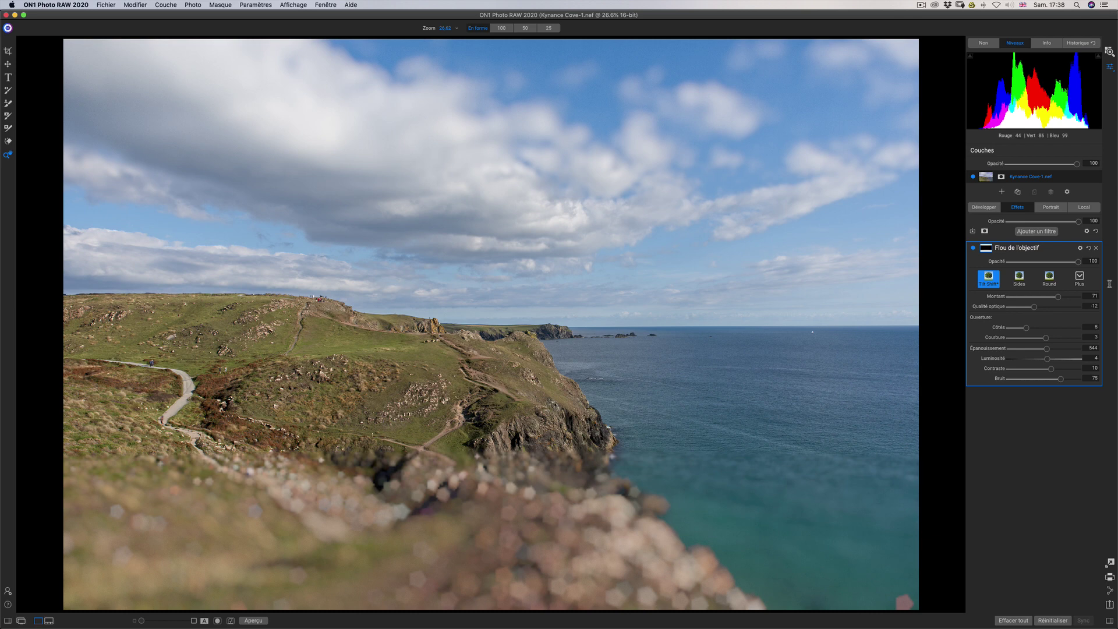
Step: Compare the Sides and Round styles of the lens blur and preview its additional styles
{"action": "left_click", "coordinate": [1021, 281]}
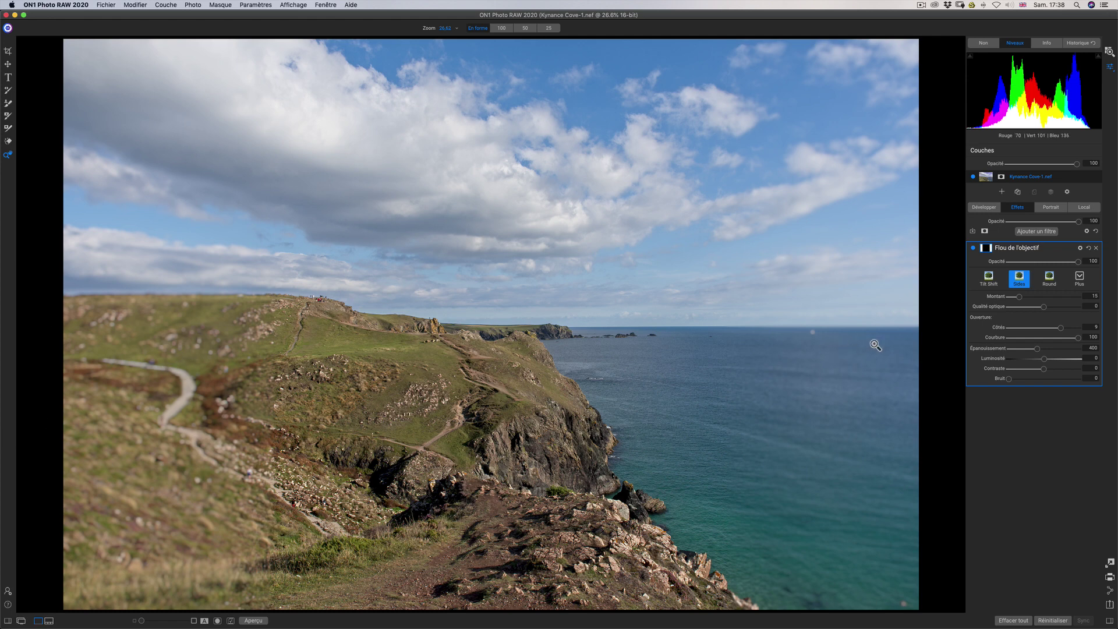
{"action": "left_click", "coordinate": [1049, 278]}
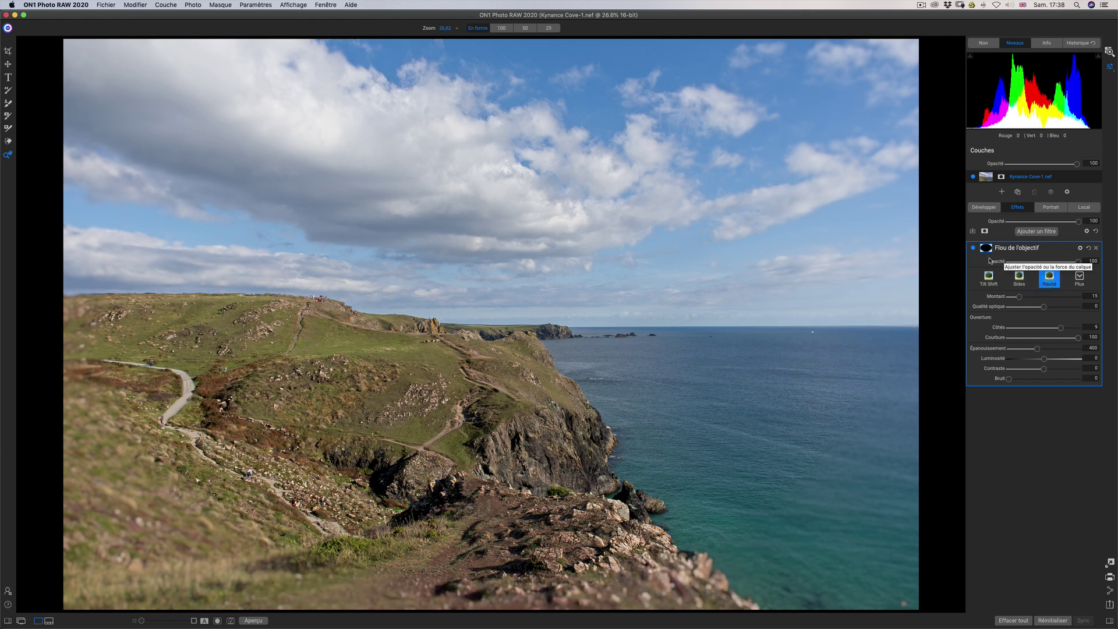
{"action": "left_click", "coordinate": [1087, 283]}
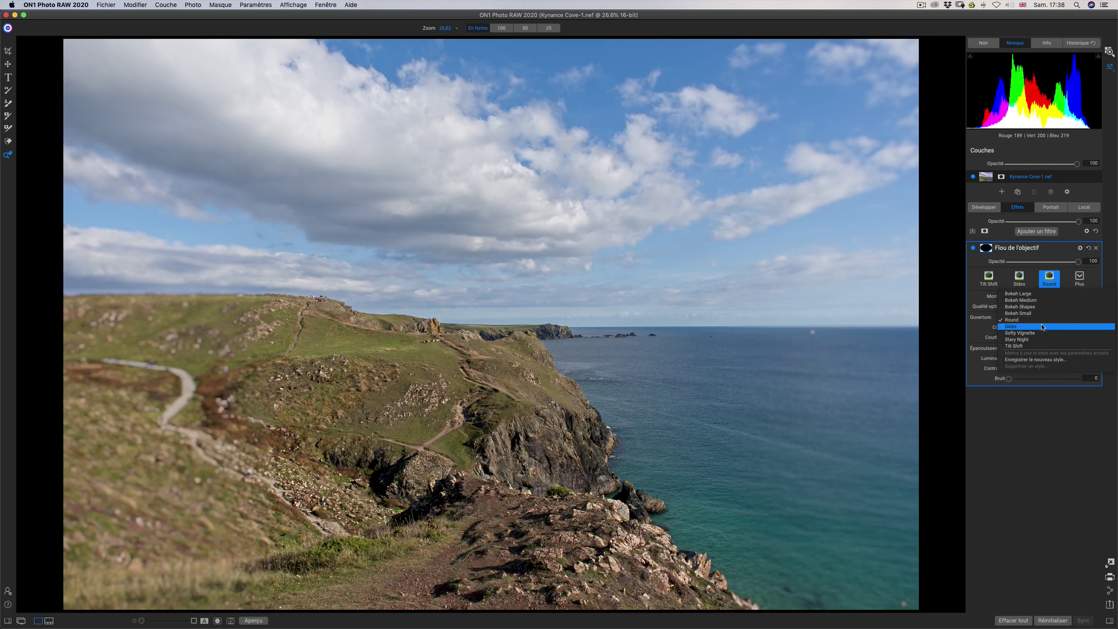
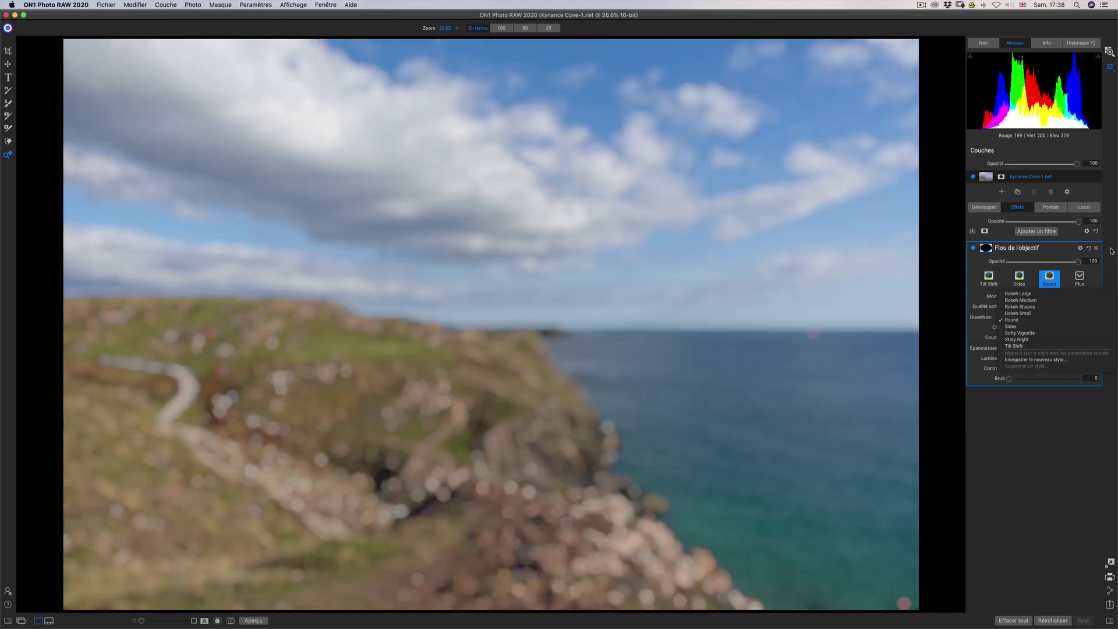
{"action": "left_click", "coordinate": [988, 266]}
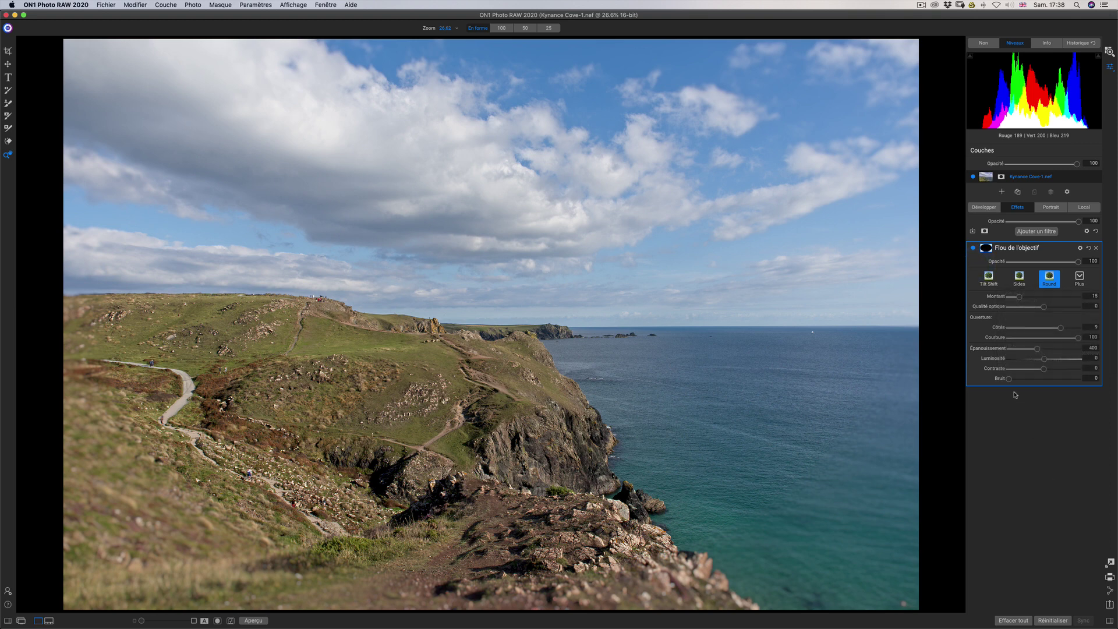
{"action": "mouse_move", "coordinate": [1011, 379]}
{"action": "left_mouse_down"}
{"action": "mouse_move", "coordinate": [1042, 379]}
{"action": "mouse_move", "coordinate": [1016, 379]}
{"action": "left_mouse_up"}
{"action": "left_click", "coordinate": [829, 389]}
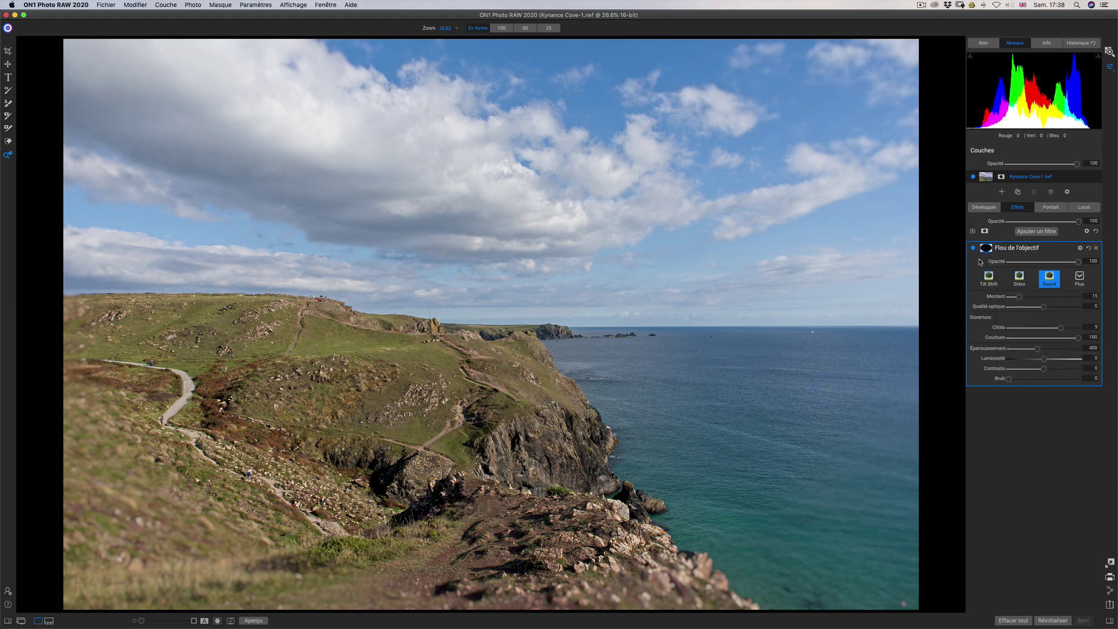
Step: Remove the Flou de l'objectif filter and add the Grunge filter
{"action": "left_click", "coordinate": [1097, 248]}
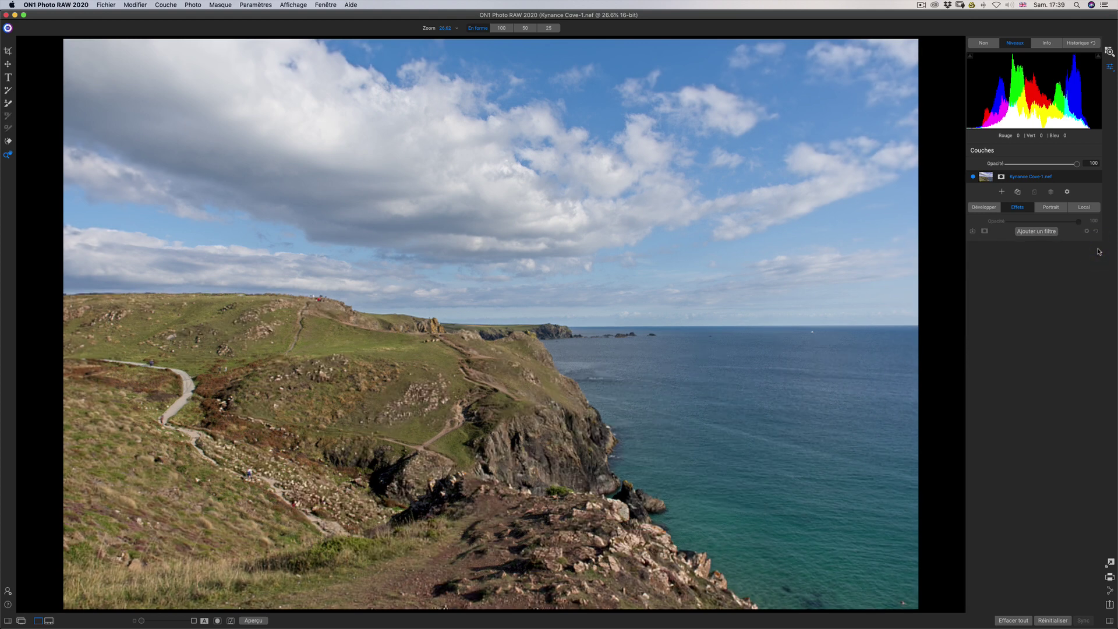
{"action": "left_click", "coordinate": [1053, 233]}
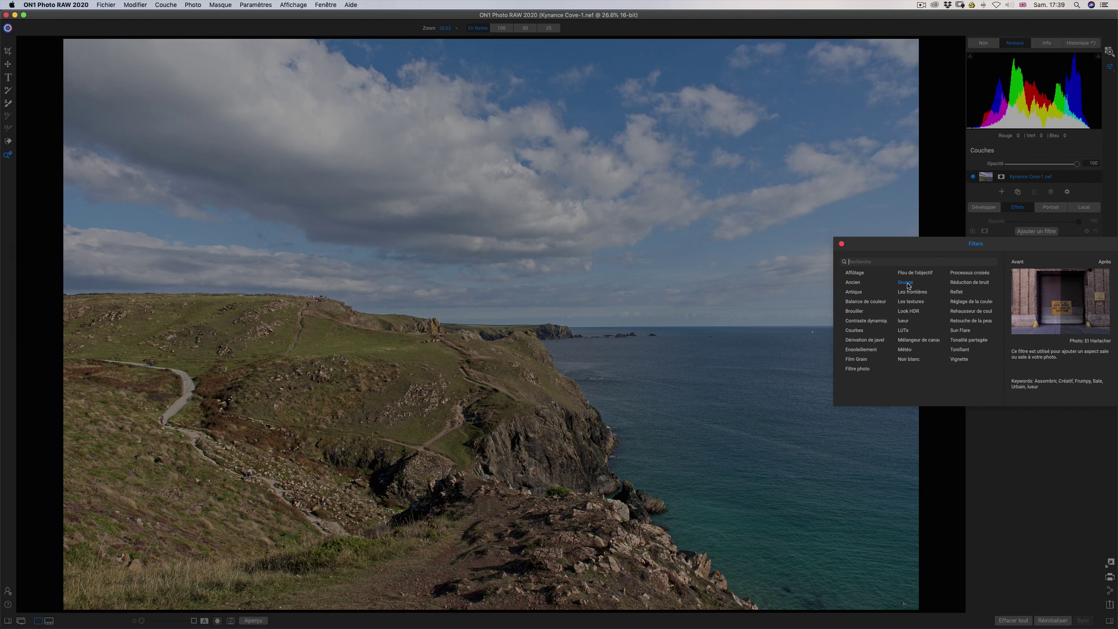
{"action": "left_click", "coordinate": [907, 283]}
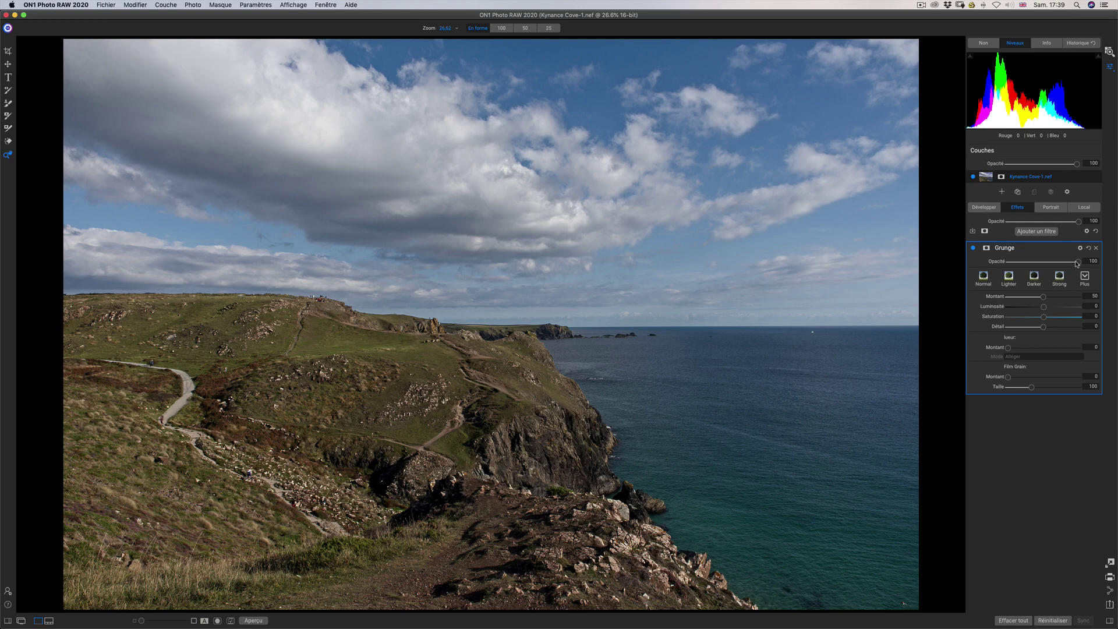
Step: Compare the Grunge filter at Opacité 0 and 100, and preview its Lighter, Darker, Strong and additional styles
{"action": "left_click_drag", "start_coordinate": [1077, 263], "coordinate": [968, 269]}
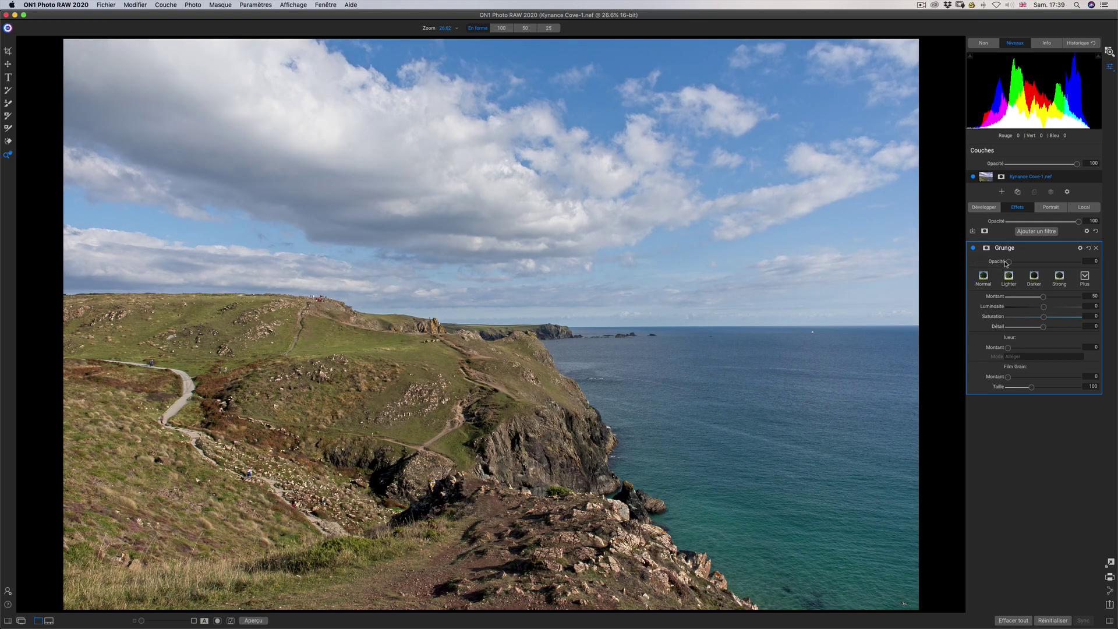
{"action": "left_click_drag", "start_coordinate": [1047, 262], "coordinate": [1115, 259]}
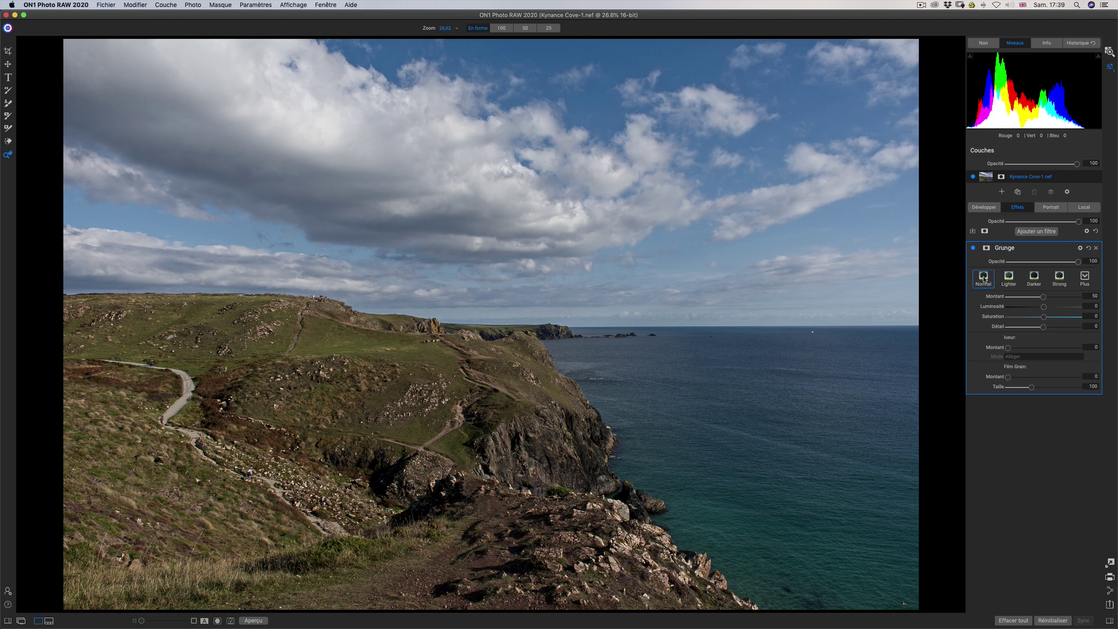
{"action": "left_click", "coordinate": [1008, 278]}
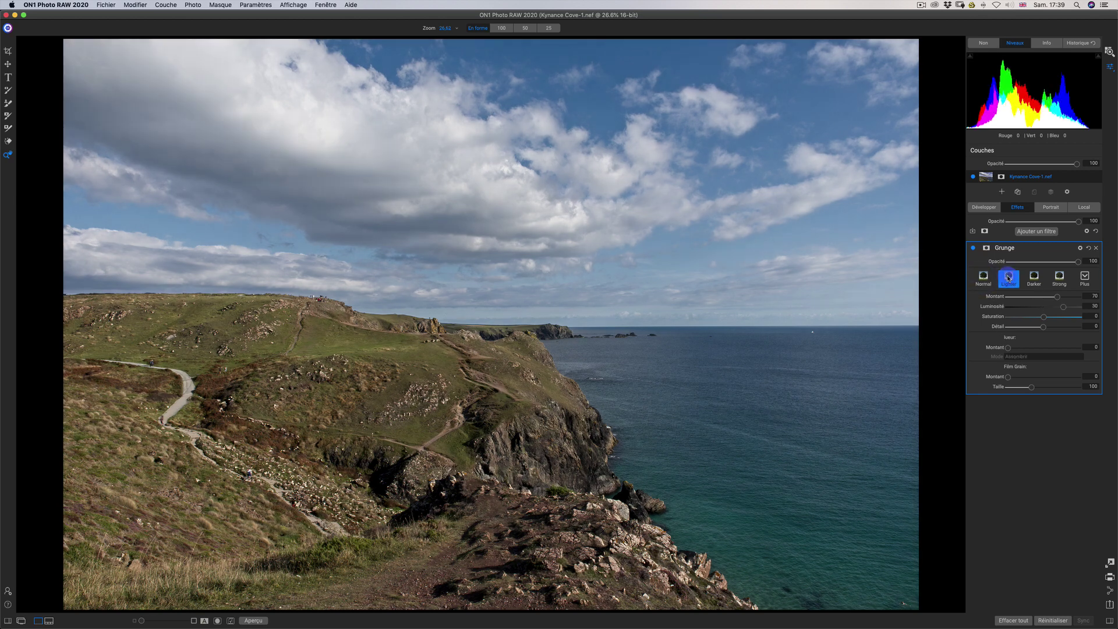
{"action": "left_click", "coordinate": [1033, 277]}
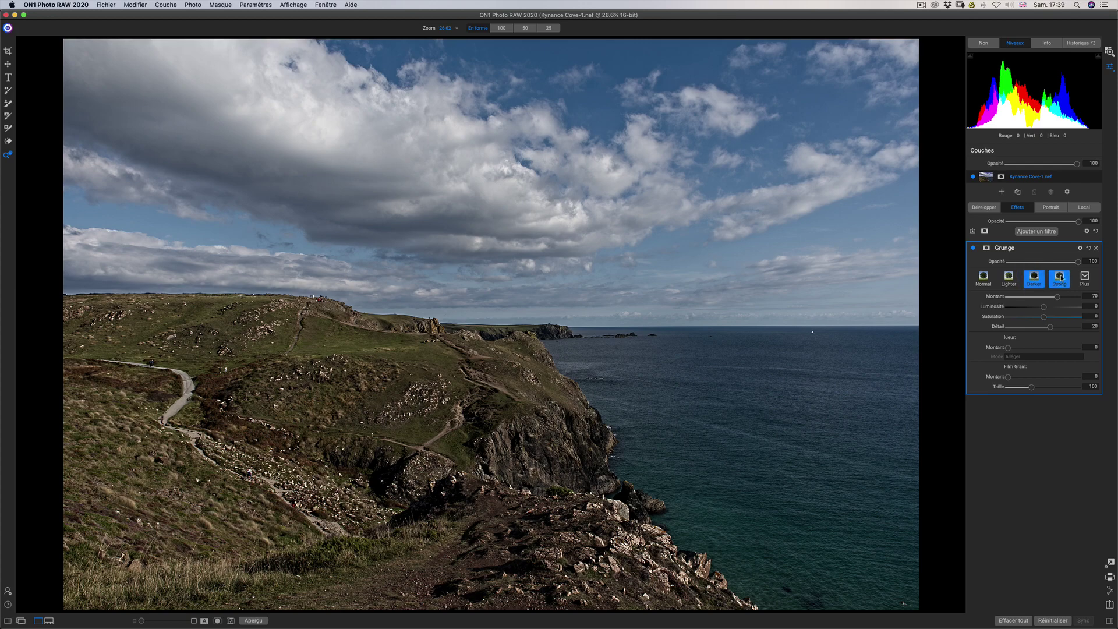
{"action": "left_click", "coordinate": [1059, 278]}
{"action": "left_click", "coordinate": [1060, 278]}
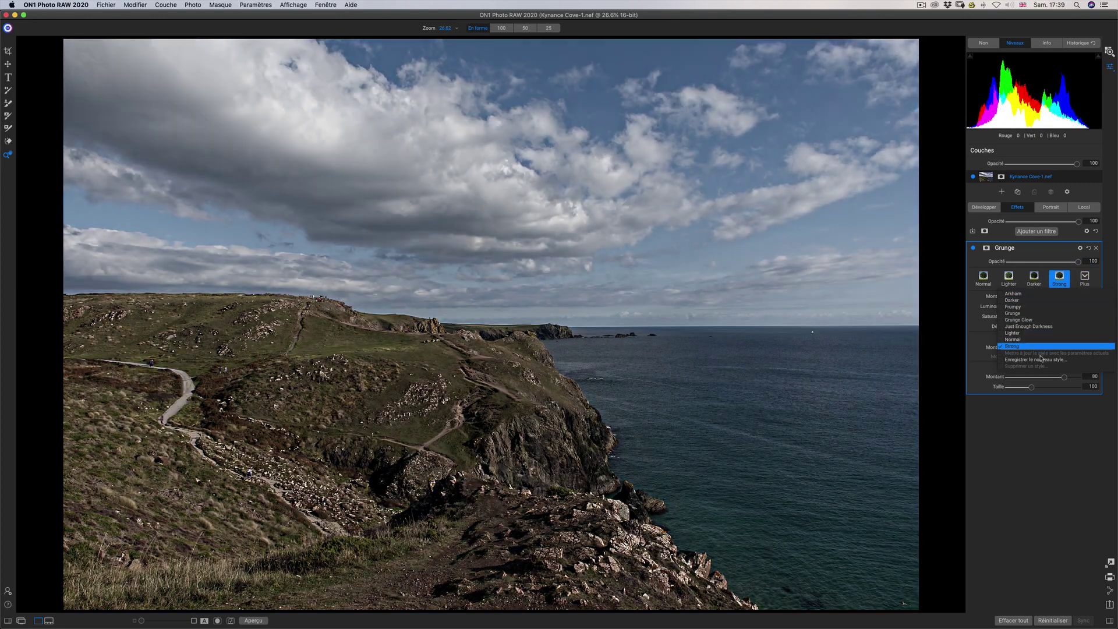
{"action": "left_click", "coordinate": [974, 293]}
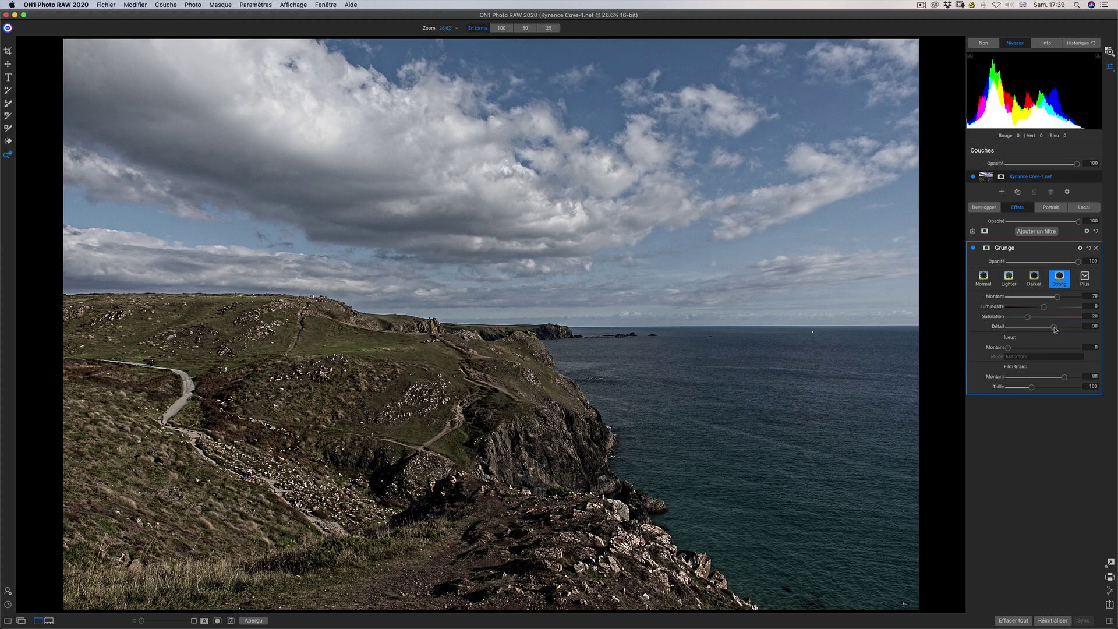
Step: Adjust the Strong style of the Grunge filter to Détail 3, Saturation -4, Luminosité 15 and Montant 52
{"action": "left_click_drag", "start_coordinate": [1055, 330], "coordinate": [1045, 327]}
{"action": "left_click", "coordinate": [1036, 316]}
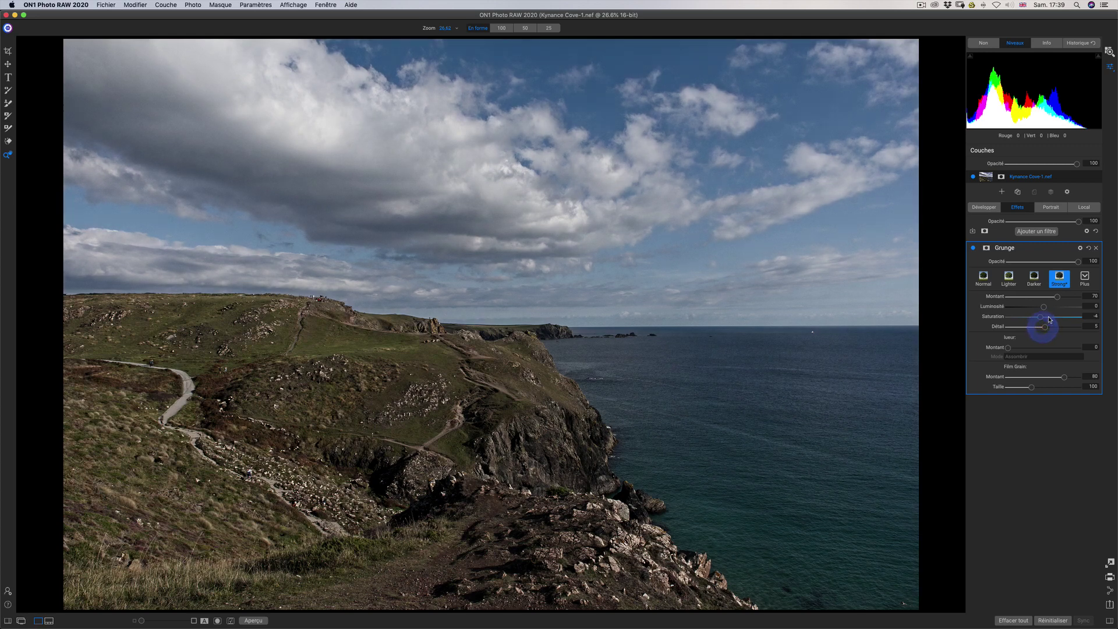
{"action": "left_click", "coordinate": [1040, 316]}
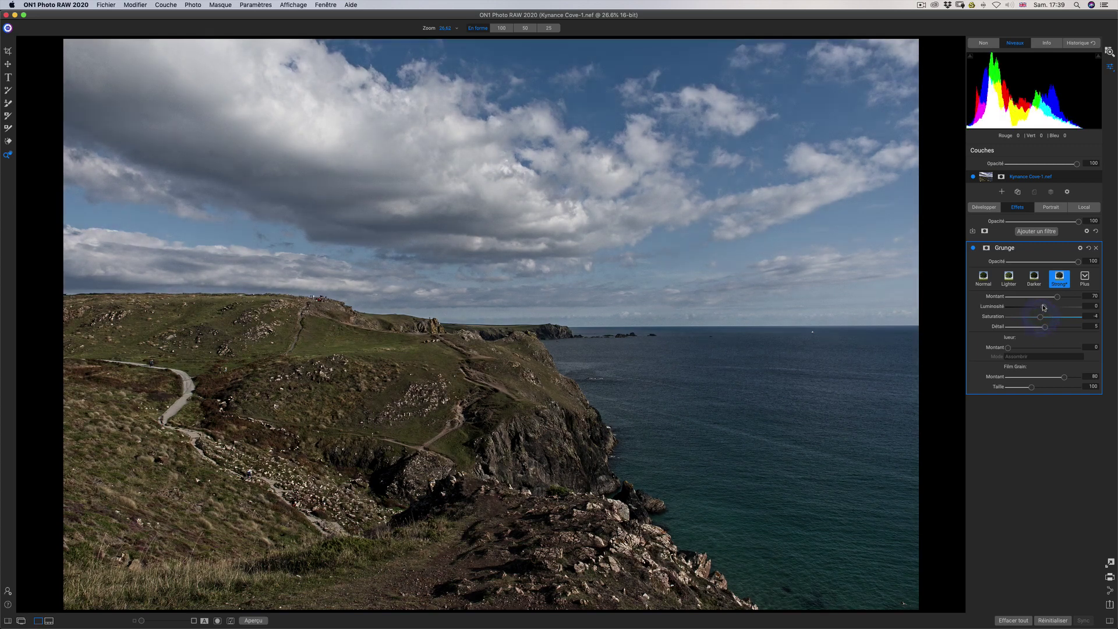
{"action": "left_click", "coordinate": [1058, 306]}
{"action": "mouse_move", "coordinate": [1058, 307]}
{"action": "left_mouse_down"}
{"action": "mouse_move", "coordinate": [1007, 300]}
{"action": "mouse_move", "coordinate": [1064, 298]}
{"action": "mouse_move", "coordinate": [1043, 298]}
{"action": "left_mouse_up"}
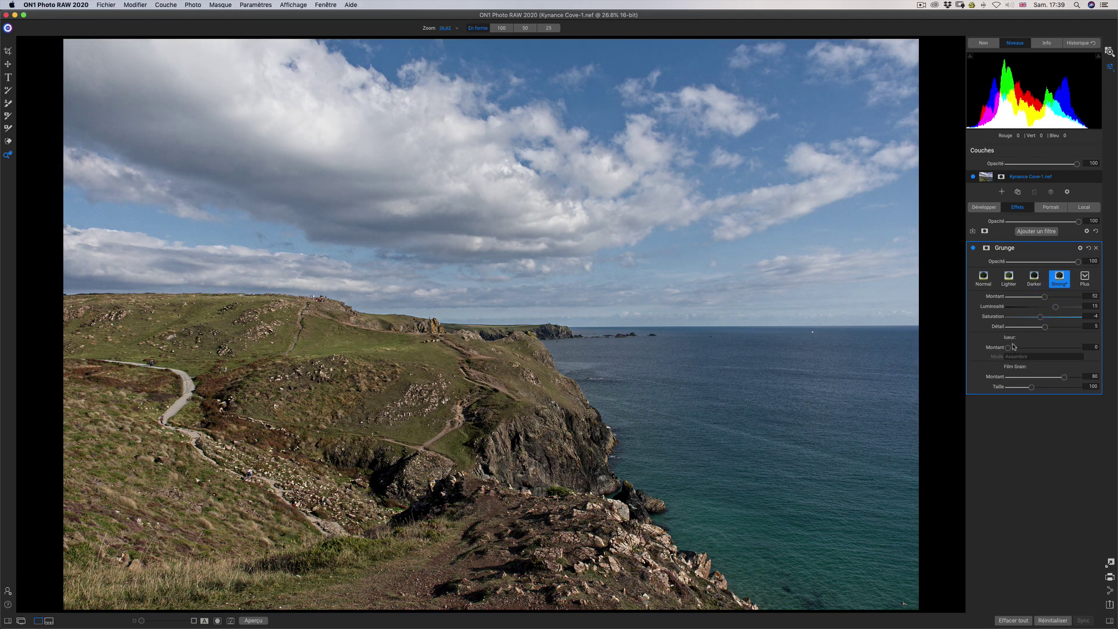
Step: Set the Grunge filter's glow Montant to 32, Film Grain Montant to 73 with Taille 175, main Montant to 56 and Luminosité to 1
{"action": "mouse_move", "coordinate": [1009, 348]}
{"action": "left_mouse_down"}
{"action": "mouse_move", "coordinate": [1055, 348]}
{"action": "mouse_move", "coordinate": [1030, 348]}
{"action": "left_mouse_up"}
{"action": "left_click", "coordinate": [1042, 357]}
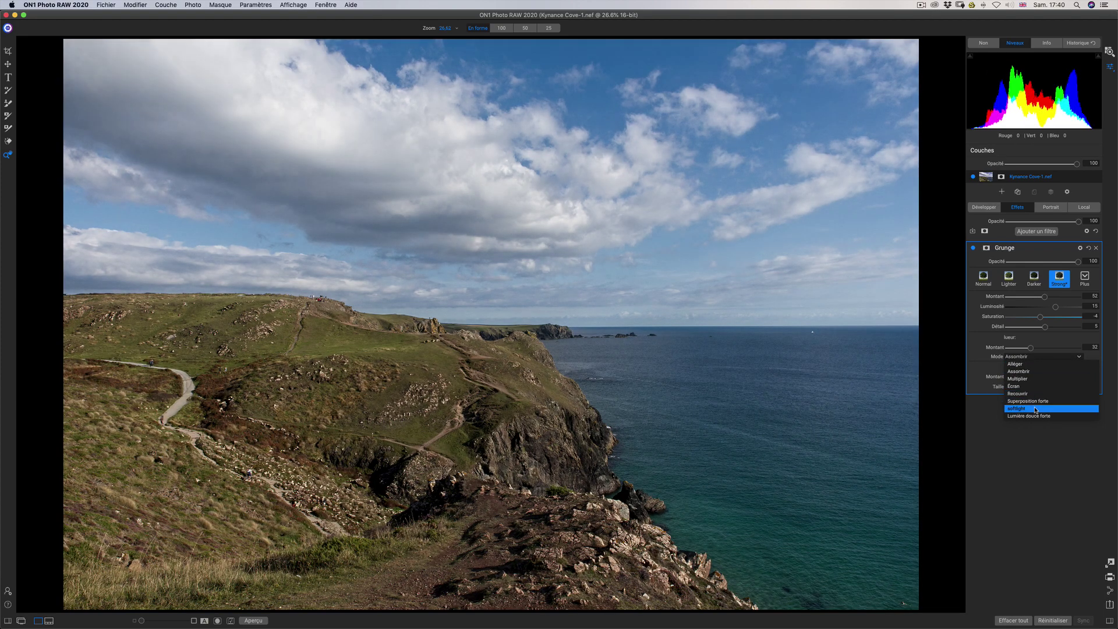
{"action": "left_click", "coordinate": [966, 410]}
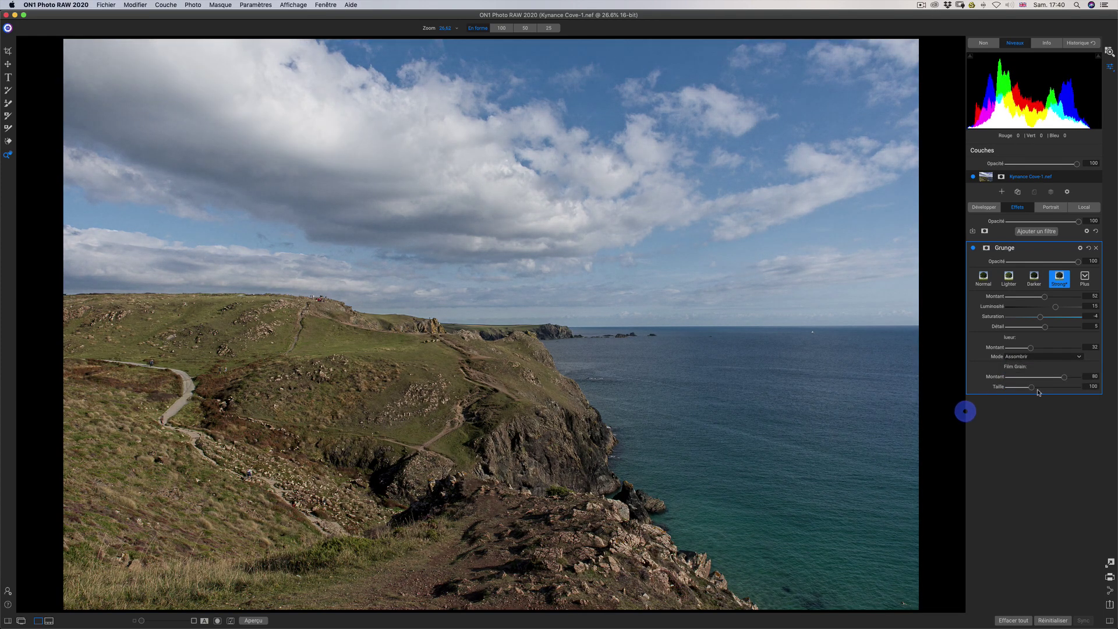
{"action": "left_click_drag", "start_coordinate": [1056, 378], "coordinate": [1065, 385]}
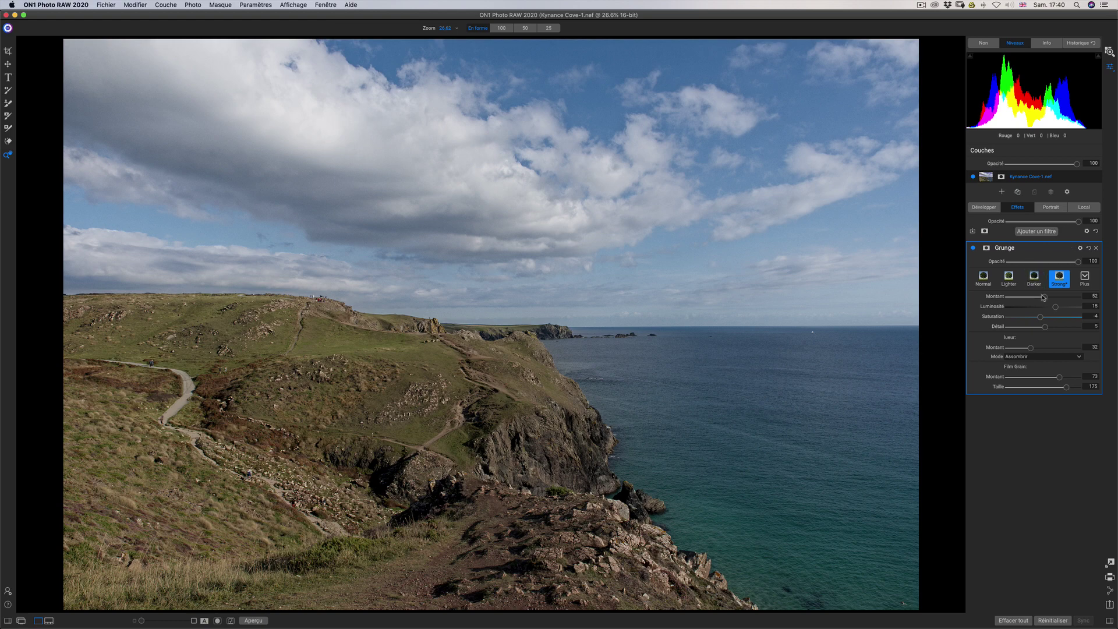
{"action": "mouse_move", "coordinate": [1046, 299]}
{"action": "left_mouse_down"}
{"action": "mouse_move", "coordinate": [1070, 299]}
{"action": "mouse_move", "coordinate": [1044, 306]}
{"action": "left_mouse_up"}
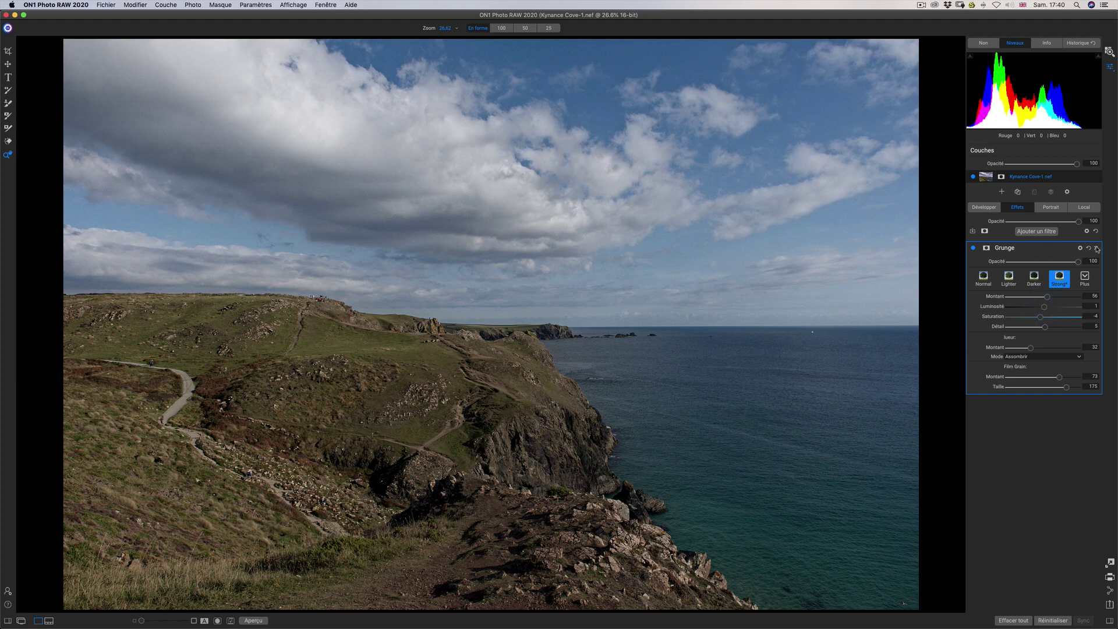
Step: Remove the Grunge filter and add the Les frontières filter
{"action": "left_click", "coordinate": [1097, 248]}
{"action": "left_click", "coordinate": [1035, 231]}
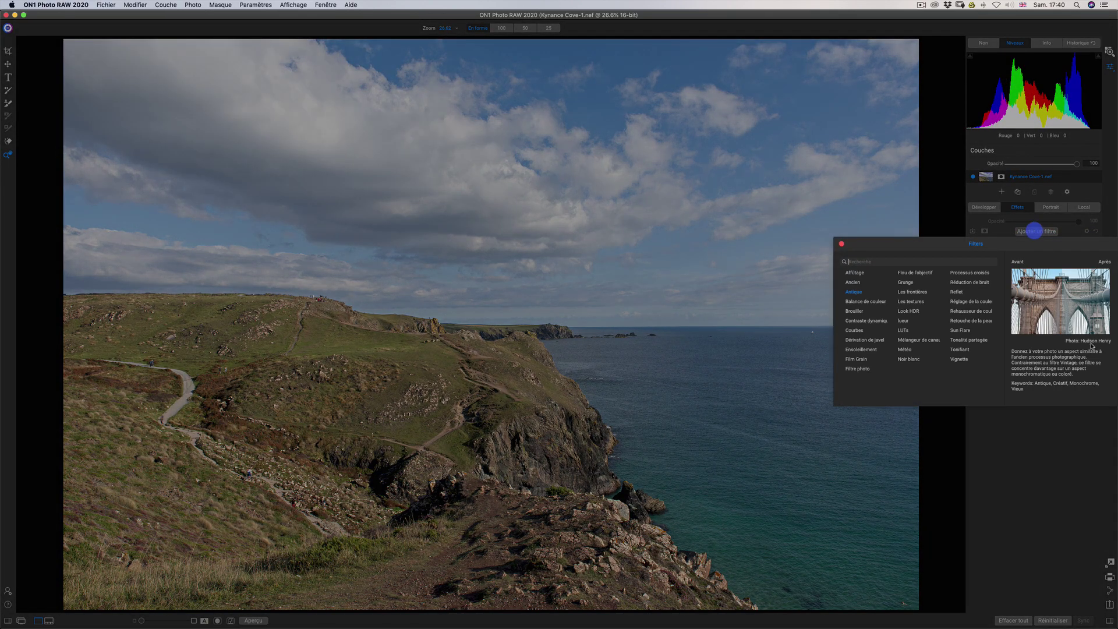
{"action": "left_click", "coordinate": [921, 295]}
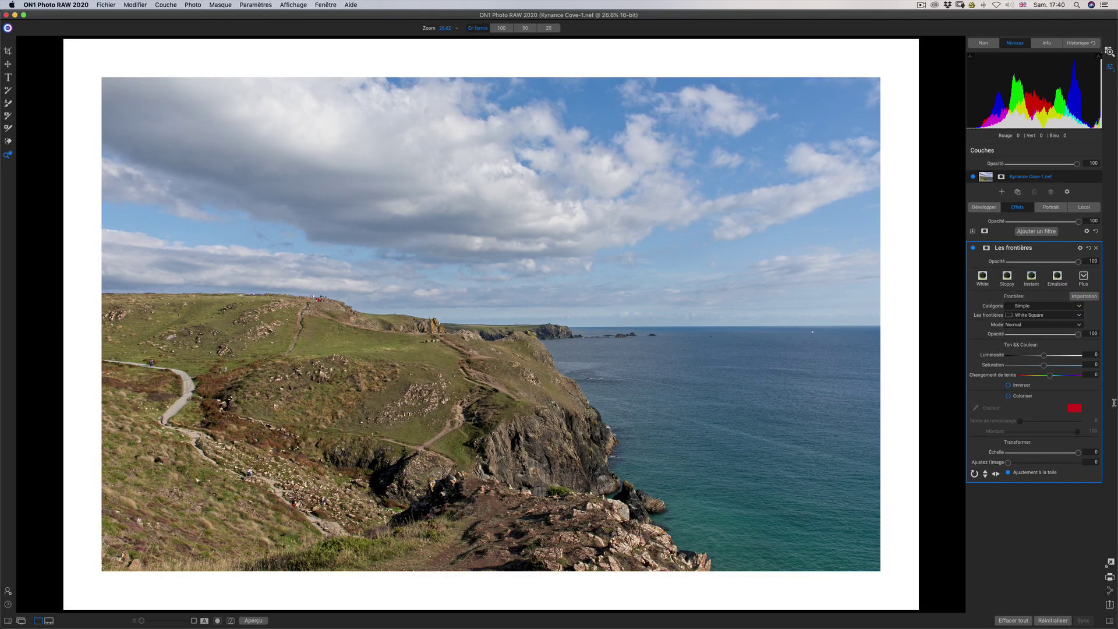
Step: Compare the Sloppy, Instant and Emulsion border styles and apply the Sloppy Border 15 style
{"action": "left_click", "coordinate": [1002, 281]}
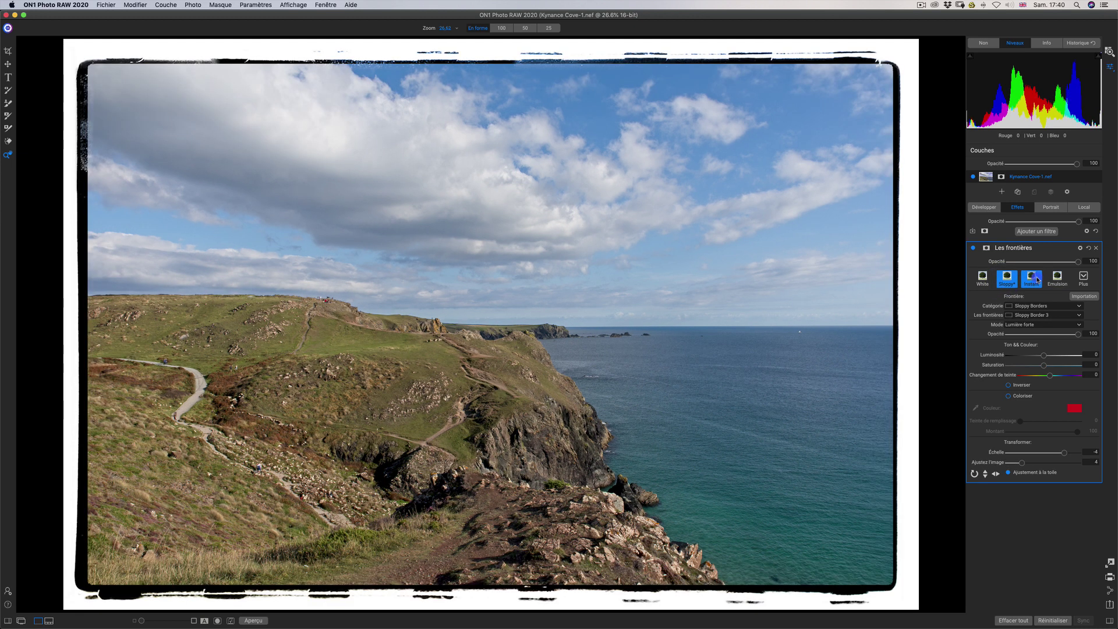
{"action": "left_click", "coordinate": [1037, 281]}
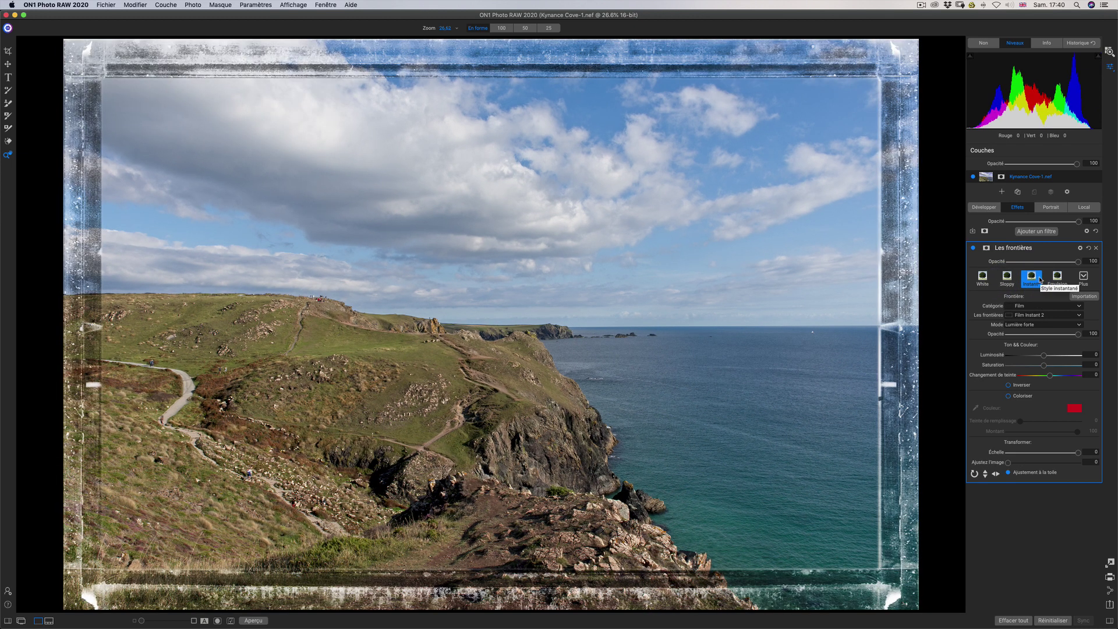
{"action": "left_click", "coordinate": [1057, 276]}
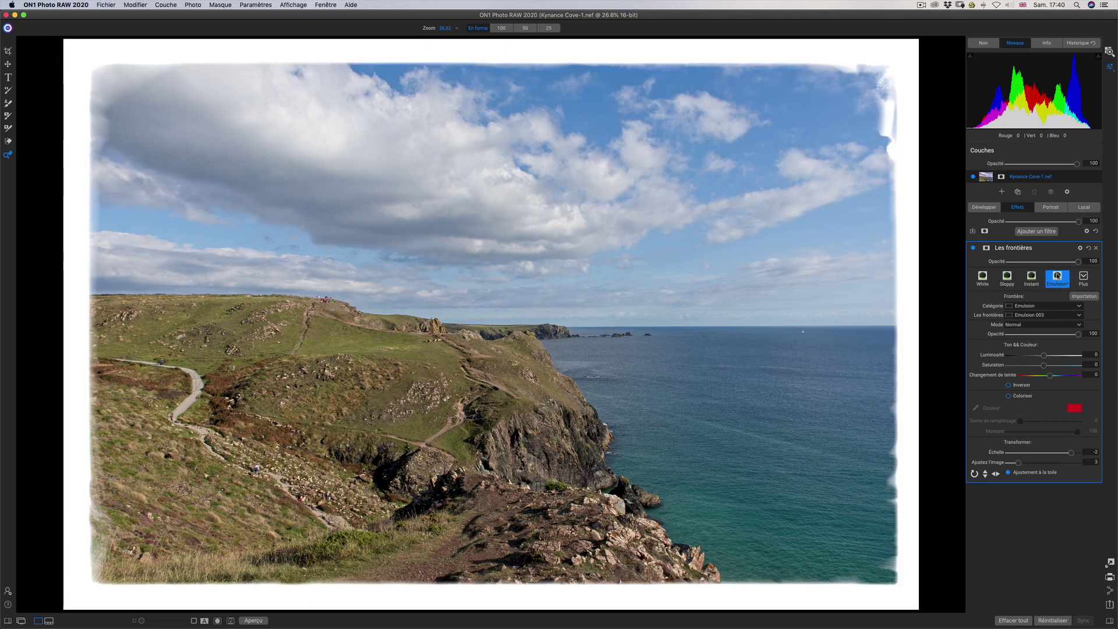
{"action": "left_click", "coordinate": [1076, 279]}
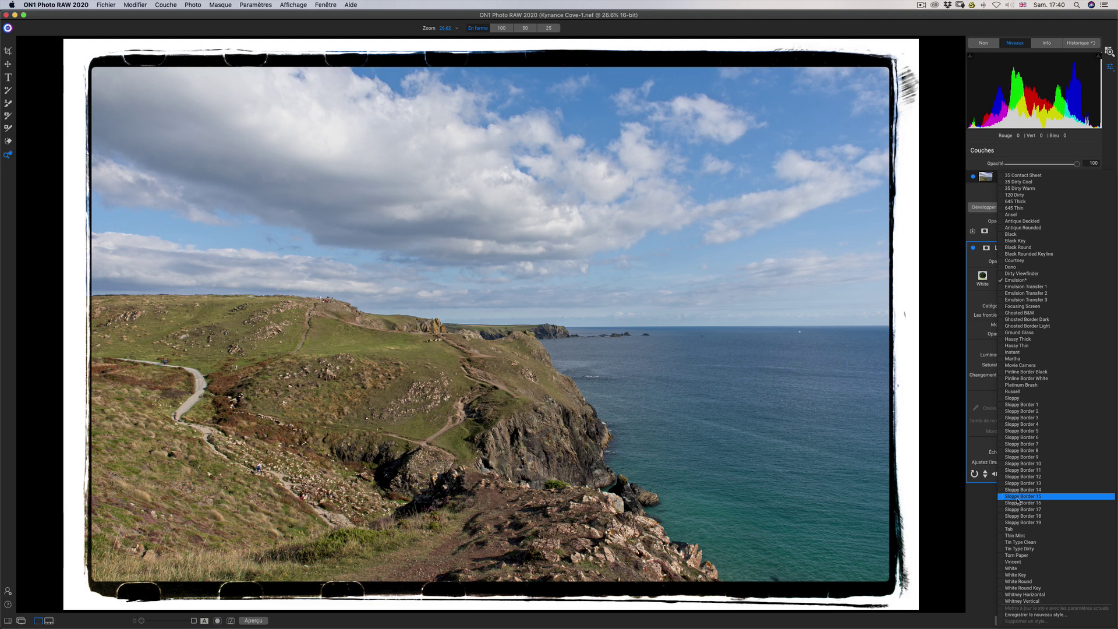
{"action": "left_click", "coordinate": [1020, 495]}
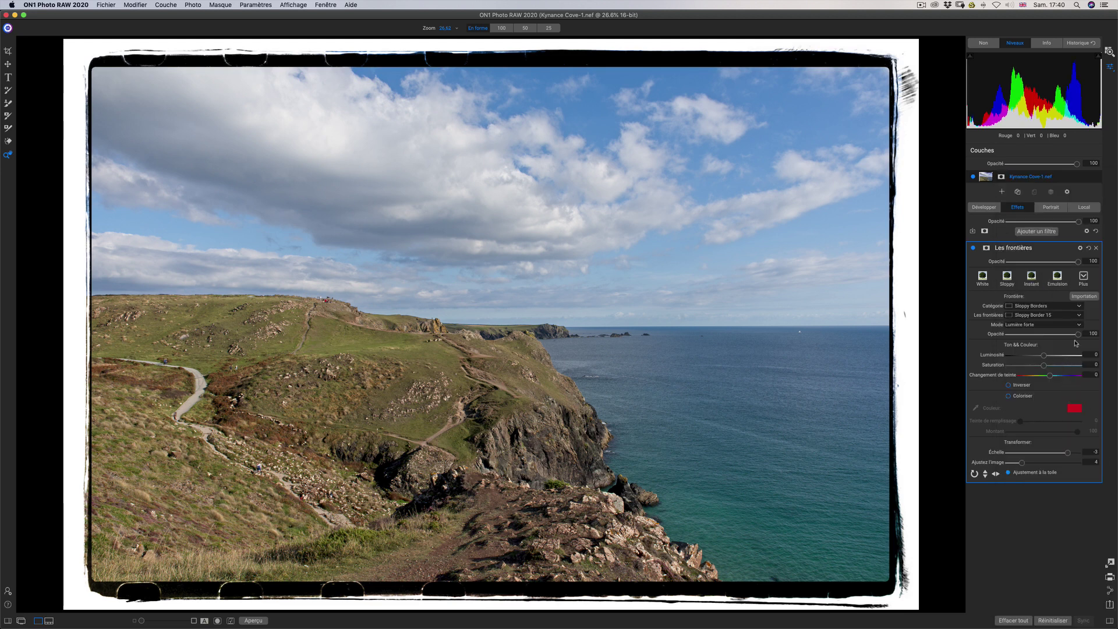
Step: Keep the border at Opacité 100 in Lumière forte mode, with Luminosité 12, Saturation -7 and Changement de teinte -10
{"action": "left_click_drag", "start_coordinate": [1078, 336], "coordinate": [1107, 342]}
{"action": "left_click", "coordinate": [1042, 325]}
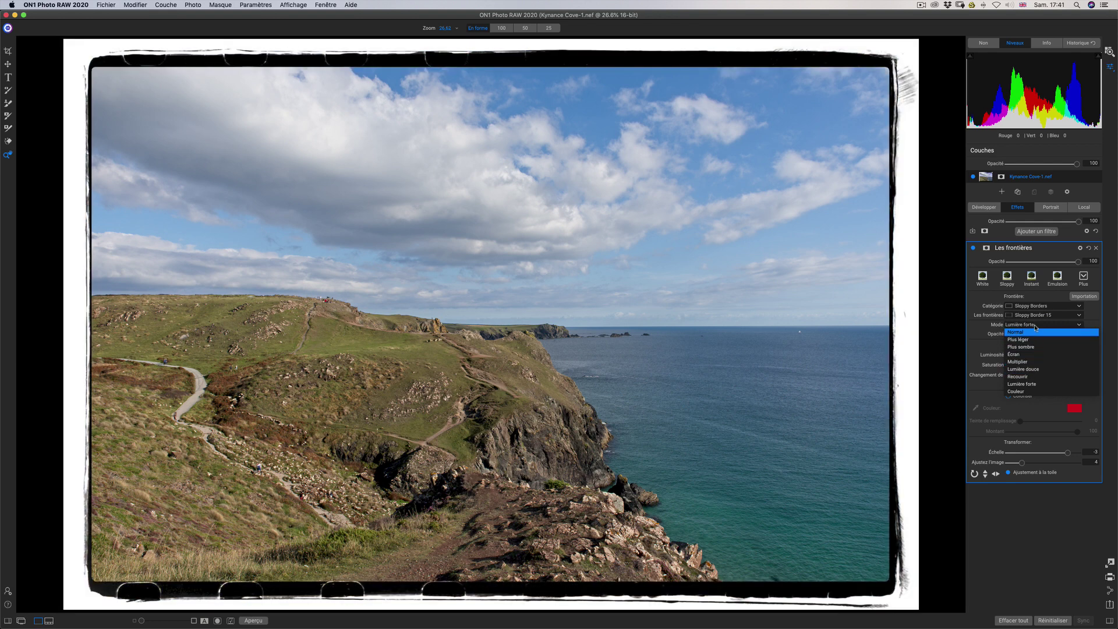
{"action": "left_click", "coordinate": [1036, 384]}
{"action": "mouse_move", "coordinate": [1043, 355]}
{"action": "left_mouse_down"}
{"action": "mouse_move", "coordinate": [1020, 362]}
{"action": "mouse_move", "coordinate": [1065, 356]}
{"action": "mouse_move", "coordinate": [1052, 357]}
{"action": "left_mouse_up"}
Step: Colorize the border with Teinte de remplissage 242 and a reduced Montant
{"action": "left_click", "coordinate": [1008, 395]}
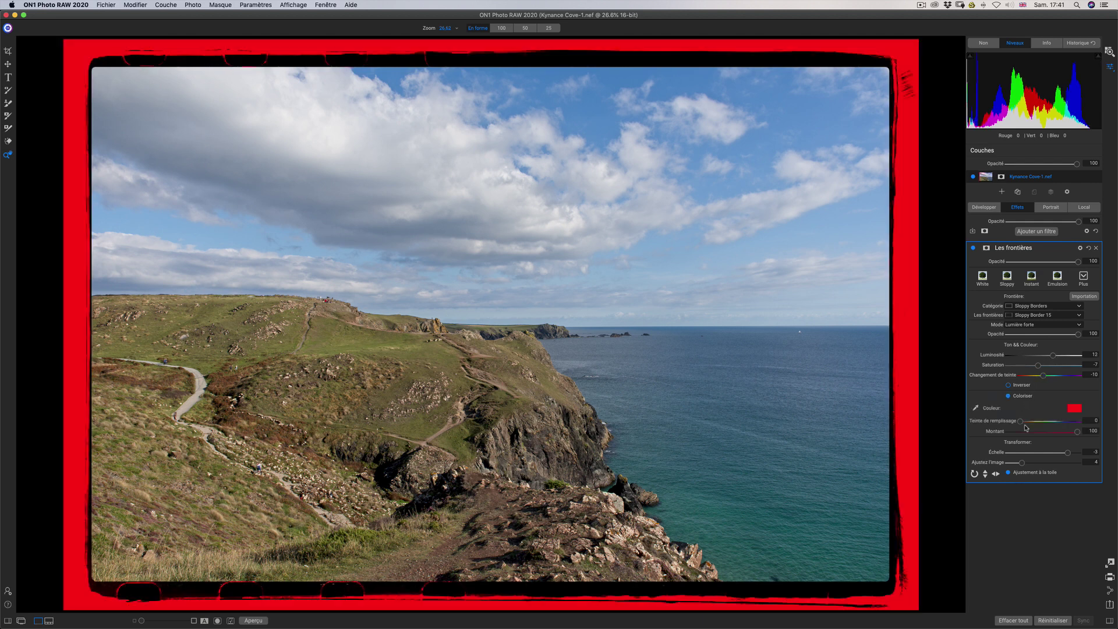
{"action": "left_click_drag", "start_coordinate": [1021, 422], "coordinate": [1060, 421]}
{"action": "left_click_drag", "start_coordinate": [1077, 432], "coordinate": [1033, 432]}
Step: Set the border's Échelle to 0, try Ajustez l'image at 20 and reset it to 0
{"action": "left_click_drag", "start_coordinate": [1067, 453], "coordinate": [1077, 452]}
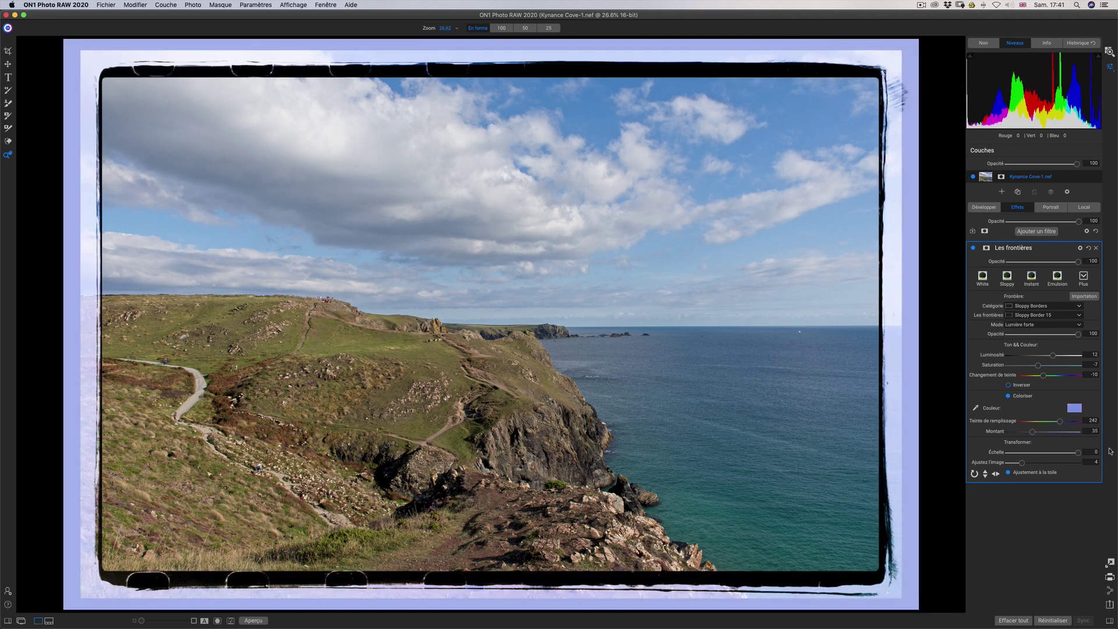
{"action": "left_click", "coordinate": [1009, 474]}
{"action": "left_click_drag", "start_coordinate": [1022, 463], "coordinate": [1116, 463]}
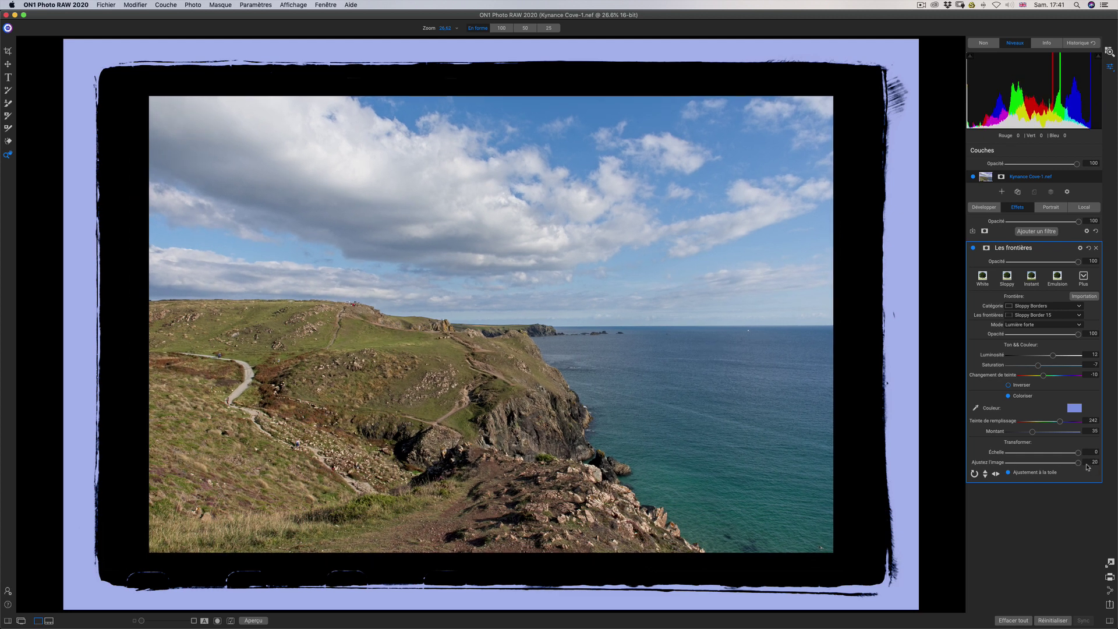
{"action": "double_click", "coordinate": [1087, 466]}
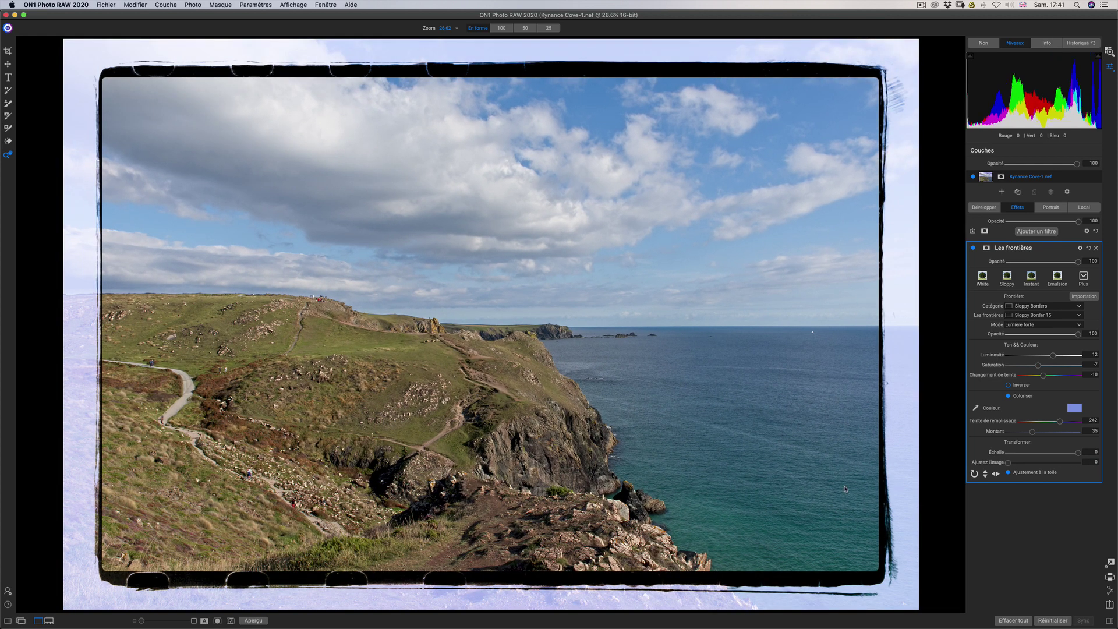
{"action": "left_click", "coordinate": [1088, 489]}
Step: Flip the border horizontally and vertically, and rotate it around the photo
{"action": "left_click", "coordinate": [996, 473]}
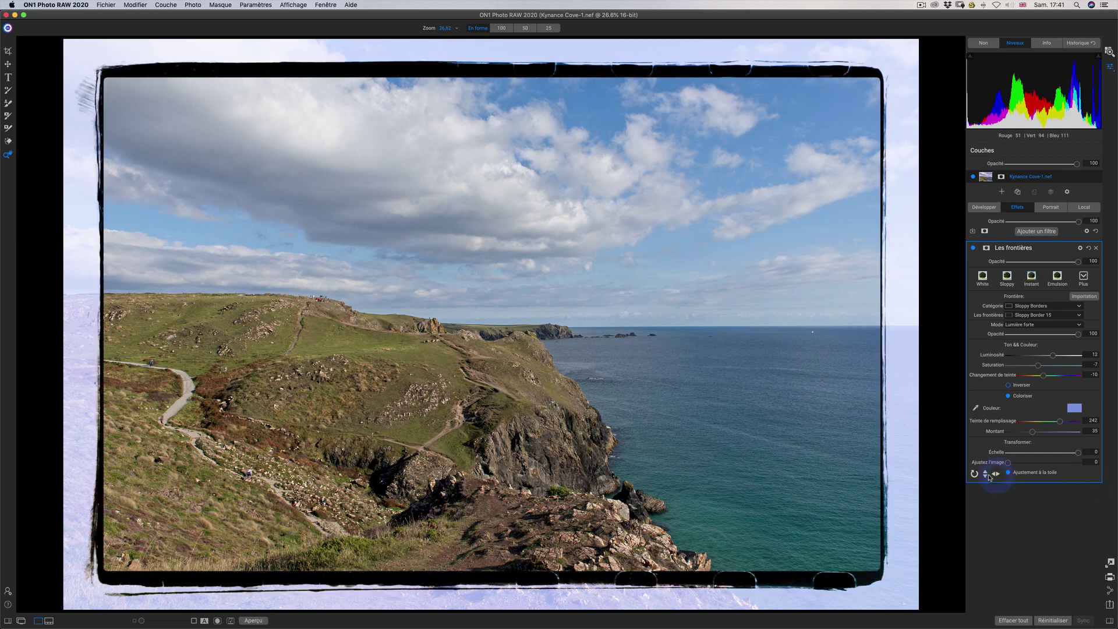
{"action": "left_click", "coordinate": [974, 474]}
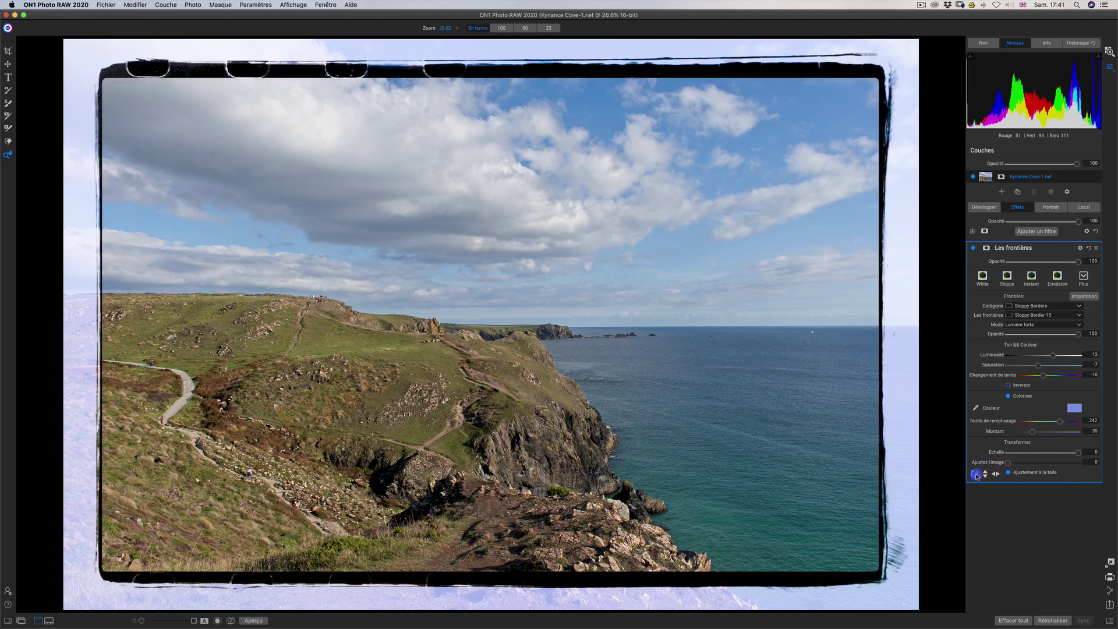
{"action": "left_click", "coordinate": [975, 474]}
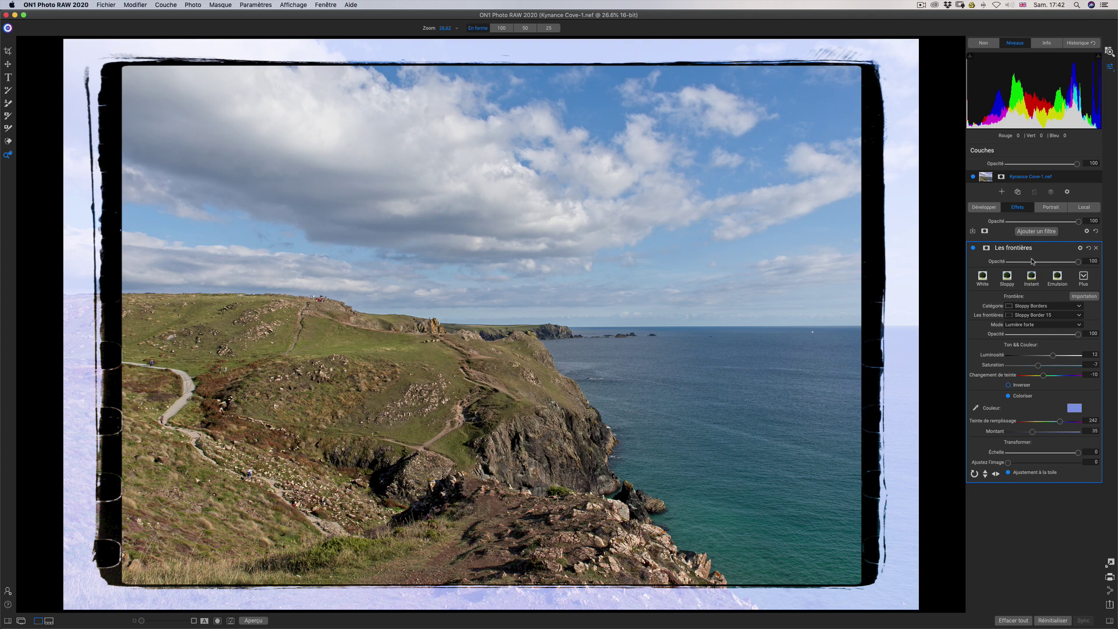
Step: Remove the Les frontières filter and add the Les textures filter
{"action": "left_click", "coordinate": [1095, 249]}
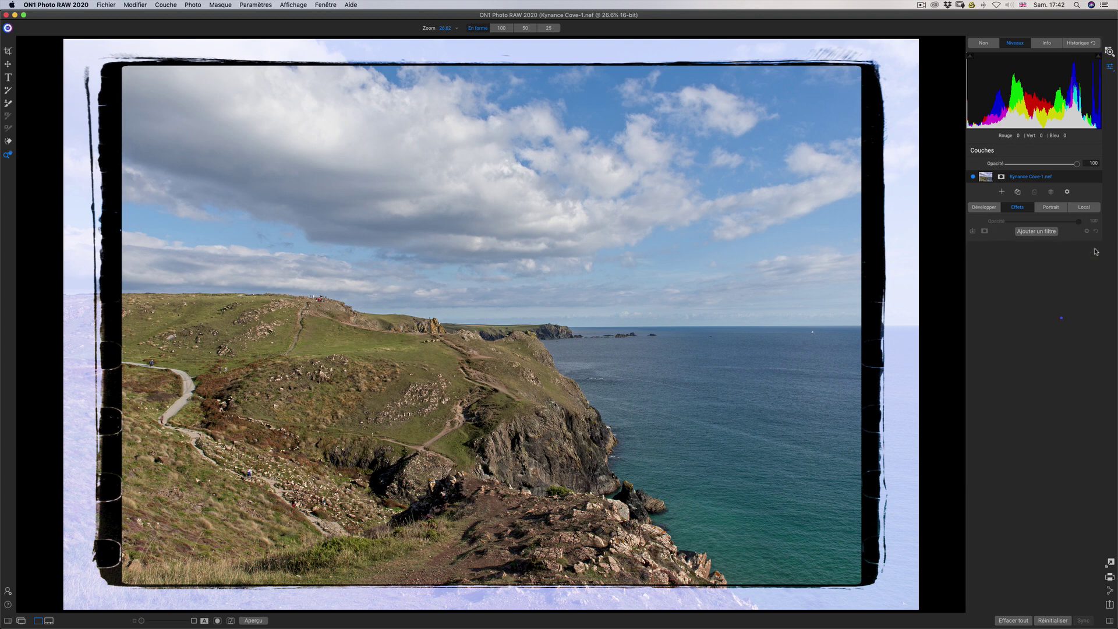
{"action": "left_click", "coordinate": [1039, 232]}
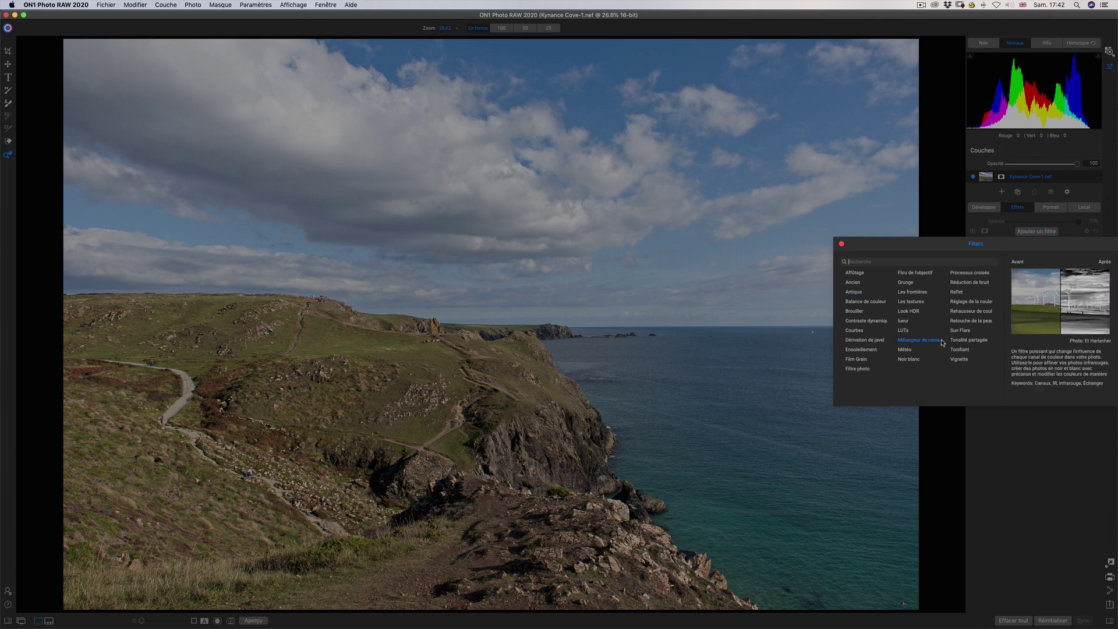
{"action": "left_click", "coordinate": [912, 301]}
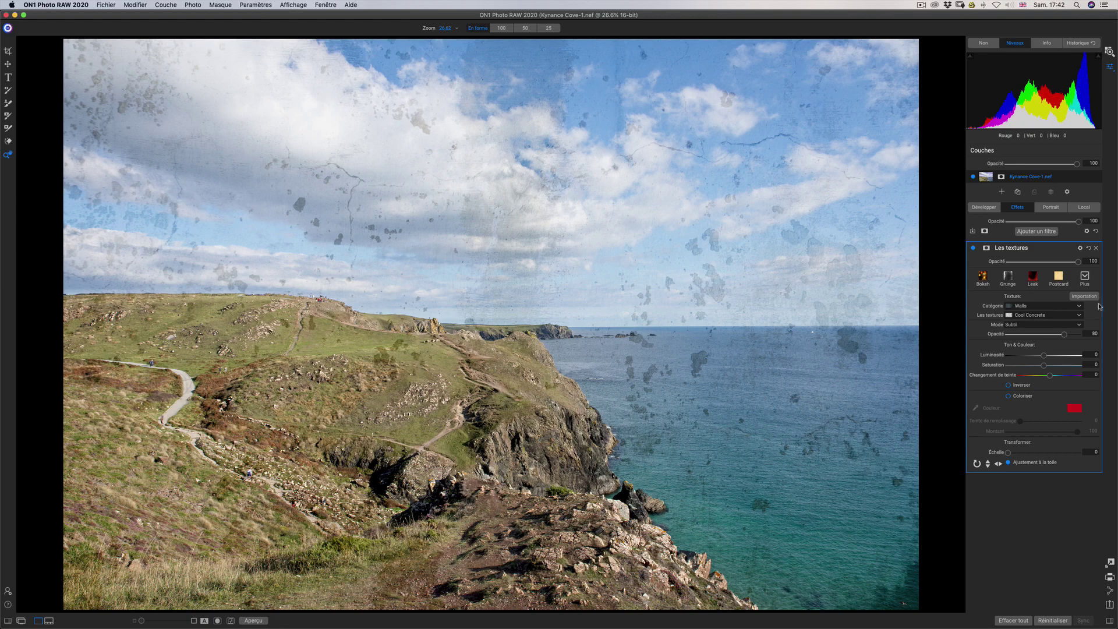
Step: Try the Earth texture style and switch the texture category to Paper with the Canvas texture
{"action": "left_click", "coordinate": [1045, 315]}
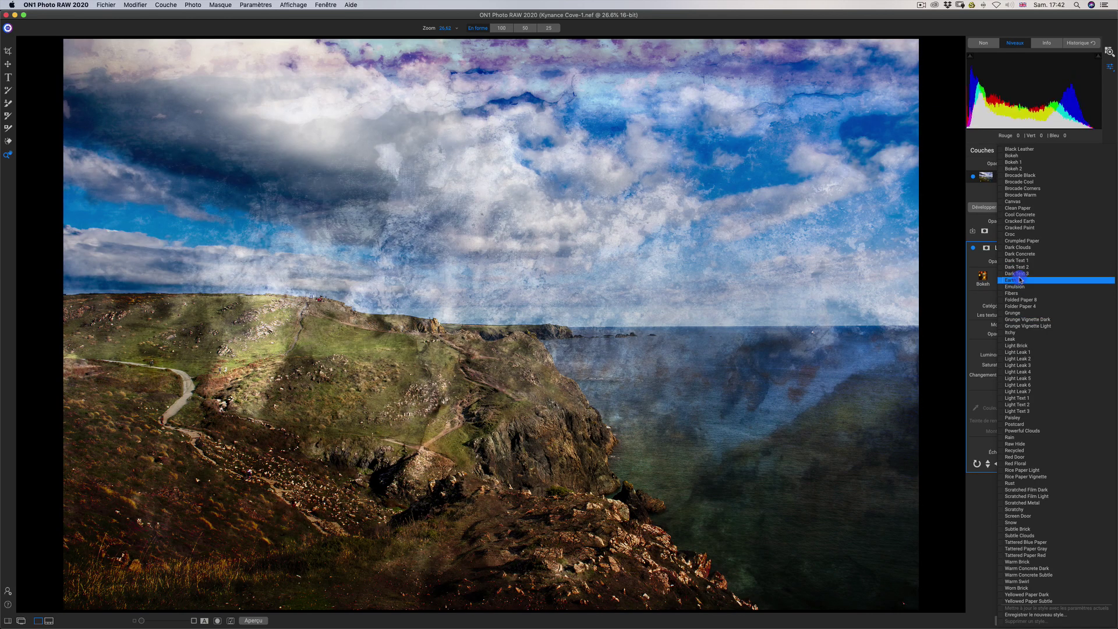
{"action": "left_click", "coordinate": [1020, 279]}
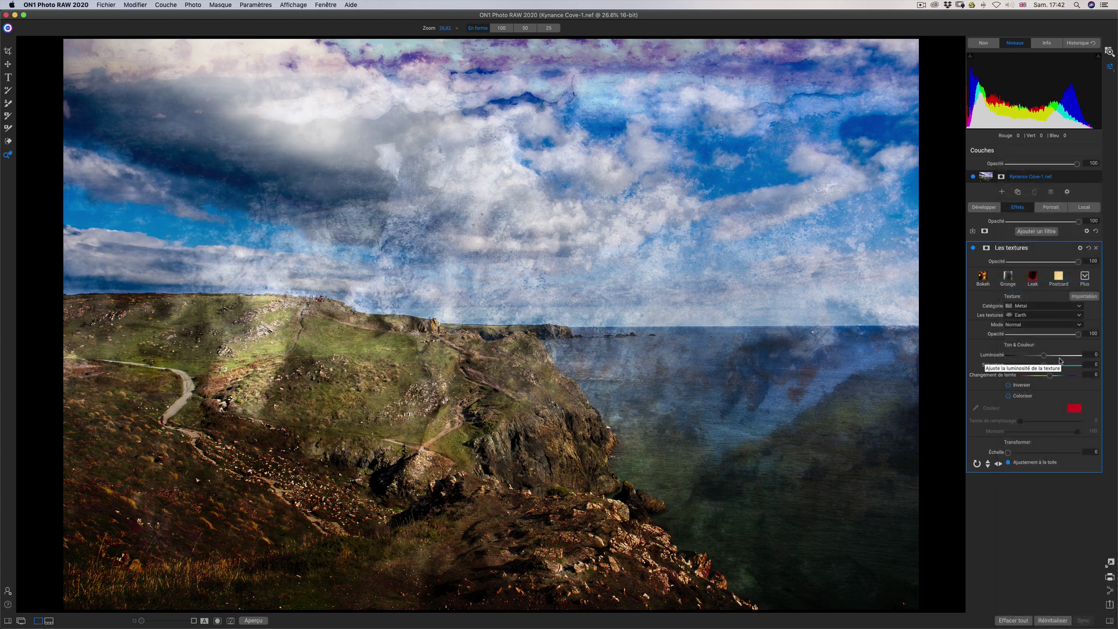
{"action": "left_click", "coordinate": [1063, 307]}
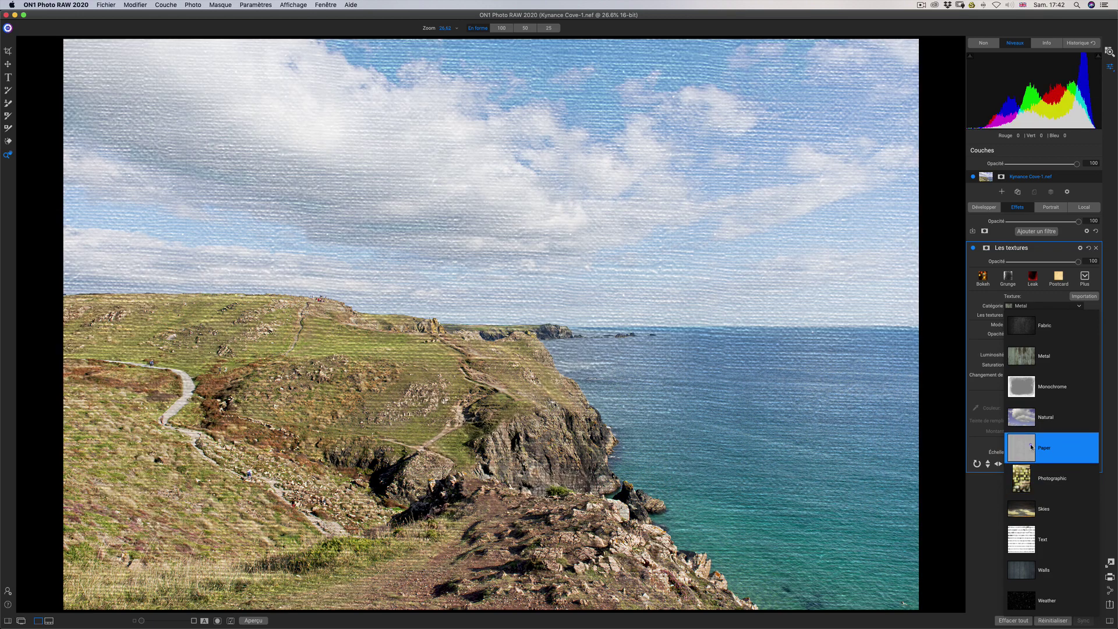
{"action": "left_click", "coordinate": [1031, 447]}
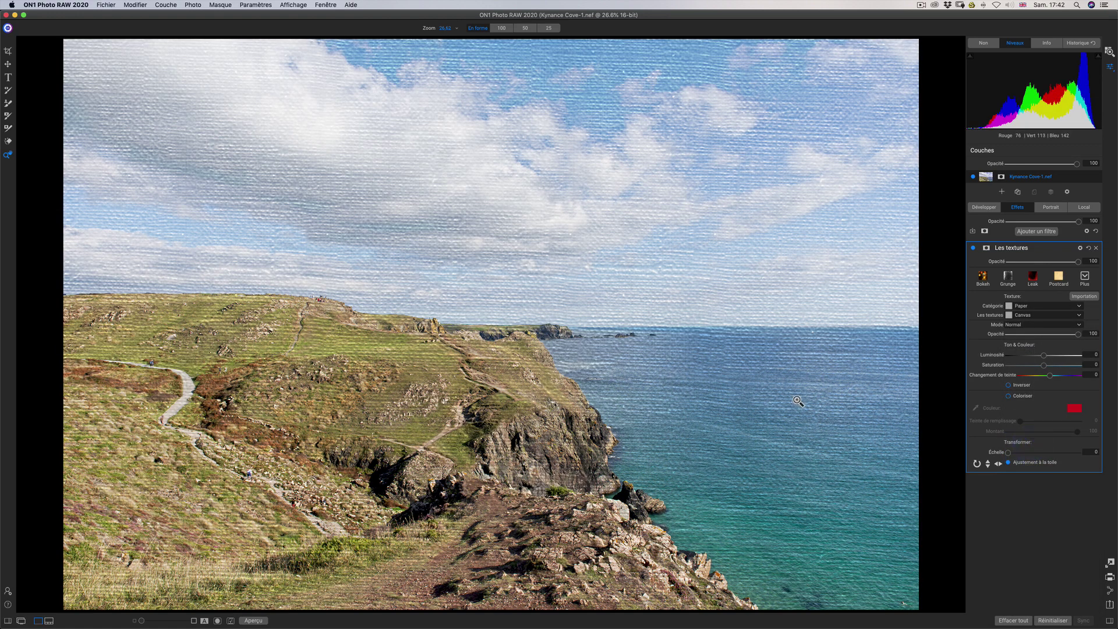
Step: Keep the texture's Mode at Normal and set Luminosité to 36, Saturation to 19 and Changement de teinte to 4
{"action": "left_click", "coordinate": [1079, 325]}
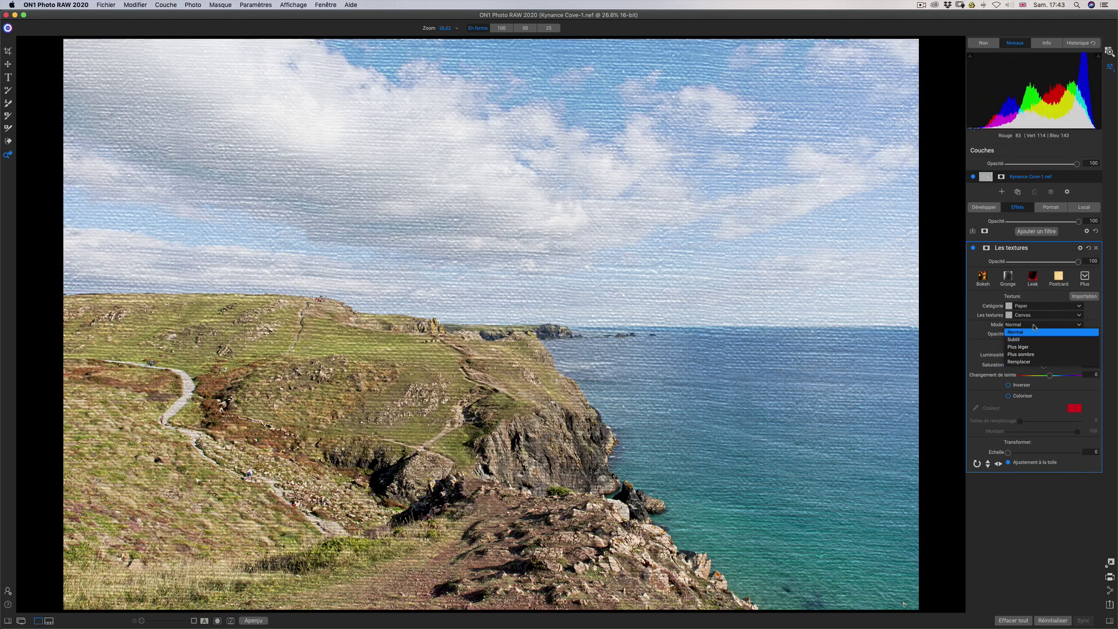
{"action": "left_click", "coordinate": [1034, 332]}
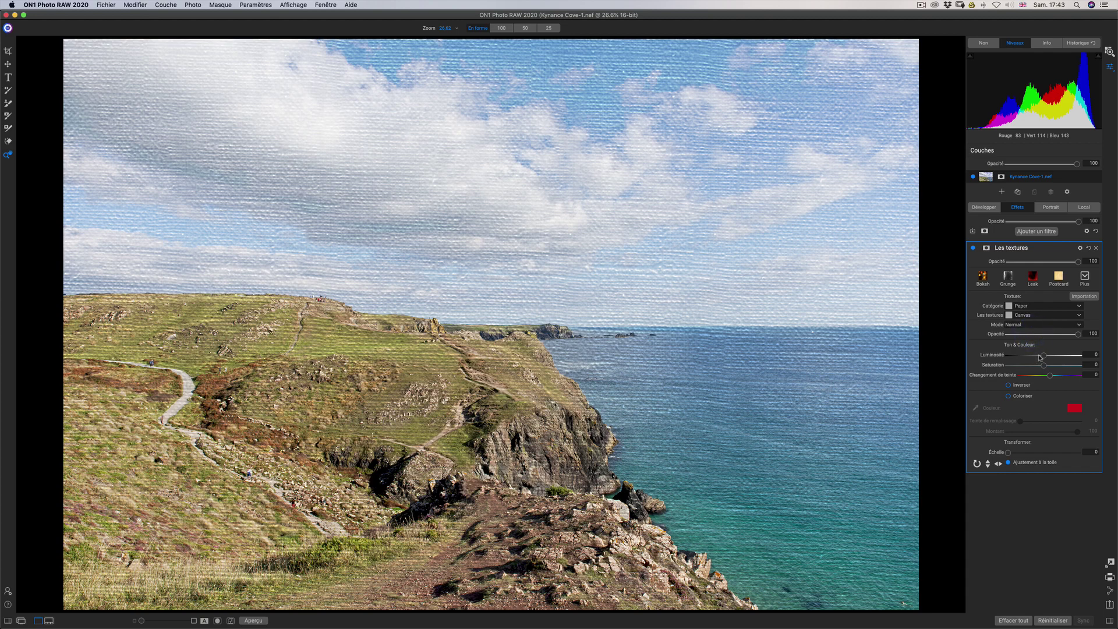
{"action": "mouse_move", "coordinate": [1060, 357]}
{"action": "left_mouse_down"}
{"action": "mouse_move", "coordinate": [1015, 356]}
{"action": "mouse_move", "coordinate": [1066, 355]}
{"action": "mouse_move", "coordinate": [1052, 374]}
{"action": "left_mouse_up"}
{"action": "left_click", "coordinate": [1058, 364]}
Step: Colorize the Canvas texture in blue with Teinte de remplissage at 214 and Montant at 89
{"action": "left_click", "coordinate": [1007, 395]}
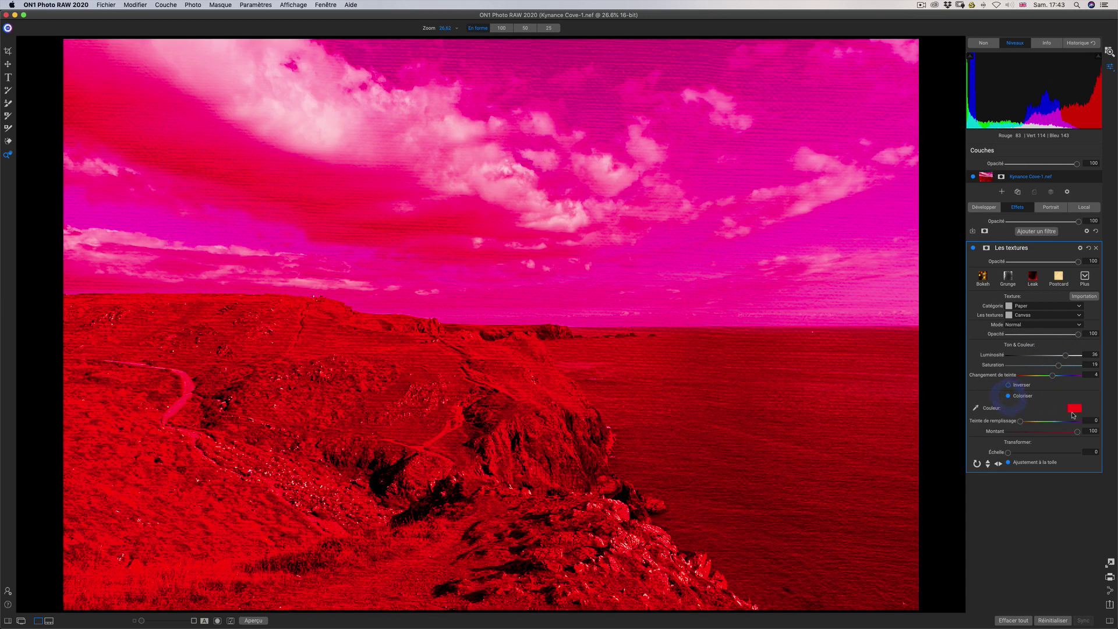
{"action": "left_click", "coordinate": [1072, 410]}
{"action": "left_click_drag", "start_coordinate": [1020, 420], "coordinate": [1055, 419]}
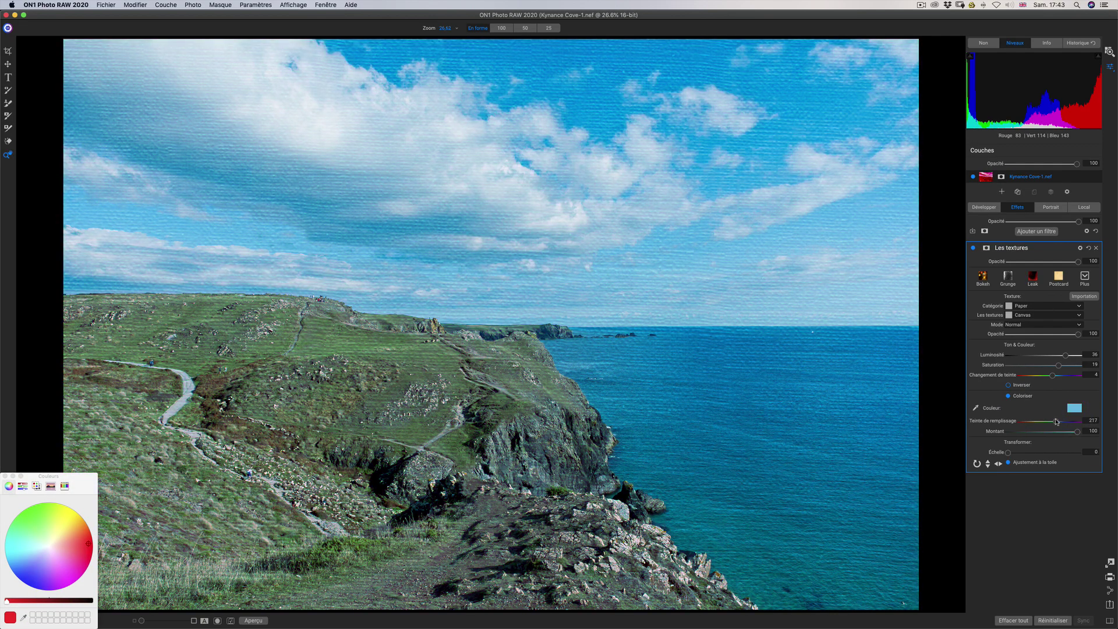
{"action": "left_click", "coordinate": [6, 477]}
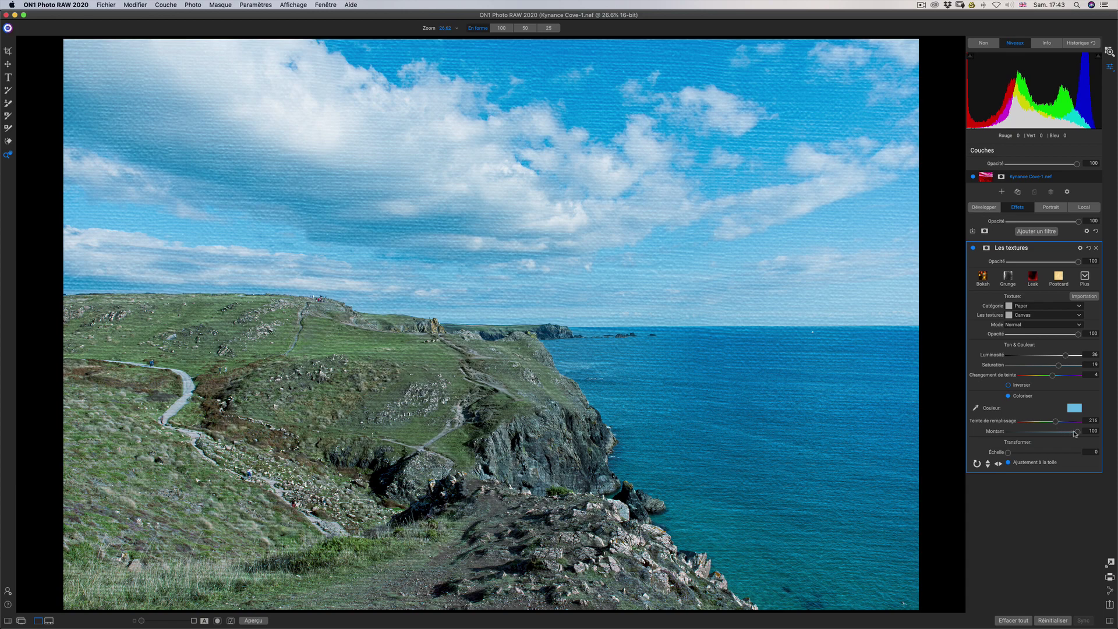
{"action": "mouse_move", "coordinate": [1075, 433]}
{"action": "left_mouse_down"}
{"action": "mouse_move", "coordinate": [1060, 434]}
{"action": "mouse_move", "coordinate": [1070, 432]}
{"action": "left_mouse_up"}
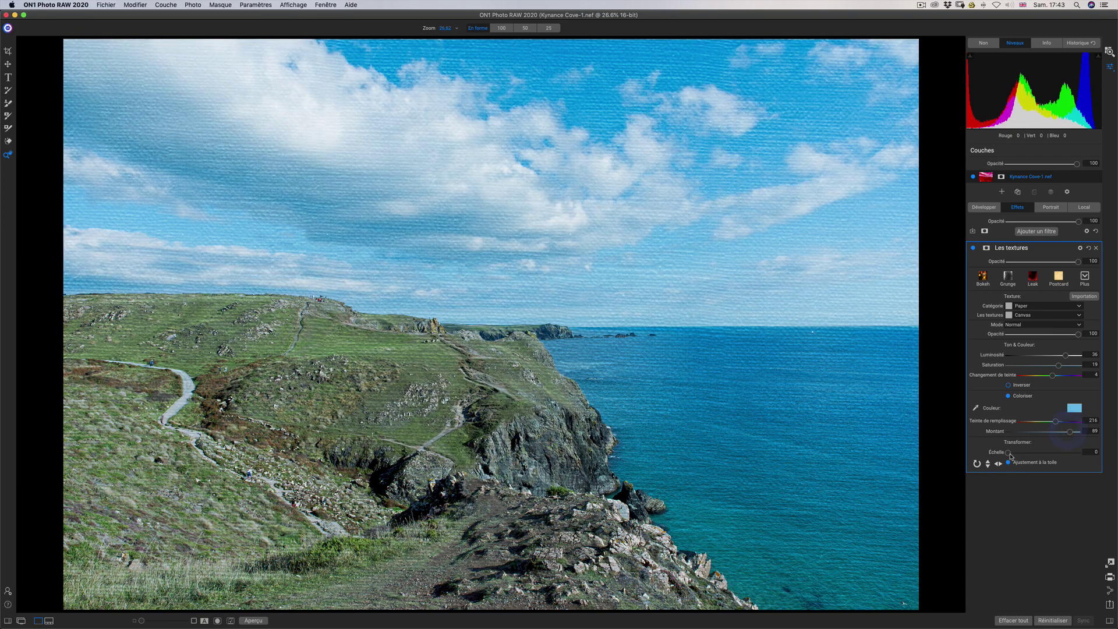
Step: Flip the Canvas texture horizontally and vertically, and rotate it
{"action": "mouse_move", "coordinate": [1009, 453]}
{"action": "left_mouse_down"}
{"action": "mouse_move", "coordinate": [1078, 453]}
{"action": "mouse_move", "coordinate": [1003, 459]}
{"action": "left_mouse_up"}
{"action": "left_click", "coordinate": [998, 463]}
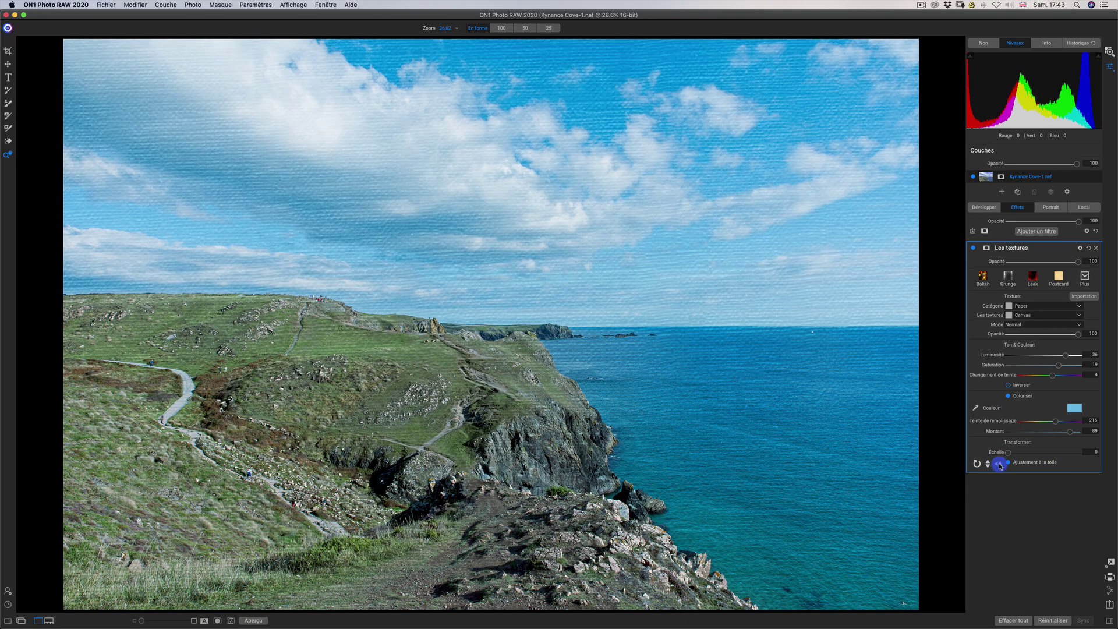
{"action": "left_click", "coordinate": [988, 464]}
{"action": "left_click", "coordinate": [977, 464]}
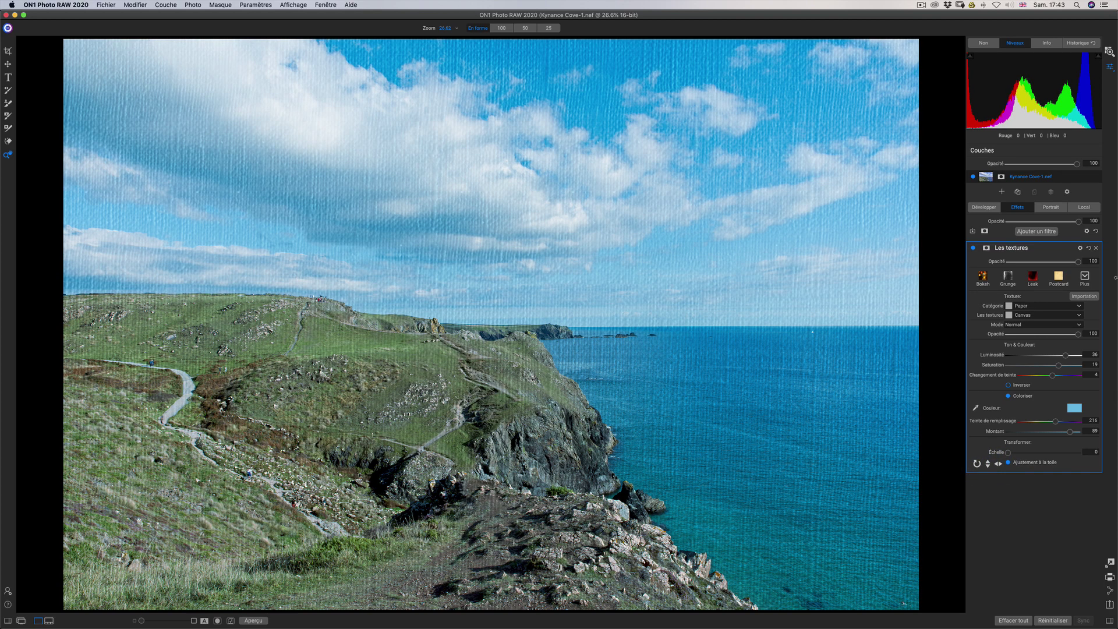
Step: Browse the full list of texture styles and try the Grunge, Leak, Postcard and Bokeh styles on the photo
{"action": "left_click", "coordinate": [1086, 280]}
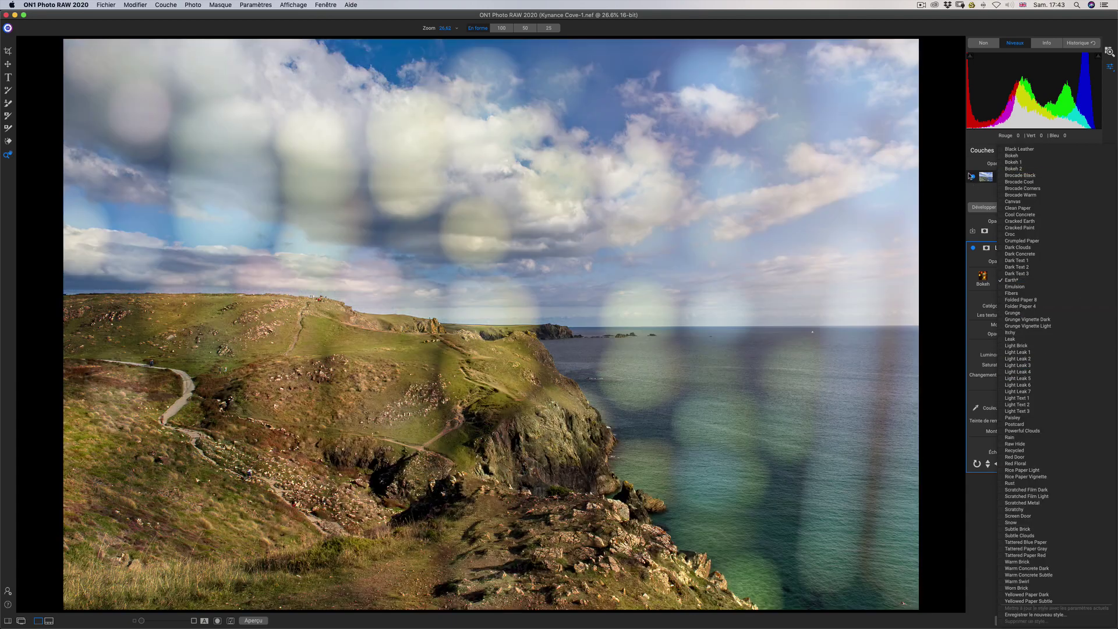
{"action": "key", "text": "Escape"}
{"action": "left_click", "coordinate": [1011, 280]}
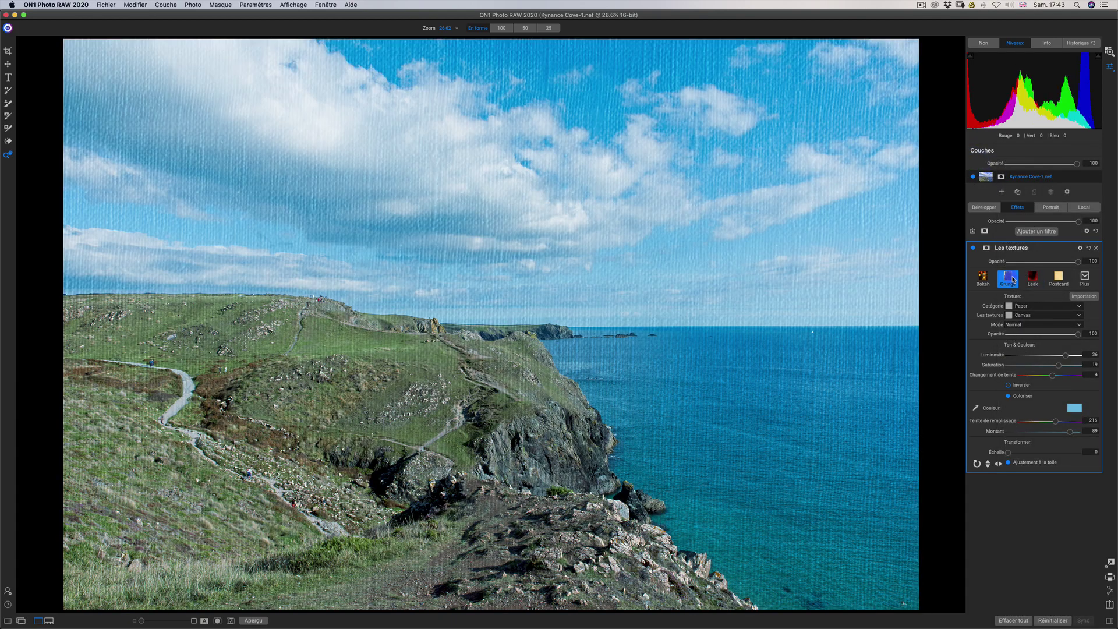
{"action": "left_click", "coordinate": [1031, 279]}
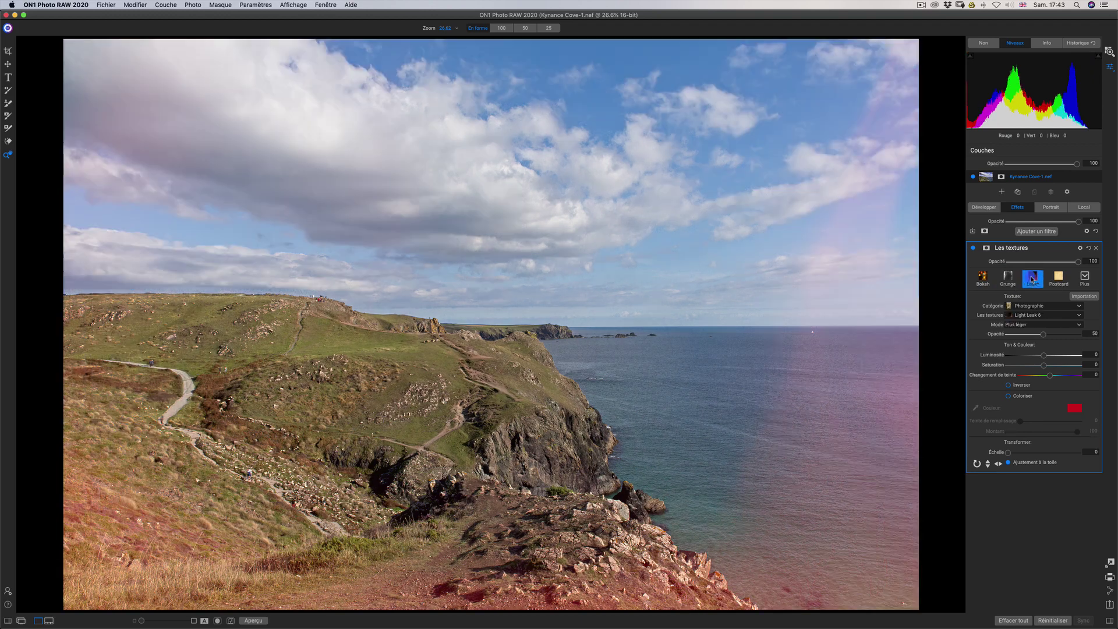
{"action": "left_click", "coordinate": [1059, 279]}
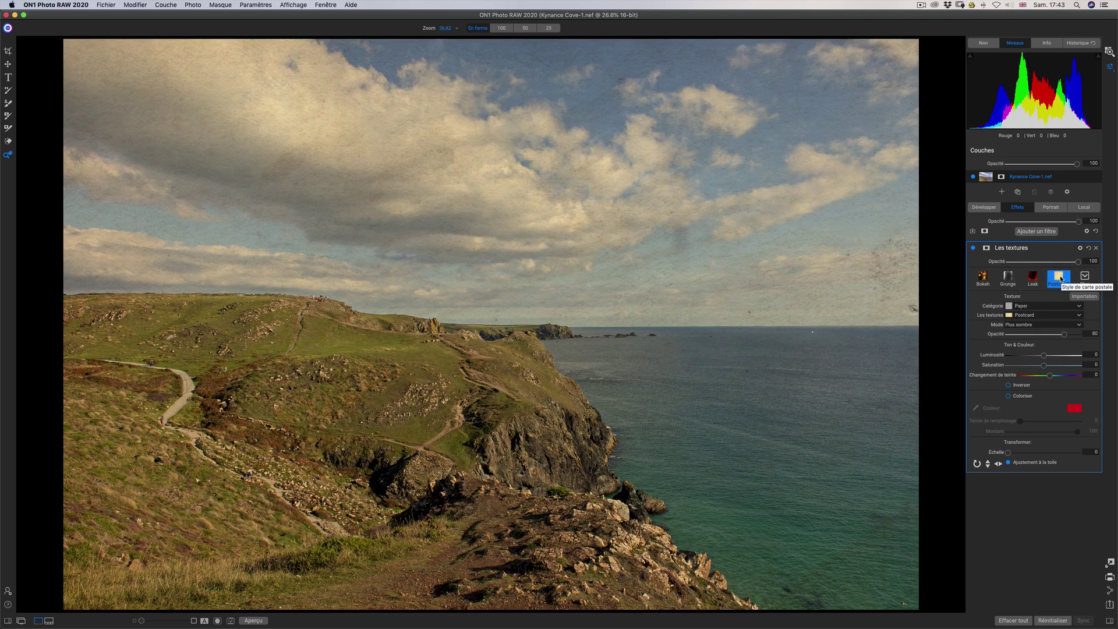
{"action": "left_click", "coordinate": [1008, 278]}
{"action": "left_click", "coordinate": [983, 278]}
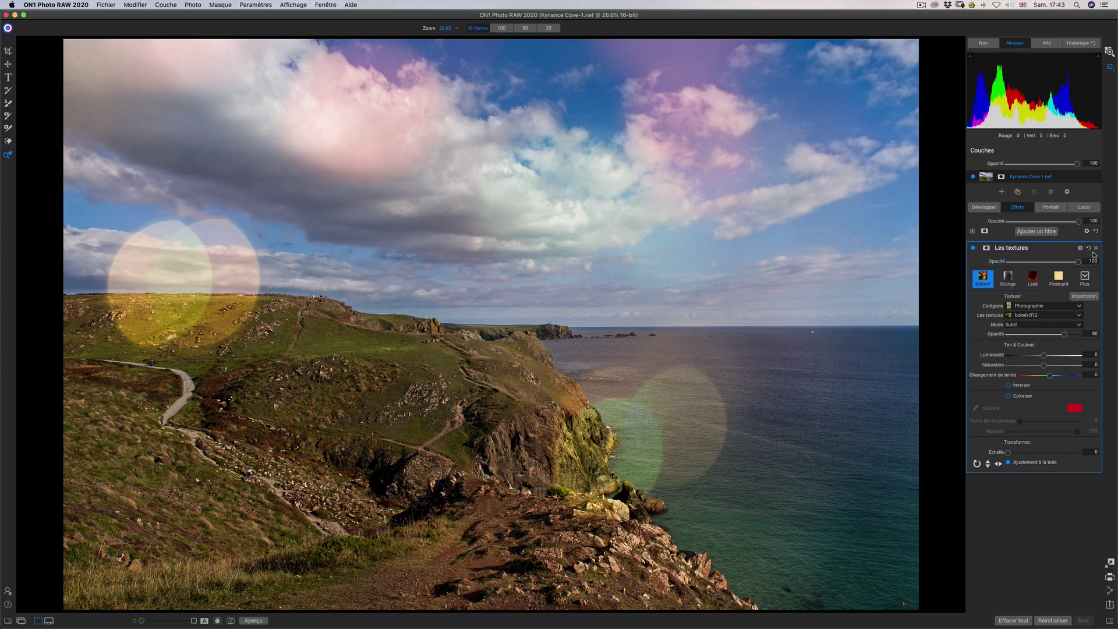
Step: Remove the Les textures filter and add the Look HDR filter
{"action": "left_click", "coordinate": [1096, 249]}
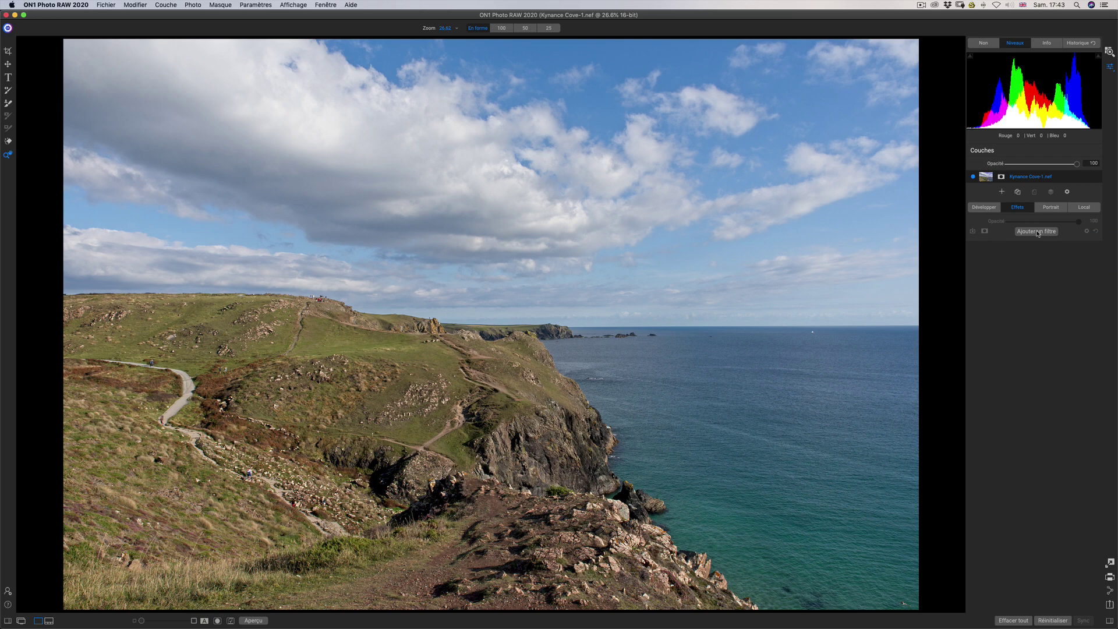
{"action": "left_click", "coordinate": [1037, 232]}
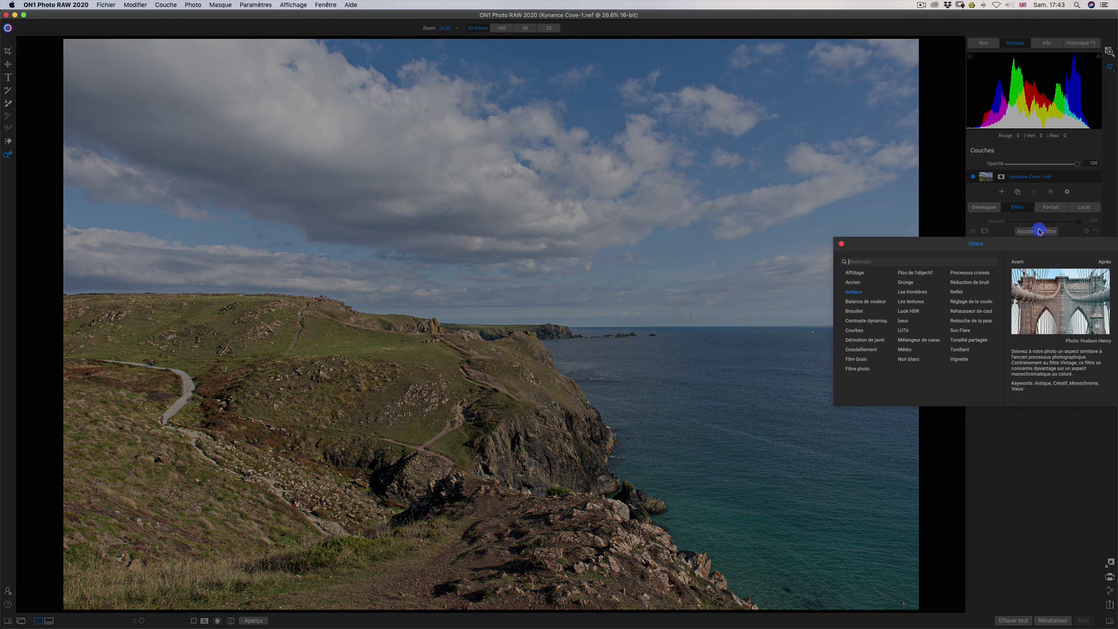
{"action": "left_click", "coordinate": [908, 310]}
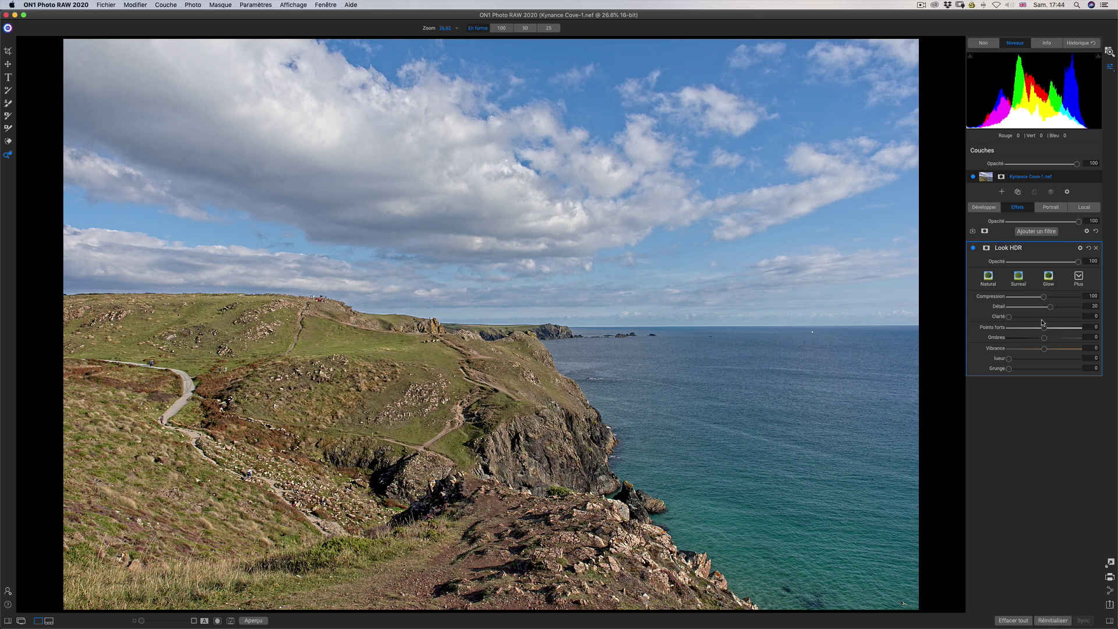
Step: Set the Look HDR filter to Compression 171, Détail 39, Clarté 27, Points forts -39, Ombres 55 and Vibrance 25
{"action": "left_click", "coordinate": [1077, 276]}
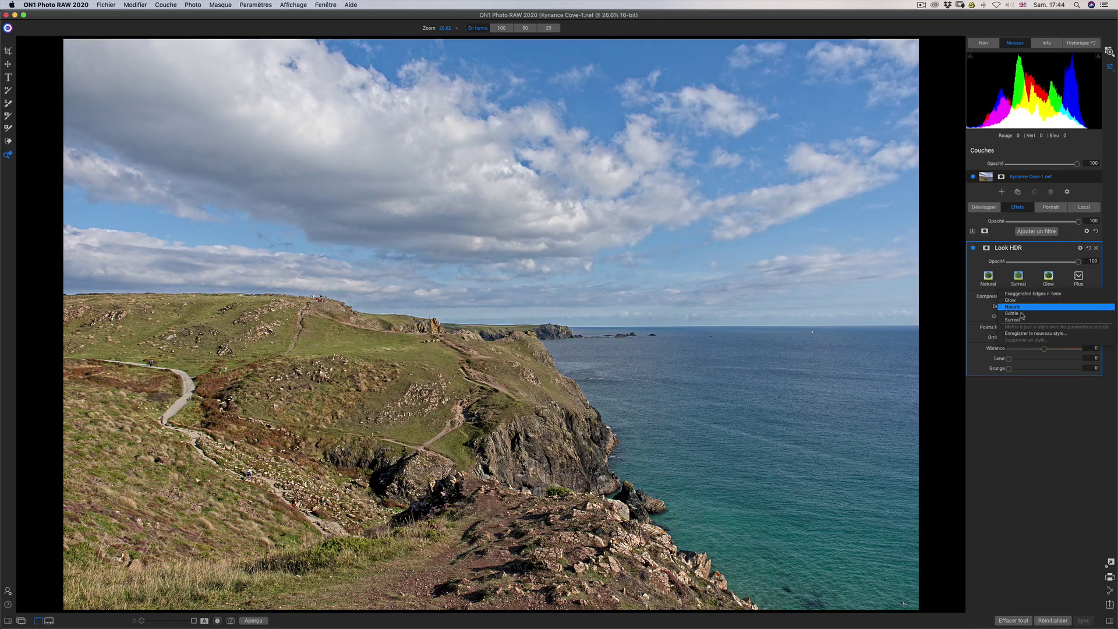
{"action": "left_click", "coordinate": [1016, 319]}
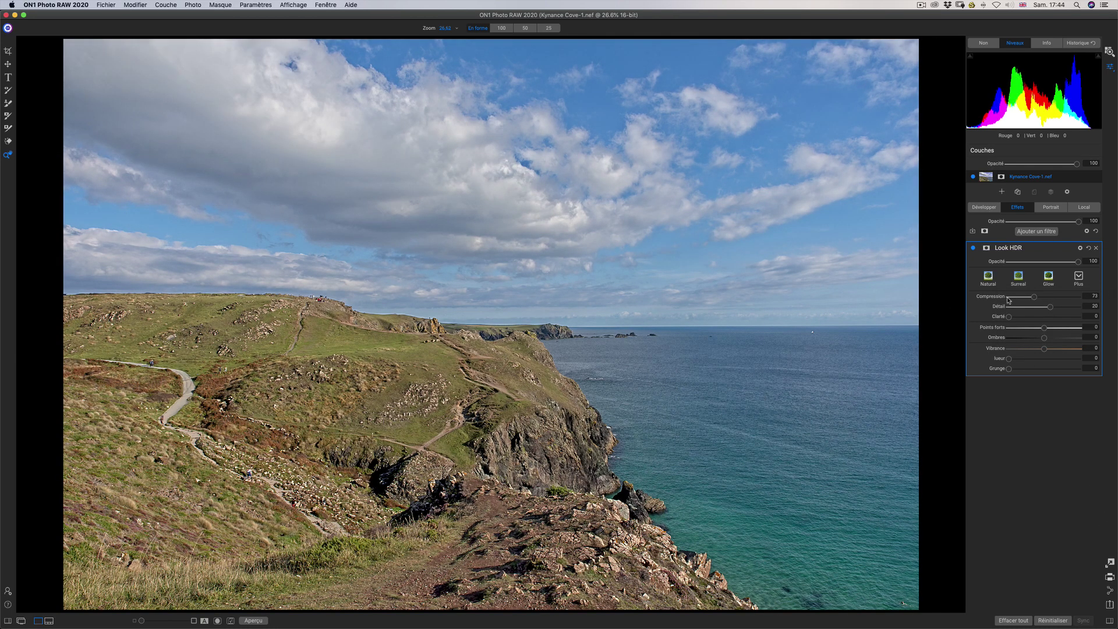
{"action": "left_click_drag", "start_coordinate": [1034, 297], "coordinate": [1081, 318]}
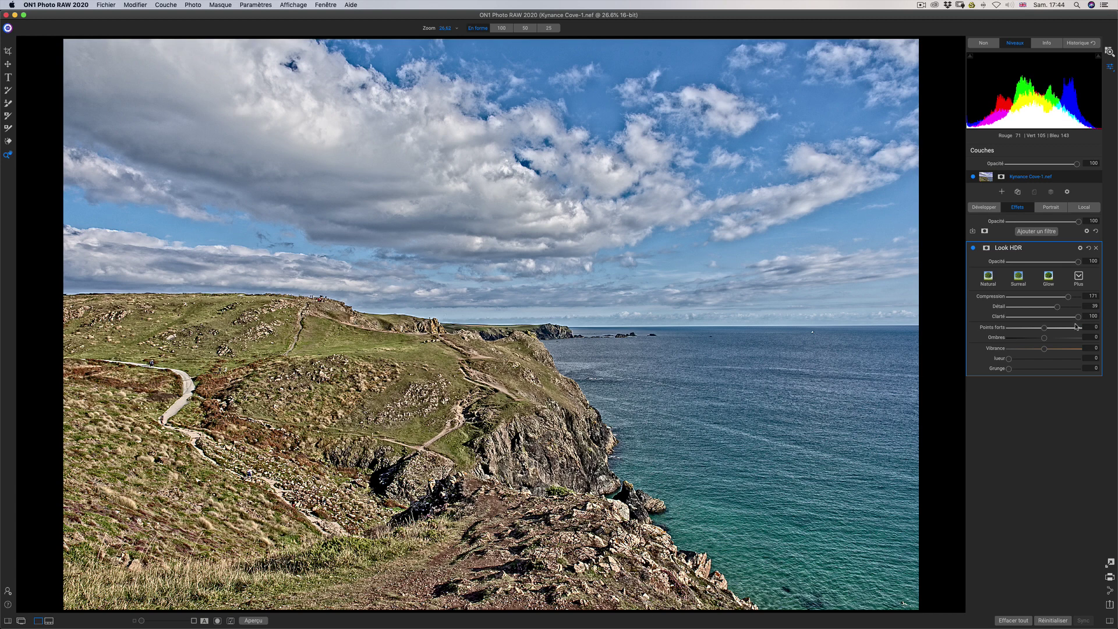
{"action": "left_click_drag", "start_coordinate": [1080, 318], "coordinate": [1088, 359]}
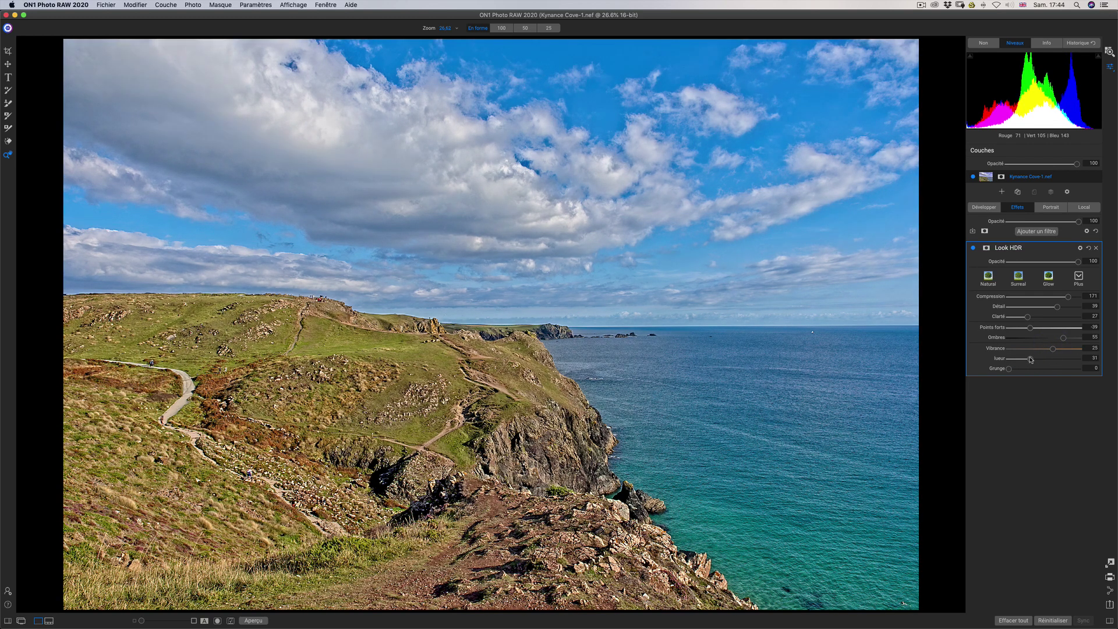
Step: Set the Look HDR filter's lueur to 61 and Grunge to 34, and reduce its Opacité to 54
{"action": "left_click", "coordinate": [1077, 353]}
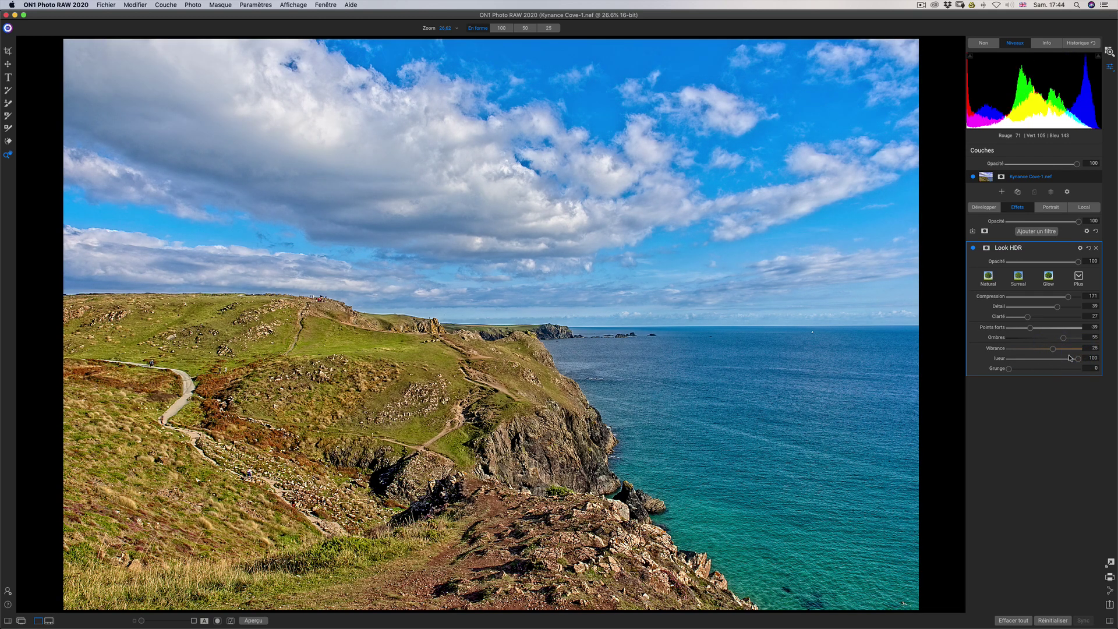
{"action": "left_click_drag", "start_coordinate": [1078, 359], "coordinate": [1040, 367]}
{"action": "left_click", "coordinate": [1032, 368]}
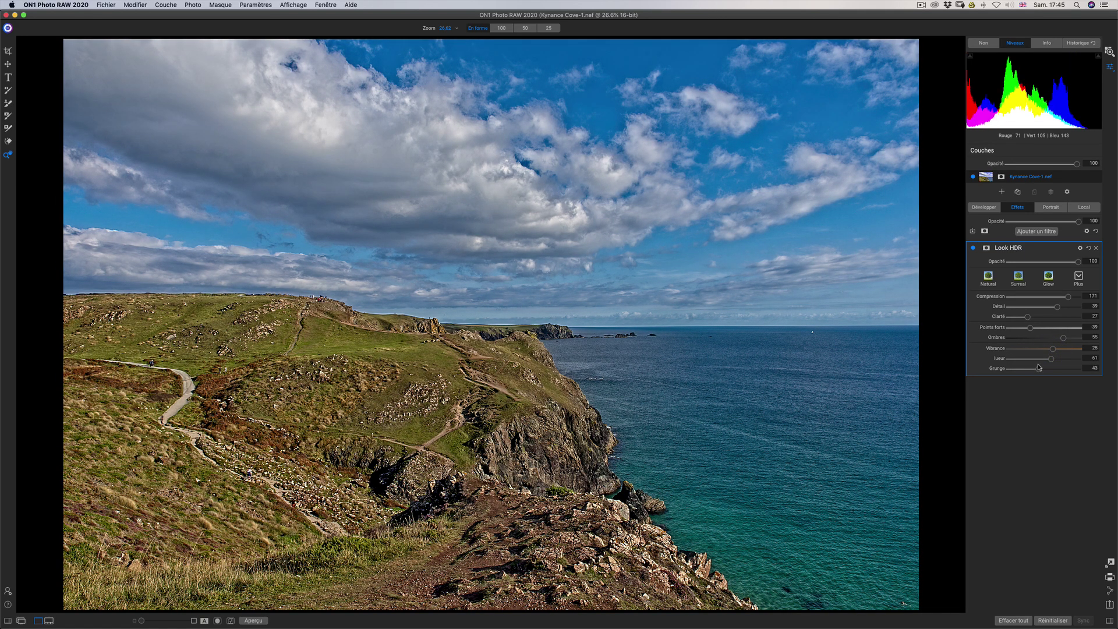
{"action": "left_click", "coordinate": [1032, 367]}
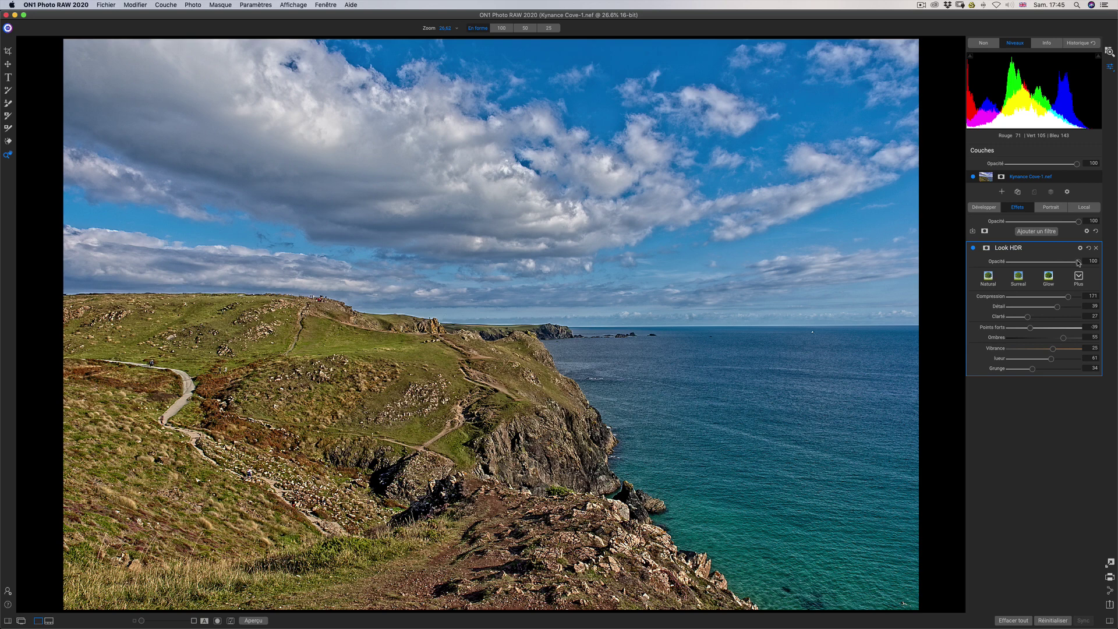
{"action": "left_click_drag", "start_coordinate": [1077, 263], "coordinate": [956, 269]}
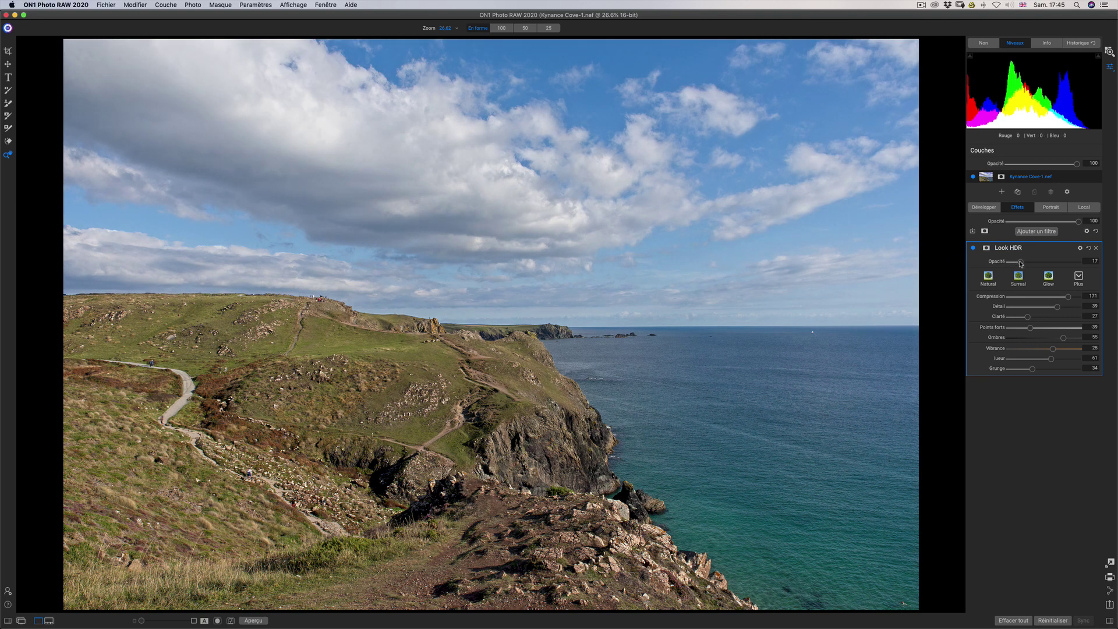
{"action": "left_click_drag", "start_coordinate": [1020, 263], "coordinate": [1047, 263]}
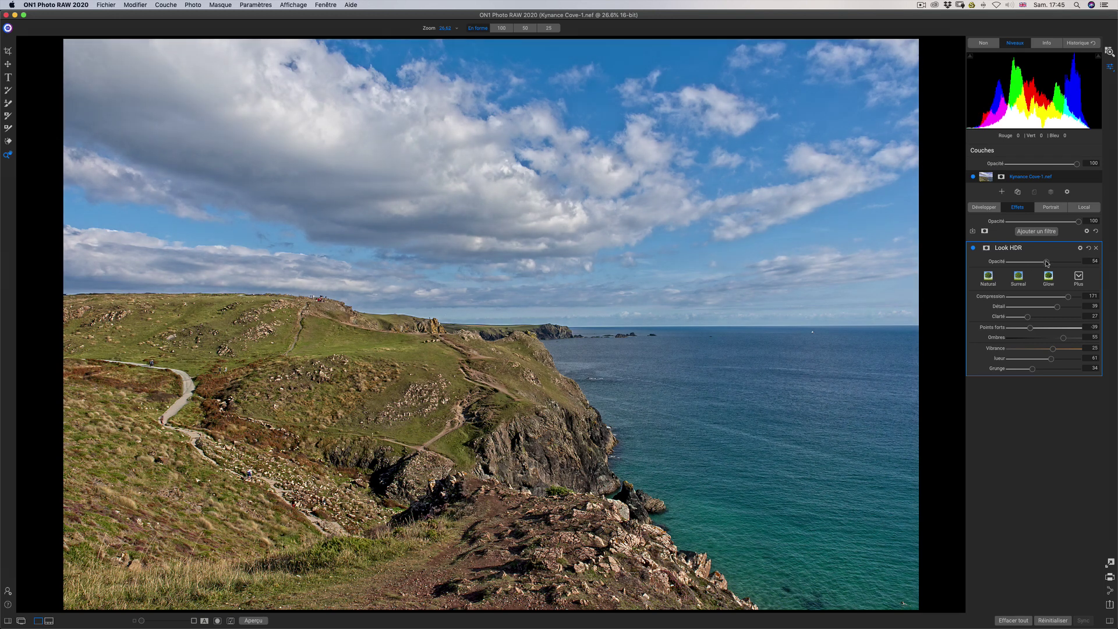
Step: Compare the photo with and without the Look HDR filter by switching the filter off and on repeatedly
{"action": "left_click", "coordinate": [972, 249]}
{"action": "left_click", "coordinate": [972, 249]}
{"action": "left_click", "coordinate": [972, 249]}
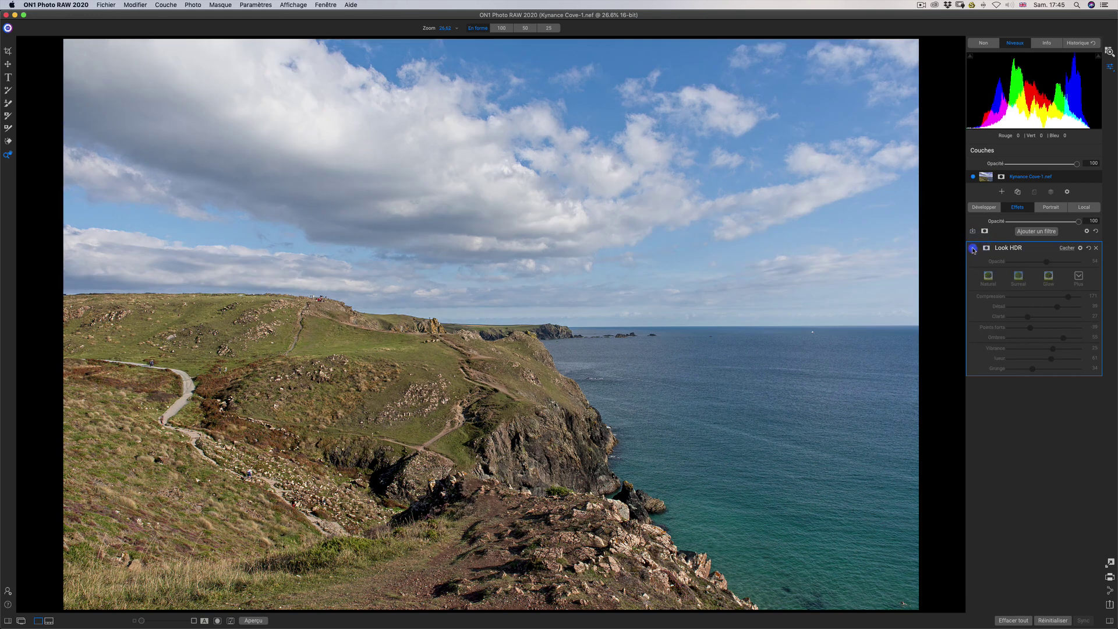
{"action": "left_click", "coordinate": [972, 249]}
{"action": "left_click", "coordinate": [972, 249]}
{"action": "left_click", "coordinate": [973, 248]}
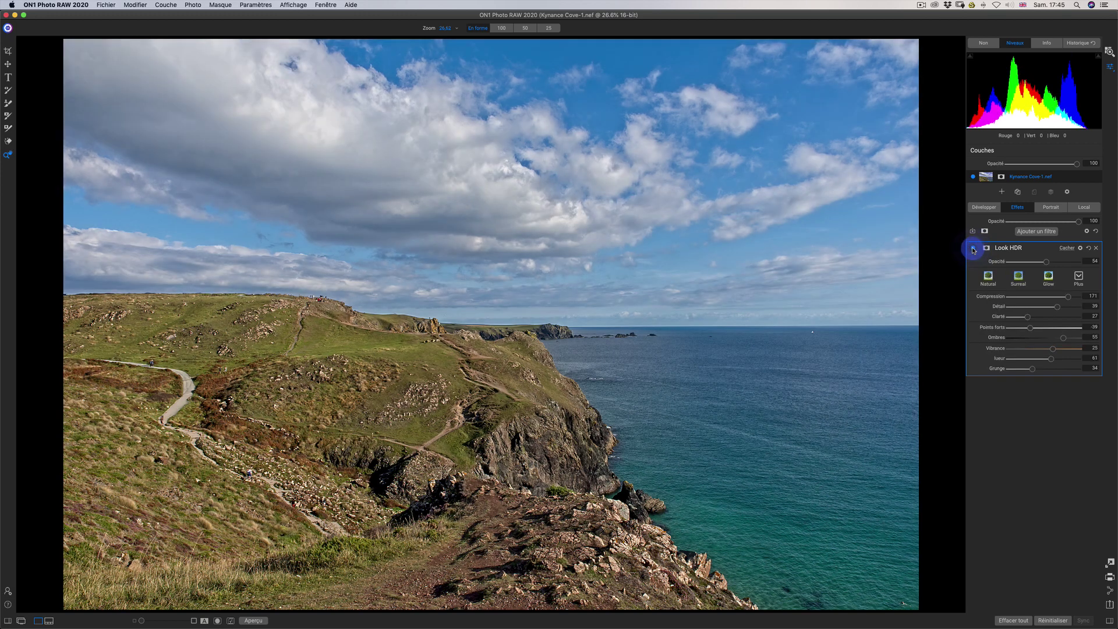
{"action": "left_click", "coordinate": [972, 249]}
{"action": "left_click", "coordinate": [972, 248]}
Step: Remove the Look HDR filter and add the lueur filter
{"action": "left_click", "coordinate": [1097, 249]}
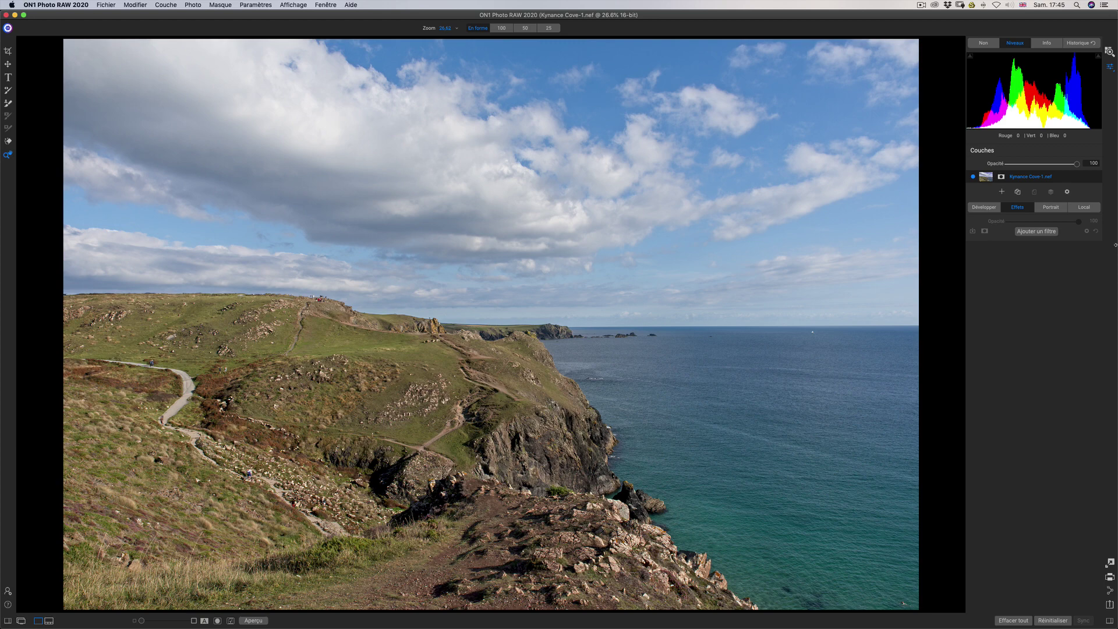
{"action": "left_click", "coordinate": [1039, 231]}
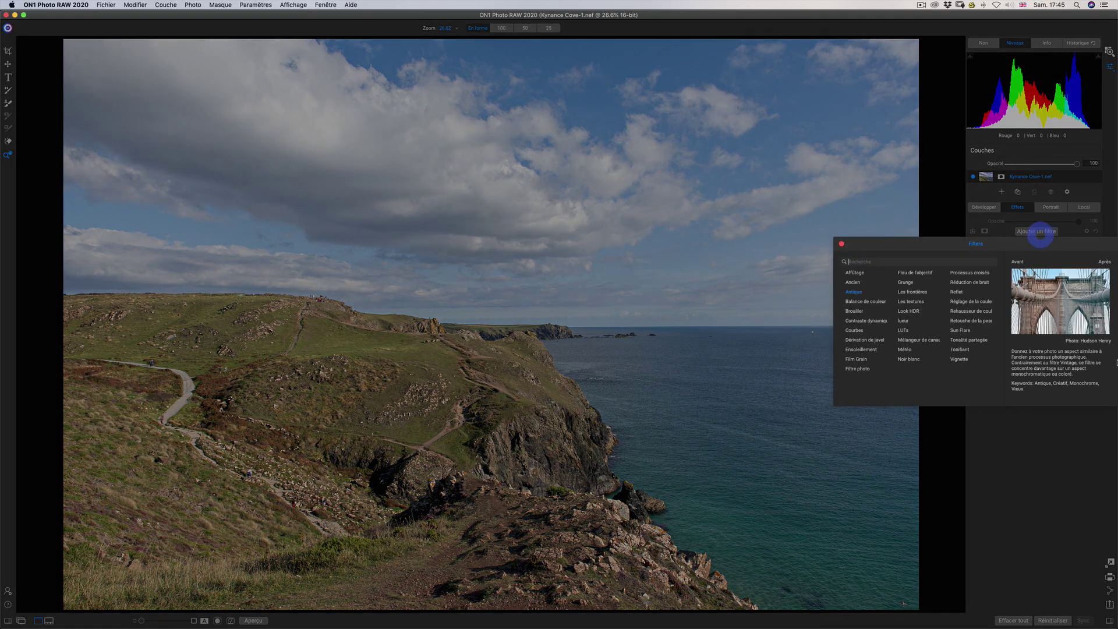
{"action": "left_click", "coordinate": [901, 322]}
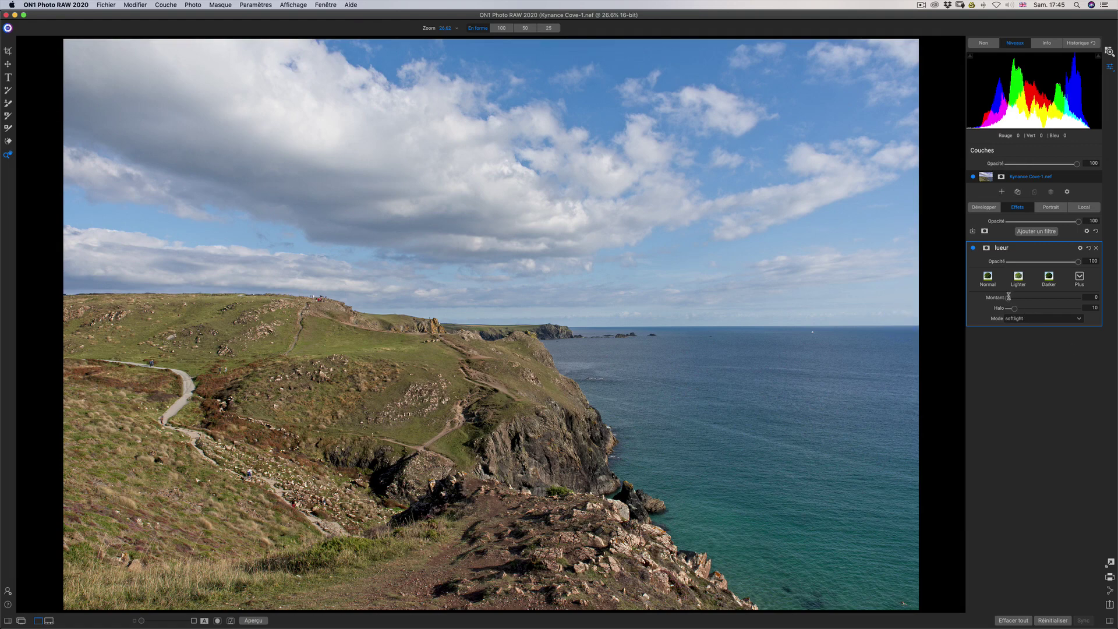
Step: Set the lueur filter's Montant to 77, try Halo at 100 and reduce it to 1
{"action": "left_click_drag", "start_coordinate": [1008, 297], "coordinate": [1042, 299]}
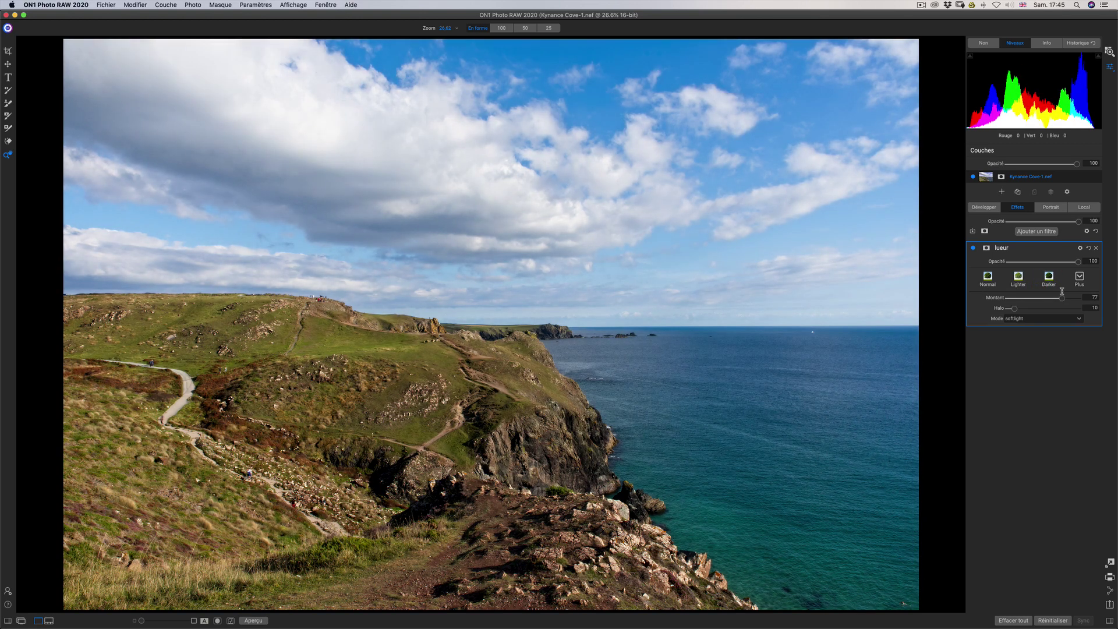
{"action": "left_click", "coordinate": [1062, 298]}
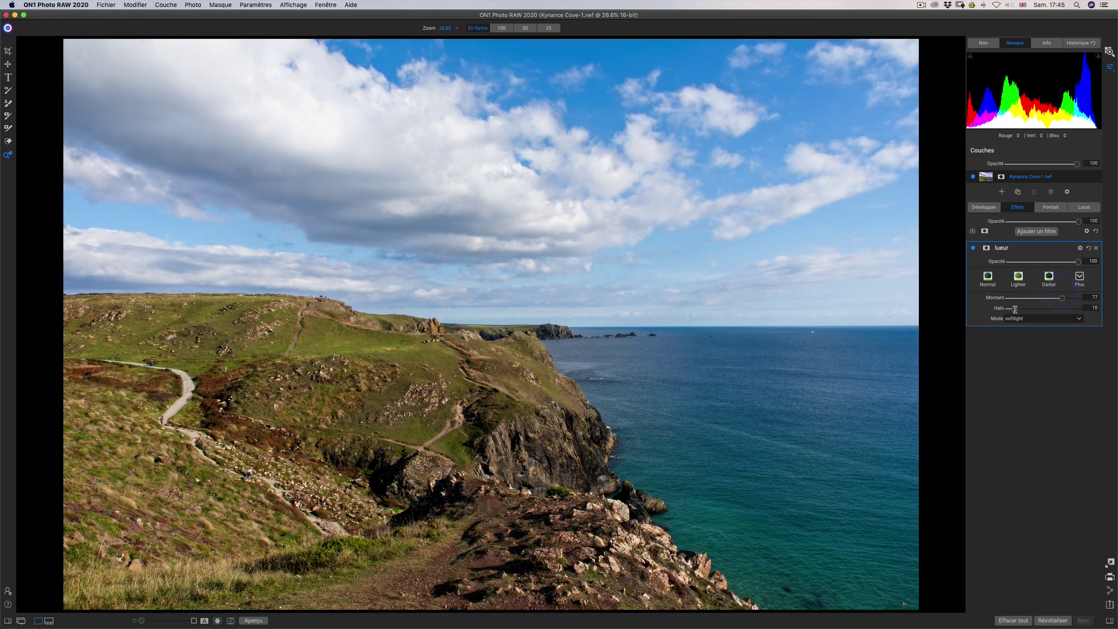
{"action": "left_click_drag", "start_coordinate": [1015, 308], "coordinate": [988, 314]}
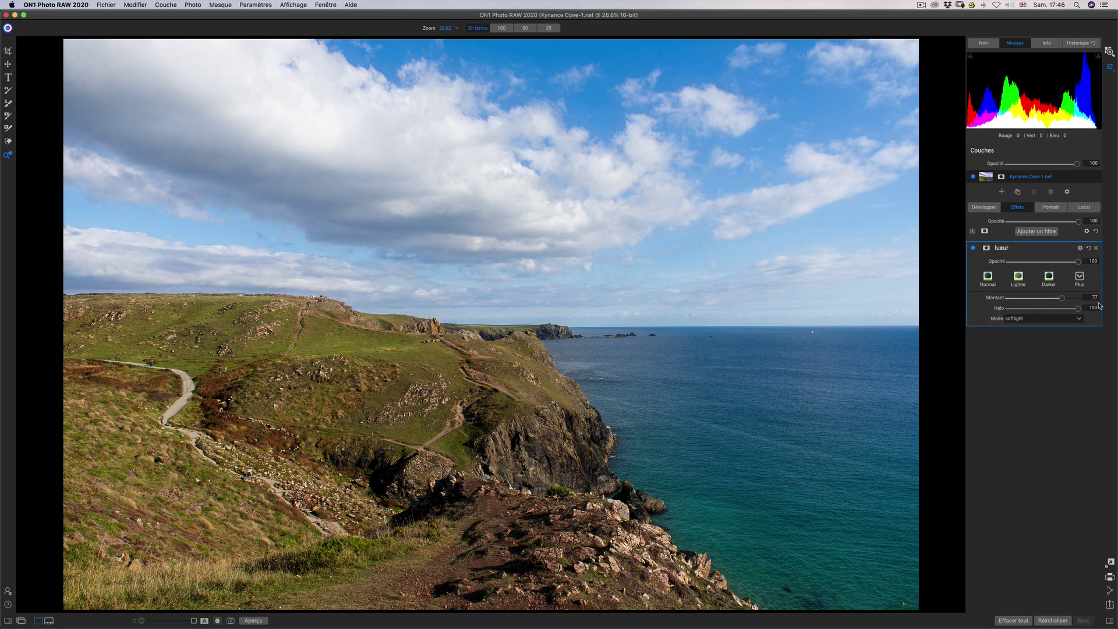
{"action": "mouse_move", "coordinate": [991, 307]}
{"action": "left_mouse_down"}
{"action": "mouse_move", "coordinate": [1006, 300]}
{"action": "mouse_move", "coordinate": [984, 301]}
{"action": "left_mouse_up"}
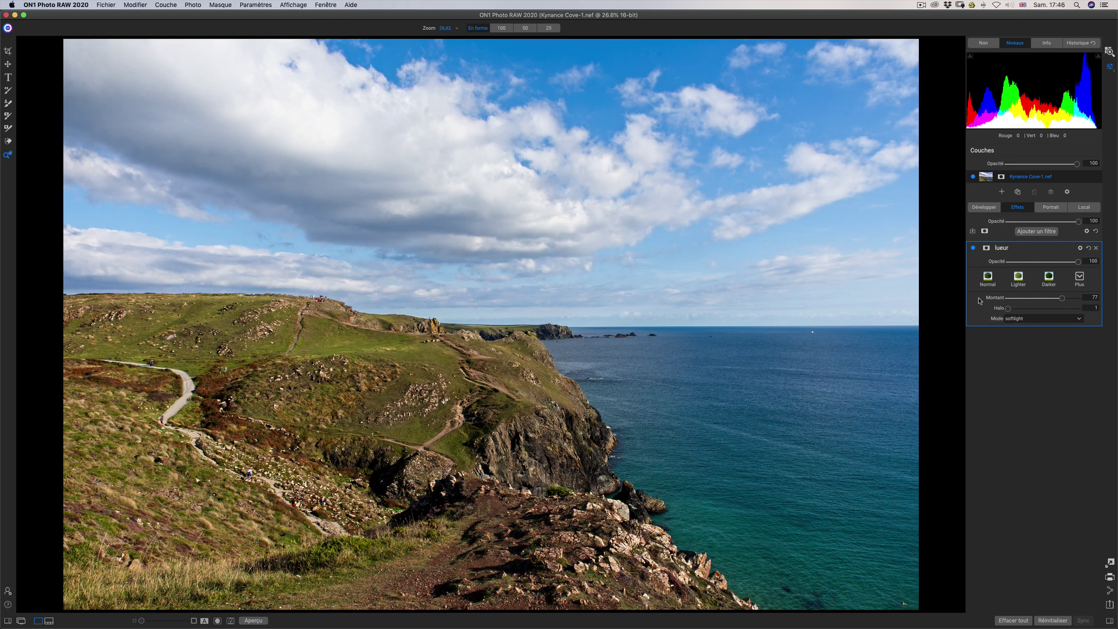
{"action": "left_click", "coordinate": [472, 328]}
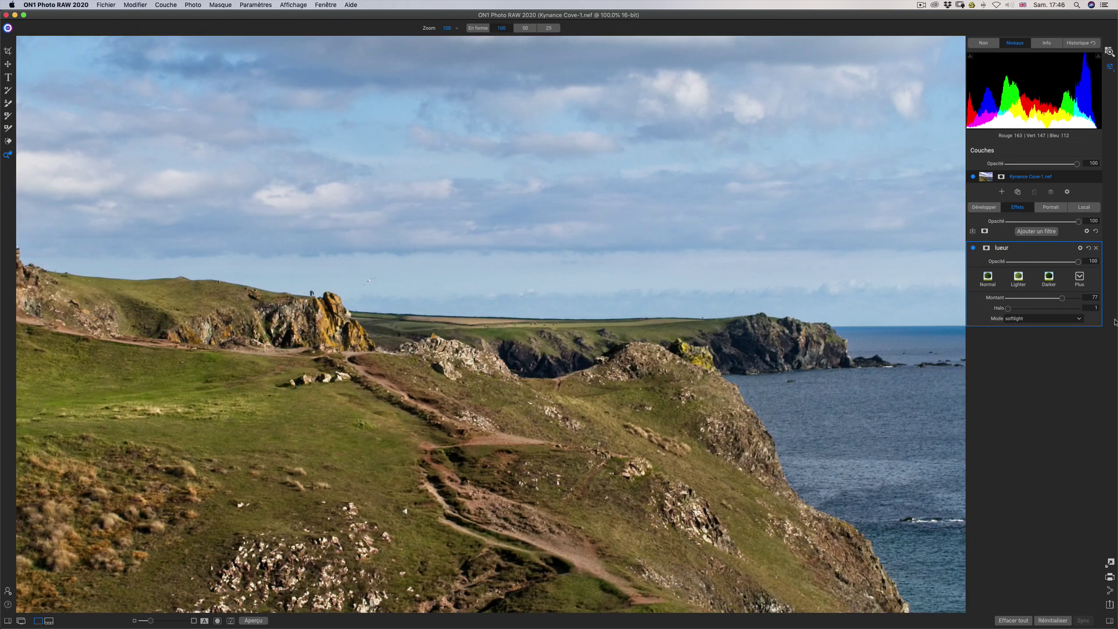
Step: Set the lueur filter's Montant to 100, raise Halo to near its midpoint and switch Mode to Lumière douce forte
{"action": "left_click_drag", "start_coordinate": [1062, 298], "coordinate": [1116, 298]}
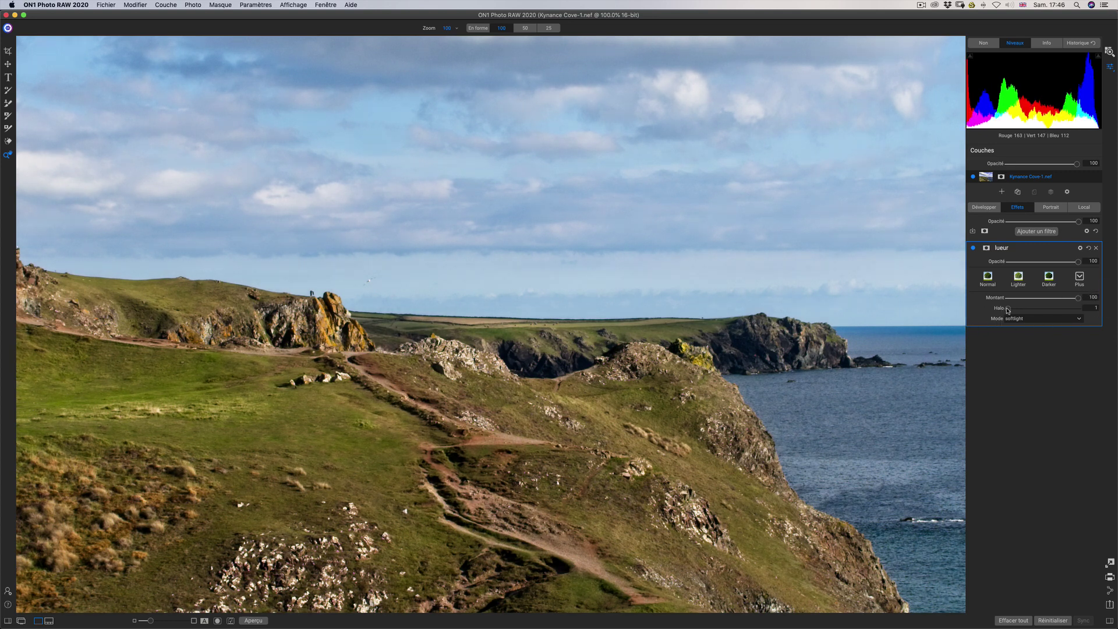
{"action": "left_click_drag", "start_coordinate": [1009, 309], "coordinate": [1043, 309]}
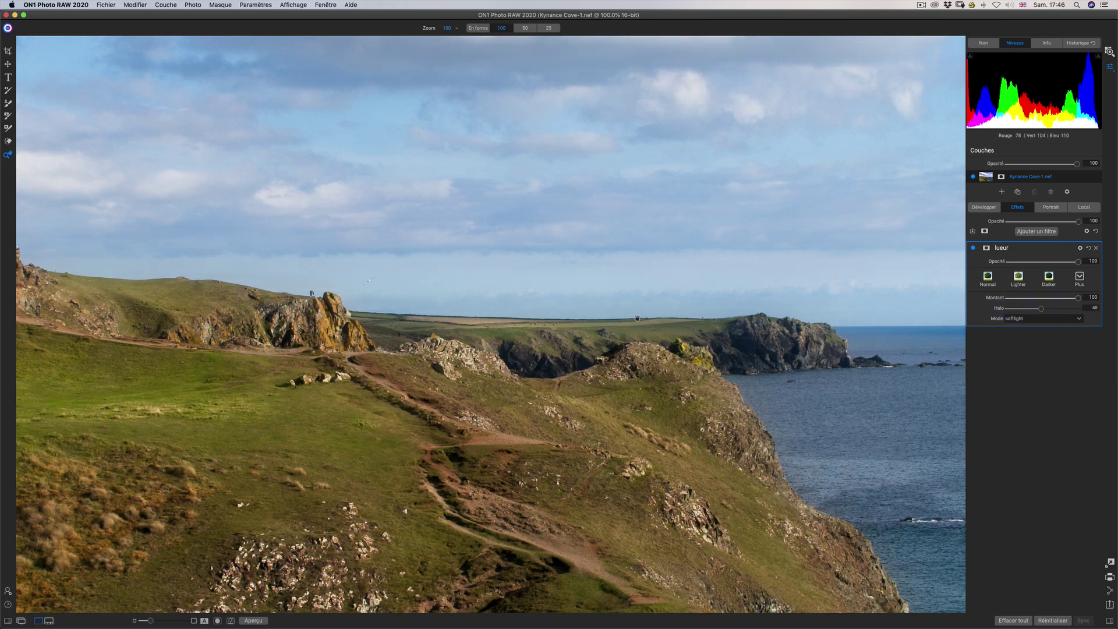
{"action": "left_click", "coordinate": [1078, 319]}
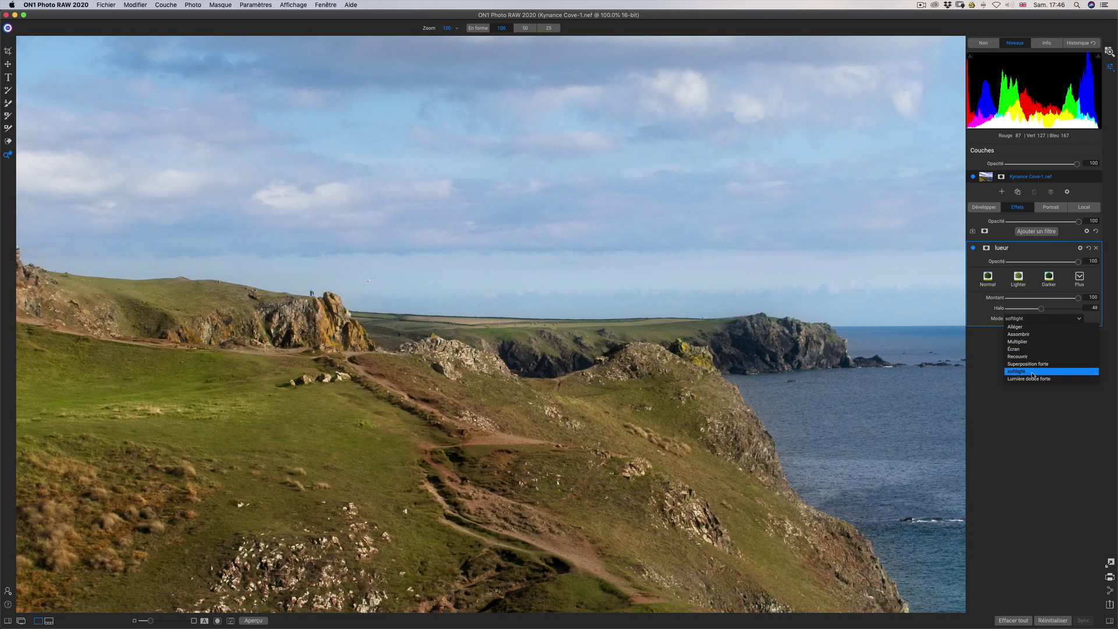
{"action": "left_click", "coordinate": [1030, 379]}
{"action": "left_click", "coordinate": [722, 411]}
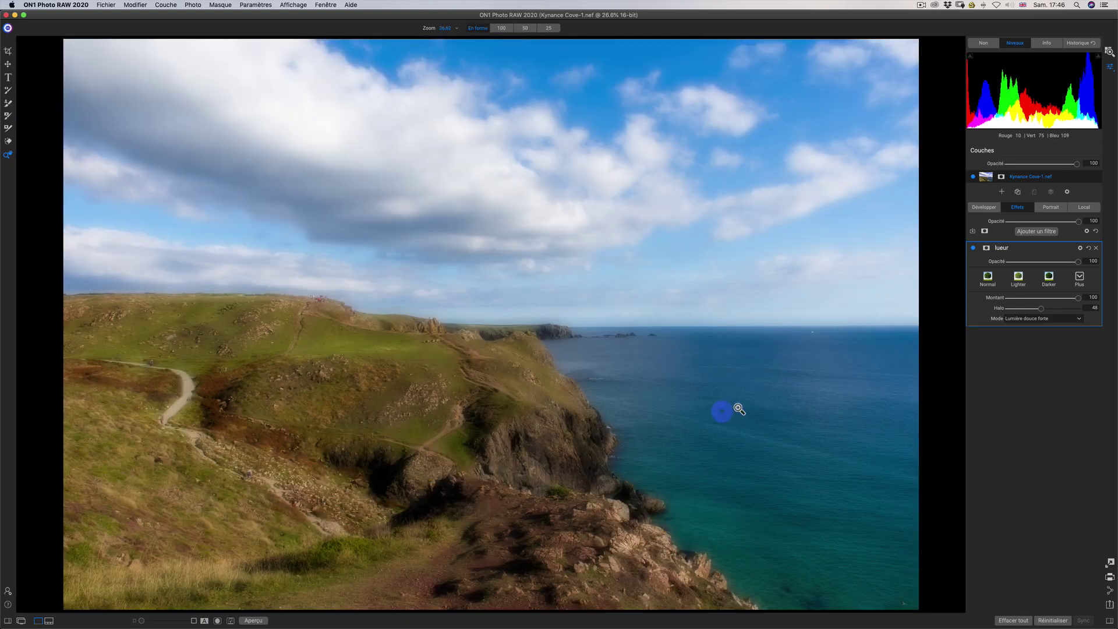
Step: Set lueur to Écran mode with Montant 40 and Opacité 50, and compare the photo with the filter off and on
{"action": "left_click", "coordinate": [1058, 319]}
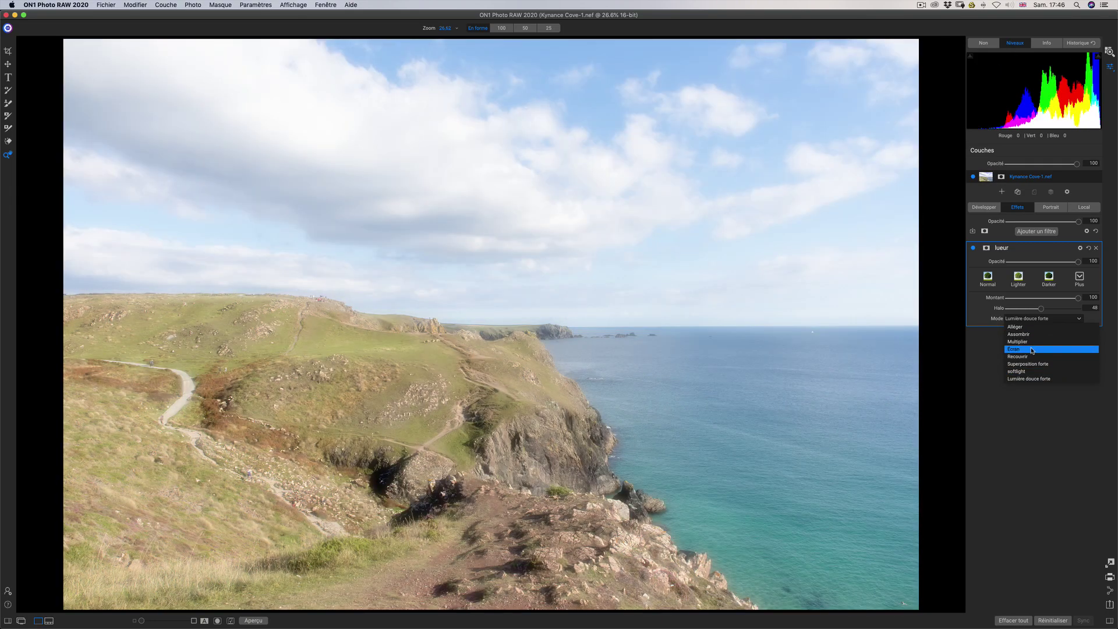
{"action": "left_click", "coordinate": [1032, 349]}
{"action": "left_click_drag", "start_coordinate": [1079, 299], "coordinate": [1035, 298]}
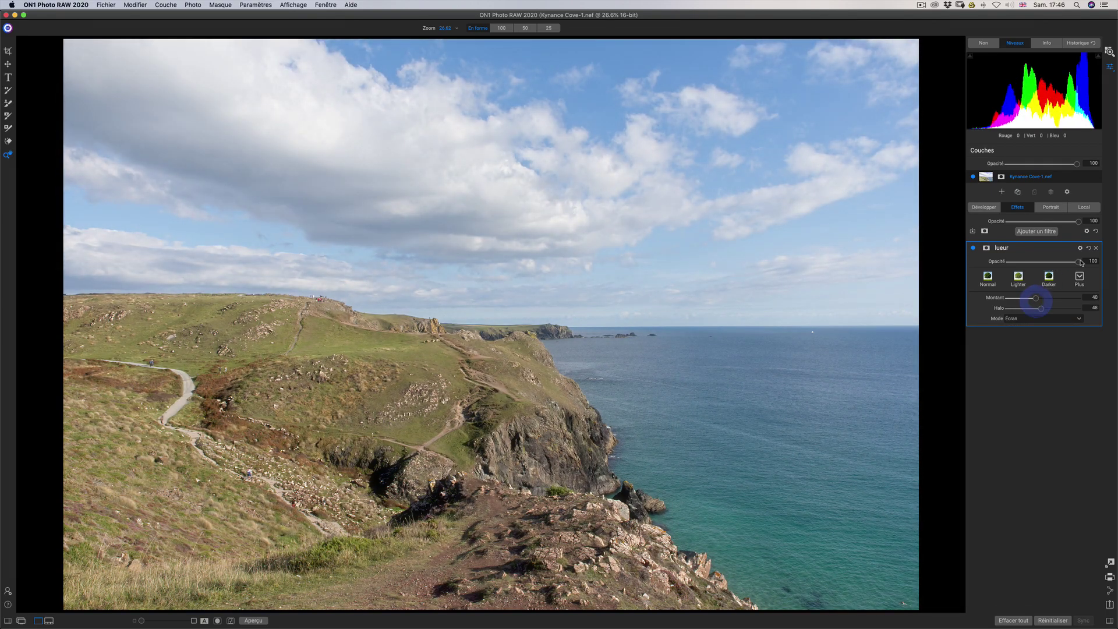
{"action": "left_click_drag", "start_coordinate": [1078, 261], "coordinate": [1044, 263]}
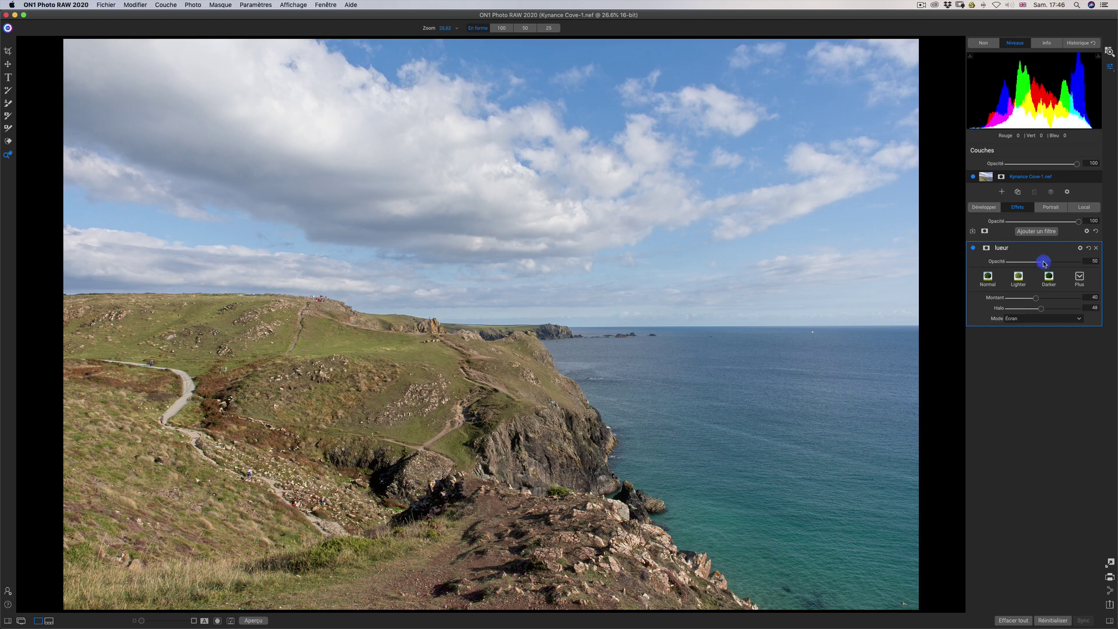
{"action": "left_click", "coordinate": [973, 249]}
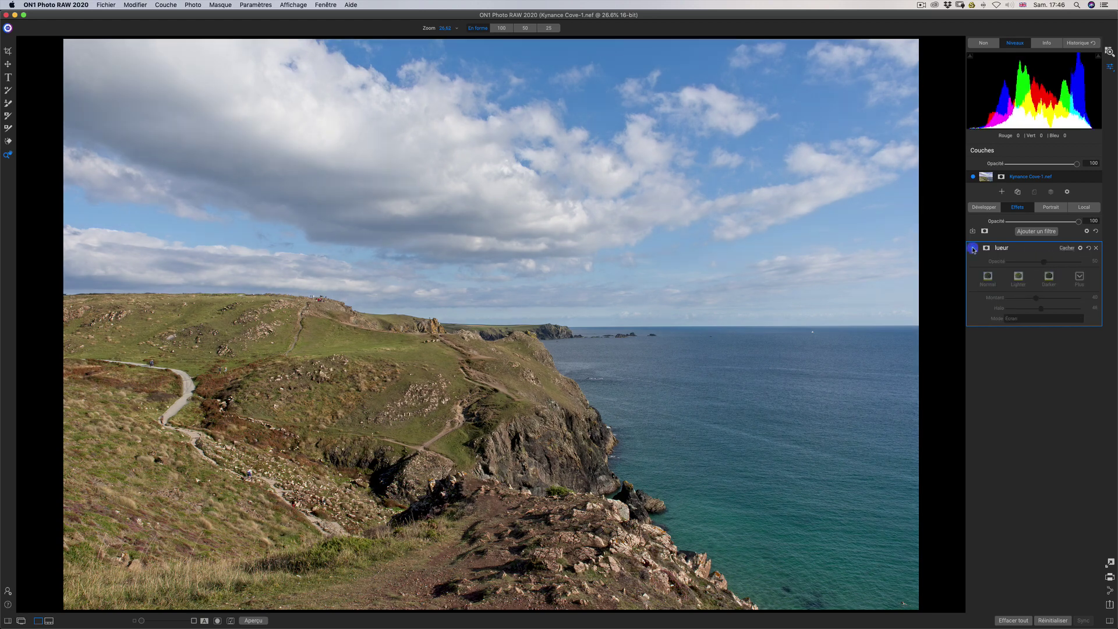
{"action": "left_click", "coordinate": [972, 248]}
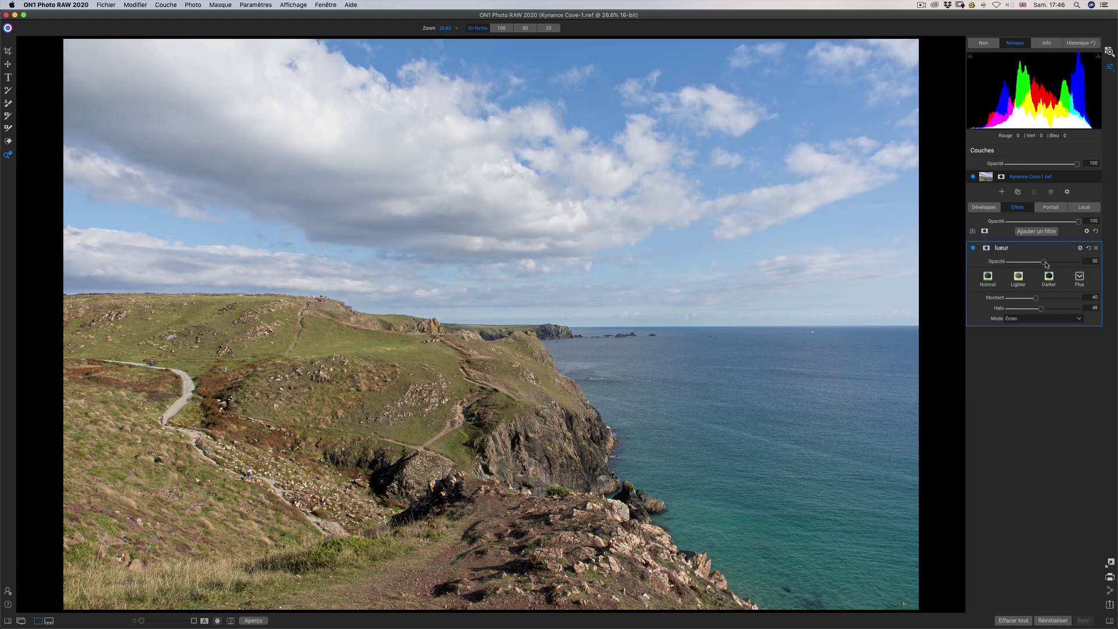
Step: Restore lueur's Opacité to 100 and try its Darker and Normal styles
{"action": "left_click_drag", "start_coordinate": [1044, 262], "coordinate": [1081, 262]}
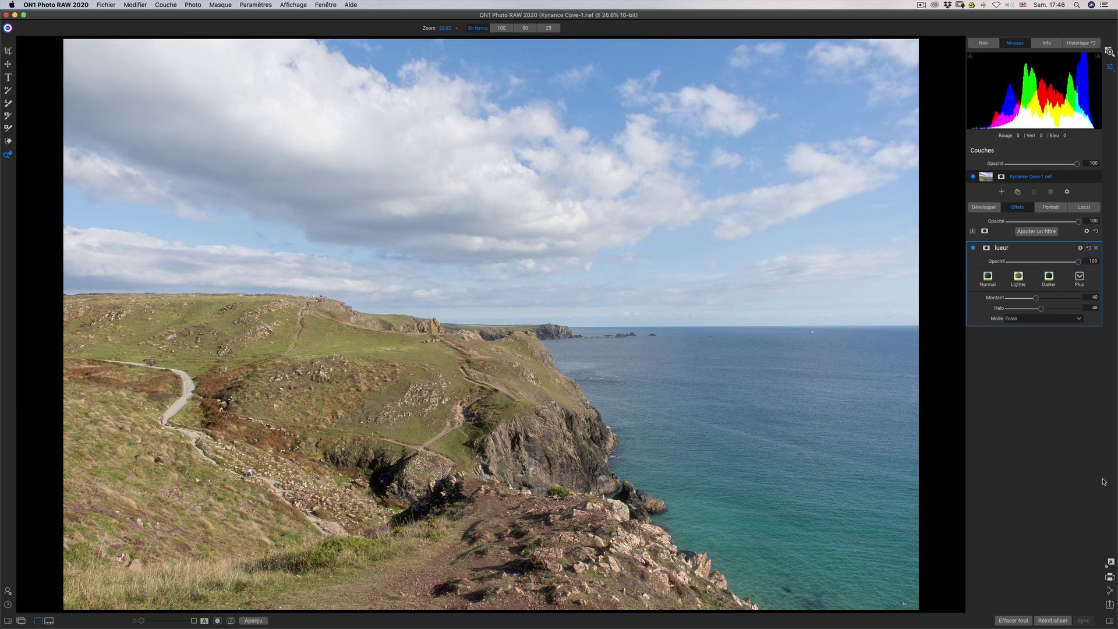
{"action": "left_click", "coordinate": [1080, 286]}
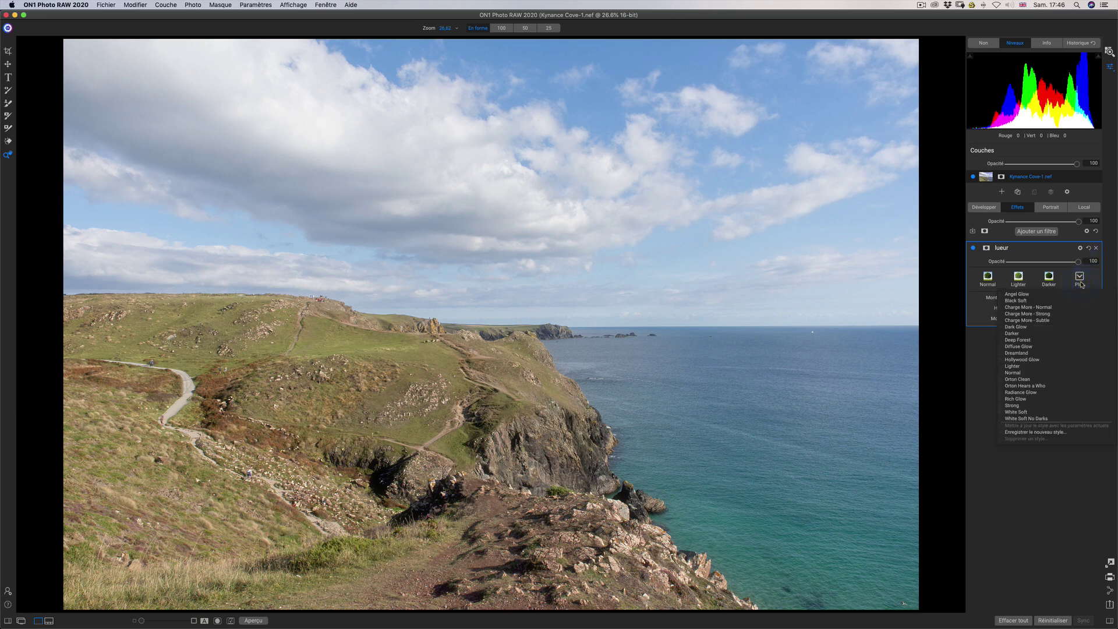
{"action": "left_click", "coordinate": [1048, 278]}
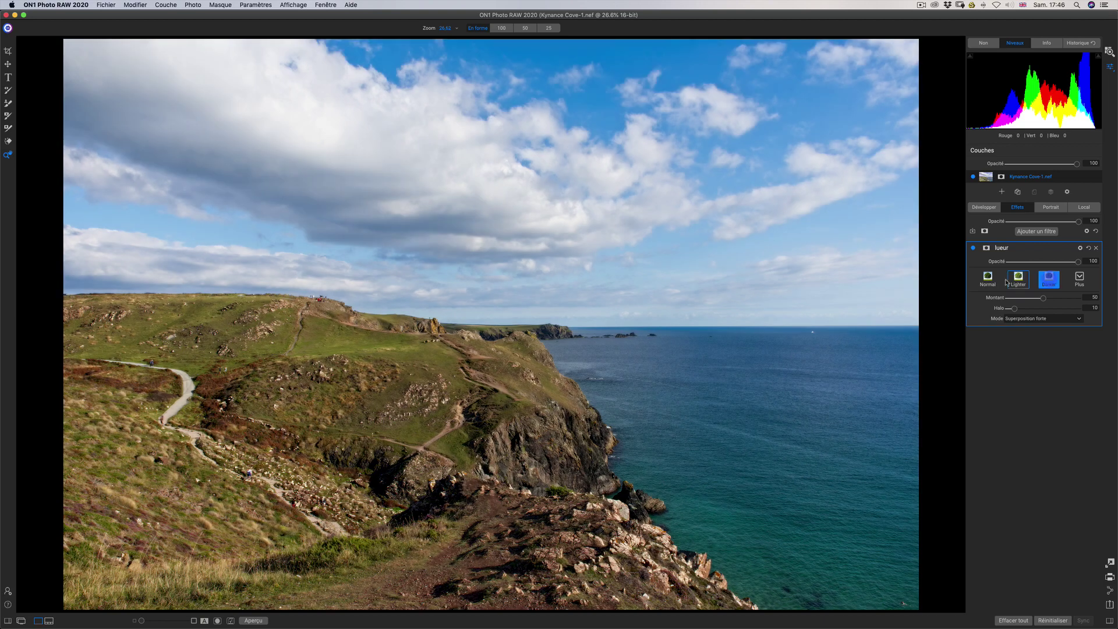
{"action": "left_click", "coordinate": [988, 278]}
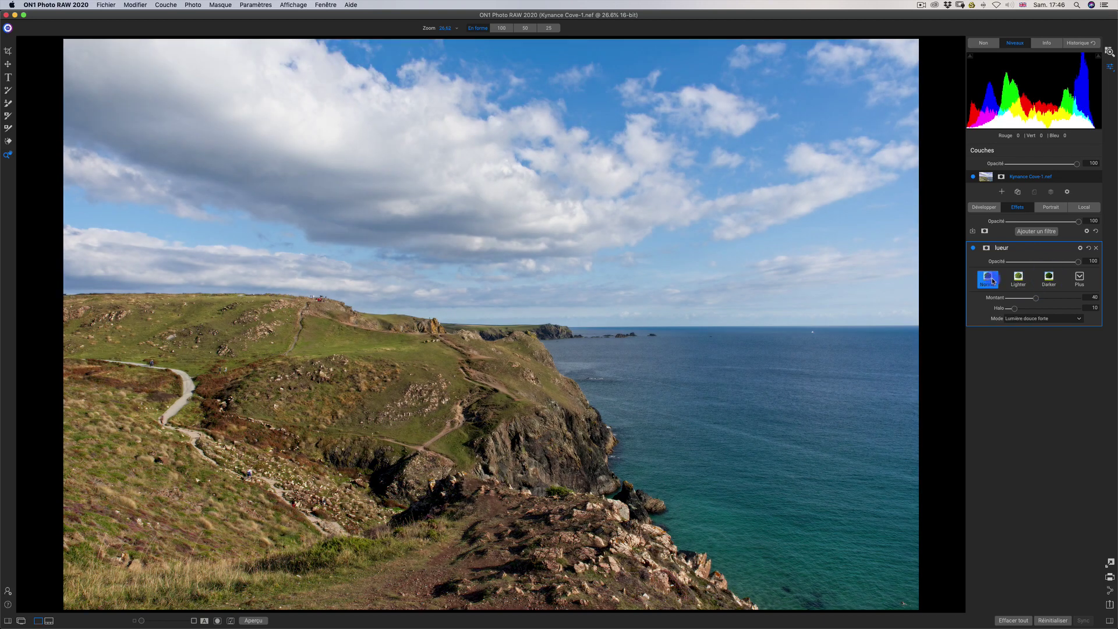
Step: Remove the lueur filter and add the LUTs filter
{"action": "left_click", "coordinate": [1096, 249]}
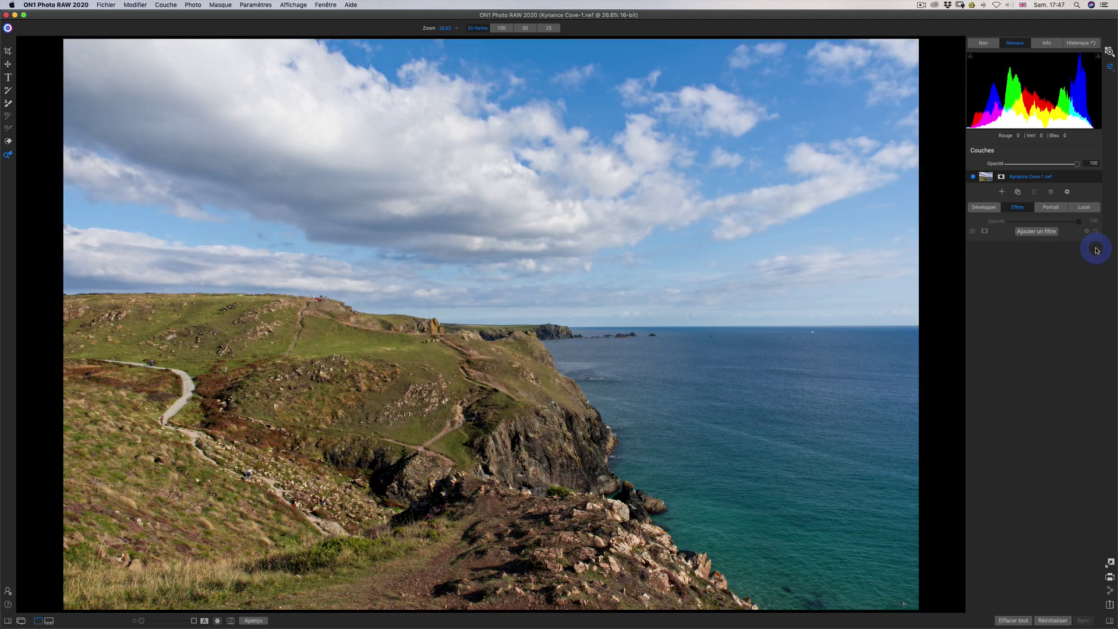
{"action": "left_click", "coordinate": [1046, 233]}
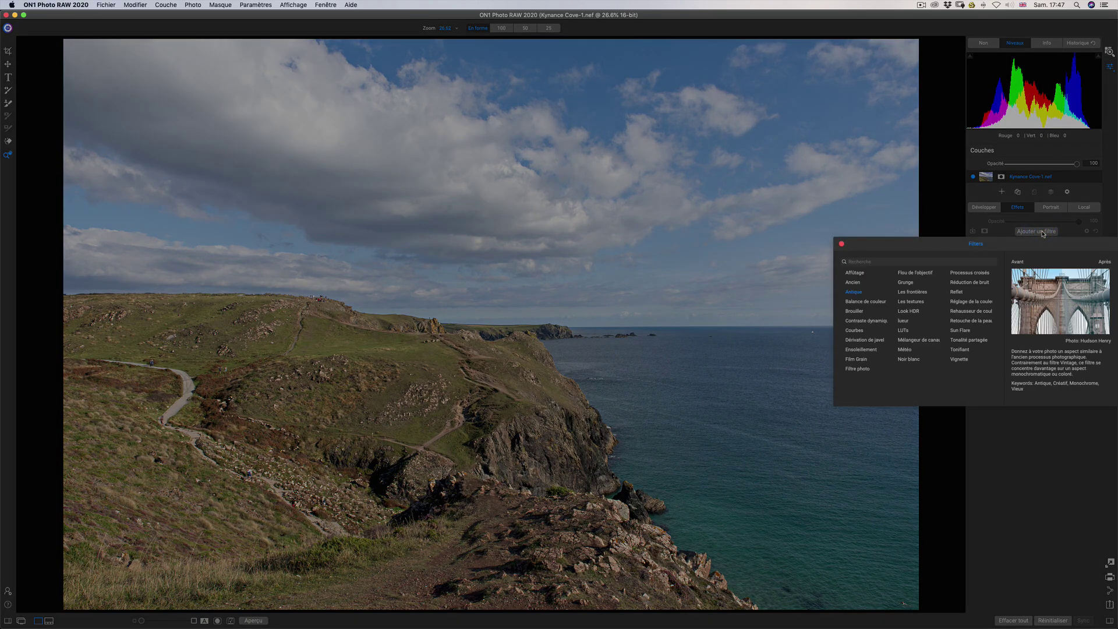
{"action": "left_click", "coordinate": [903, 331]}
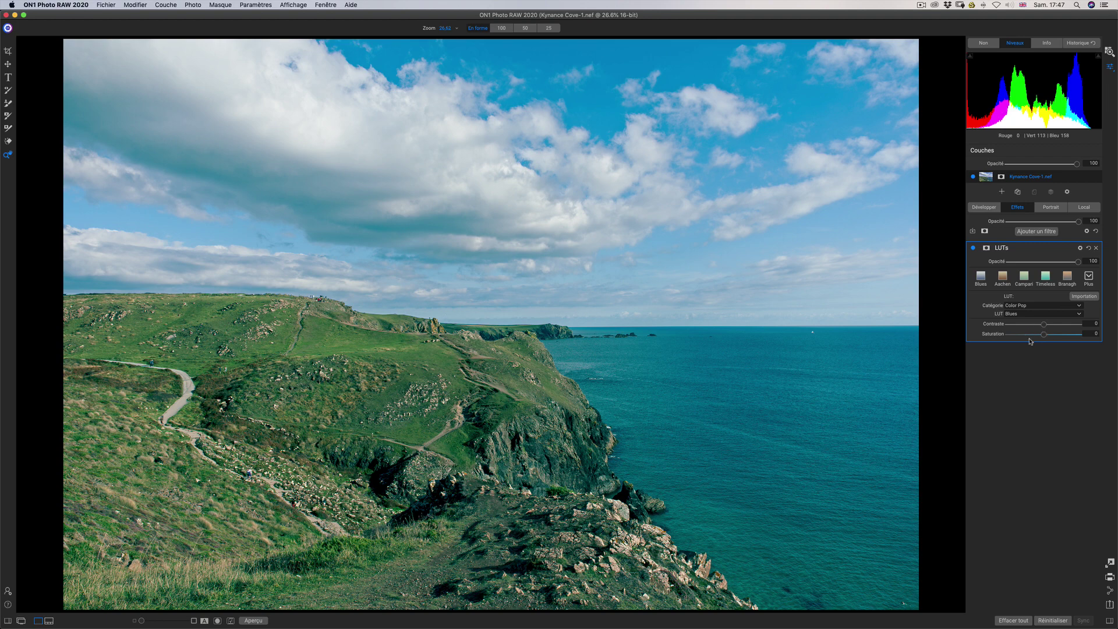
Step: Try the LUTs styles Aachen, Campari, Timeless, Branagh and Warm Ink, and reselect the Black and White category
{"action": "left_click", "coordinate": [1002, 278]}
{"action": "left_click", "coordinate": [1026, 279]}
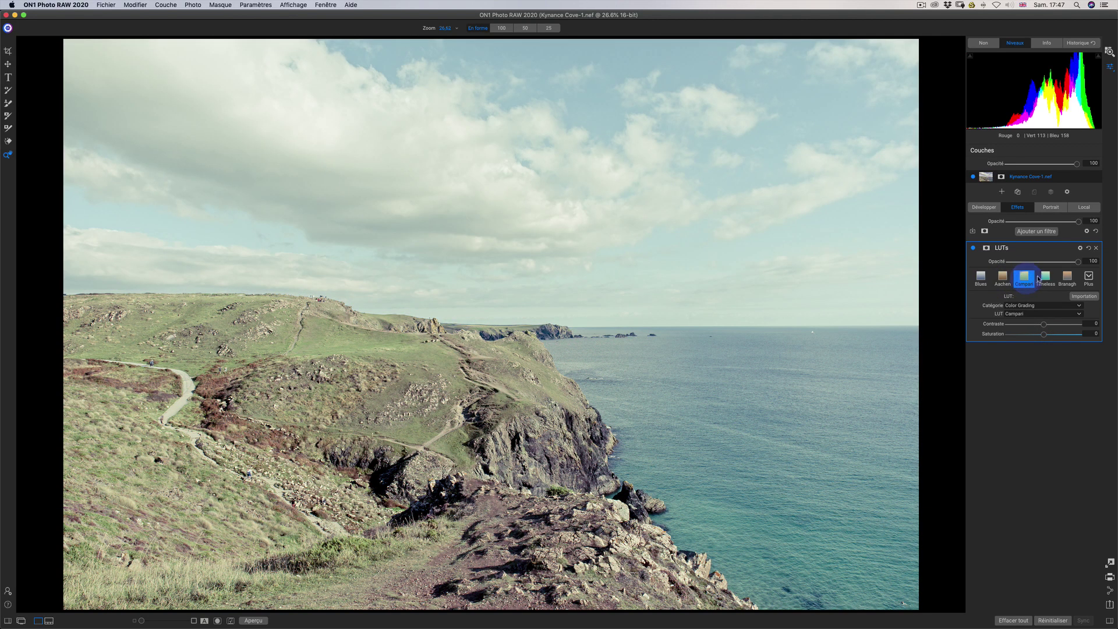
{"action": "left_click", "coordinate": [1045, 277]}
{"action": "left_click", "coordinate": [1067, 277]}
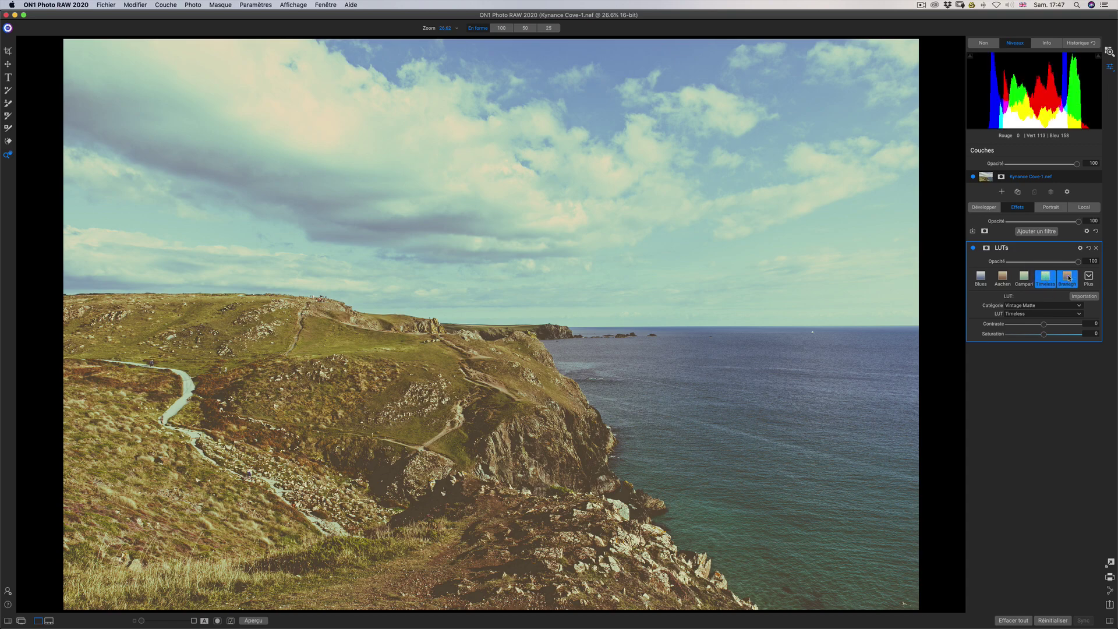
{"action": "left_click", "coordinate": [1092, 278]}
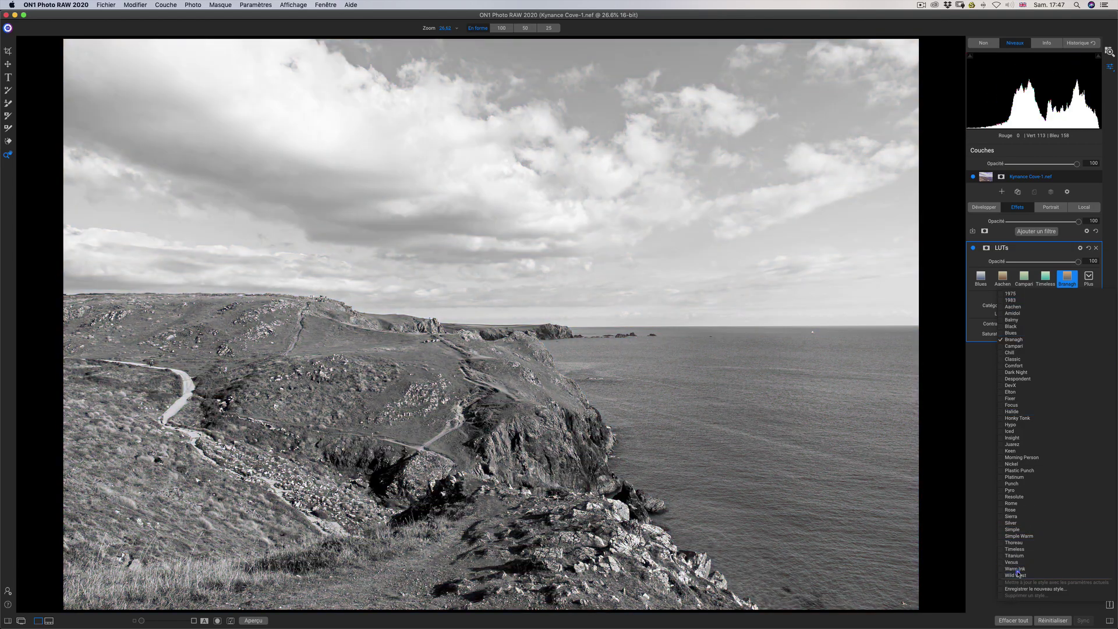
{"action": "left_click", "coordinate": [1014, 569]}
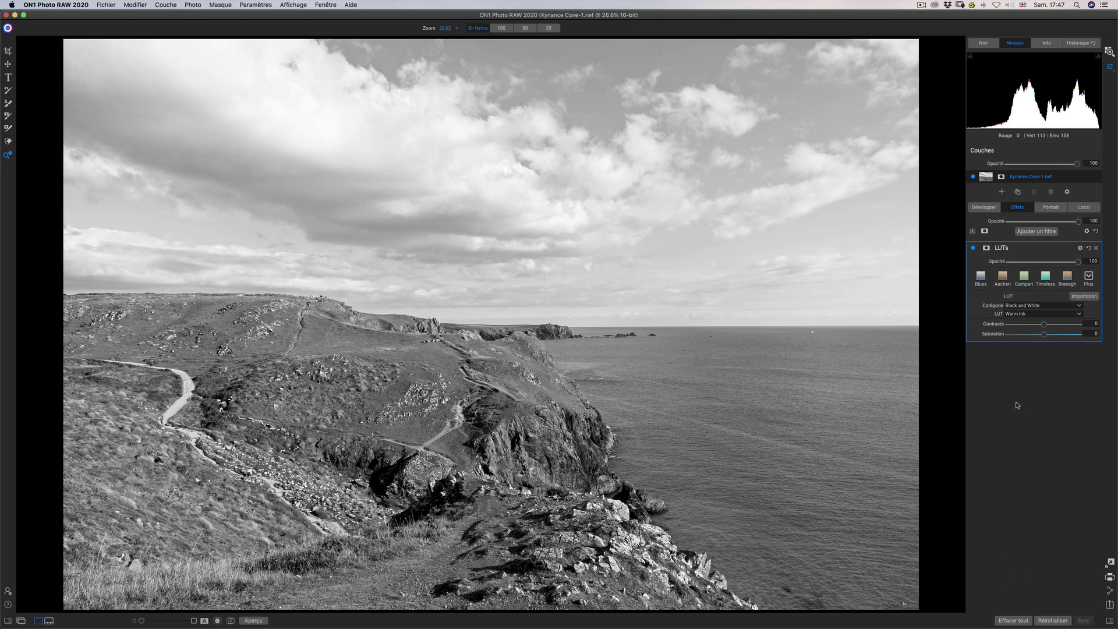
{"action": "left_click", "coordinate": [1057, 309]}
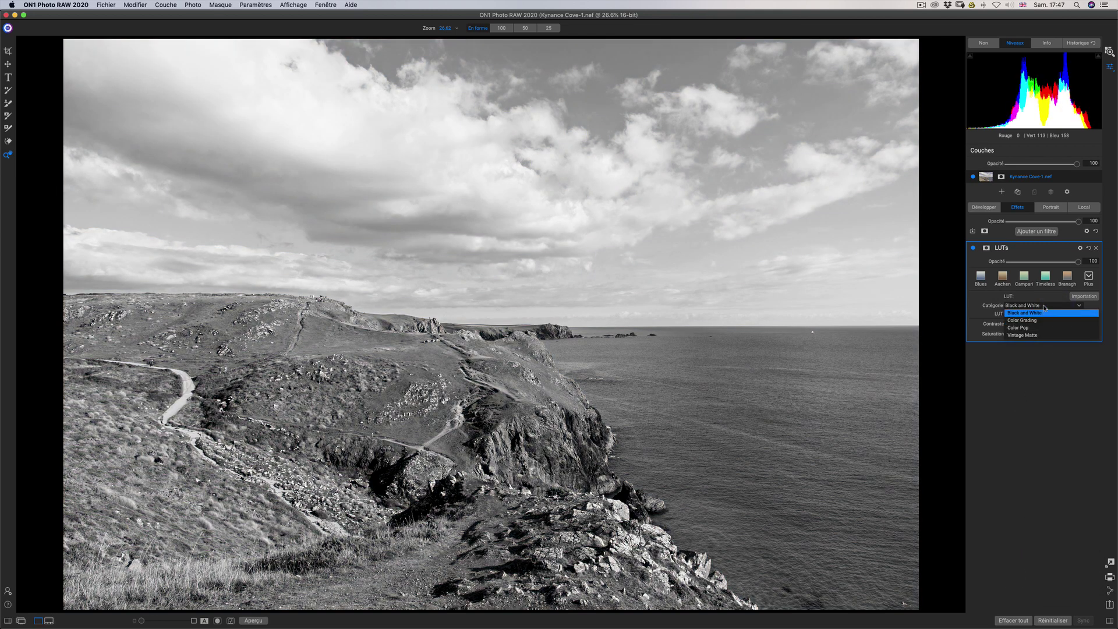
{"action": "left_click", "coordinate": [1044, 309]}
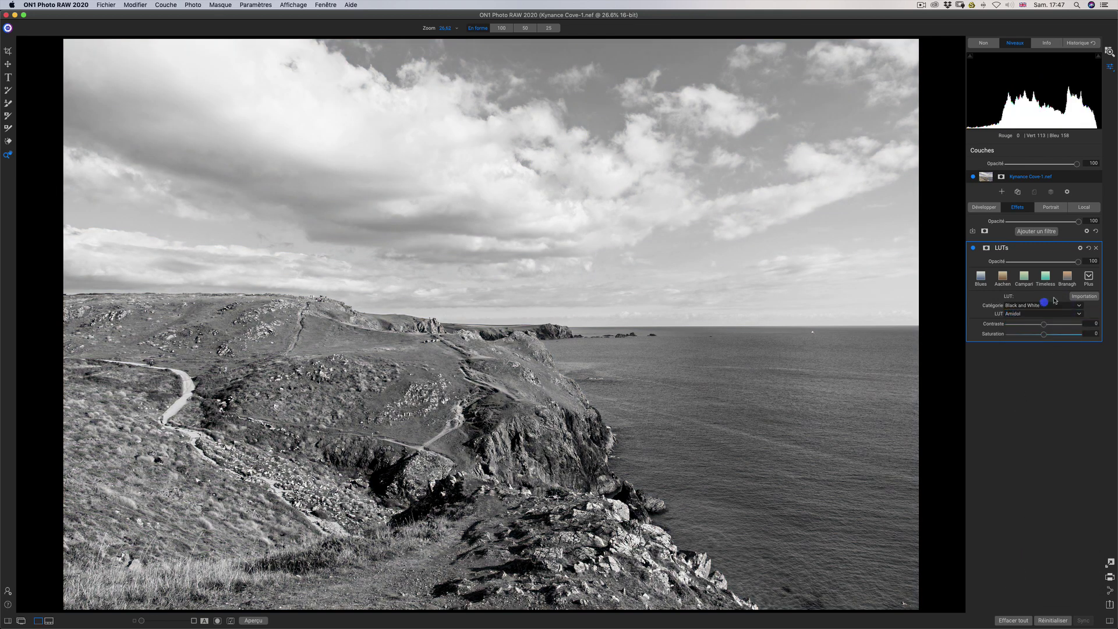
Step: Apply the Punch style to the LUTs filter and set Contraste to 46 and Saturation to -40
{"action": "left_click", "coordinate": [1087, 278]}
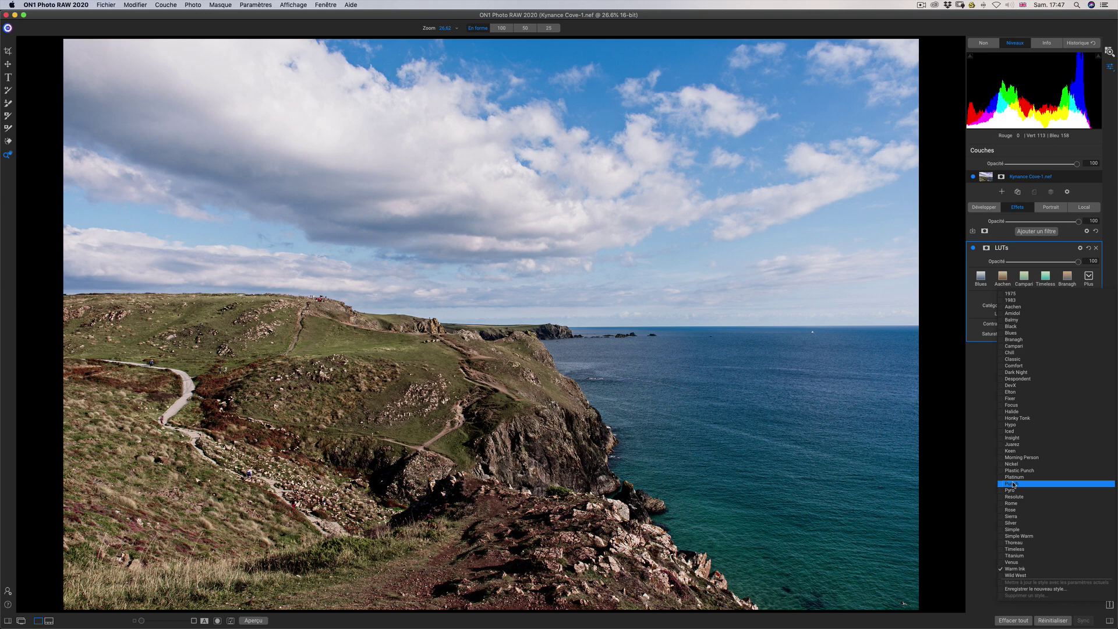
{"action": "left_click", "coordinate": [1012, 484]}
{"action": "left_click_drag", "start_coordinate": [1044, 324], "coordinate": [1019, 334]}
{"action": "double_click", "coordinate": [1020, 335]}
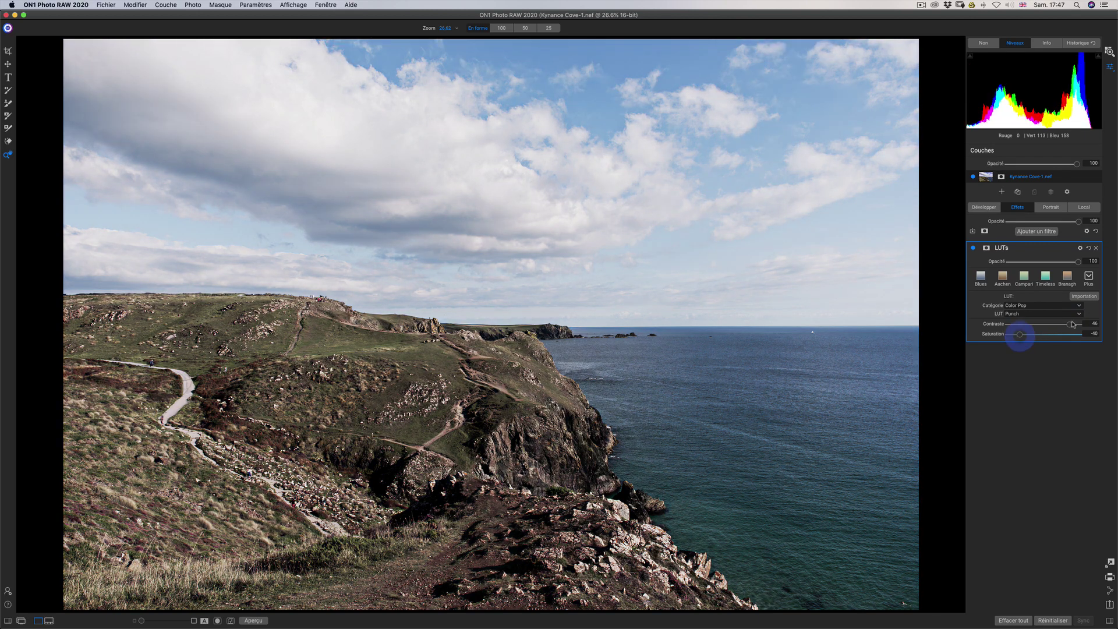
Step: Try the Plastic Punch LUT, and switch the LUTs filter's category to Black and White
{"action": "left_click", "coordinate": [1044, 314]}
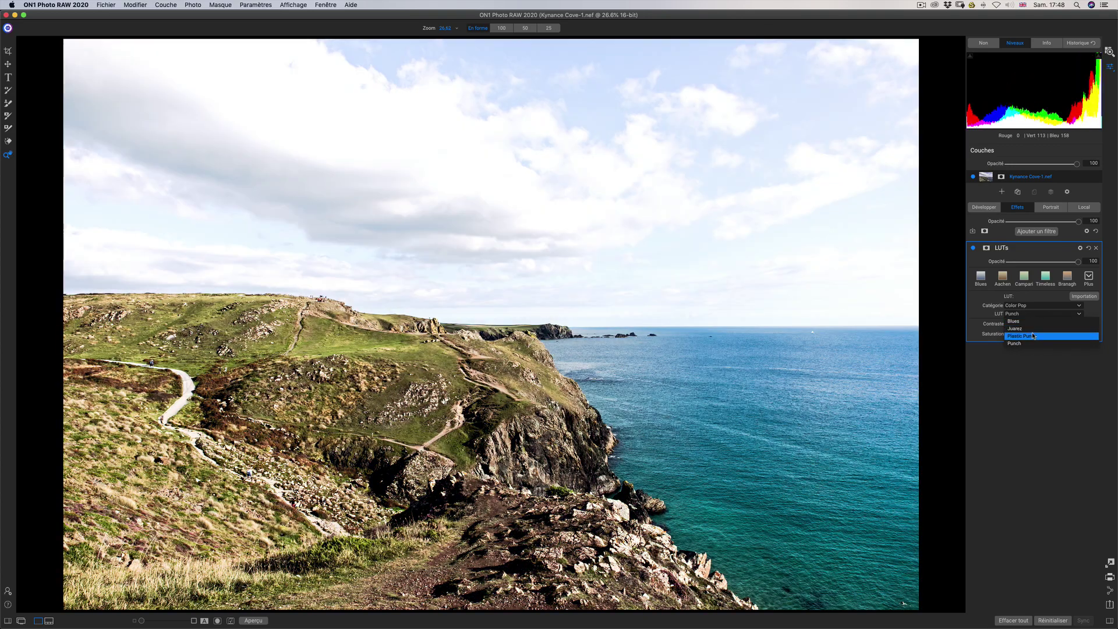
{"action": "left_click", "coordinate": [1033, 336]}
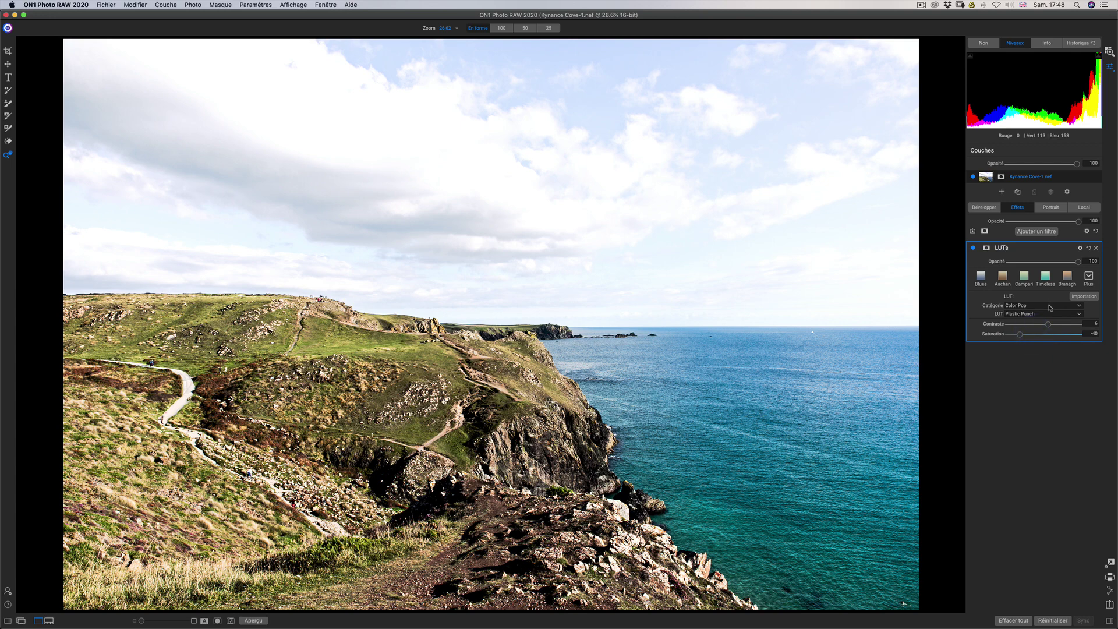
{"action": "left_click", "coordinate": [1050, 306]}
{"action": "left_click", "coordinate": [1045, 314]}
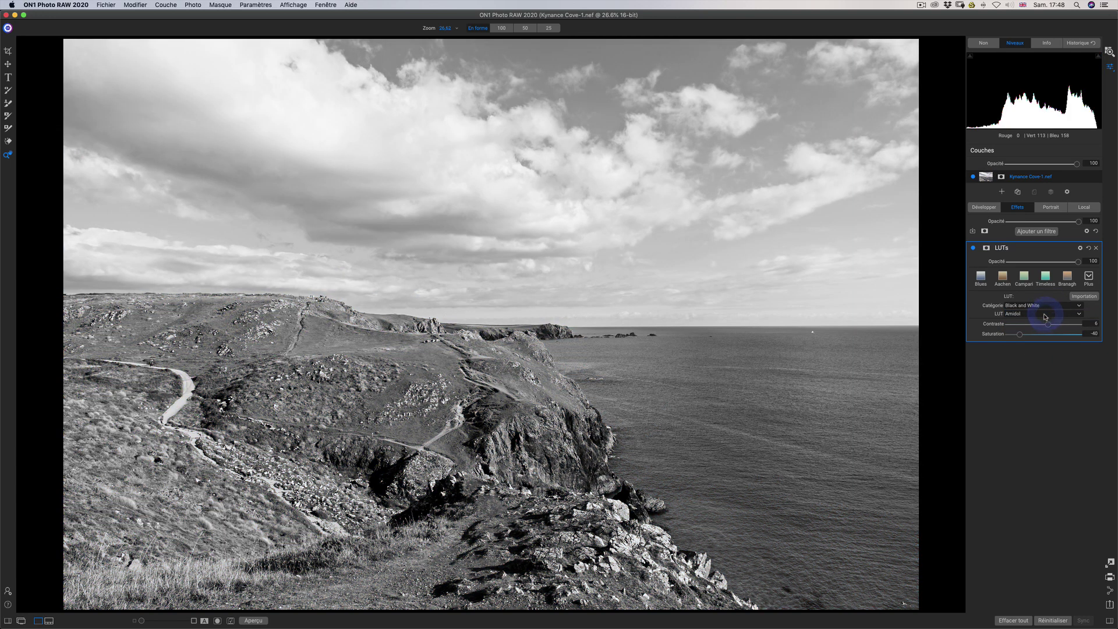
Step: Reset the LUTs filter, and view the LUT import dialog in the Directeur des extras without importing anything
{"action": "left_click", "coordinate": [1088, 249]}
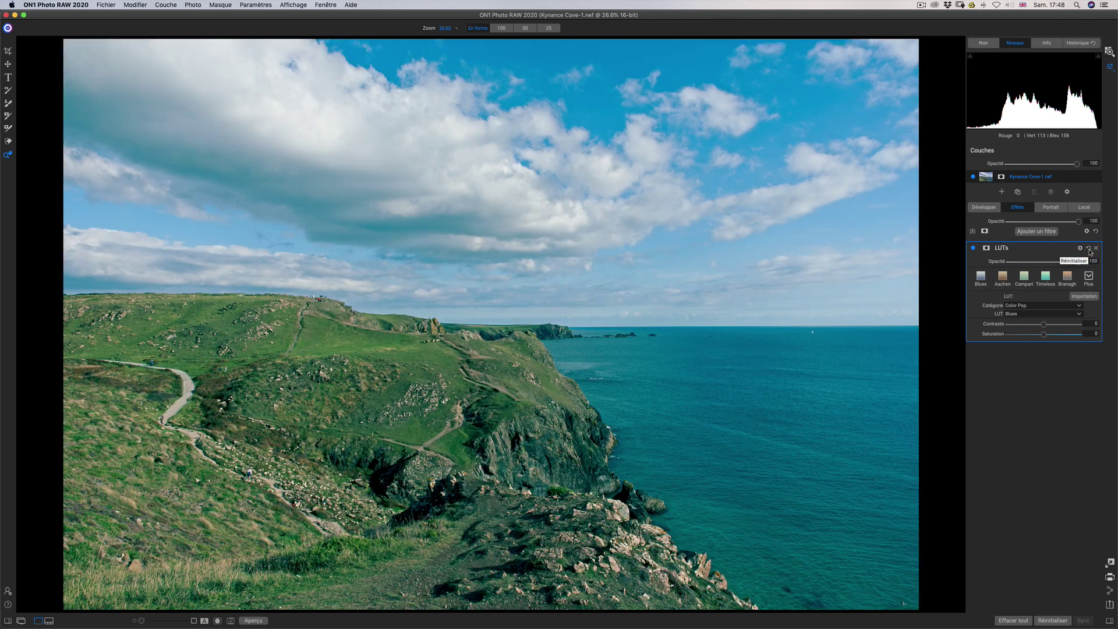
{"action": "left_click", "coordinate": [1085, 297]}
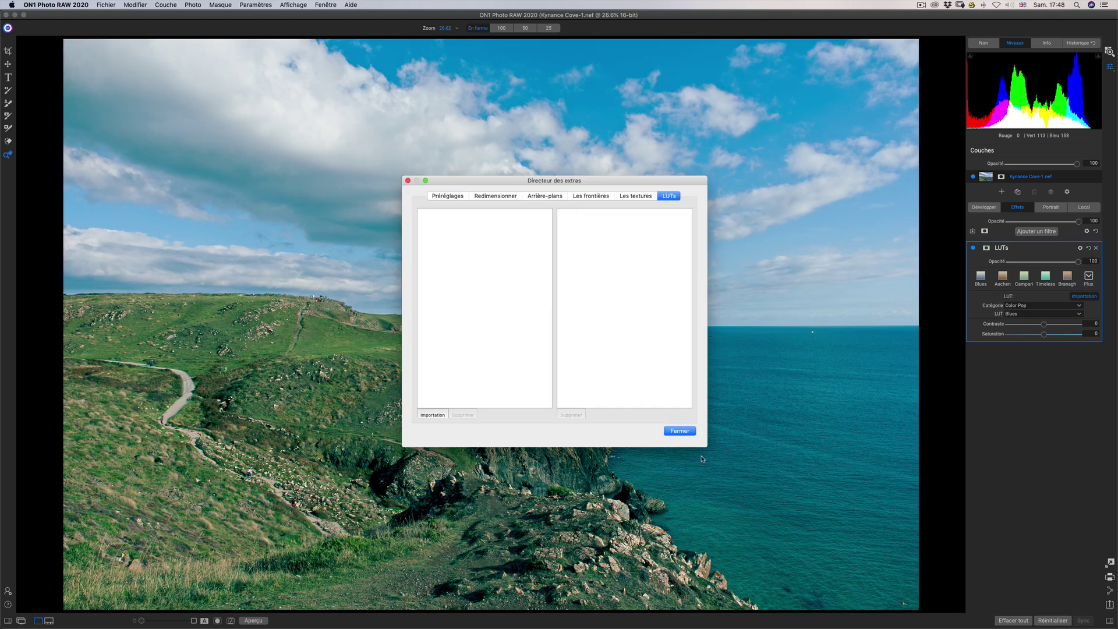
{"action": "left_click", "coordinate": [680, 431]}
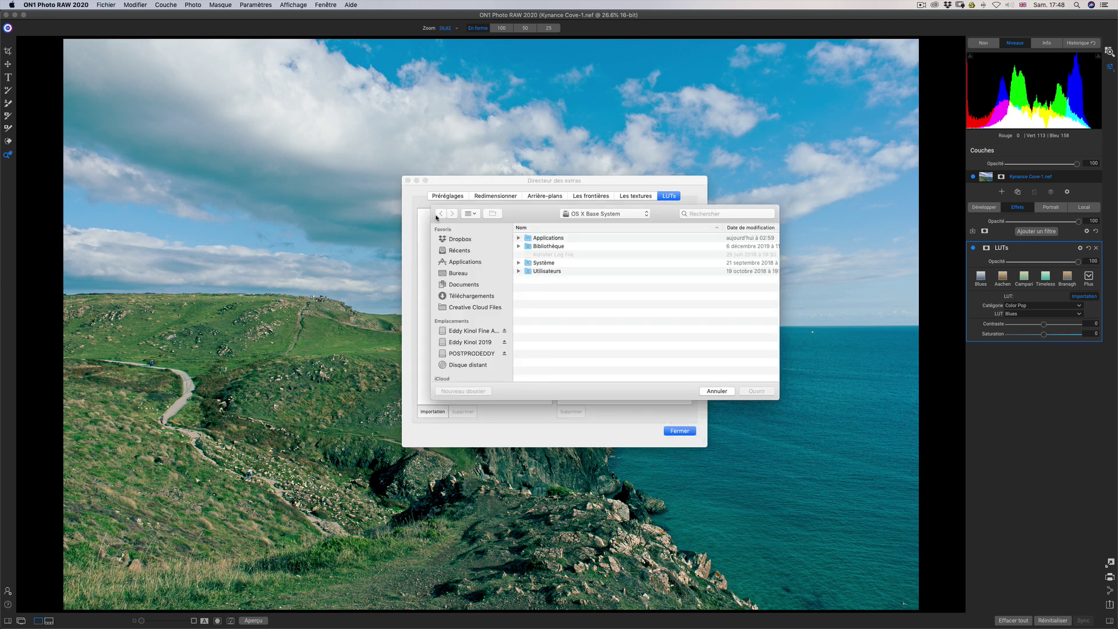
{"action": "left_click", "coordinate": [722, 391]}
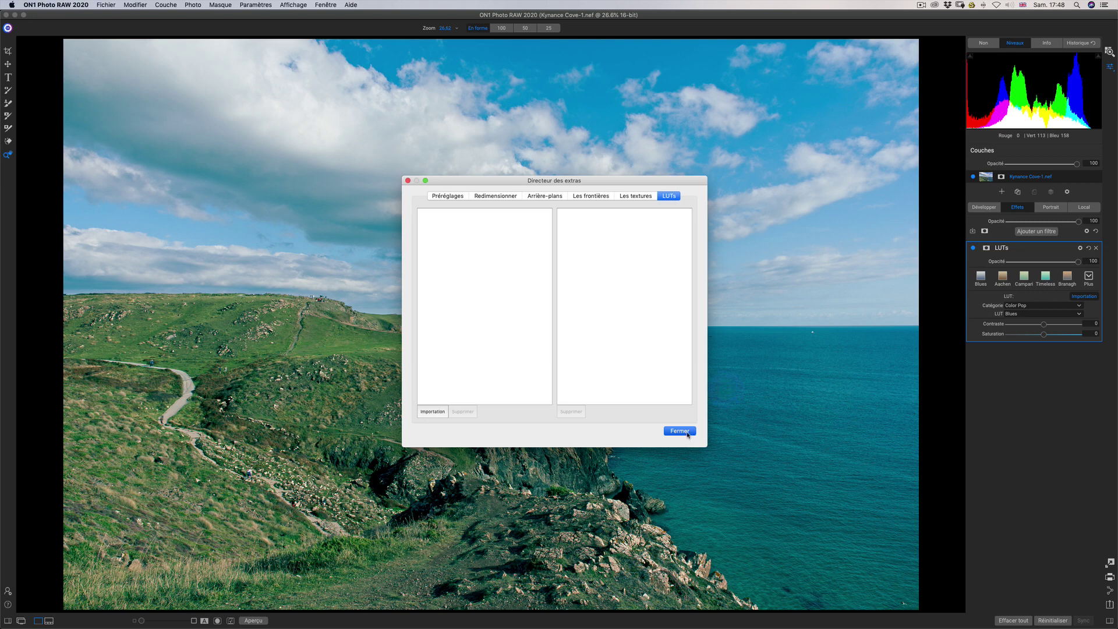
{"action": "left_click", "coordinate": [679, 431]}
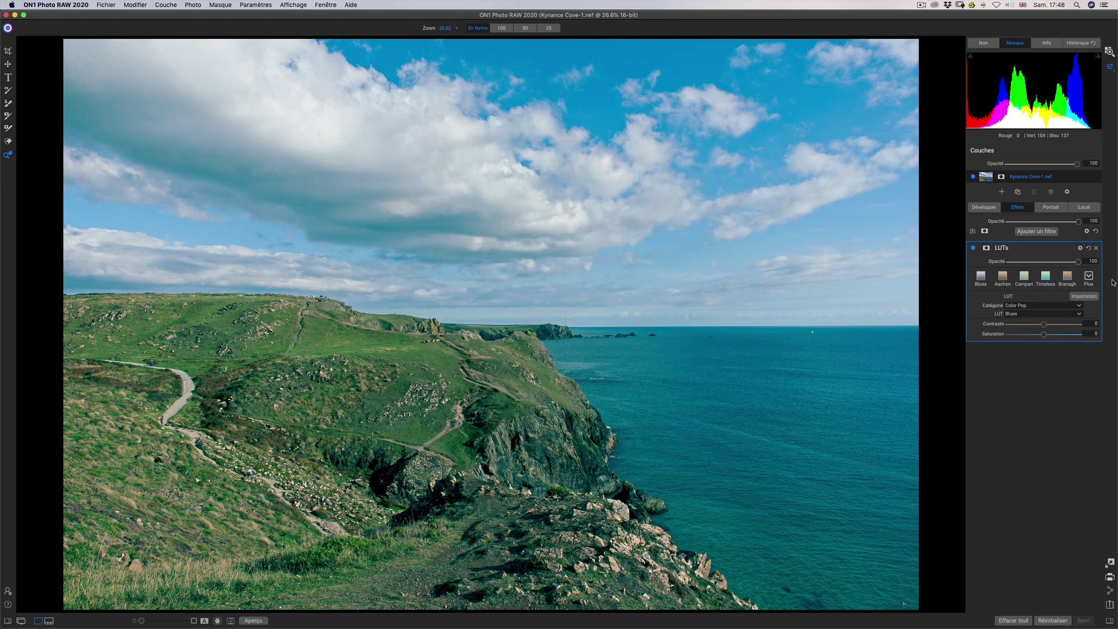
Step: Remove the LUTs filter and add the Mélangeur de canaux filter
{"action": "left_click", "coordinate": [1098, 248]}
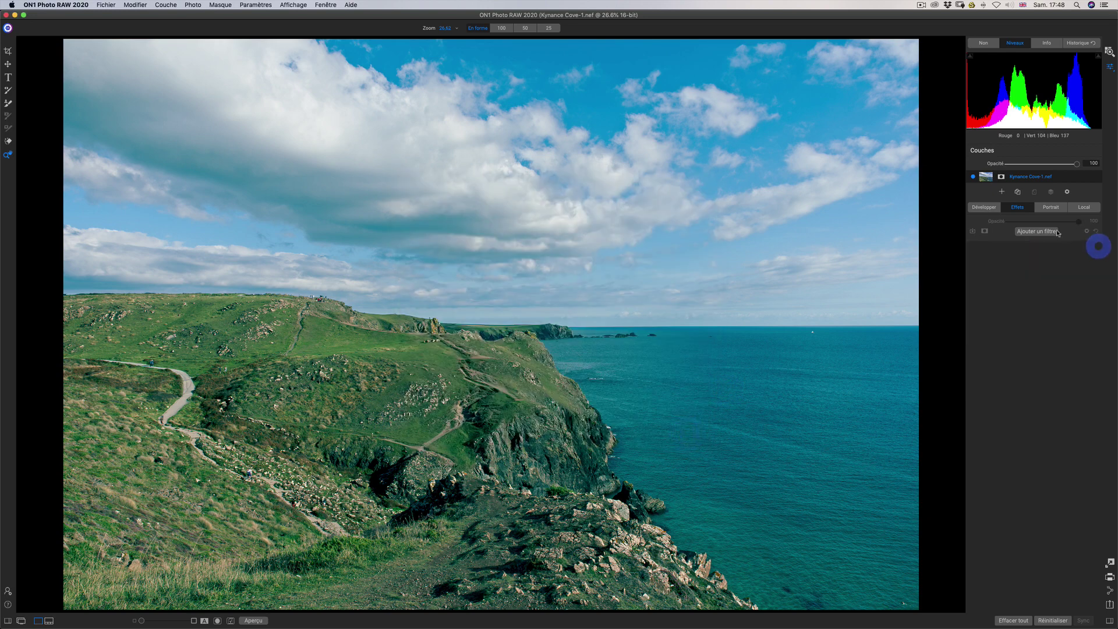
{"action": "left_click", "coordinate": [1036, 232]}
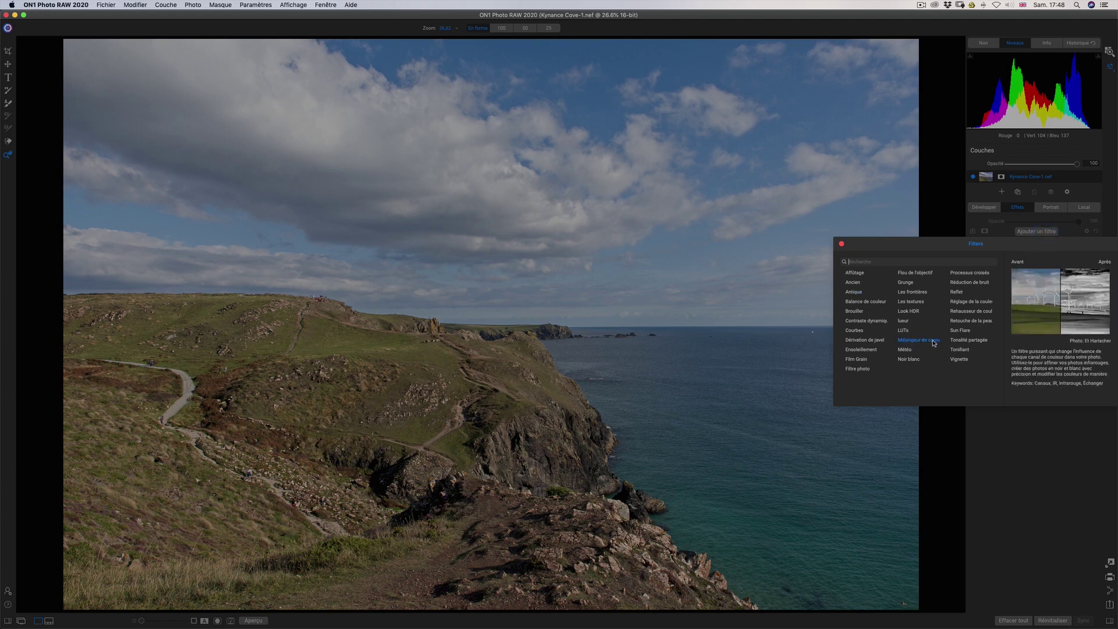
{"action": "left_click", "coordinate": [932, 341]}
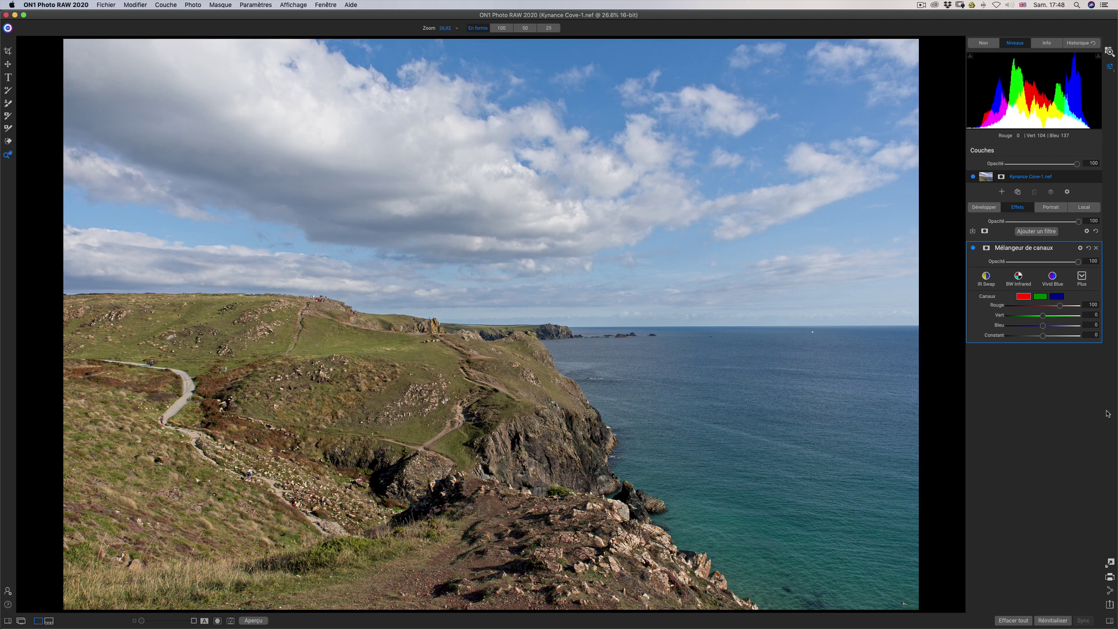
Step: Try the IR Swap, BW Infrared and Vivid Blue styles on the Mélangeur de canaux filter, and reset the filter
{"action": "left_click", "coordinate": [1081, 276]}
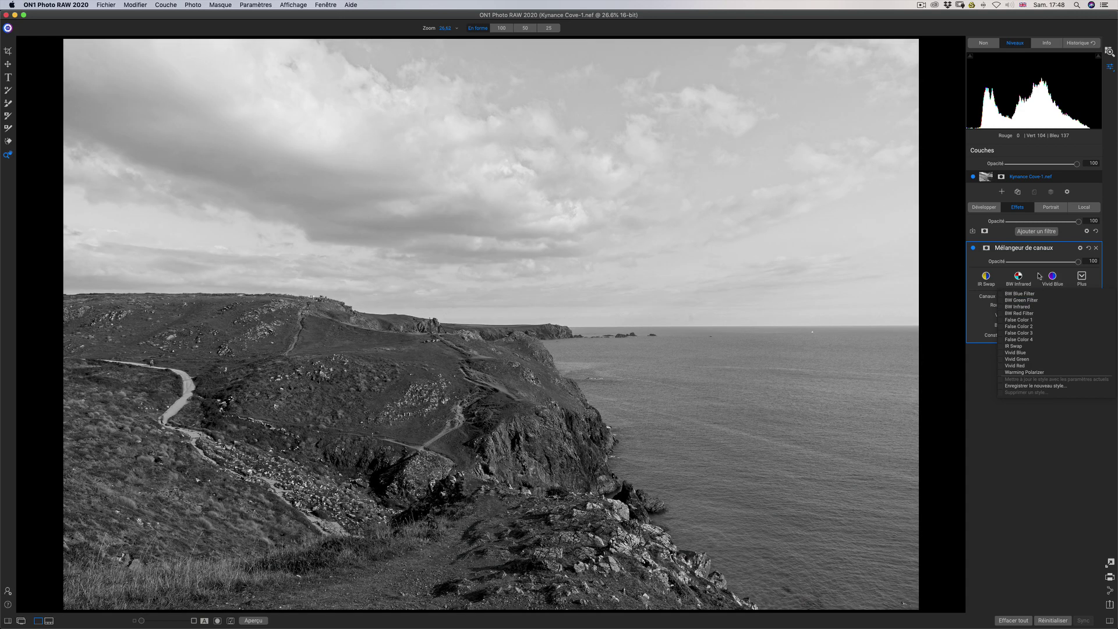
{"action": "key", "text": "Escape"}
{"action": "left_click", "coordinate": [986, 278]}
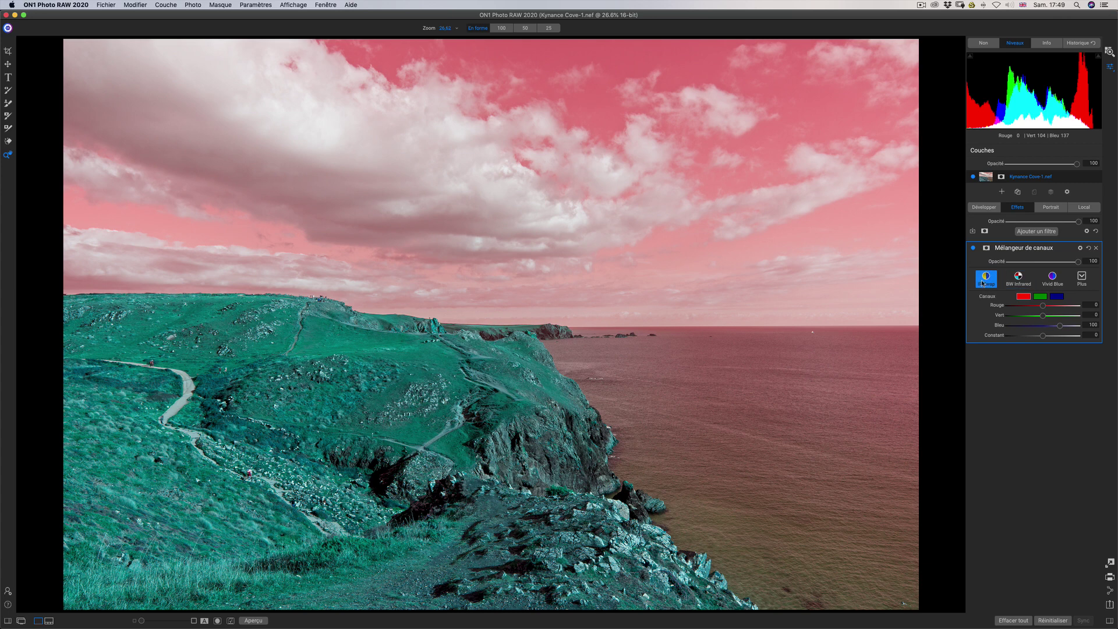
{"action": "left_click", "coordinate": [1023, 279]}
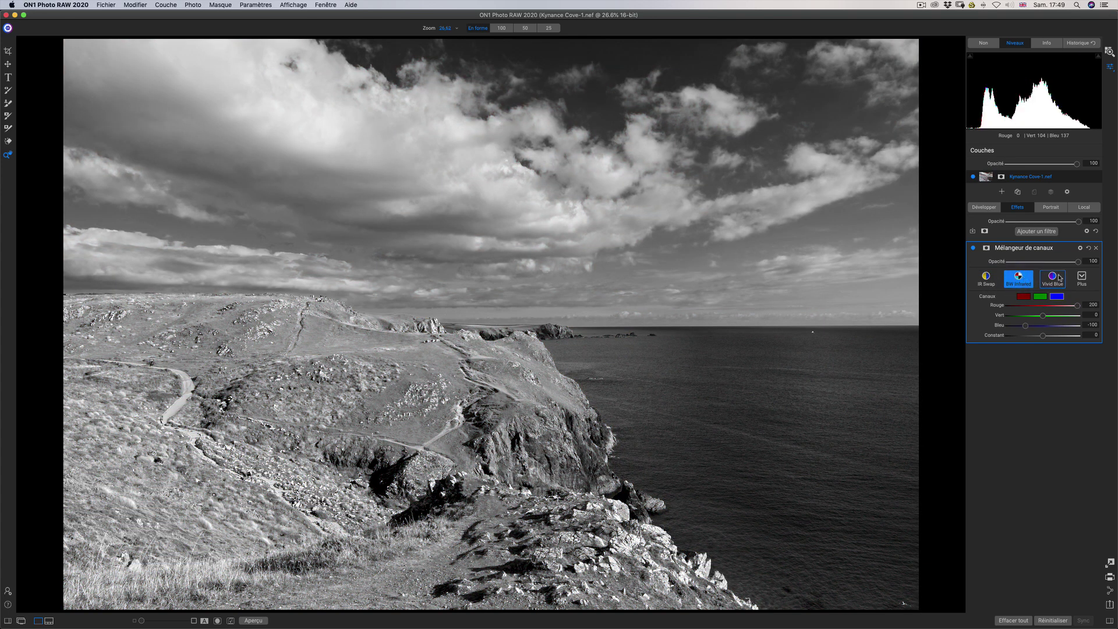
{"action": "left_click", "coordinate": [1059, 279]}
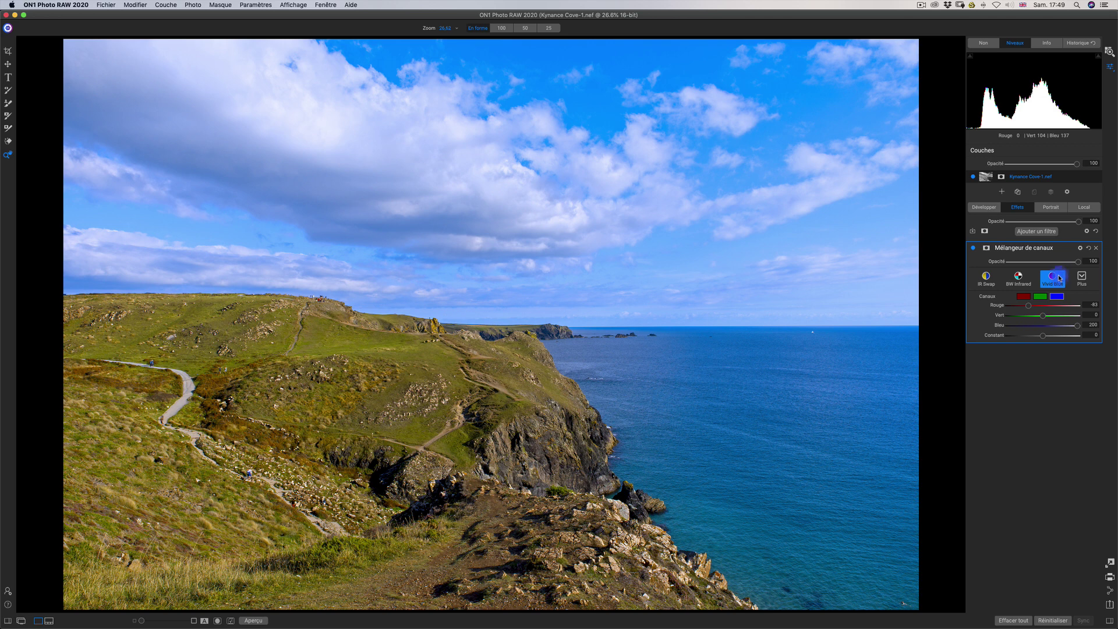
{"action": "mouse_move", "coordinate": [1078, 262]}
{"action": "left_mouse_down"}
{"action": "mouse_move", "coordinate": [1020, 262]}
{"action": "mouse_move", "coordinate": [1090, 268]}
{"action": "left_mouse_up"}
{"action": "left_click", "coordinate": [1088, 248]}
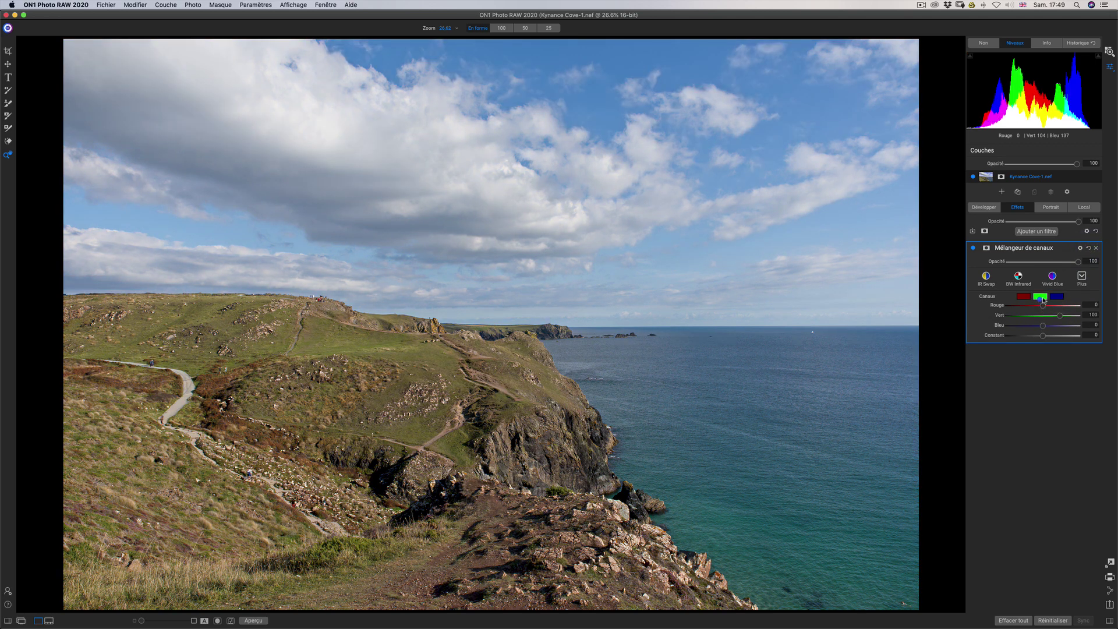
Step: Examine the slider settings of the red, green and blue output channels in the Mélangeur de canaux filter
{"action": "left_click", "coordinate": [1041, 297]}
{"action": "left_click", "coordinate": [1055, 296]}
{"action": "left_click", "coordinate": [1024, 299]}
{"action": "left_click", "coordinate": [1040, 296]}
{"action": "left_click", "coordinate": [1057, 296]}
{"action": "left_click", "coordinate": [1024, 296]}
Step: Mix the red channel with Vert -36, Bleu 14, Constant -47; green with Rouge -21, Bleu 29; and blue with Rouge 34, Constant 14
{"action": "left_click_drag", "start_coordinate": [1055, 318], "coordinate": [1034, 339]}
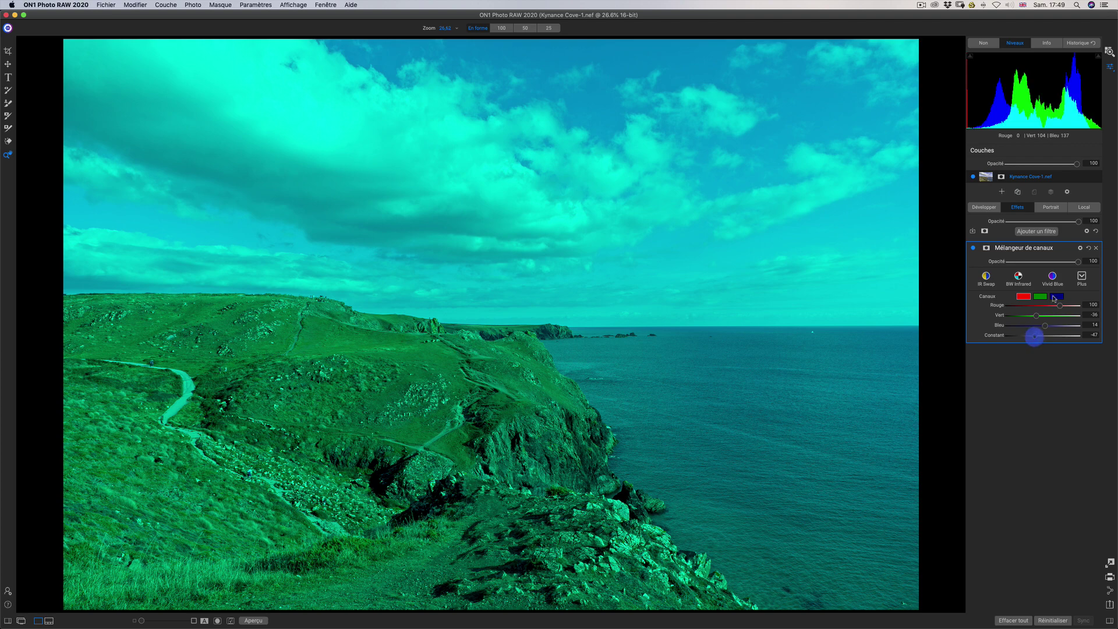
{"action": "left_click", "coordinate": [1040, 296]}
{"action": "left_click_drag", "start_coordinate": [1044, 328], "coordinate": [1039, 305]}
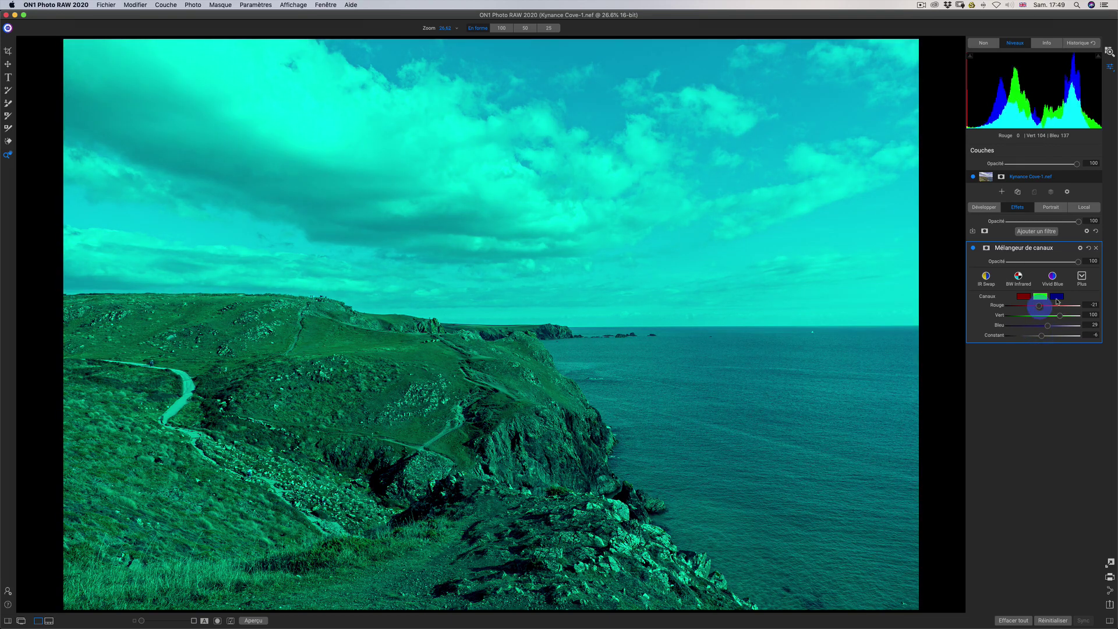
{"action": "left_click", "coordinate": [1056, 297]}
{"action": "left_click_drag", "start_coordinate": [1036, 338], "coordinate": [1045, 337]}
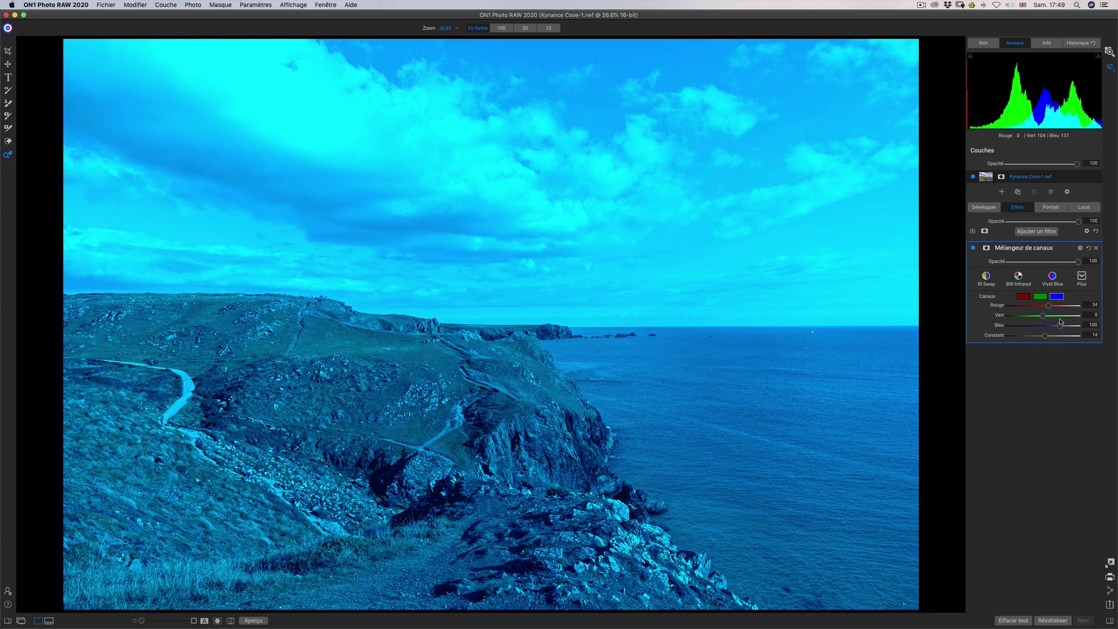
Step: Try the channel mix at 19 opacity, restore the opacity to 100, and reset the Mélangeur de canaux filter
{"action": "left_click", "coordinate": [1025, 297]}
{"action": "left_click_drag", "start_coordinate": [1061, 263], "coordinate": [1023, 264]}
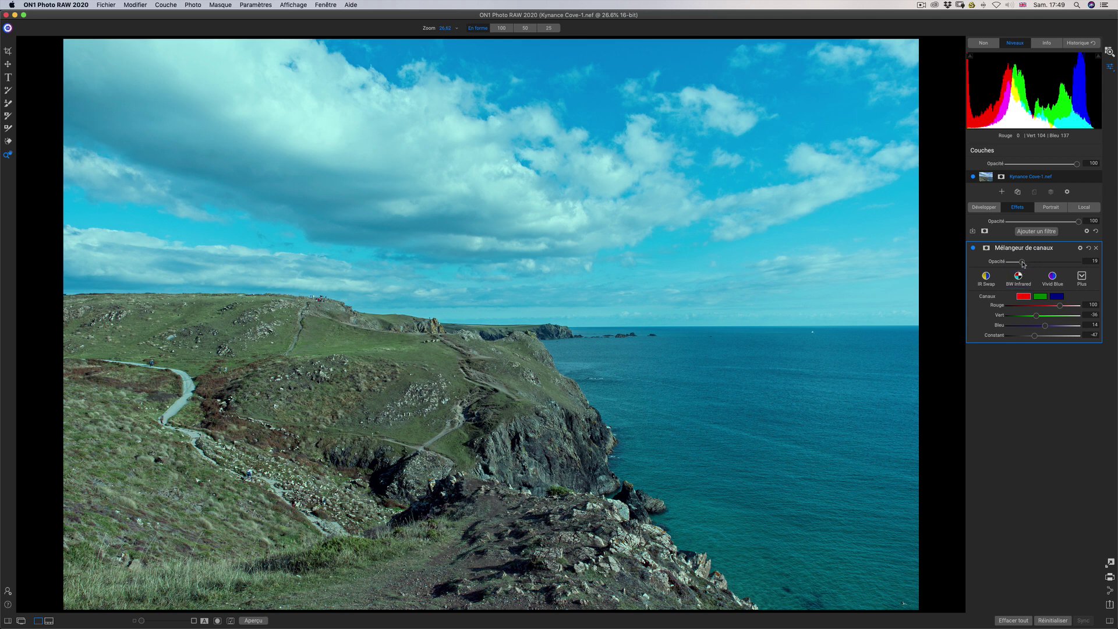
{"action": "double_click", "coordinate": [1021, 264]}
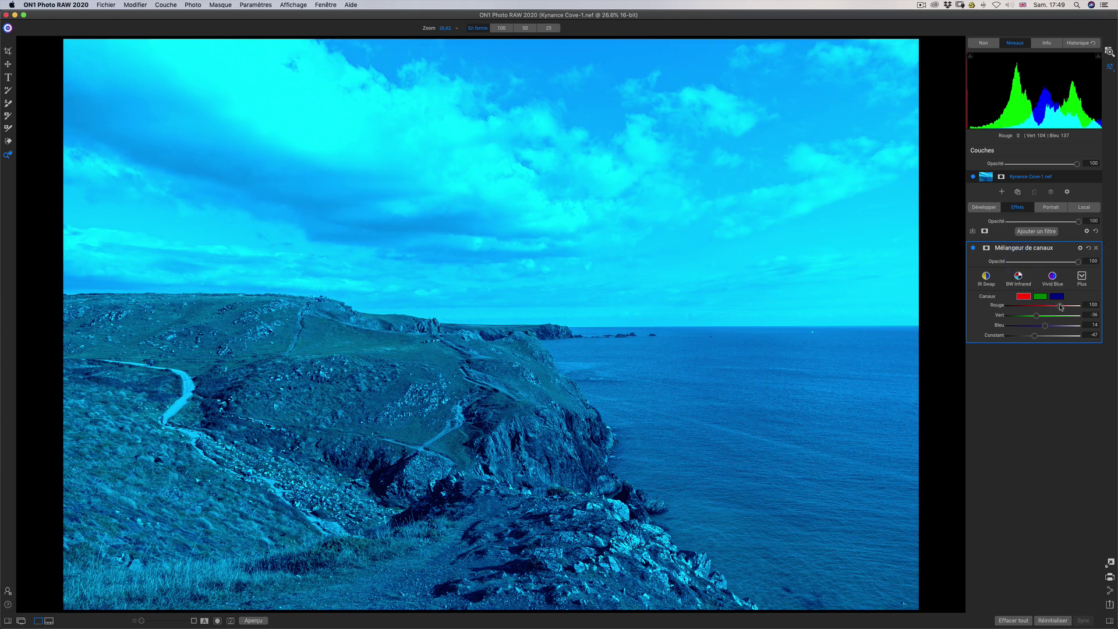
{"action": "left_click_drag", "start_coordinate": [1036, 315], "coordinate": [1036, 338]}
{"action": "left_click", "coordinate": [1088, 248]}
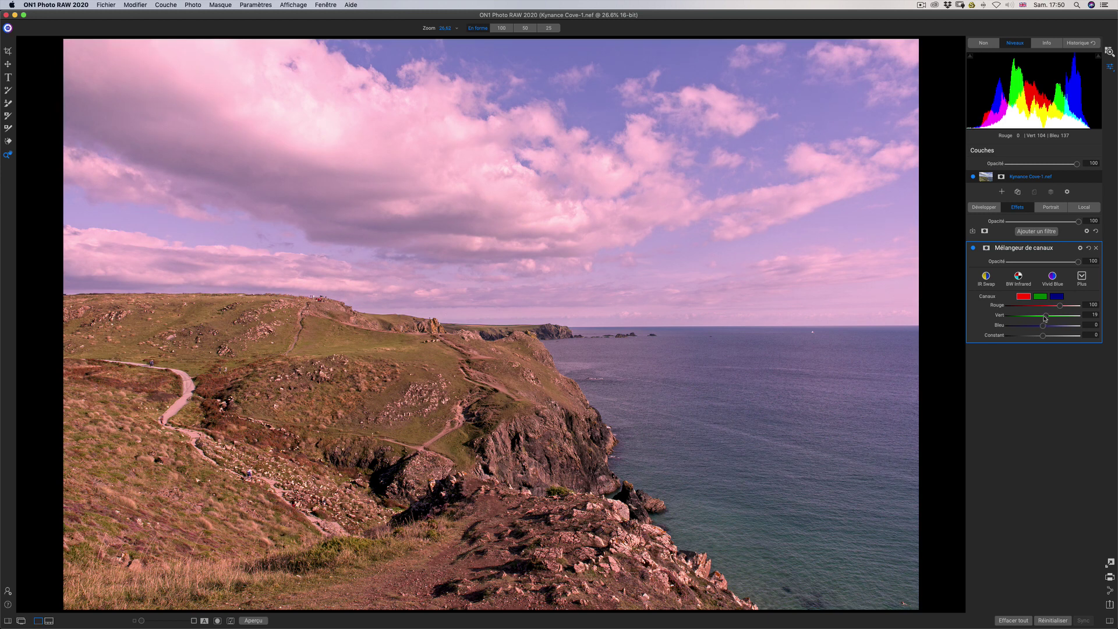
Step: Try a subtle mix with the red channel's Vert at 11 and small Bleu changes in red and green, and reset the filter
{"action": "left_click_drag", "start_coordinate": [1046, 318], "coordinate": [1042, 318]}
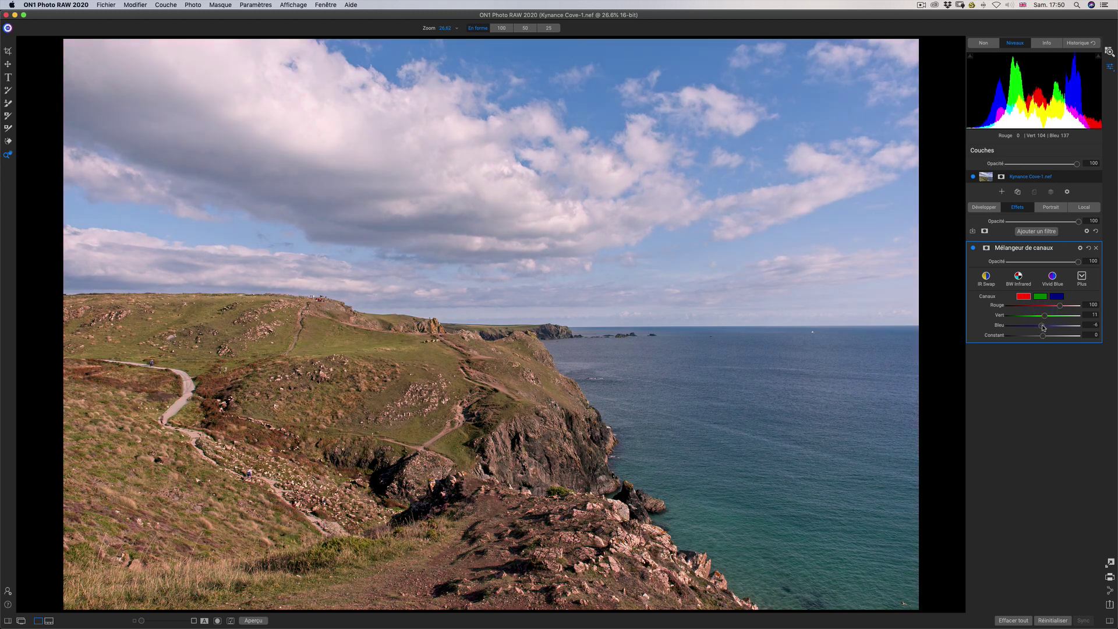
{"action": "left_click_drag", "start_coordinate": [1043, 326], "coordinate": [1042, 336]}
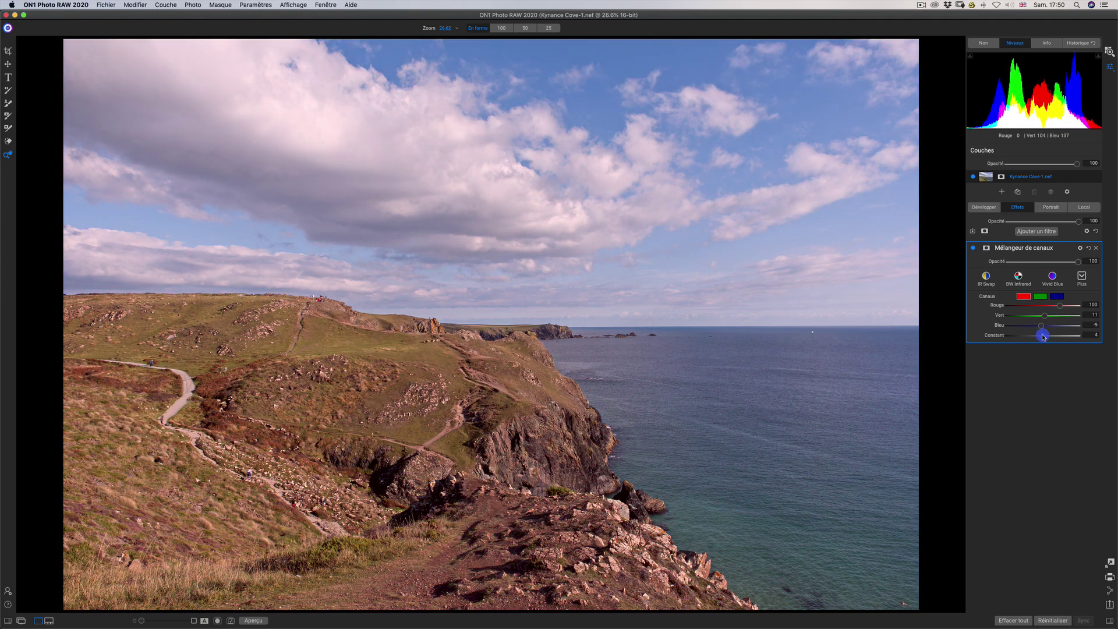
{"action": "double_click", "coordinate": [994, 335]}
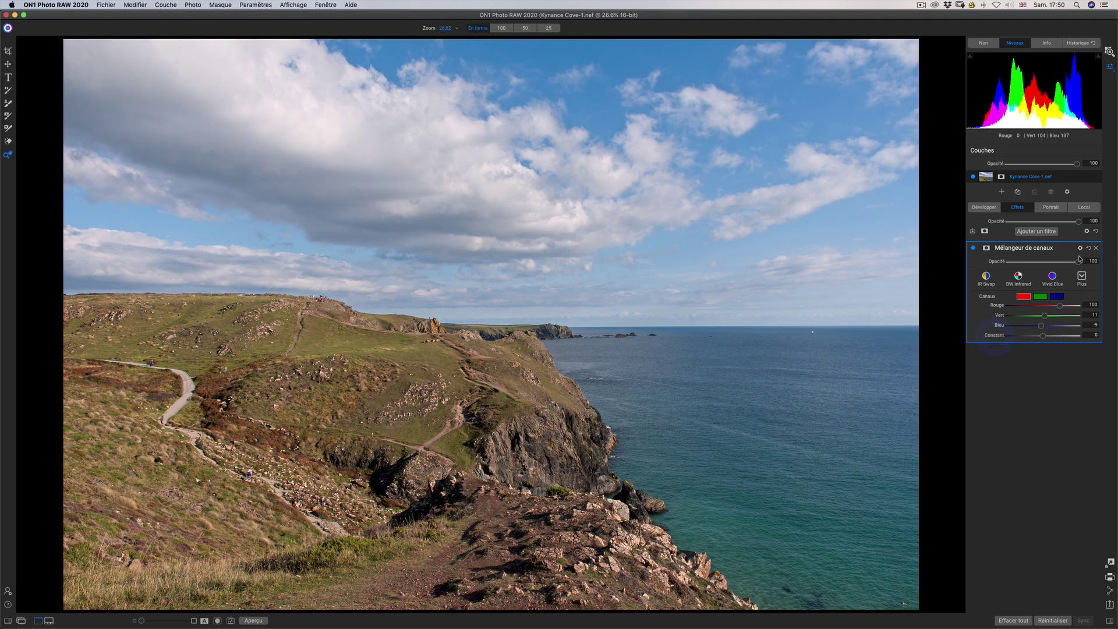
{"action": "left_click", "coordinate": [1040, 296]}
{"action": "left_click_drag", "start_coordinate": [1045, 329], "coordinate": [1043, 329]}
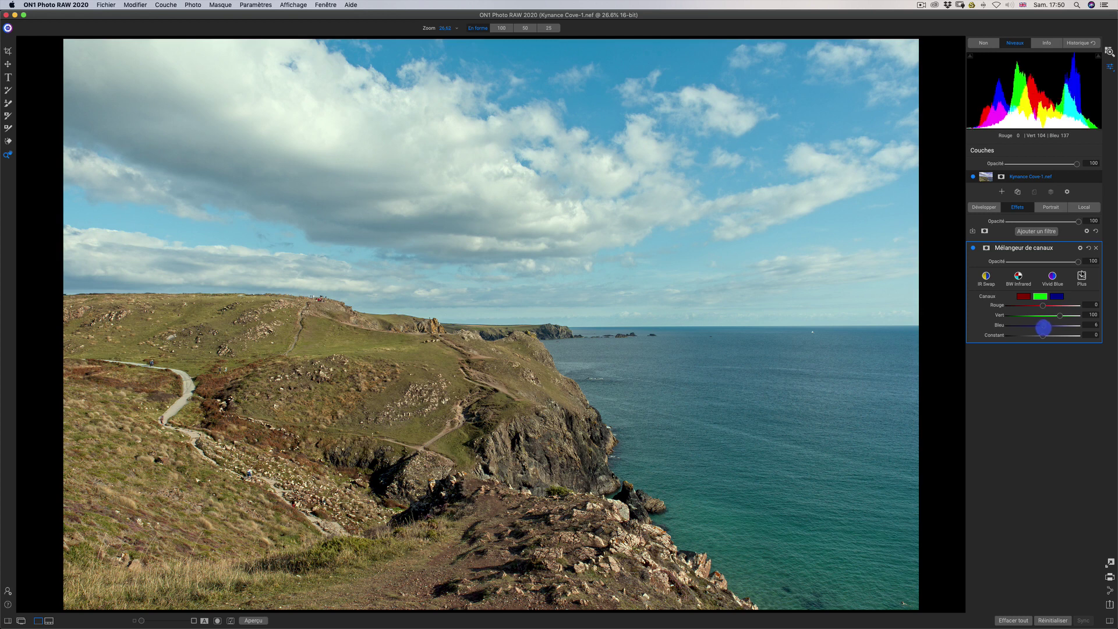
{"action": "left_click", "coordinate": [1089, 248]}
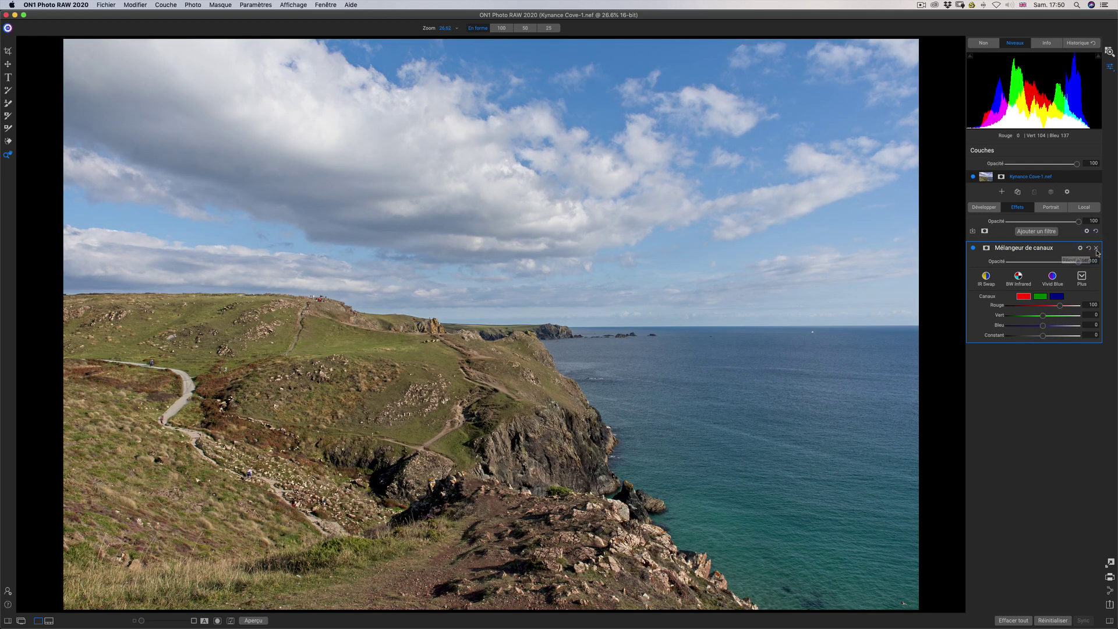
Step: Remove the Mélangeur de canaux filter and add the Météo filter
{"action": "left_click", "coordinate": [1097, 248]}
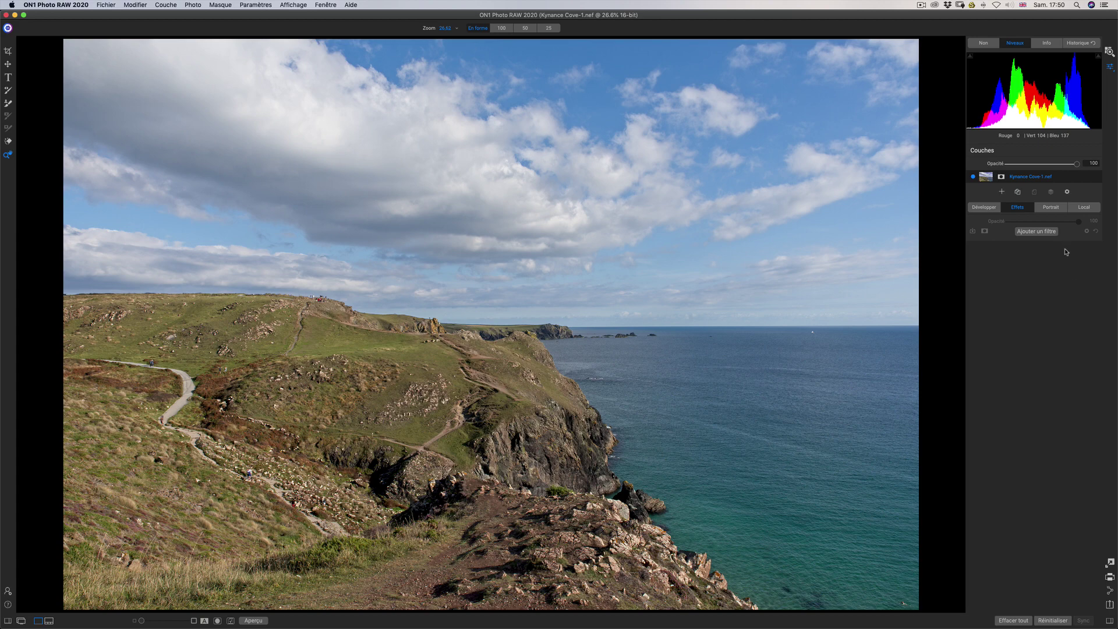
{"action": "left_click", "coordinate": [1047, 234]}
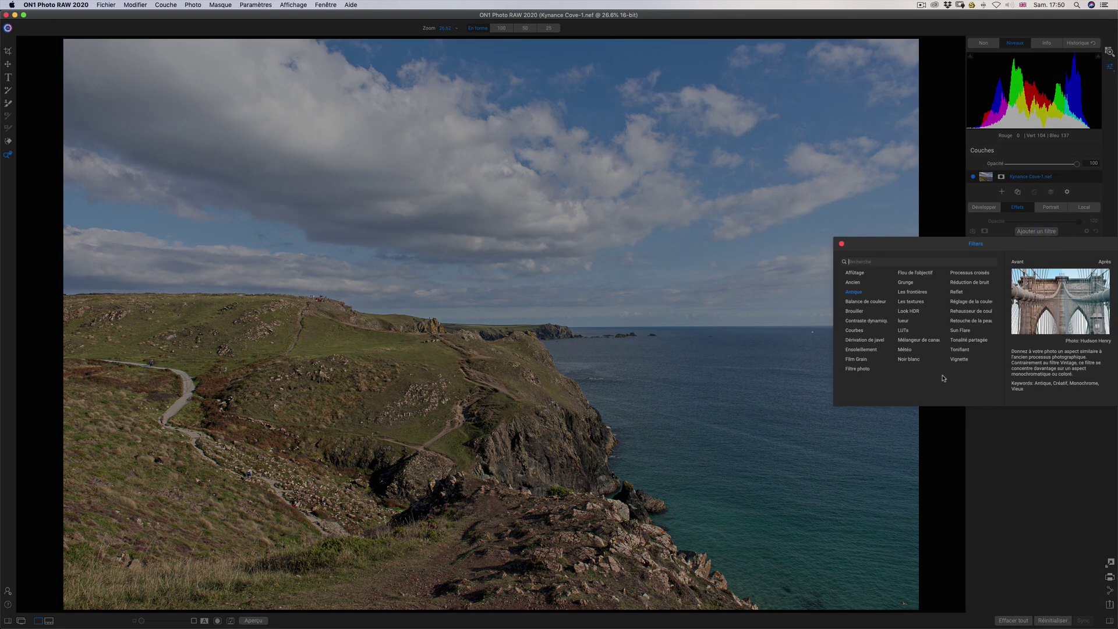
{"action": "left_click", "coordinate": [911, 353]}
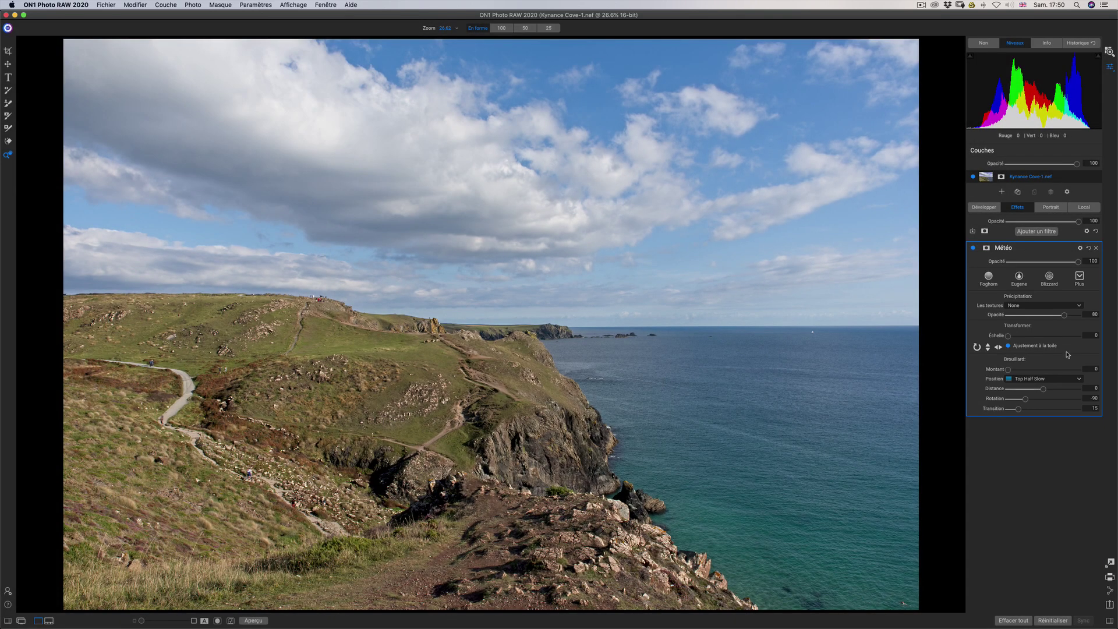
Step: Try the Foghorn and Eugene styles on the Météo filter, apply Blizzard, and preview the other styles without choosing one
{"action": "left_click", "coordinate": [995, 284]}
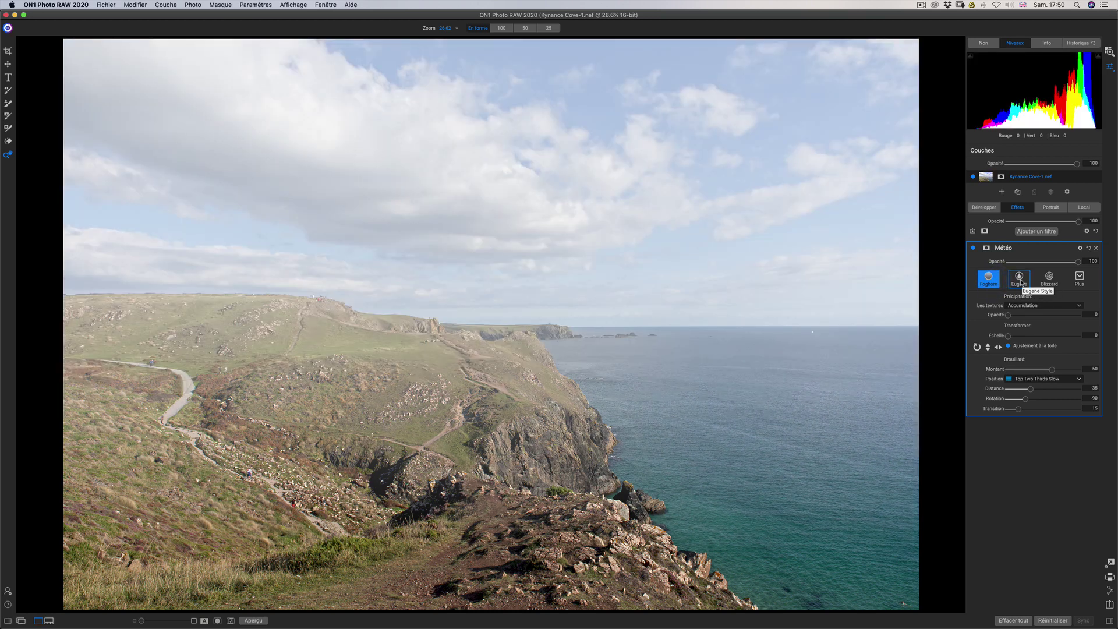
{"action": "left_click", "coordinate": [1020, 283]}
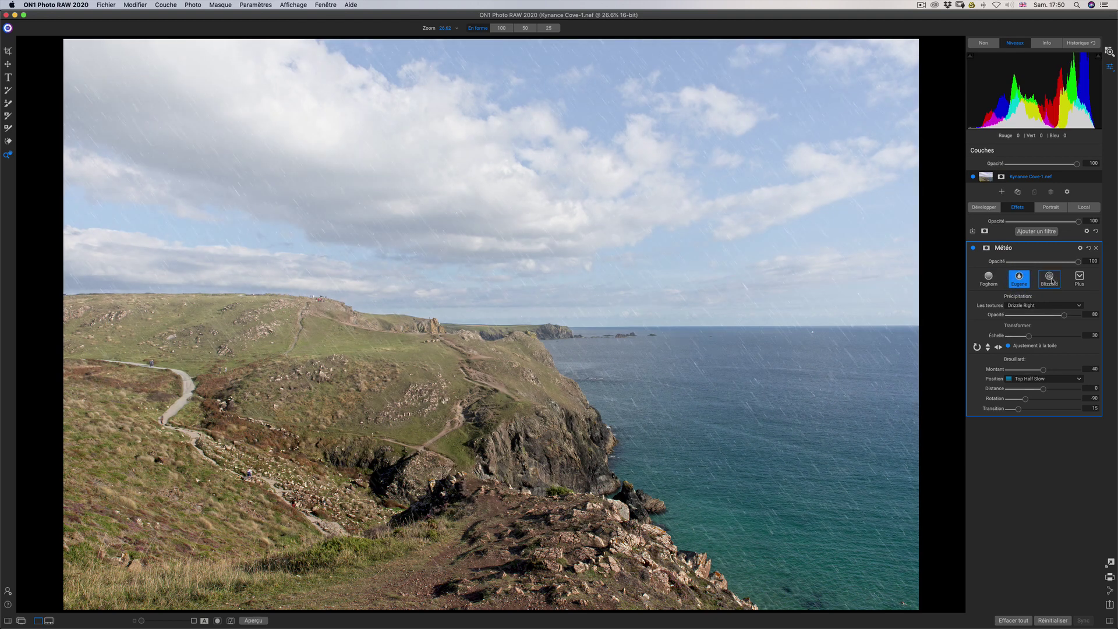
{"action": "left_click", "coordinate": [1050, 280]}
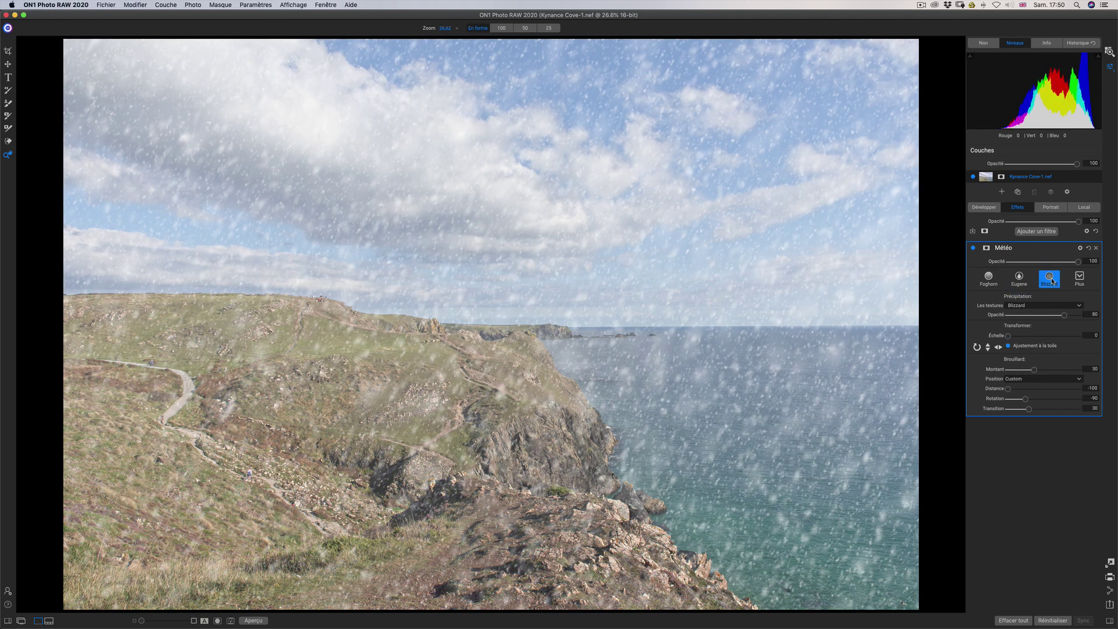
{"action": "left_click", "coordinate": [1086, 279]}
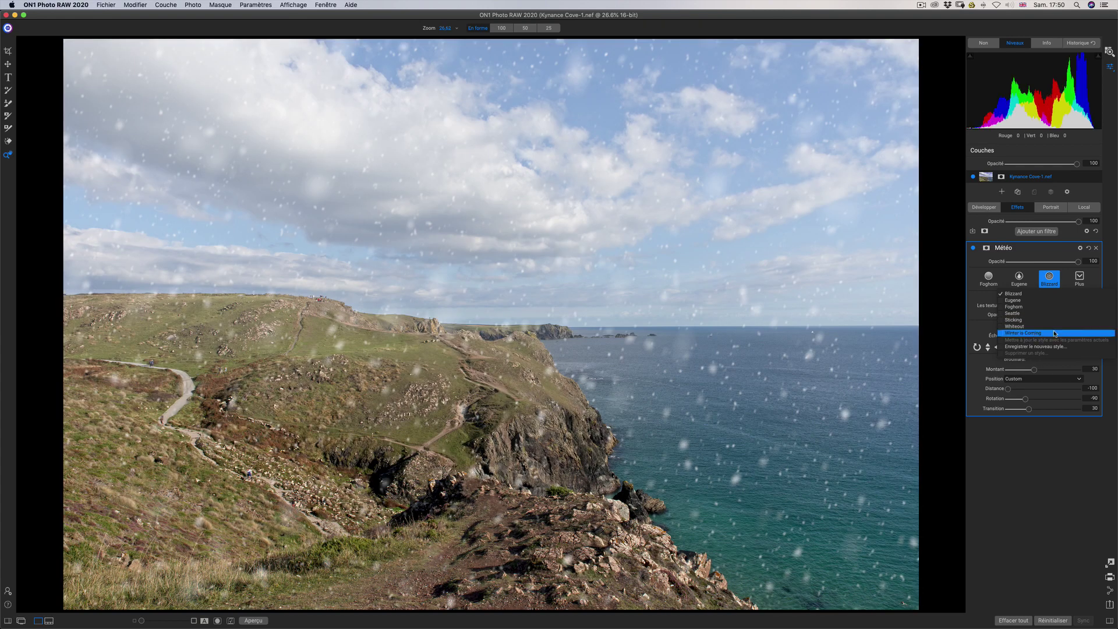
{"action": "left_click", "coordinate": [988, 499]}
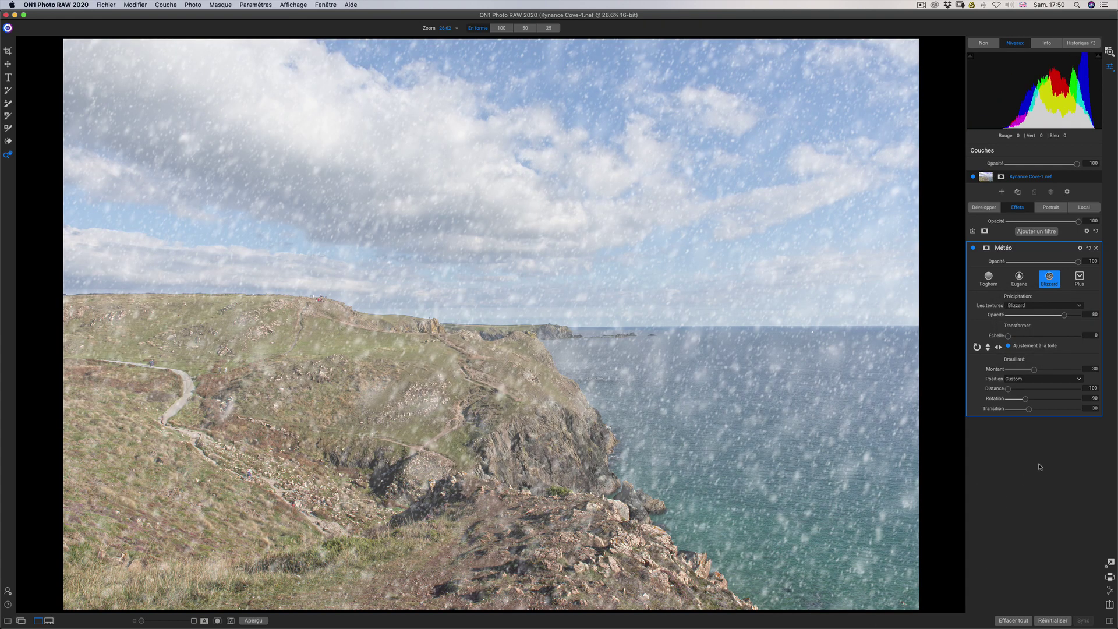
Step: Set the Blizzard precipitation to Opacité 77 and Échelle 46, and its fog to Montant 29, Distance 9, Rotation 18 and Transition 100
{"action": "left_click", "coordinate": [1064, 307]}
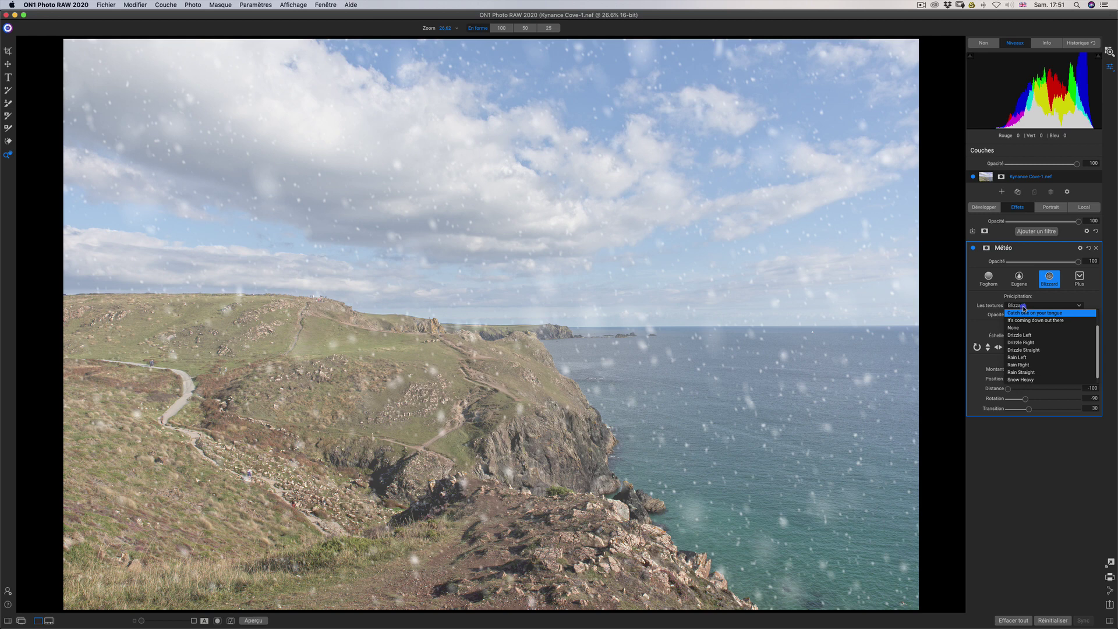
{"action": "left_click", "coordinate": [1023, 309]}
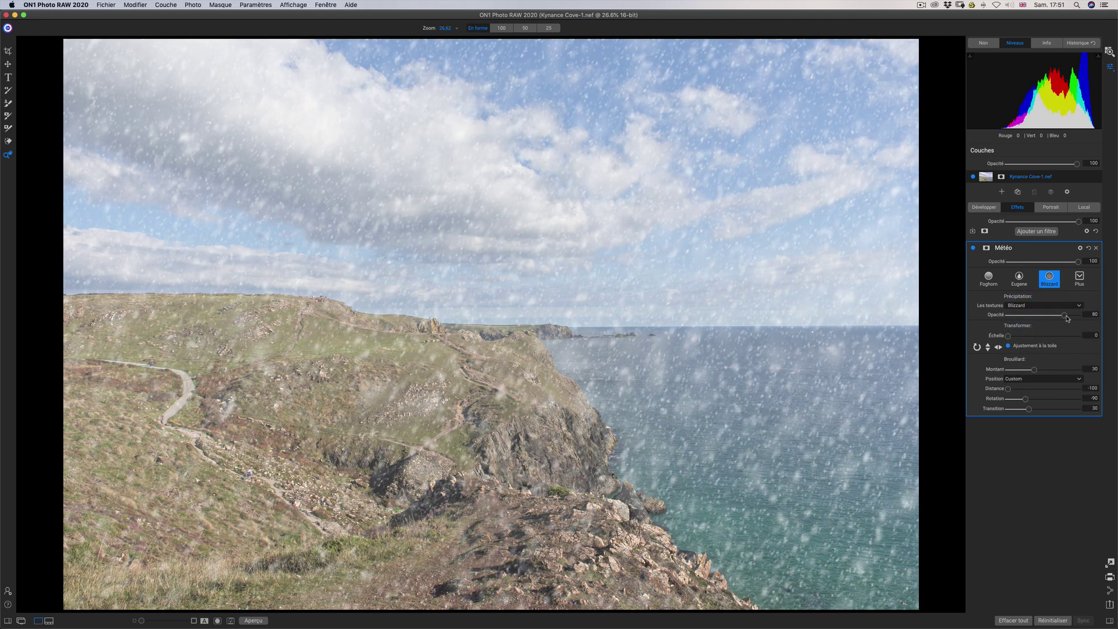
{"action": "left_click_drag", "start_coordinate": [1063, 317], "coordinate": [1033, 371]}
{"action": "left_click", "coordinate": [1032, 379]}
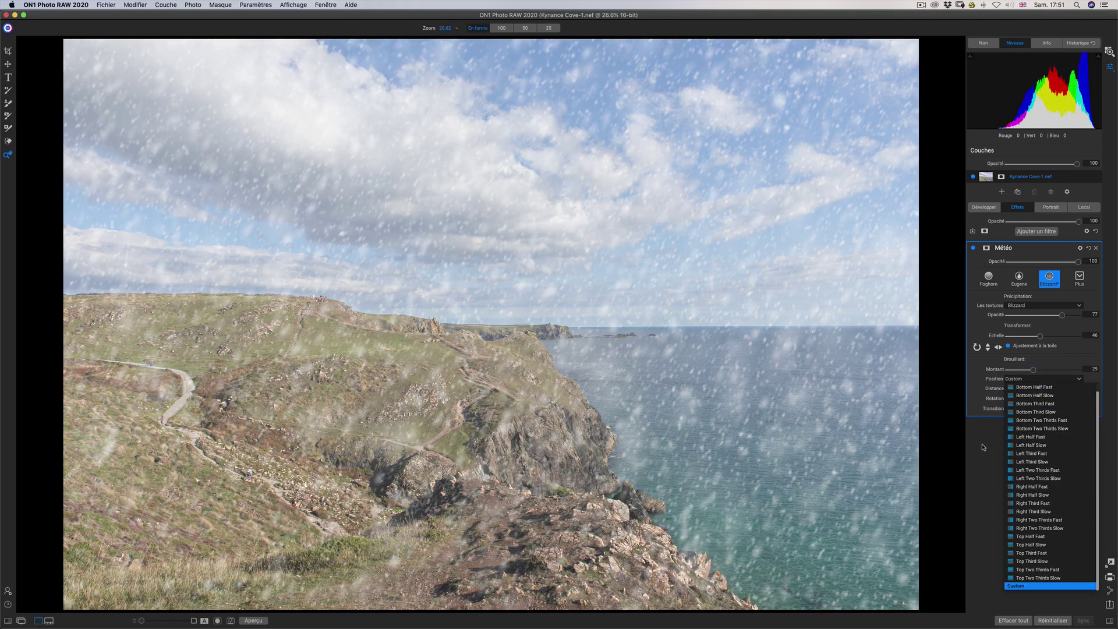
{"action": "left_click", "coordinate": [984, 448]}
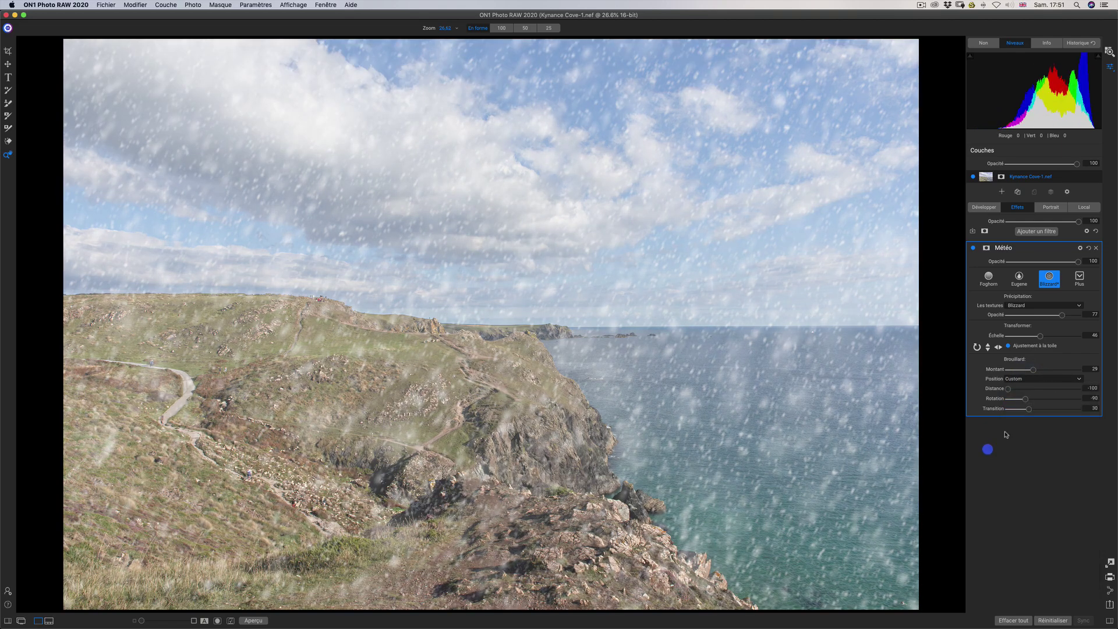
{"action": "left_click_drag", "start_coordinate": [1008, 389], "coordinate": [1082, 410]}
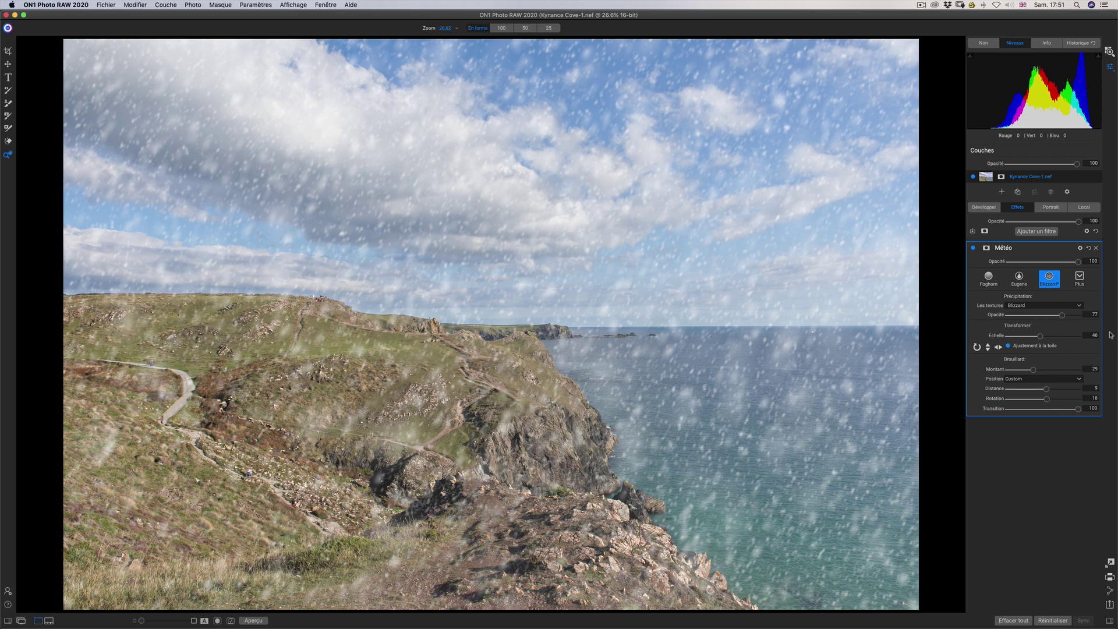
Step: Apply the Foghorn style to the Météo filter and set the fog's Transition to 64
{"action": "left_click", "coordinate": [988, 278]}
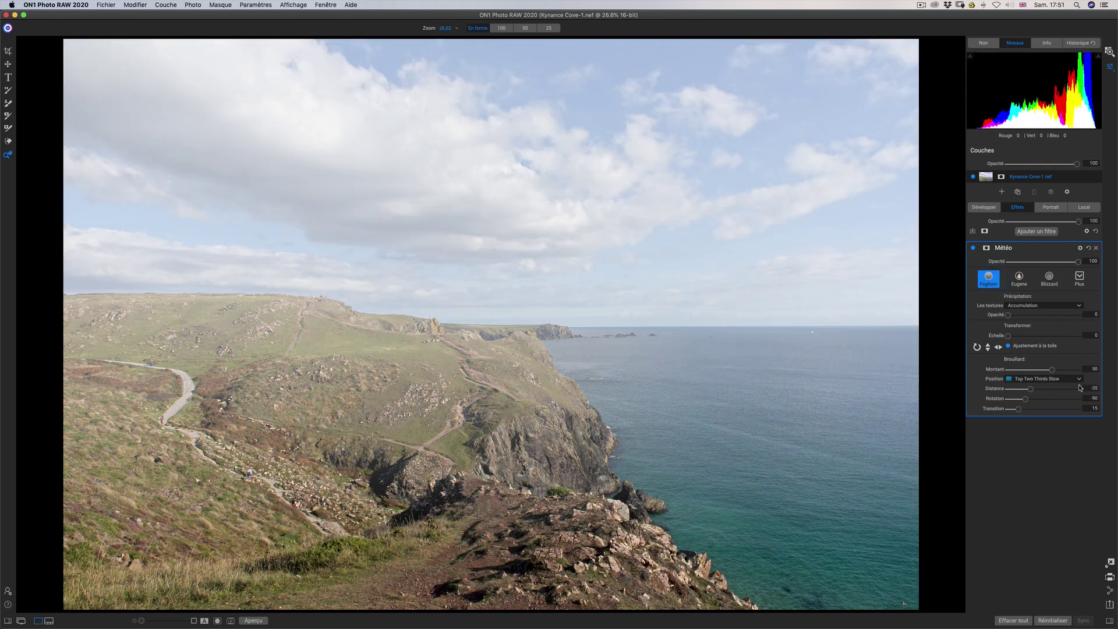
{"action": "mouse_move", "coordinate": [1023, 410]}
{"action": "left_mouse_down"}
{"action": "mouse_move", "coordinate": [1036, 410]}
{"action": "mouse_move", "coordinate": [1016, 410]}
{"action": "left_mouse_up"}
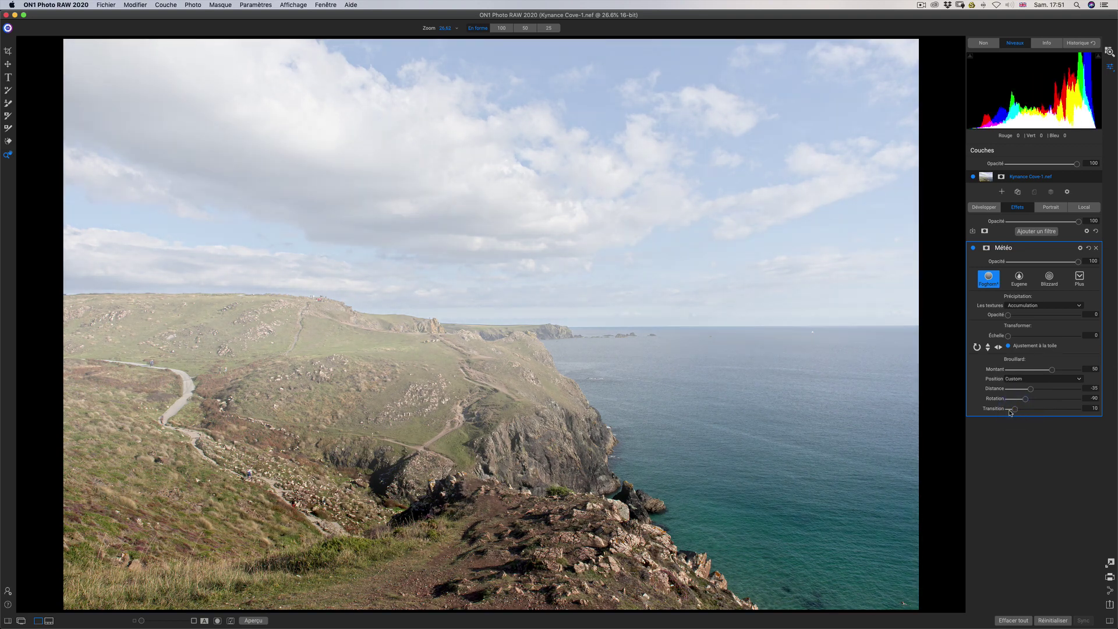
{"action": "left_click_drag", "start_coordinate": [1009, 412], "coordinate": [1053, 410]}
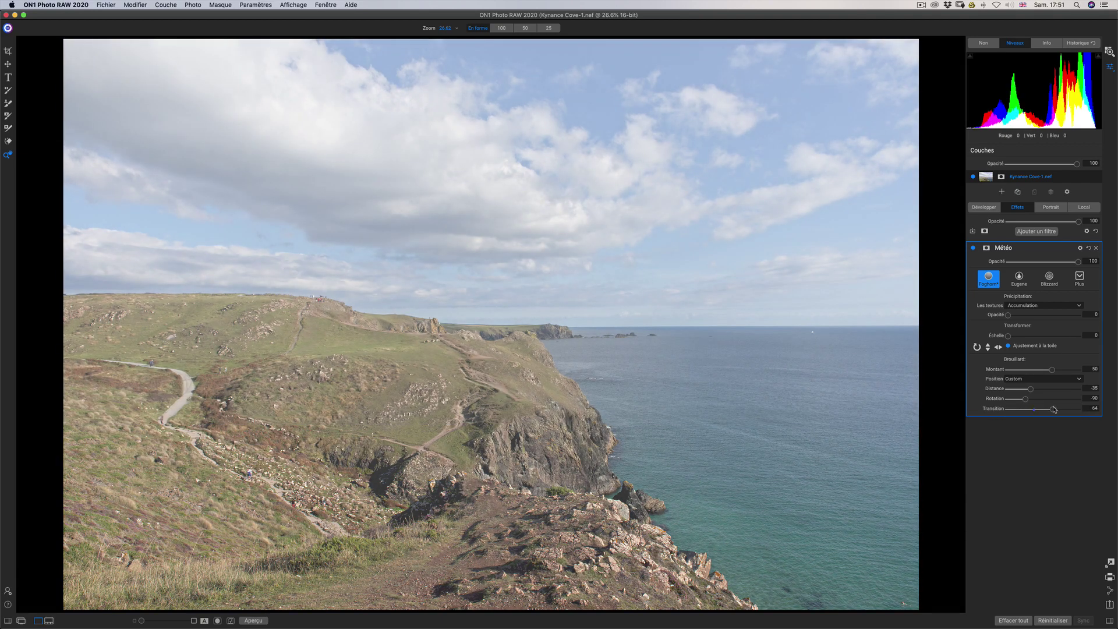
Step: Remove the Météo filter and add the Noir blanc filter
{"action": "left_click", "coordinate": [1096, 249]}
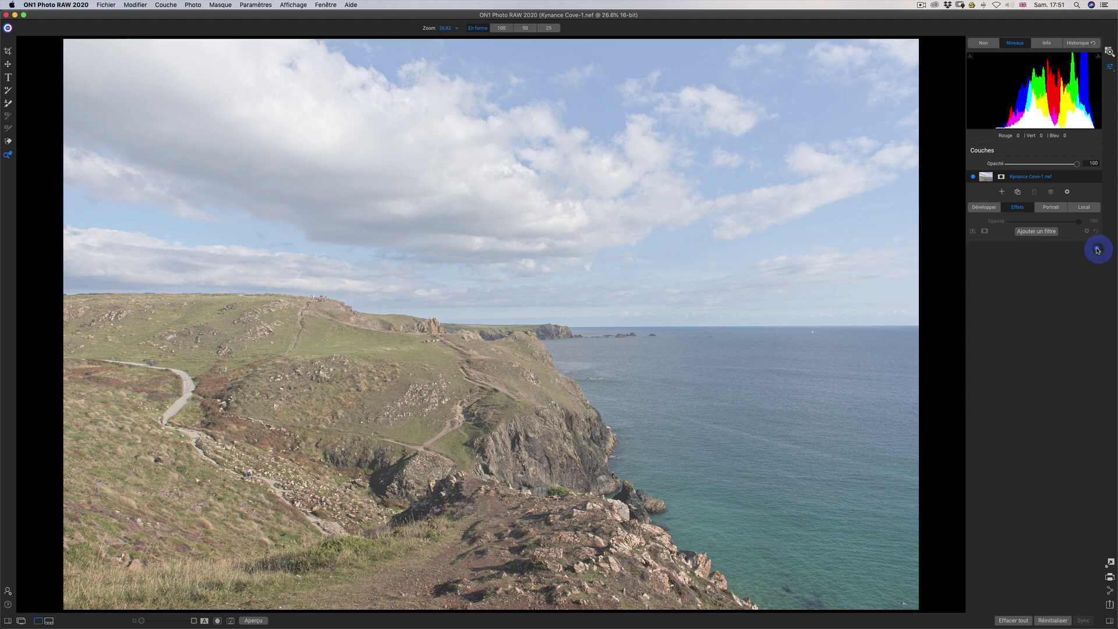
{"action": "left_click", "coordinate": [1043, 232]}
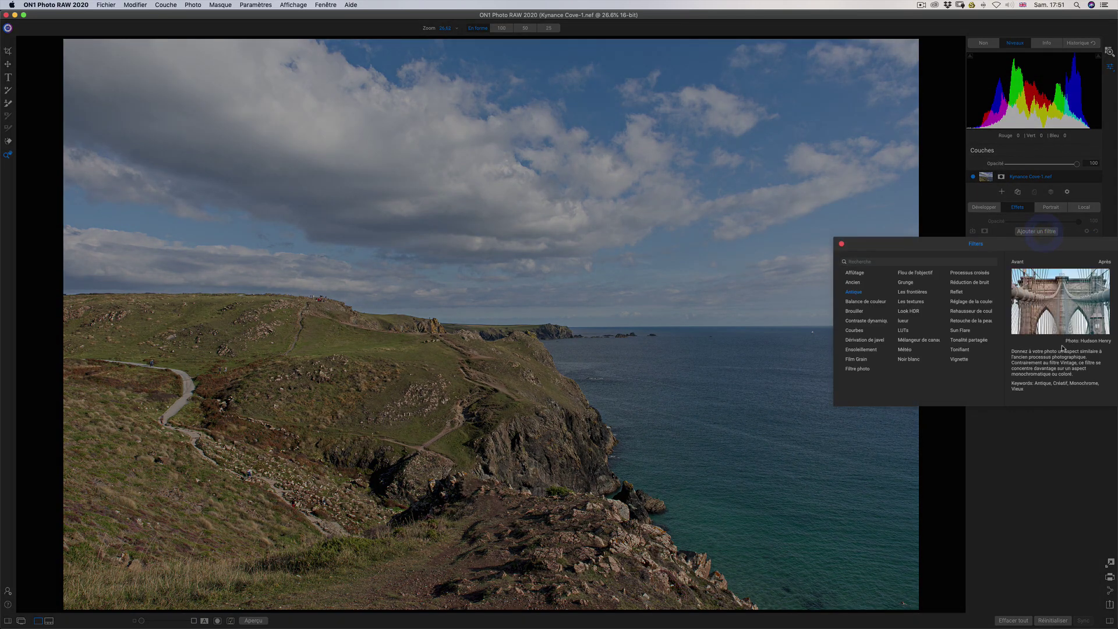
{"action": "left_click", "coordinate": [909, 359]}
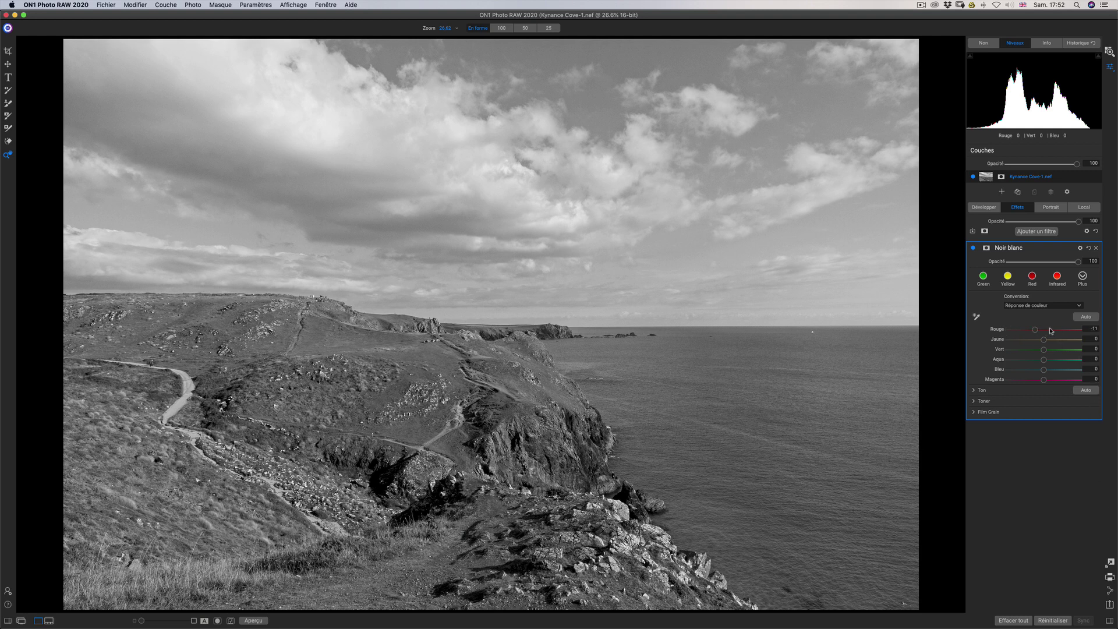
Step: Try the Mélangeur de canaux conversion with Filtre at 221, reset that value, and return the conversion to Réponse de couleur
{"action": "left_click", "coordinate": [1042, 305]}
{"action": "left_click", "coordinate": [1050, 313]}
{"action": "left_click", "coordinate": [1049, 304]}
{"action": "left_click", "coordinate": [1051, 320]}
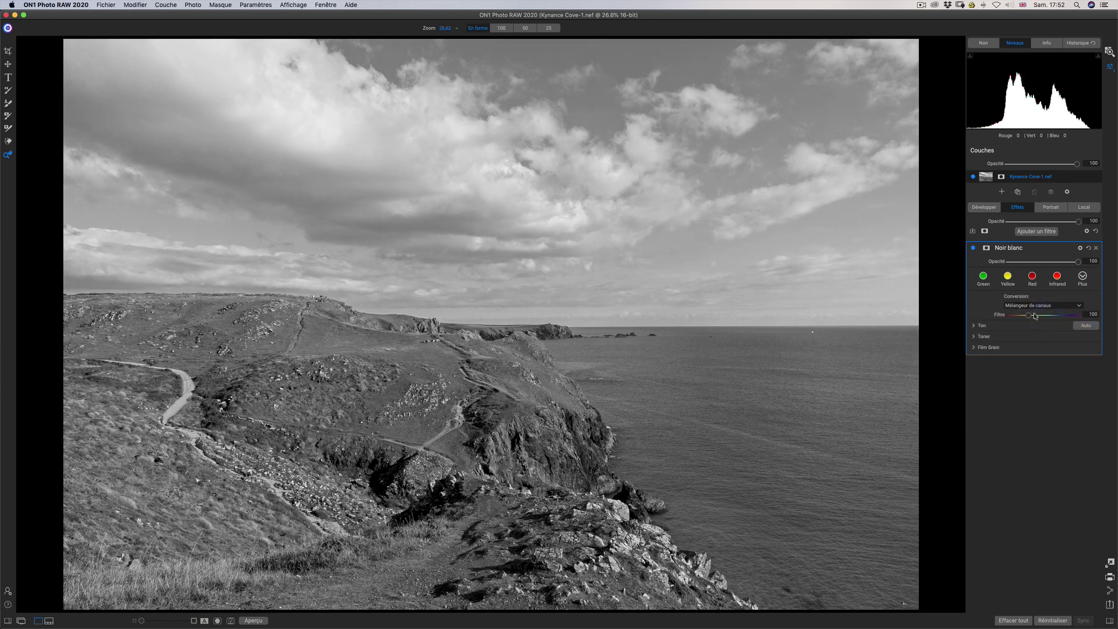
{"action": "mouse_move", "coordinate": [1028, 317]}
{"action": "left_mouse_down"}
{"action": "mouse_move", "coordinate": [1039, 316]}
{"action": "mouse_move", "coordinate": [1018, 316]}
{"action": "mouse_move", "coordinate": [1049, 316]}
{"action": "left_mouse_up"}
{"action": "left_click", "coordinate": [1051, 314]}
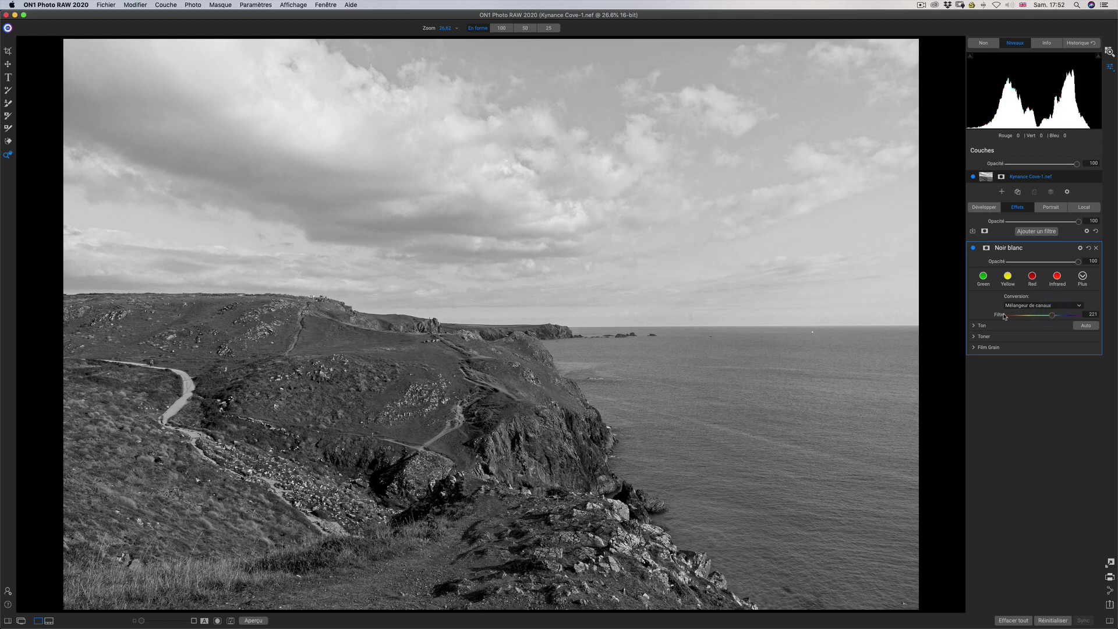
{"action": "double_click", "coordinate": [1006, 315]}
{"action": "left_click", "coordinate": [1042, 305]}
{"action": "left_click", "coordinate": [1051, 312]}
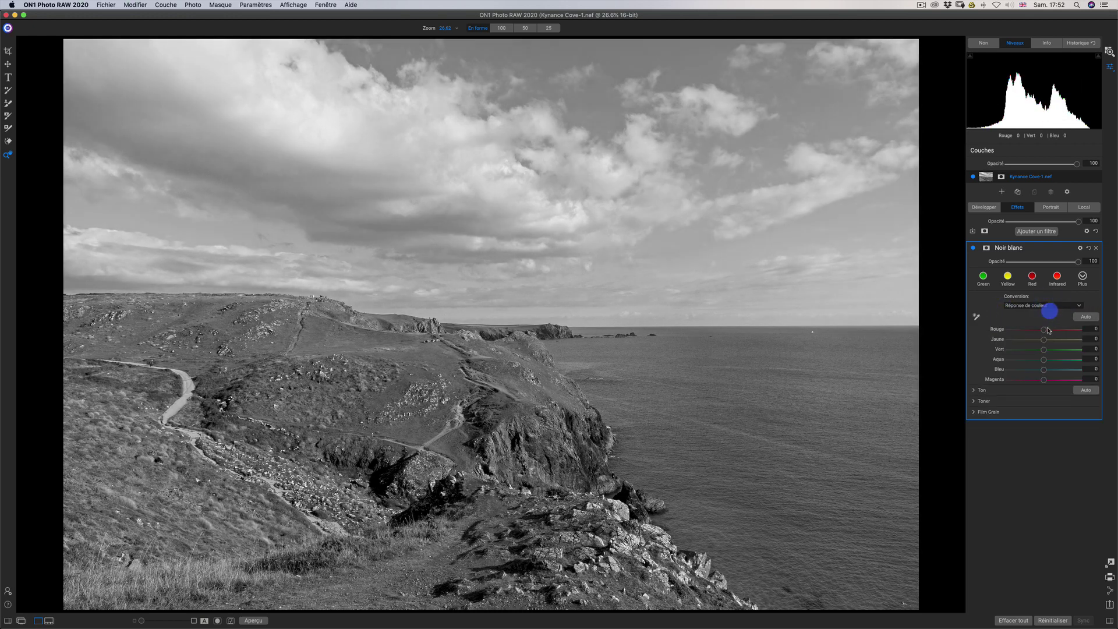
{"action": "left_click_drag", "start_coordinate": [1046, 332], "coordinate": [1043, 331]}
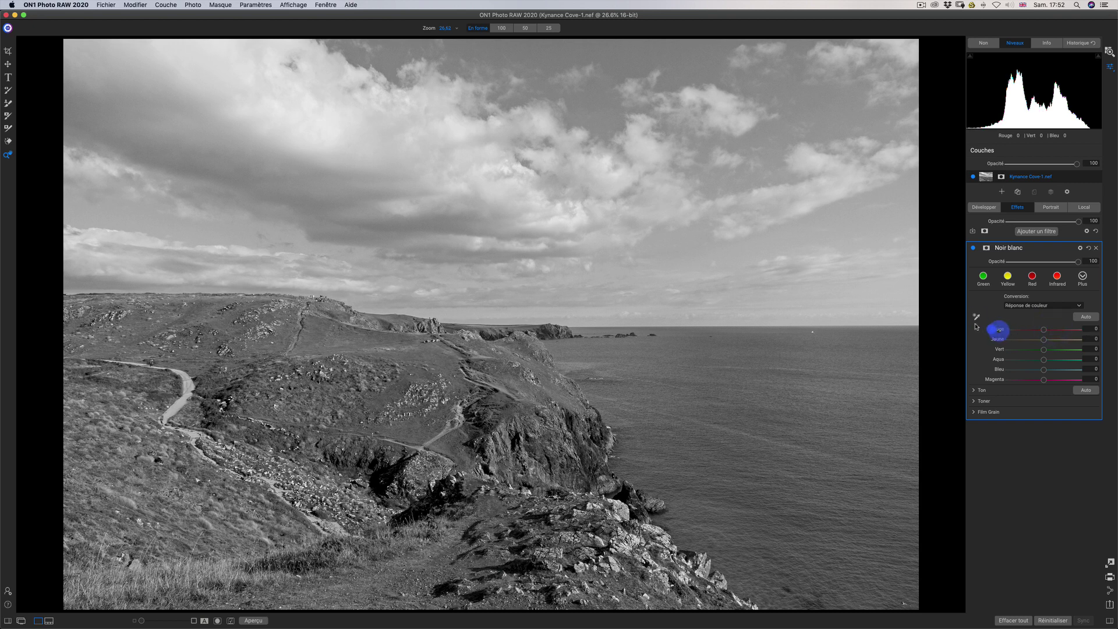
Step: Darken the sea and the grassy hillside with the targeted adjustment tool, setting Bleu to -22 and Jaune to -69
{"action": "left_click", "coordinate": [977, 317]}
{"action": "left_click_drag", "start_coordinate": [527, 350], "coordinate": [508, 383]}
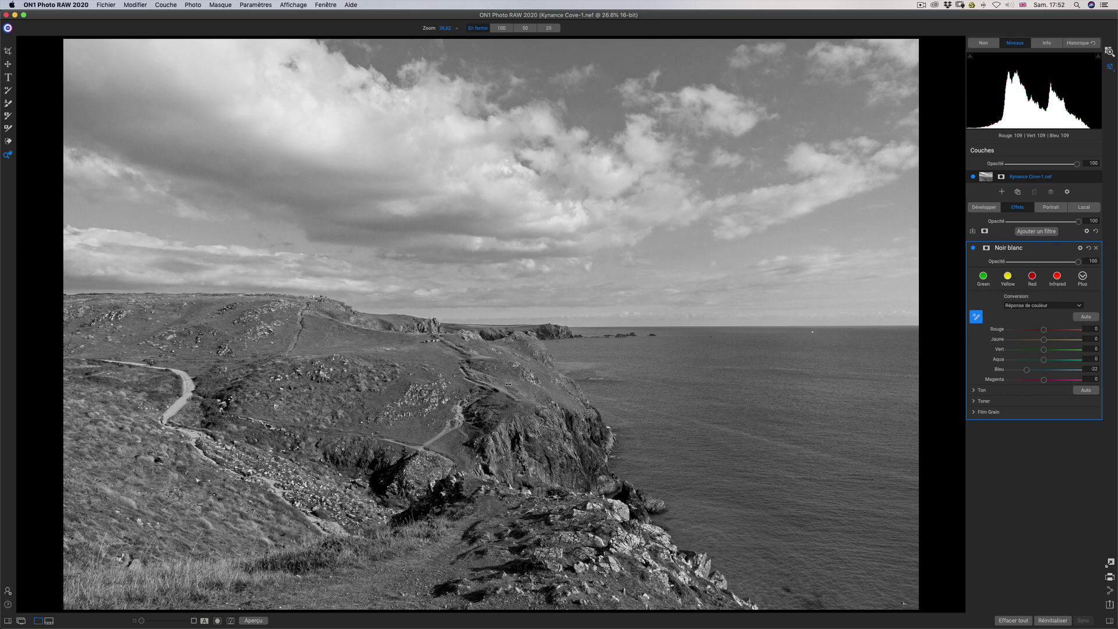
{"action": "left_click_drag", "start_coordinate": [508, 383], "coordinate": [427, 385]}
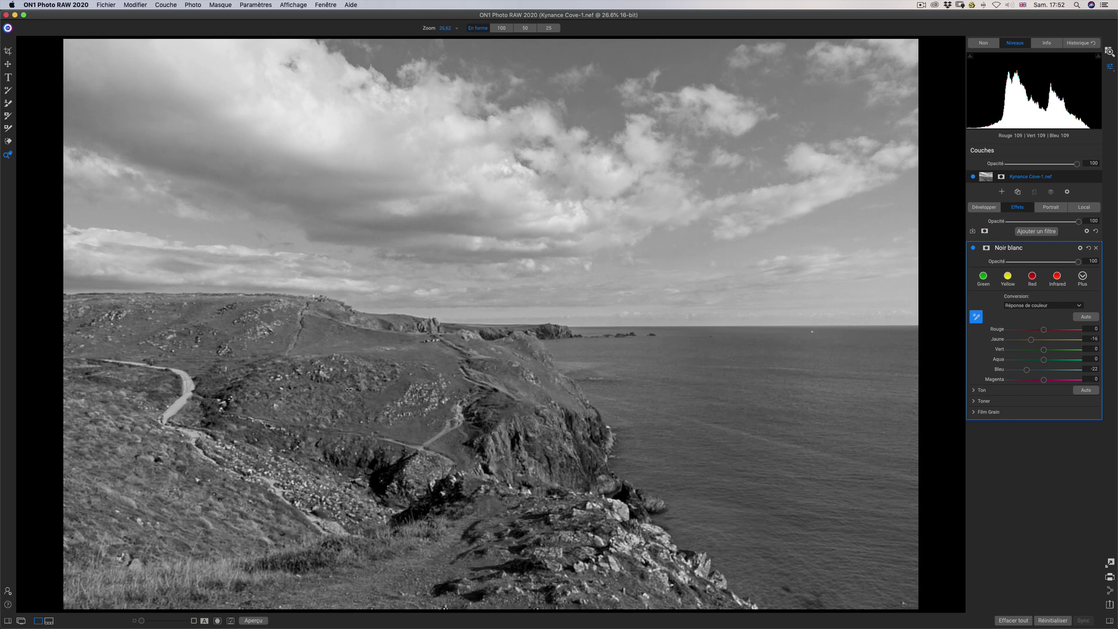
{"action": "left_click_drag", "start_coordinate": [302, 390], "coordinate": [449, 392]}
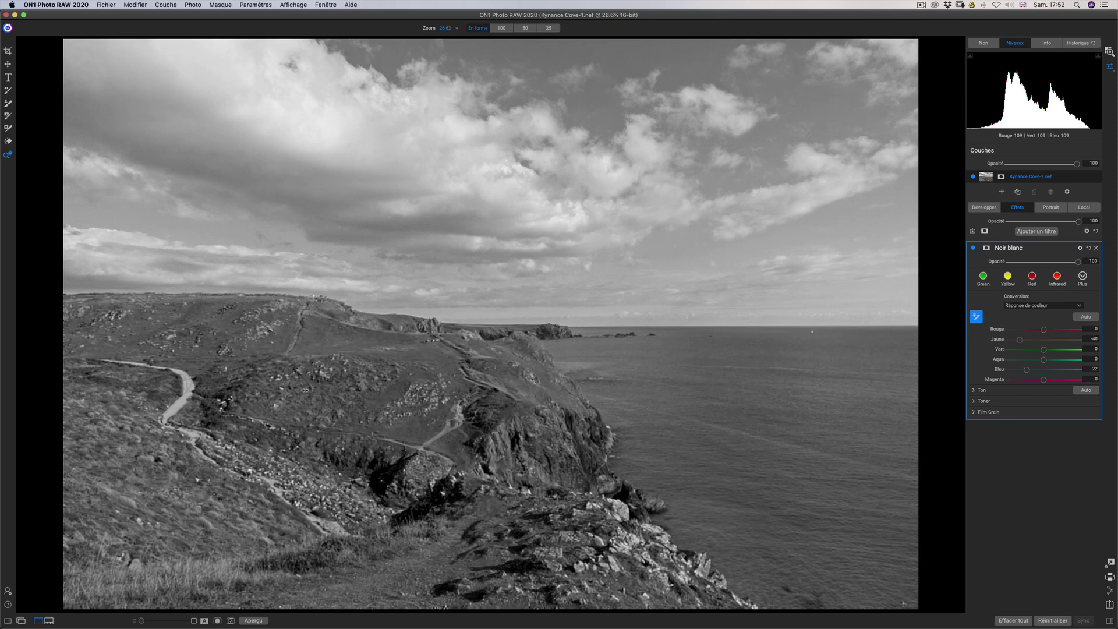
{"action": "left_click_drag", "start_coordinate": [272, 393], "coordinate": [257, 392]}
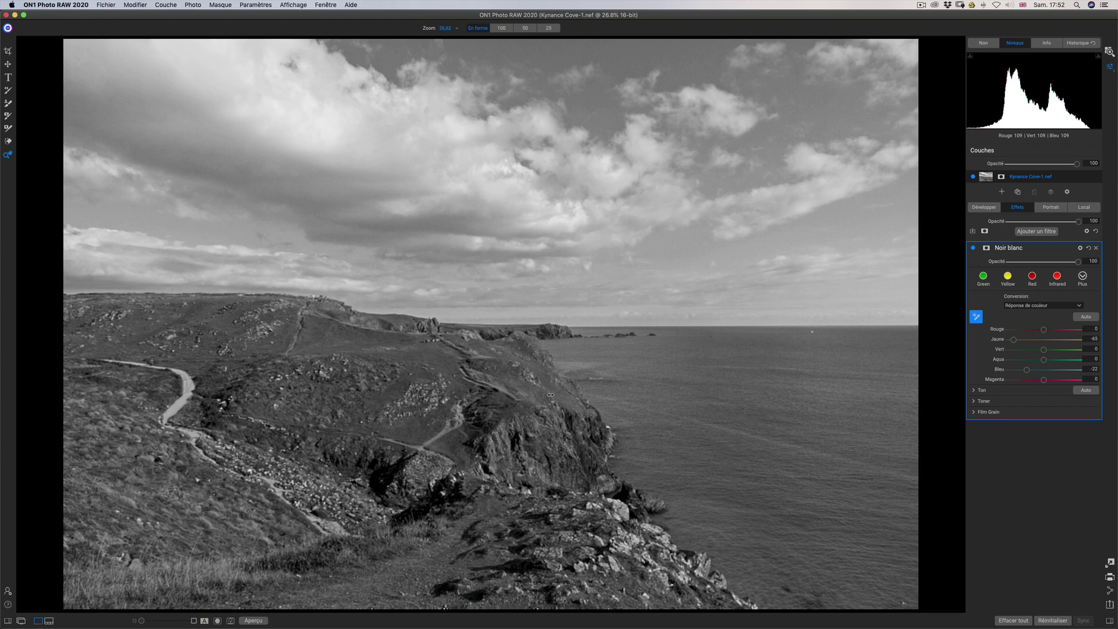
{"action": "left_click_drag", "start_coordinate": [550, 395], "coordinate": [268, 389]}
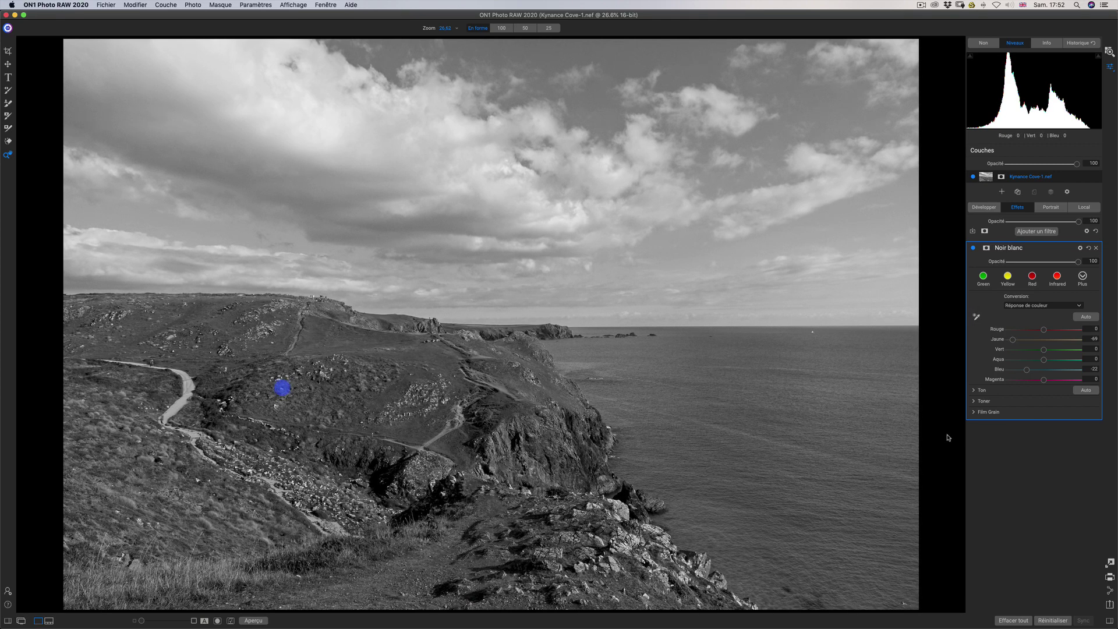
Step: Adjust the sea and sky with the targeted adjustment tool, trying Bleu at -72 and settling on -42
{"action": "left_click", "coordinate": [805, 410]}
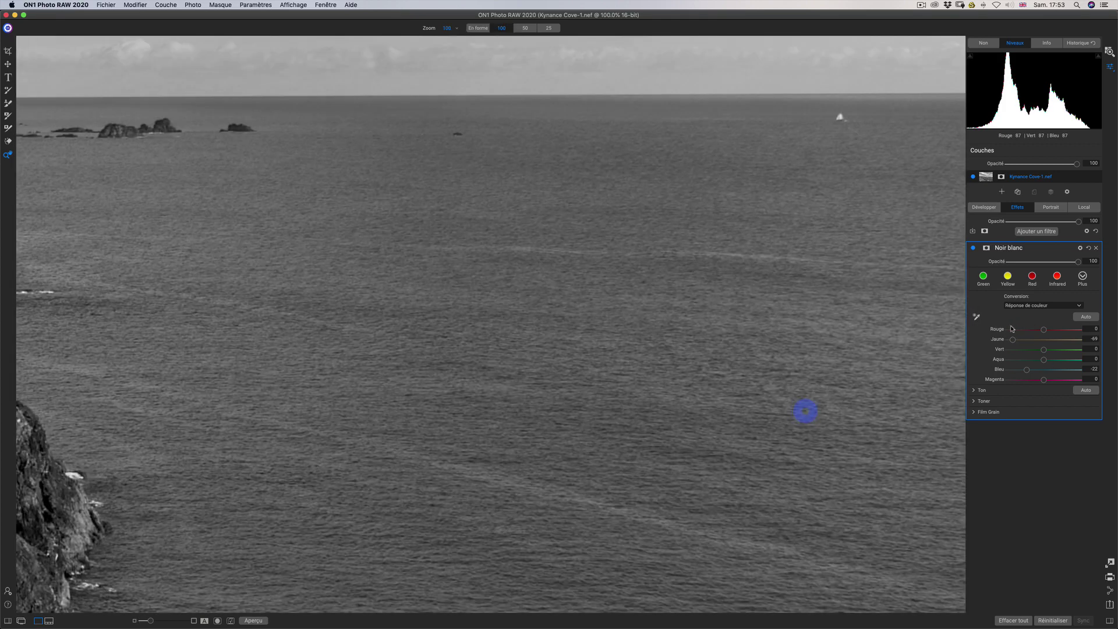
{"action": "left_click", "coordinate": [756, 344]}
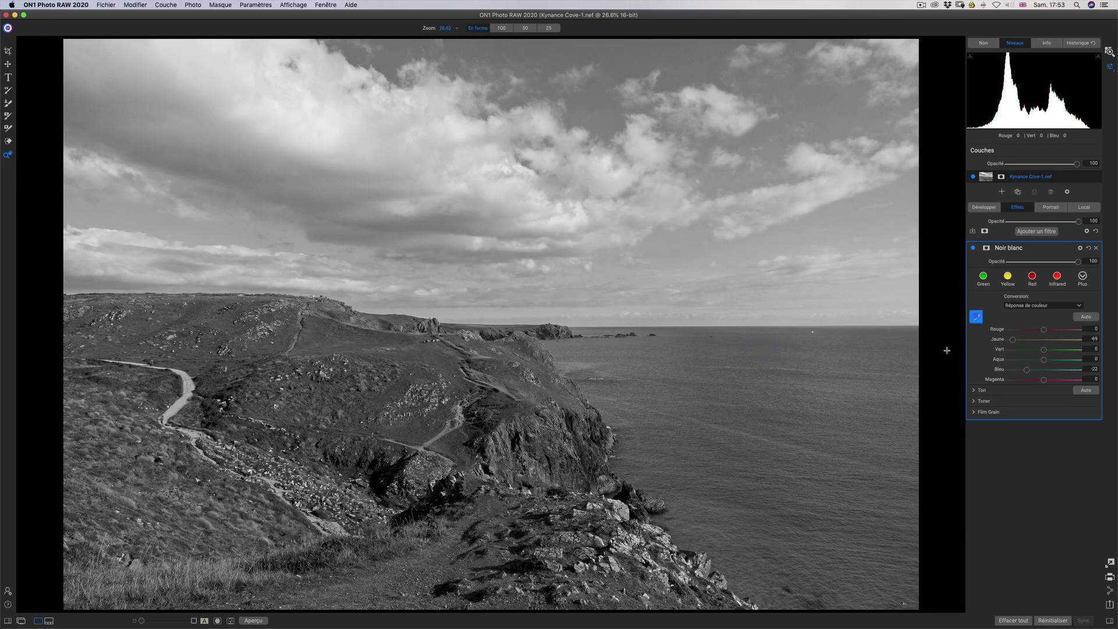
{"action": "left_click", "coordinate": [975, 316]}
{"action": "left_click_drag", "start_coordinate": [682, 419], "coordinate": [536, 418]}
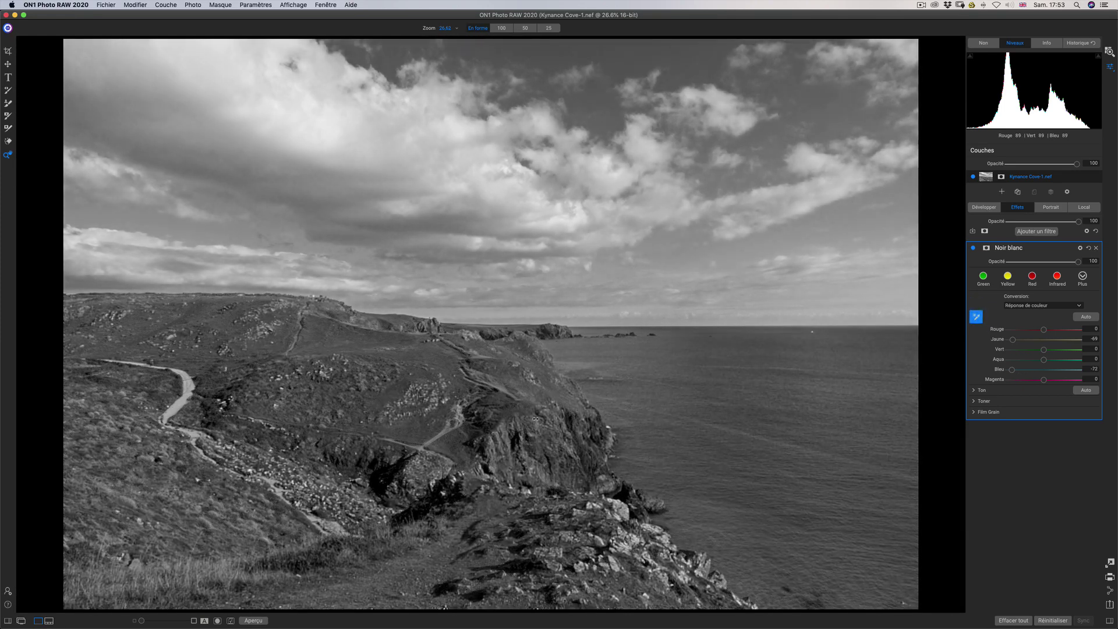
{"action": "left_click_drag", "start_coordinate": [834, 398], "coordinate": [693, 398]}
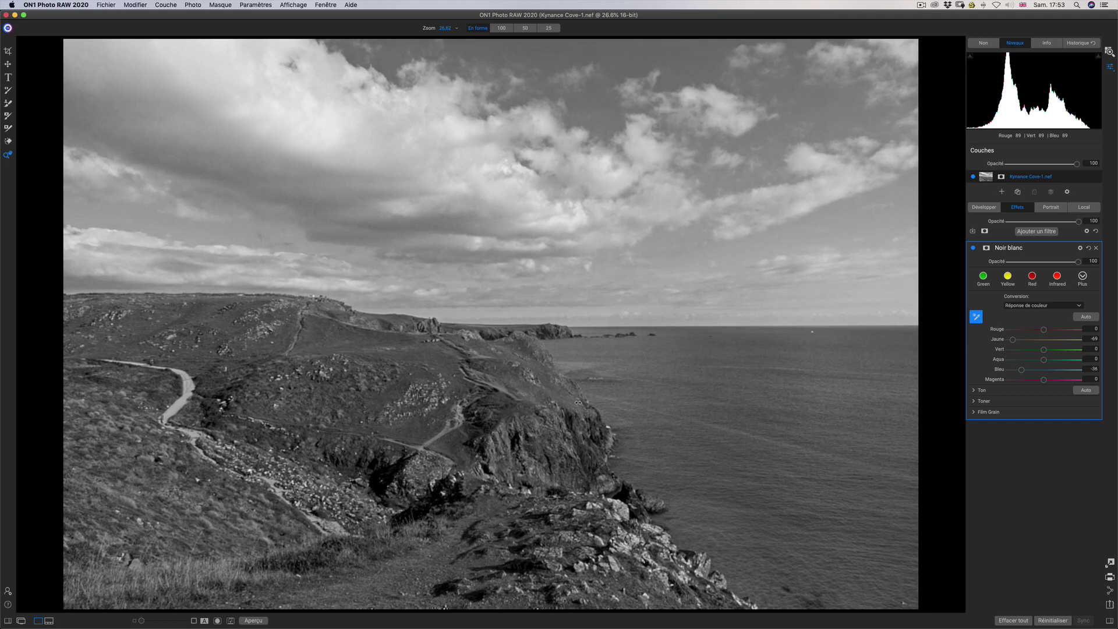
{"action": "left_click_drag", "start_coordinate": [780, 197], "coordinate": [771, 175]}
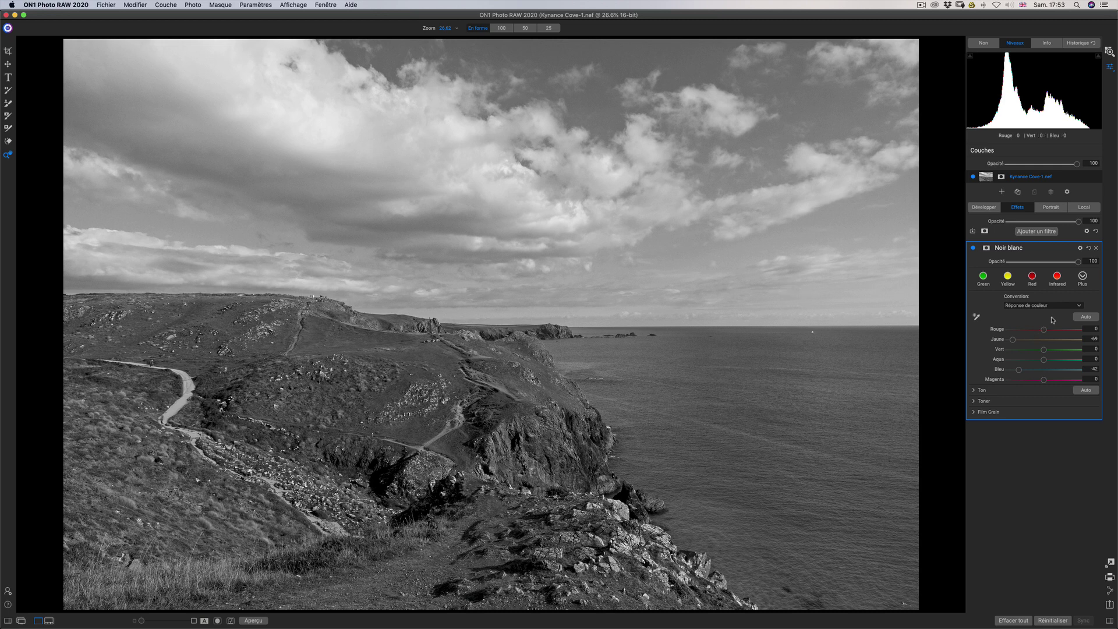
Step: Set the Ton values to Luminosité 15, Contraste 32, Points forts -44, Ombres 46, Blancs 20, Les noirs -22 and Détail 14
{"action": "left_click", "coordinate": [978, 391]}
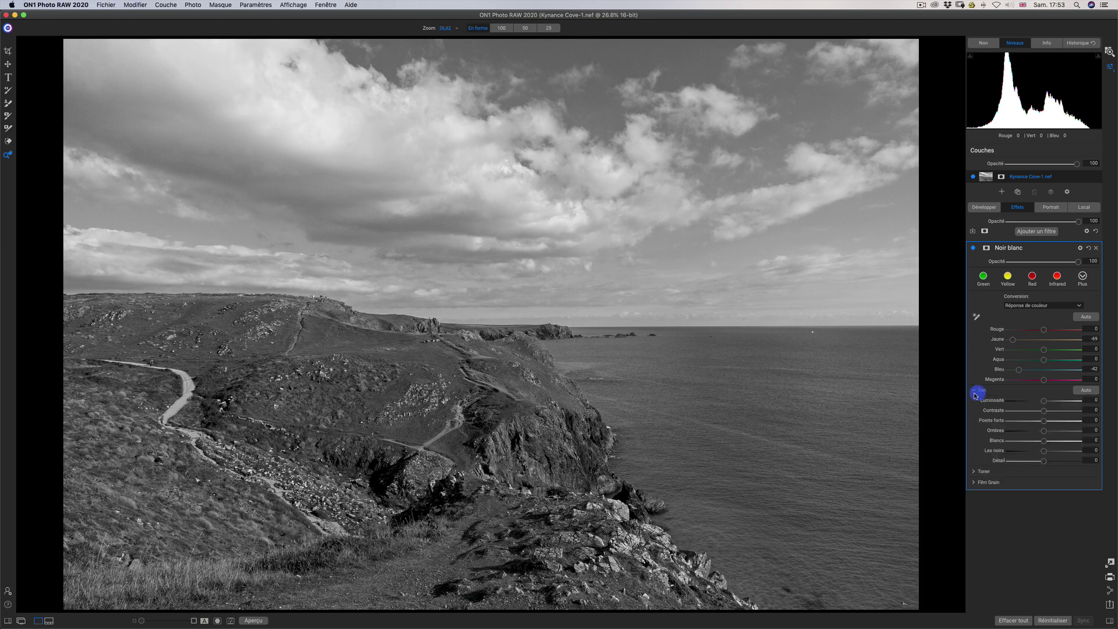
{"action": "left_click_drag", "start_coordinate": [1041, 405], "coordinate": [1058, 463]}
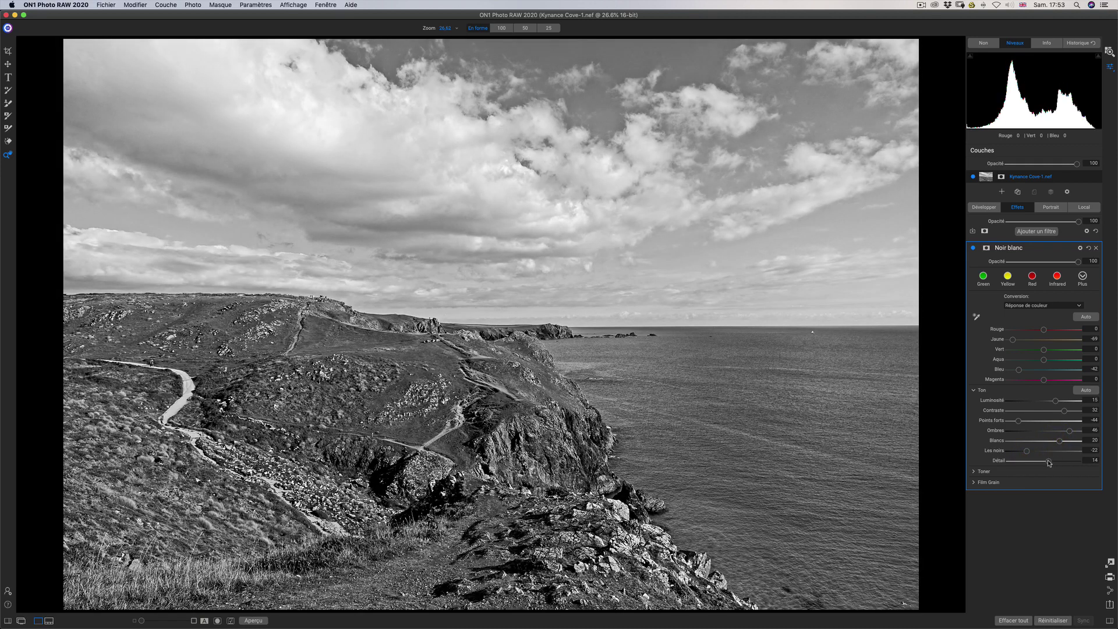
Step: Apply the Black Tea 3 toner, then set the highlights' Teinte to 209, Équilibre to 22, and the shadows to Teinte 137 and Montant 46
{"action": "left_click", "coordinate": [1048, 470]}
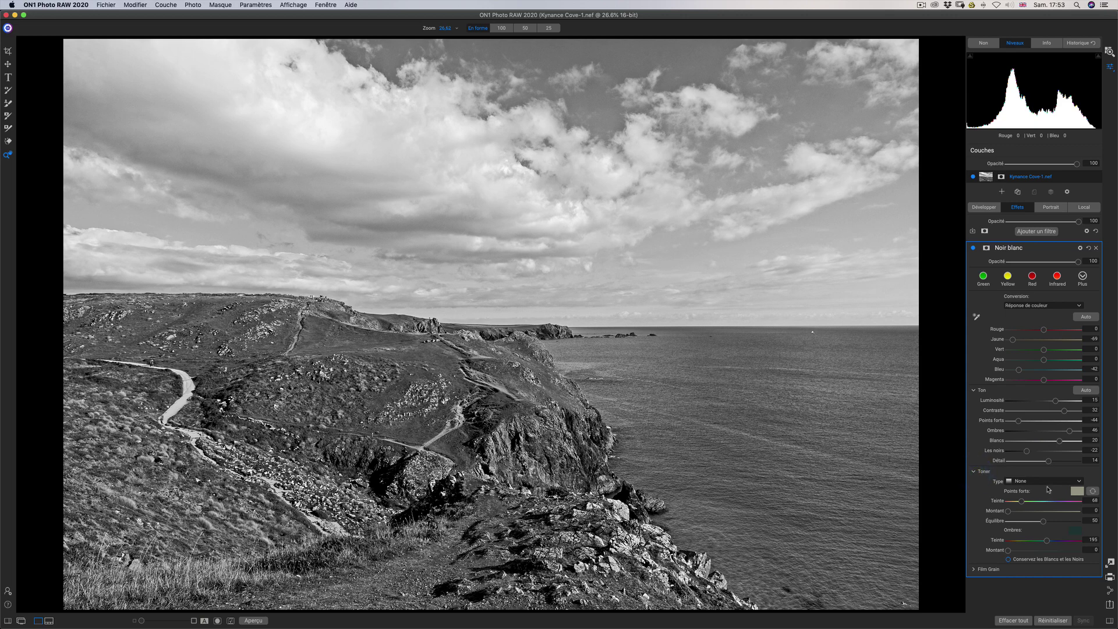
{"action": "left_click_drag", "start_coordinate": [1025, 501], "coordinate": [1059, 502]}
{"action": "left_click", "coordinate": [1039, 481]}
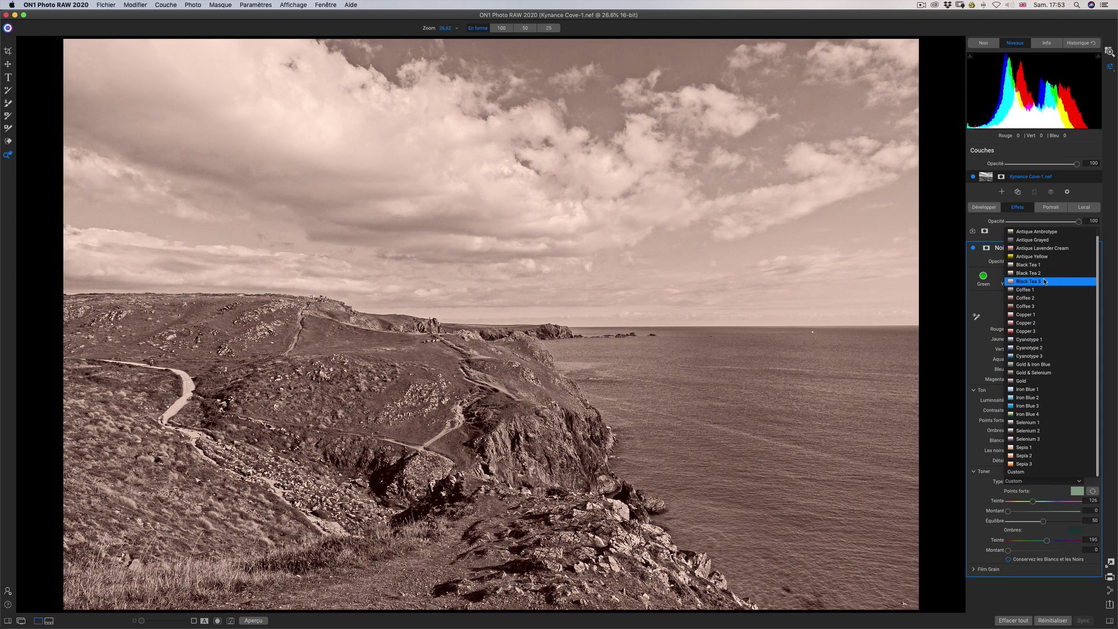
{"action": "left_click", "coordinate": [1044, 282]}
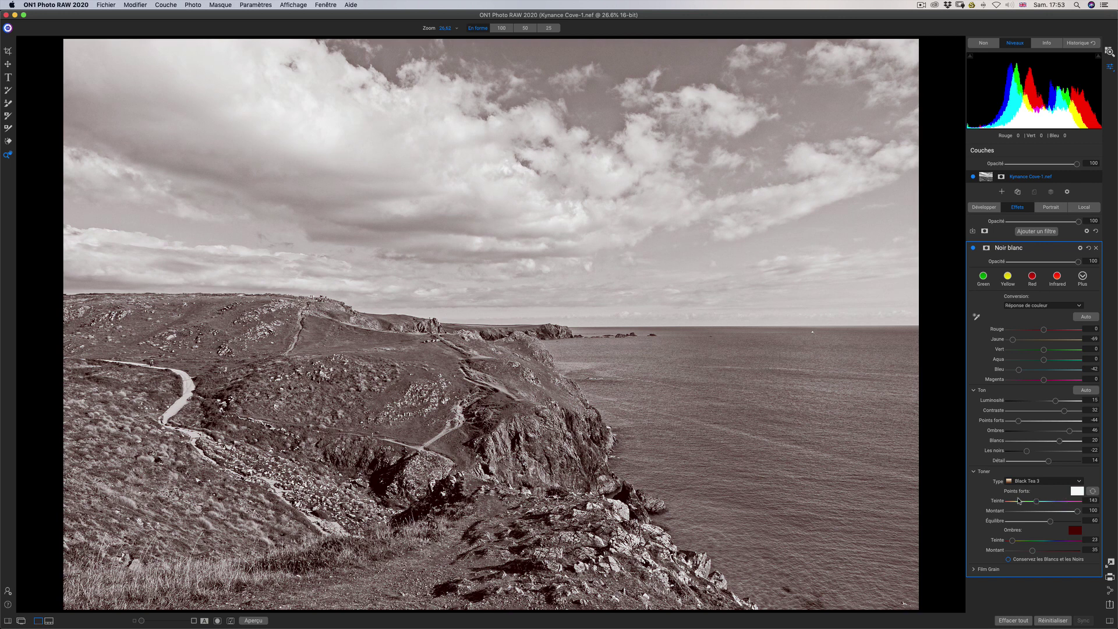
{"action": "left_click_drag", "start_coordinate": [1026, 502], "coordinate": [1049, 501]}
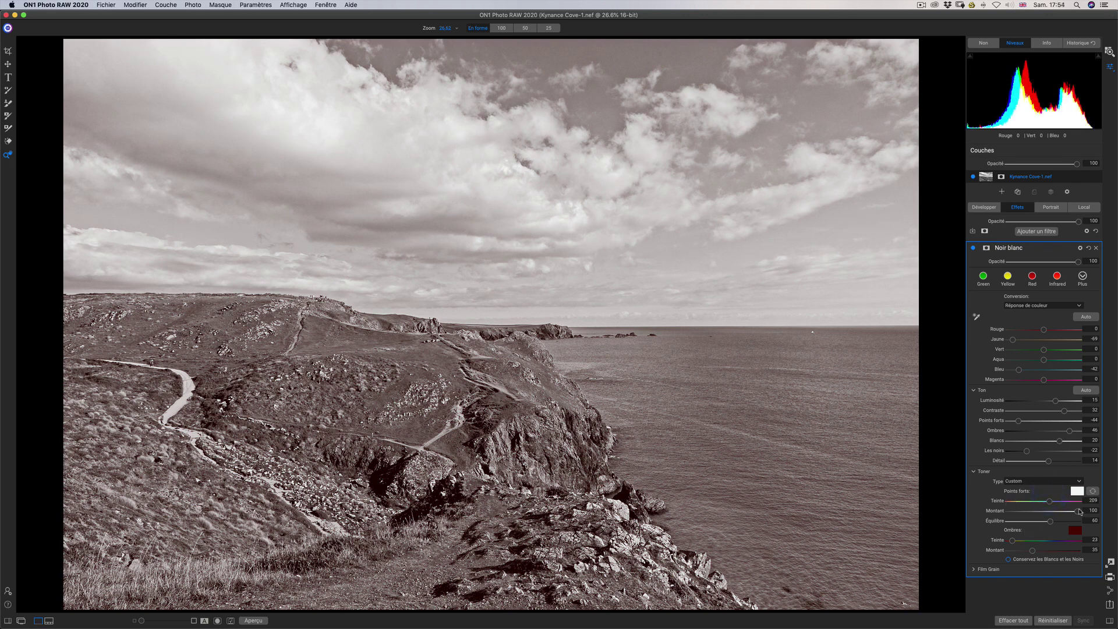
{"action": "left_click_drag", "start_coordinate": [1051, 523], "coordinate": [1039, 551]}
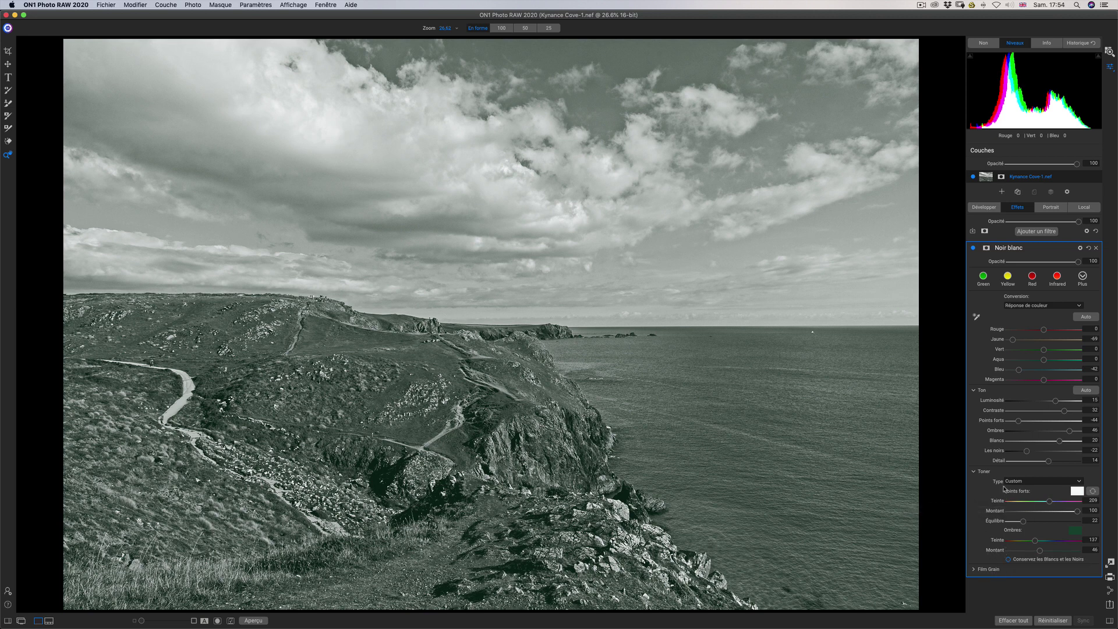
Step: Try the Kodak Panatomic X 32 and BW400CN 400 film grains, then choose Ilford HP5 400 with Montant 0 and Taille 50
{"action": "left_click", "coordinate": [974, 570]}
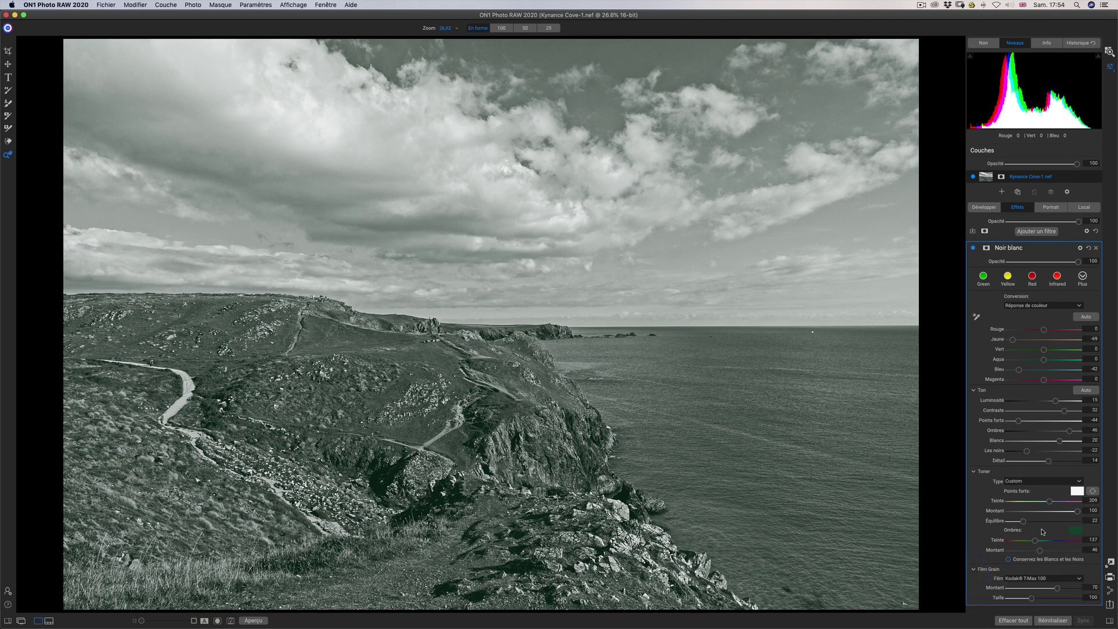
{"action": "left_click", "coordinate": [1041, 581]}
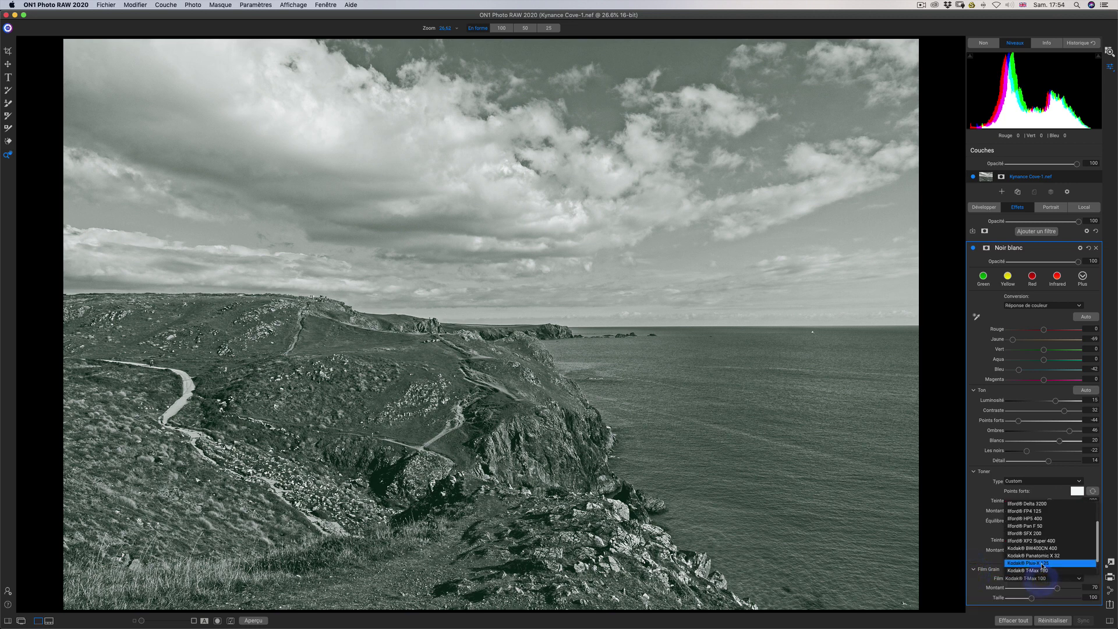
{"action": "left_click", "coordinate": [1042, 558]}
{"action": "left_click", "coordinate": [1042, 578]}
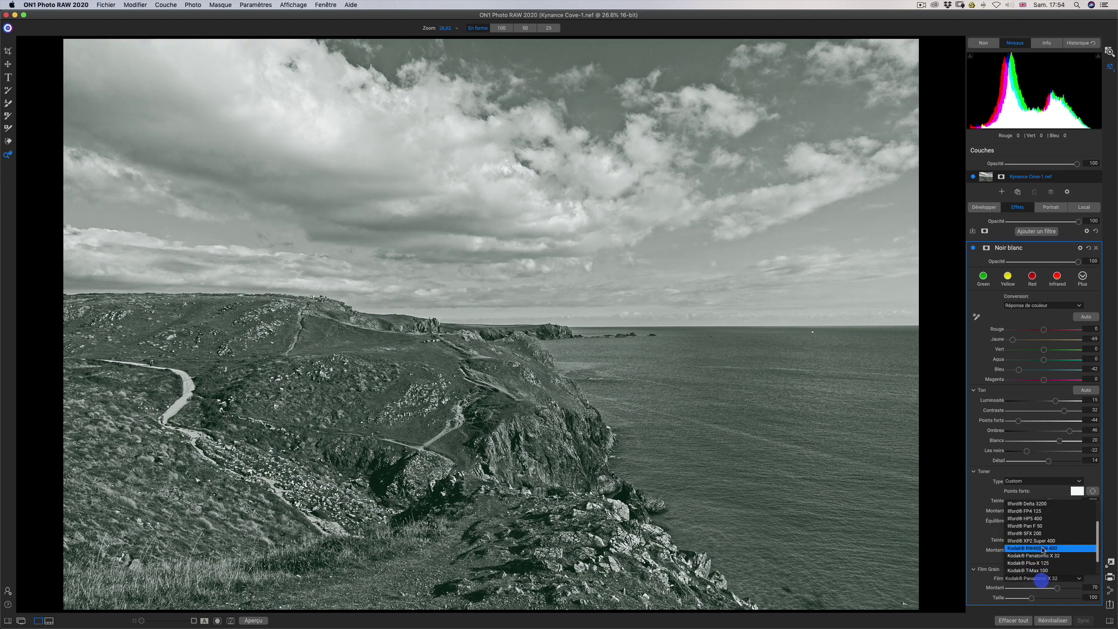
{"action": "left_click", "coordinate": [1041, 548]}
{"action": "left_click", "coordinate": [1035, 578]}
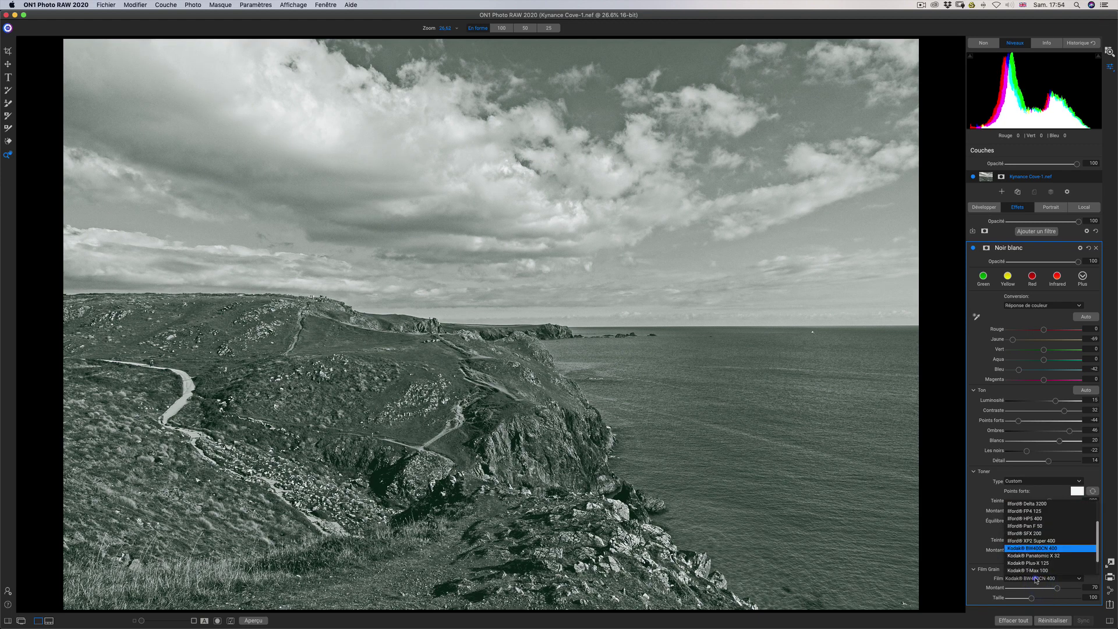
{"action": "left_click", "coordinate": [1013, 520]}
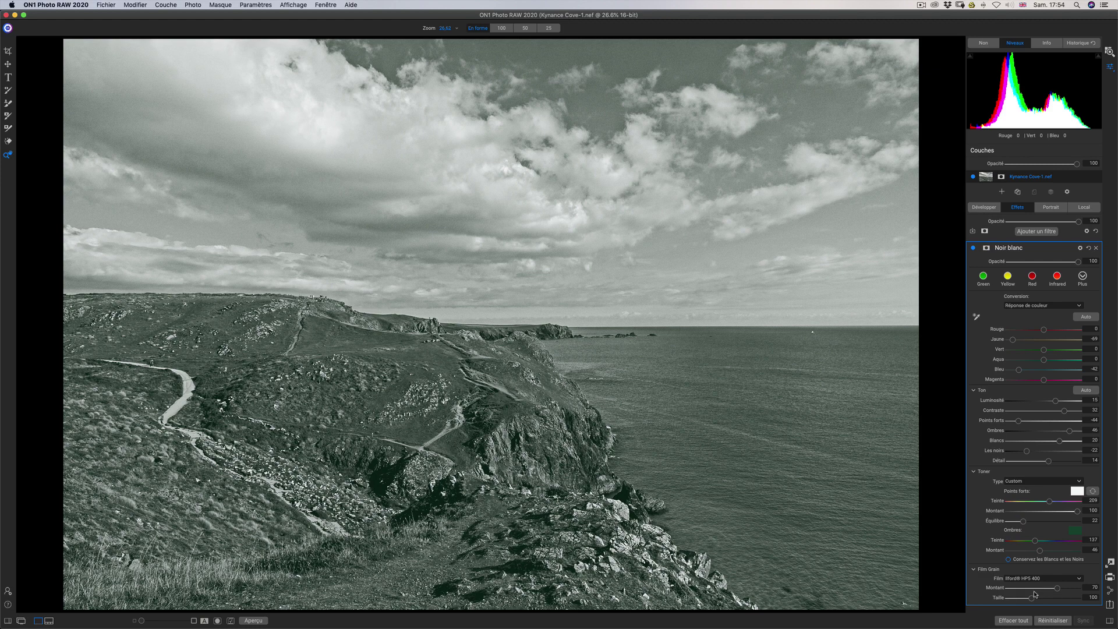
{"action": "left_click_drag", "start_coordinate": [1031, 600], "coordinate": [940, 608]}
{"action": "left_click", "coordinate": [943, 602]}
Step: Compare the Green, Yellow, Red and Infrared styles of the Noir blanc filter by applying each in turn, twice
{"action": "left_click", "coordinate": [1056, 310]}
{"action": "left_click", "coordinate": [1053, 305]}
{"action": "left_click", "coordinate": [1083, 277]}
{"action": "left_click", "coordinate": [1083, 277]}
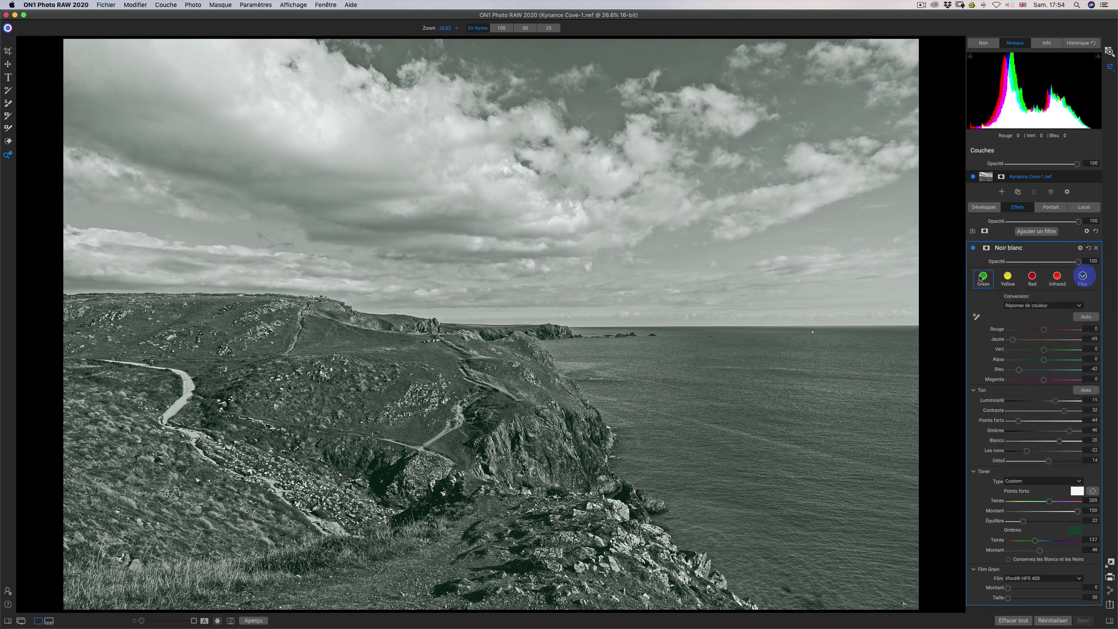
{"action": "left_click", "coordinate": [981, 278]}
{"action": "left_click", "coordinate": [1007, 277]}
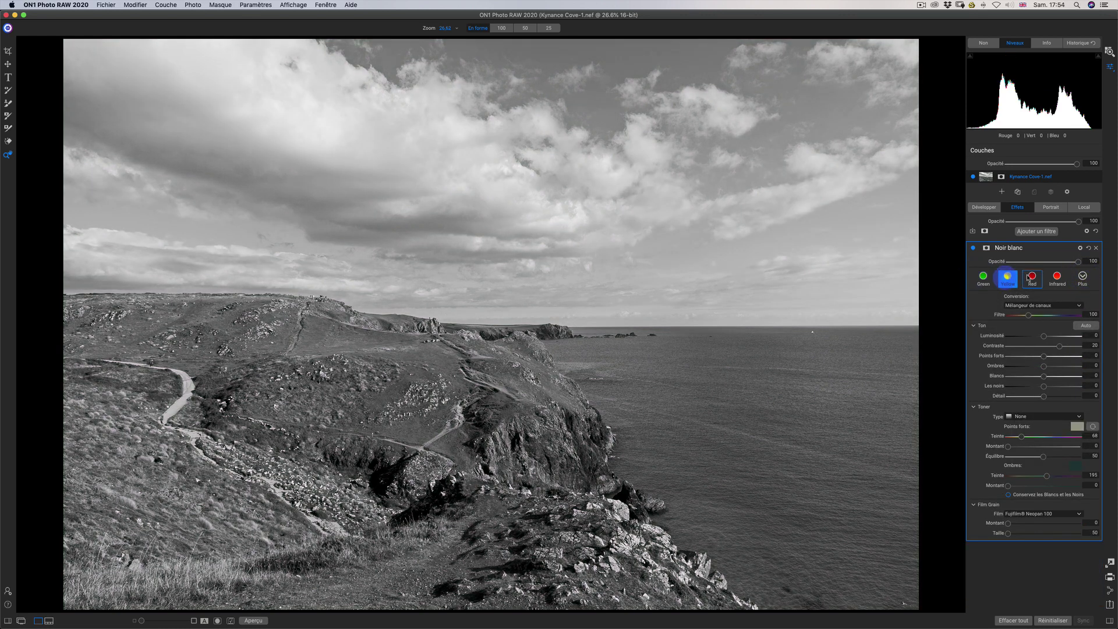
{"action": "left_click", "coordinate": [1029, 277]}
{"action": "left_click", "coordinate": [1062, 280]}
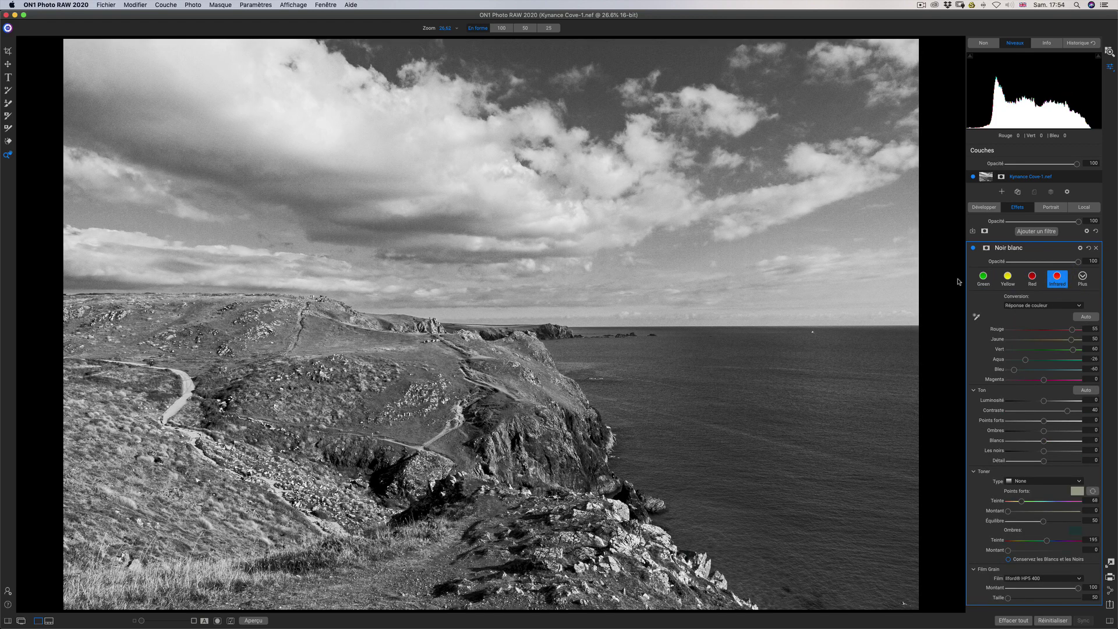
{"action": "left_click", "coordinate": [982, 278]}
{"action": "left_click", "coordinate": [1007, 277]}
{"action": "left_click", "coordinate": [1029, 279]}
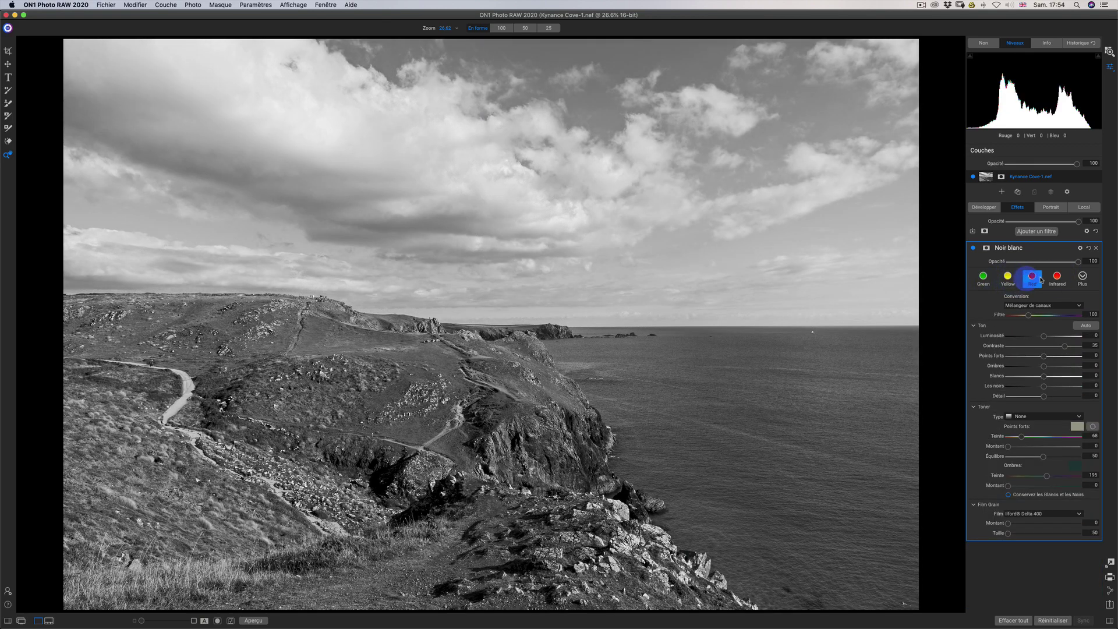
{"action": "left_click", "coordinate": [1056, 278]}
Step: Apply the High-Key style to the Noir blanc filter and display the list of additional styles again
{"action": "left_click", "coordinate": [1082, 277]}
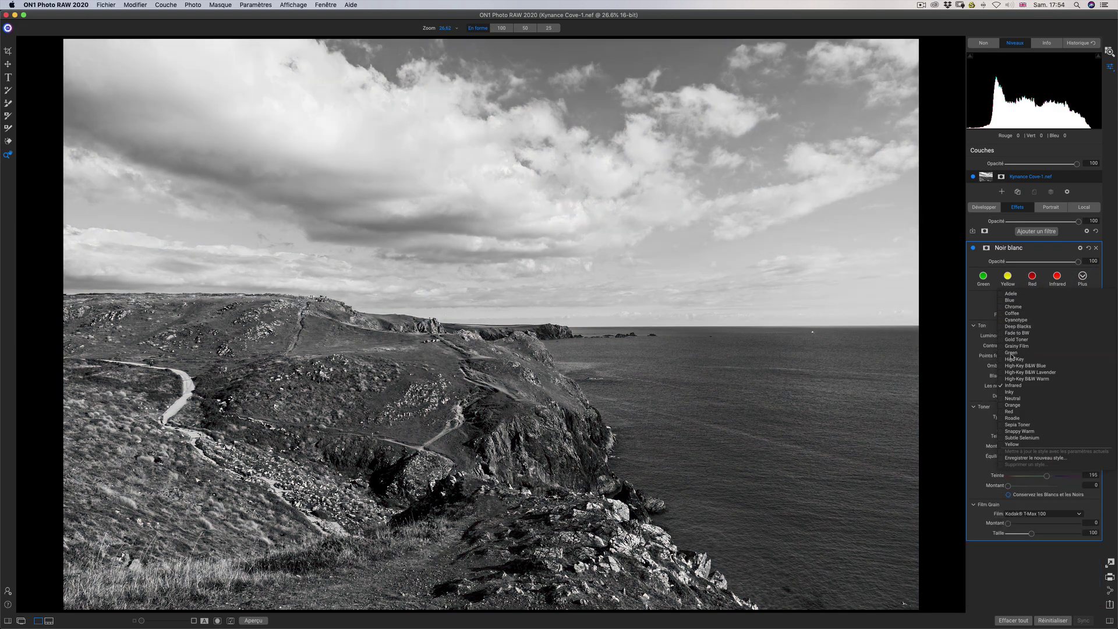
{"action": "left_click", "coordinate": [1014, 360]}
{"action": "left_click", "coordinate": [1082, 277]}
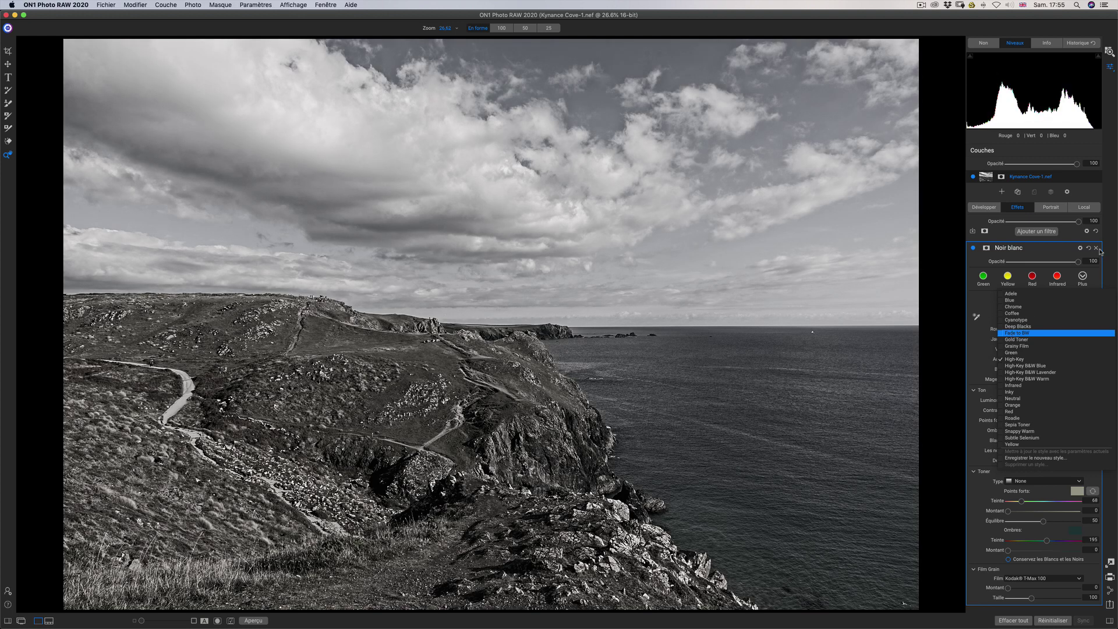
Step: Remove the Noir blanc filter from the photo and look over the list of available effects filters without adding one
{"action": "left_click", "coordinate": [1094, 246]}
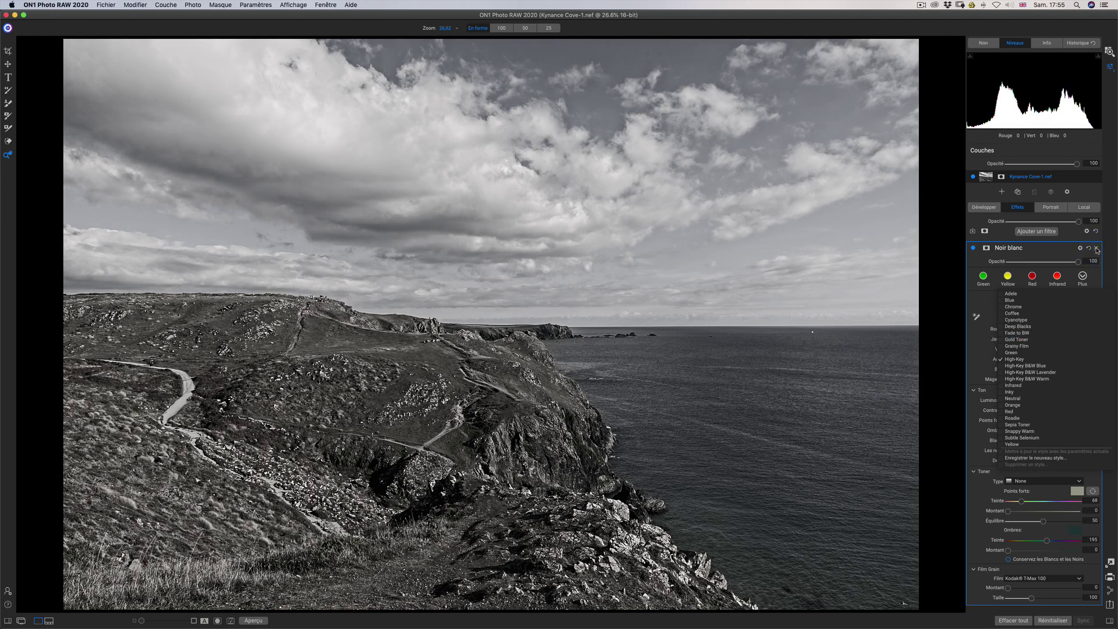
{"action": "left_click", "coordinate": [1096, 248]}
{"action": "left_click", "coordinate": [1096, 248]}
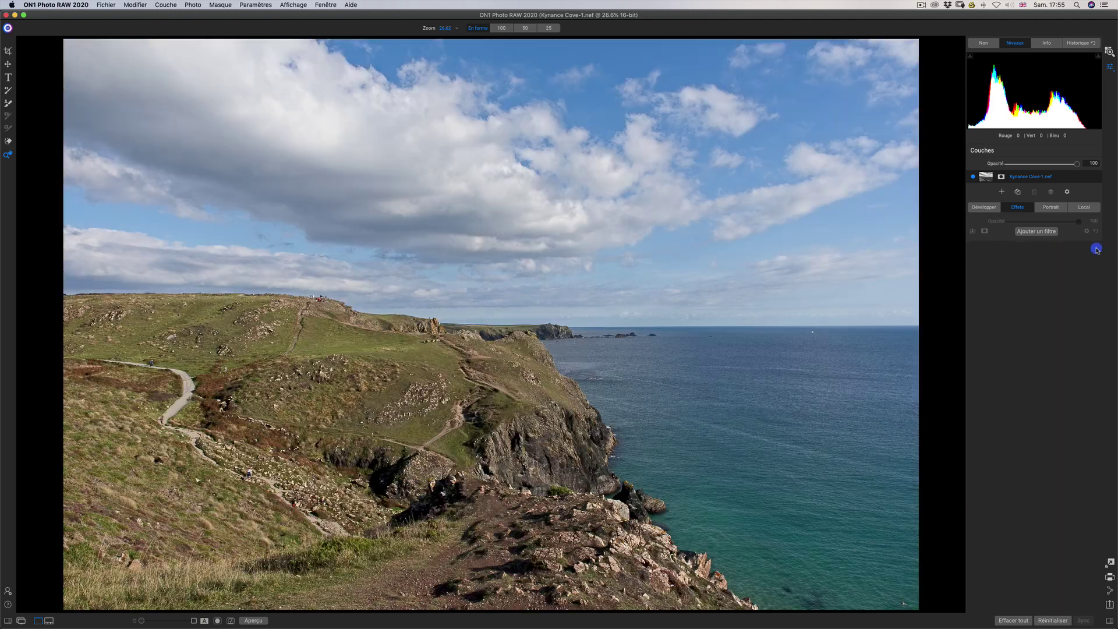
{"action": "left_click", "coordinate": [1036, 231]}
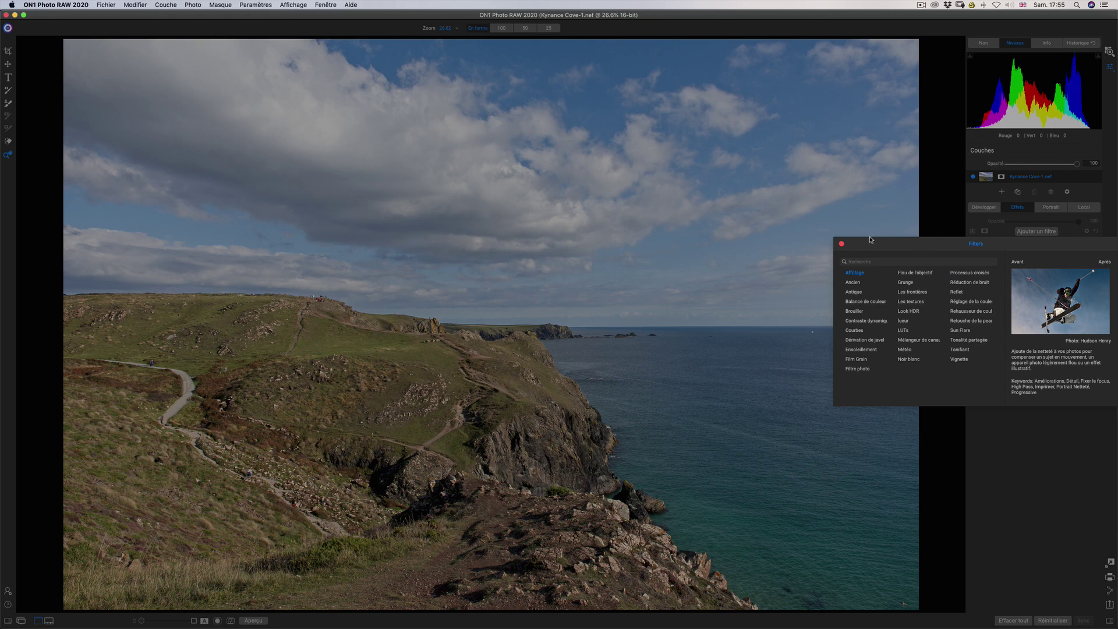
{"action": "left_click", "coordinate": [842, 244]}
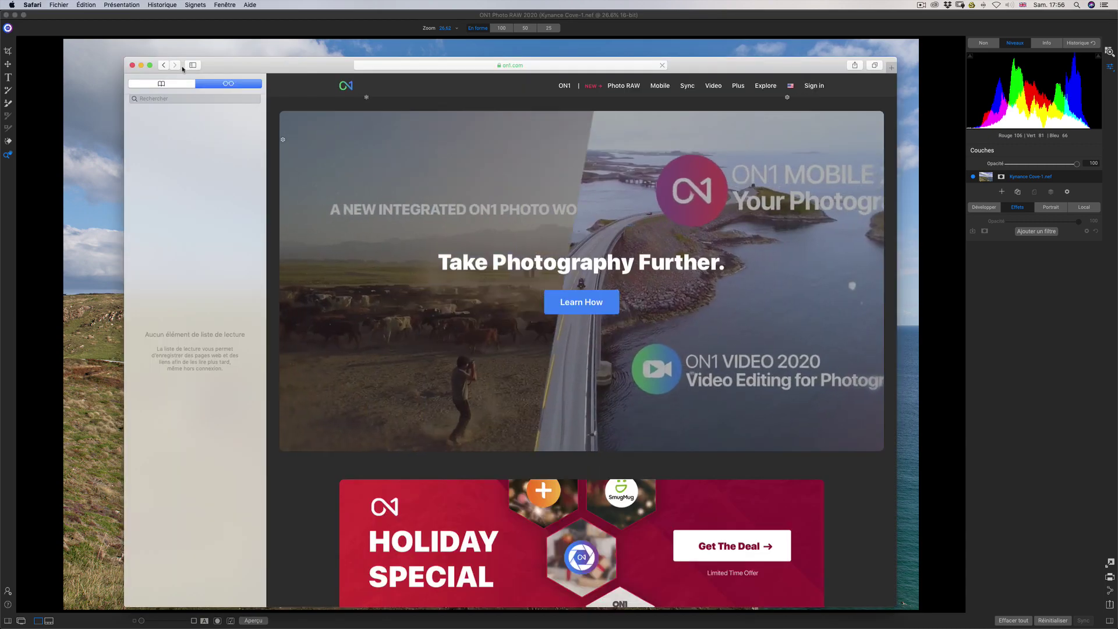
Step: Switch to Safari, expand the on1.com window to full screen, and open the Holiday Special deal page
{"action": "left_click", "coordinate": [151, 65]}
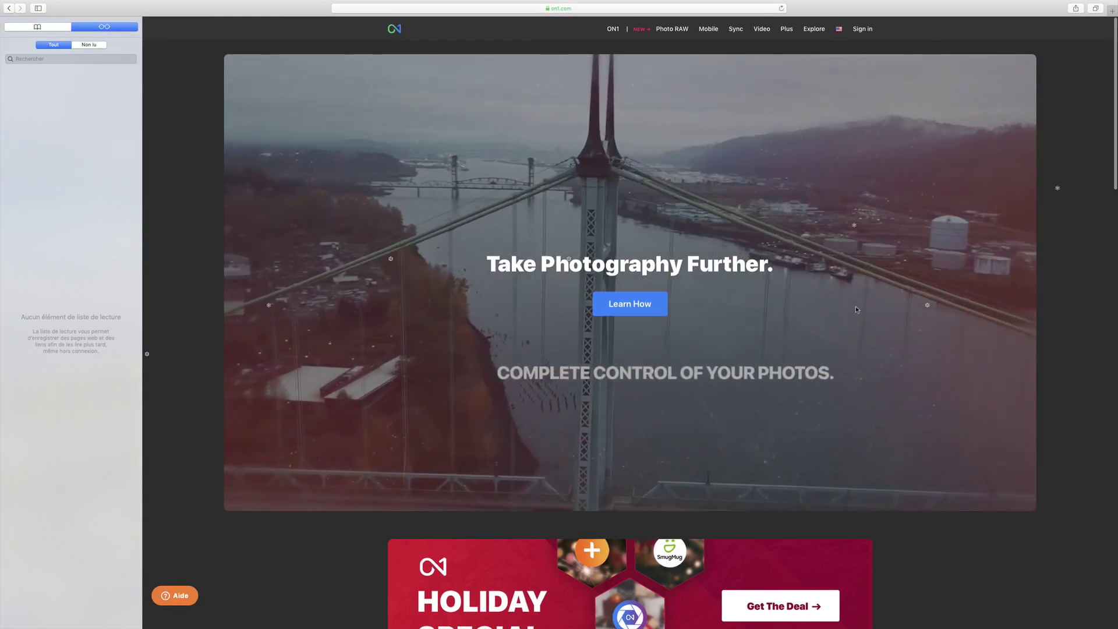
{"action": "scroll", "coordinate": [855, 305], "scroll_direction": "down", "scroll_amount": 5}
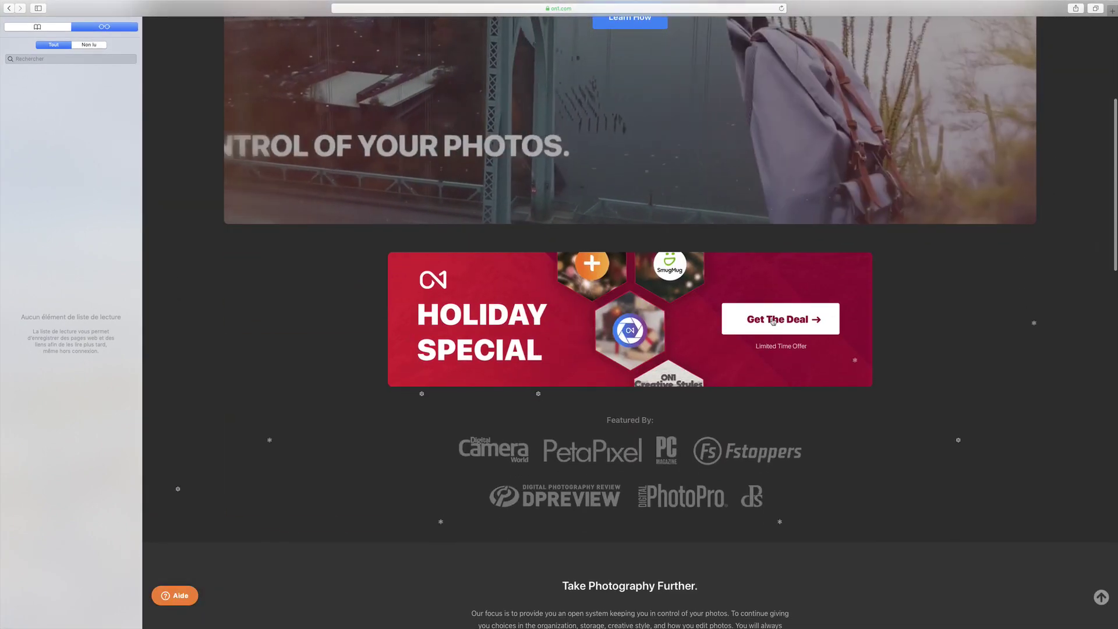
{"action": "left_click", "coordinate": [761, 318]}
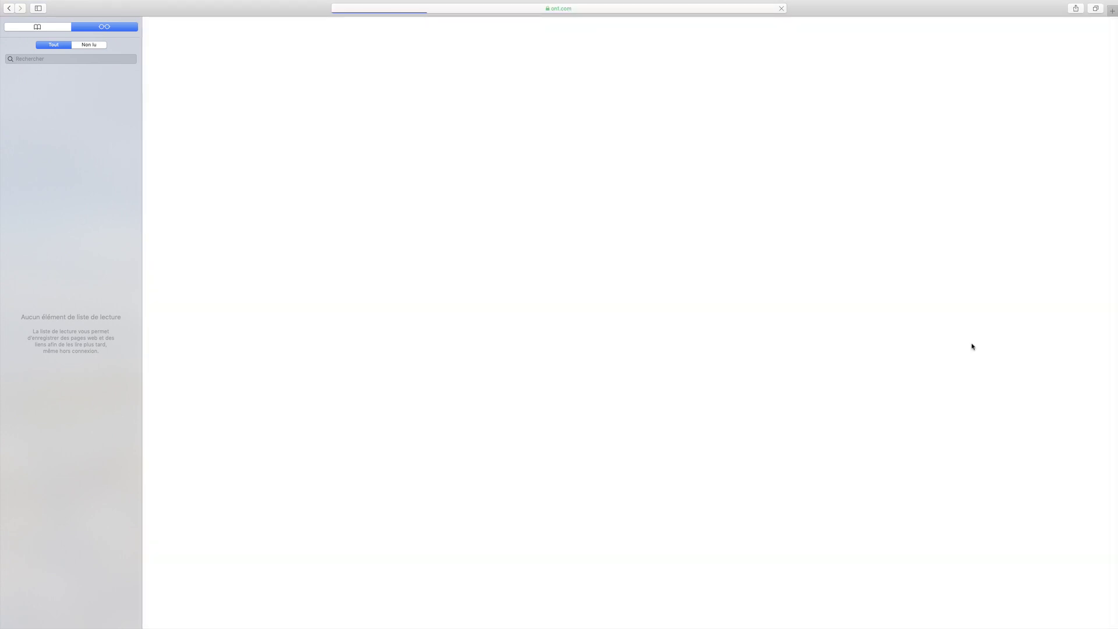
Step: Examine the ON1 Photo RAW 2020 Holiday Special bundles, their prices and included items, and the page's product introduction
{"action": "scroll", "coordinate": [971, 346], "scroll_direction": "down", "scroll_amount": 8}
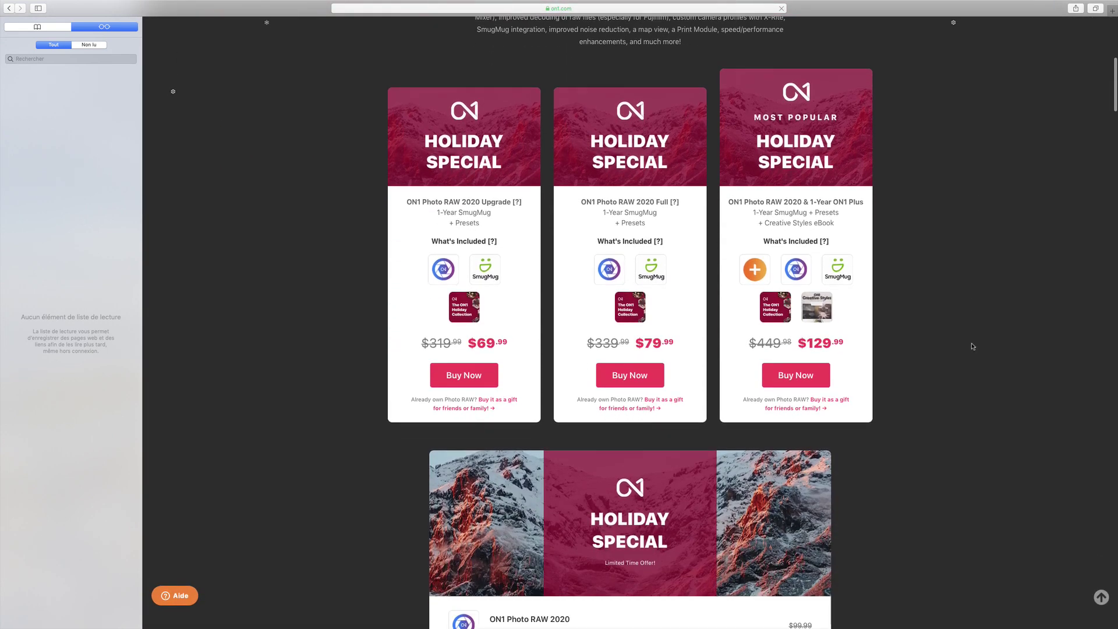
{"action": "scroll", "coordinate": [503, 334], "scroll_direction": "down", "scroll_amount": 1}
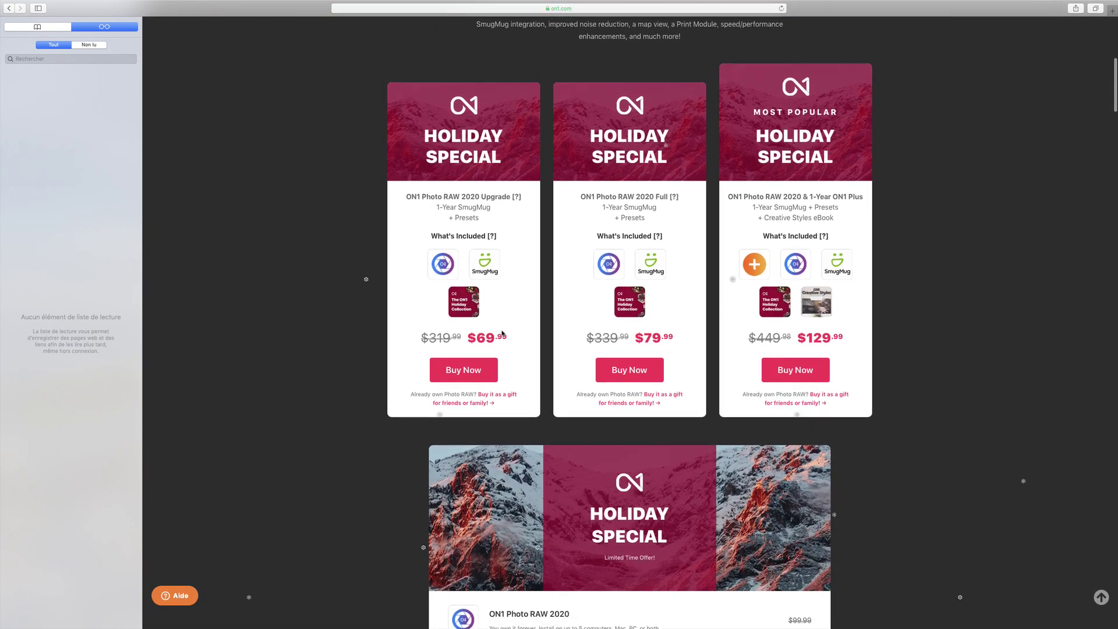
{"action": "scroll", "coordinate": [498, 220], "scroll_direction": "down", "scroll_amount": 1}
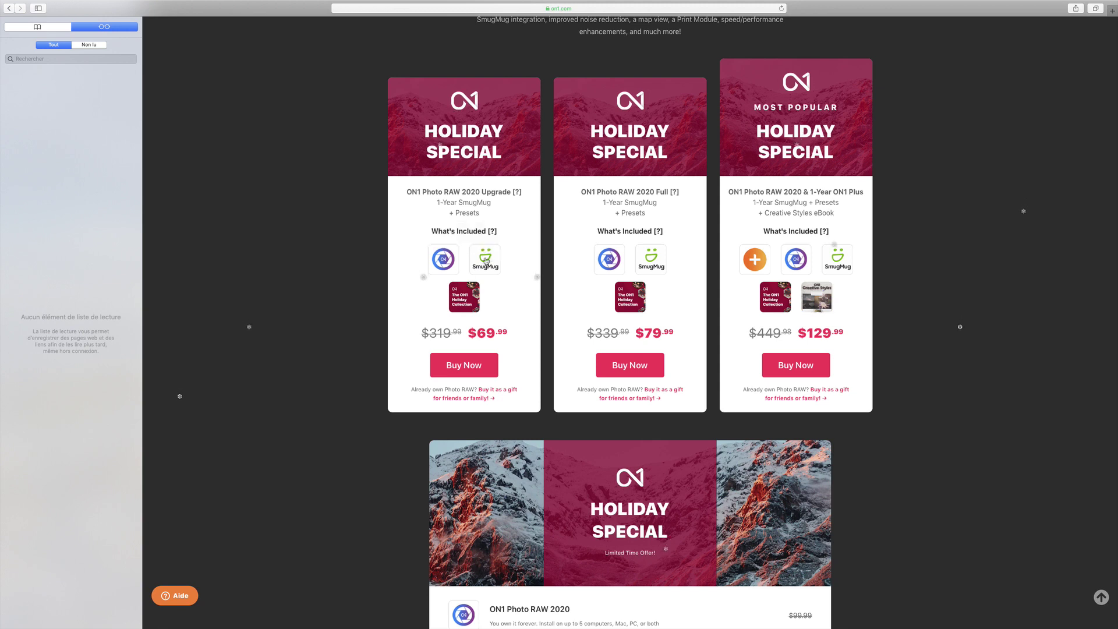
{"action": "mouse_move", "coordinate": [486, 260]}
{"action": "scroll", "coordinate": [811, 200], "scroll_direction": "down", "scroll_amount": 1}
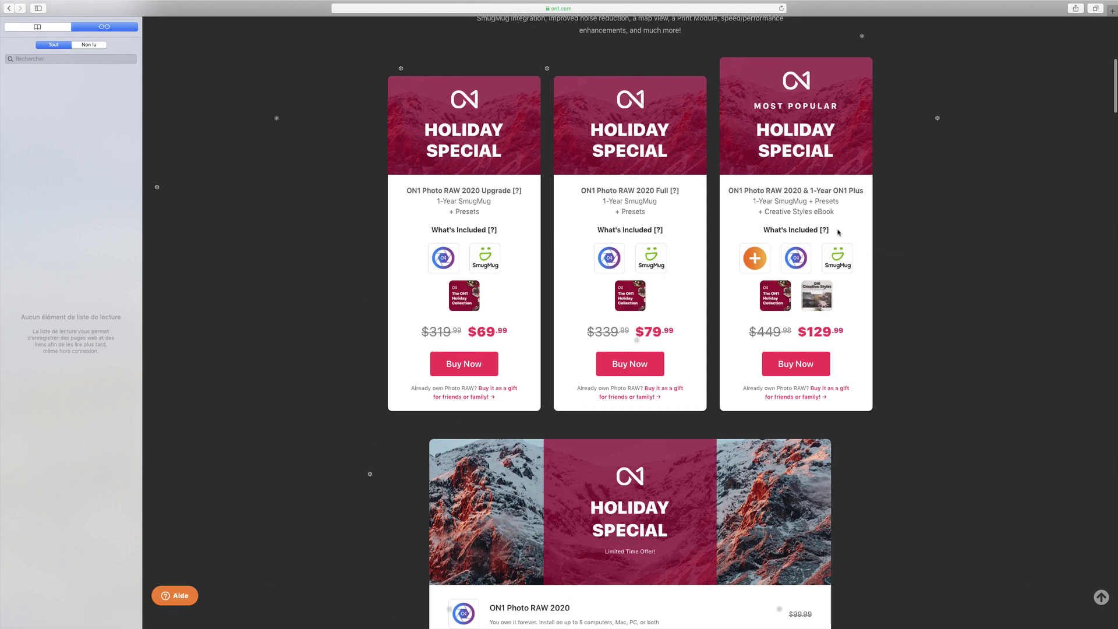
{"action": "scroll", "coordinate": [837, 233], "scroll_direction": "down", "scroll_amount": 4}
{"action": "scroll", "coordinate": [837, 233], "scroll_direction": "down", "scroll_amount": 3}
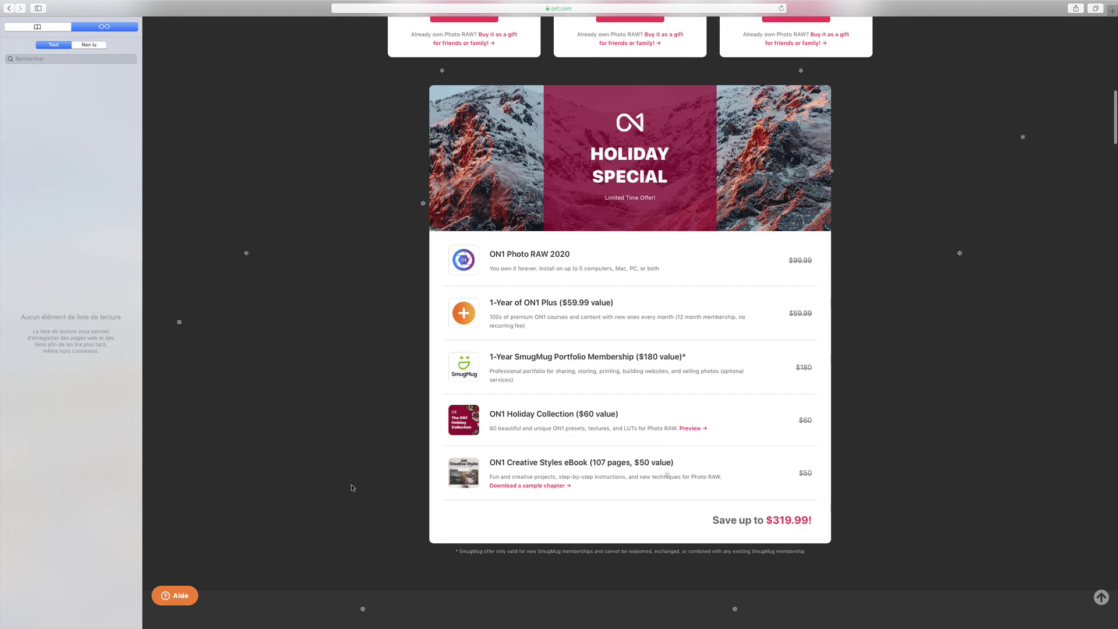
{"action": "scroll", "coordinate": [666, 280], "scroll_direction": "up", "scroll_amount": 15}
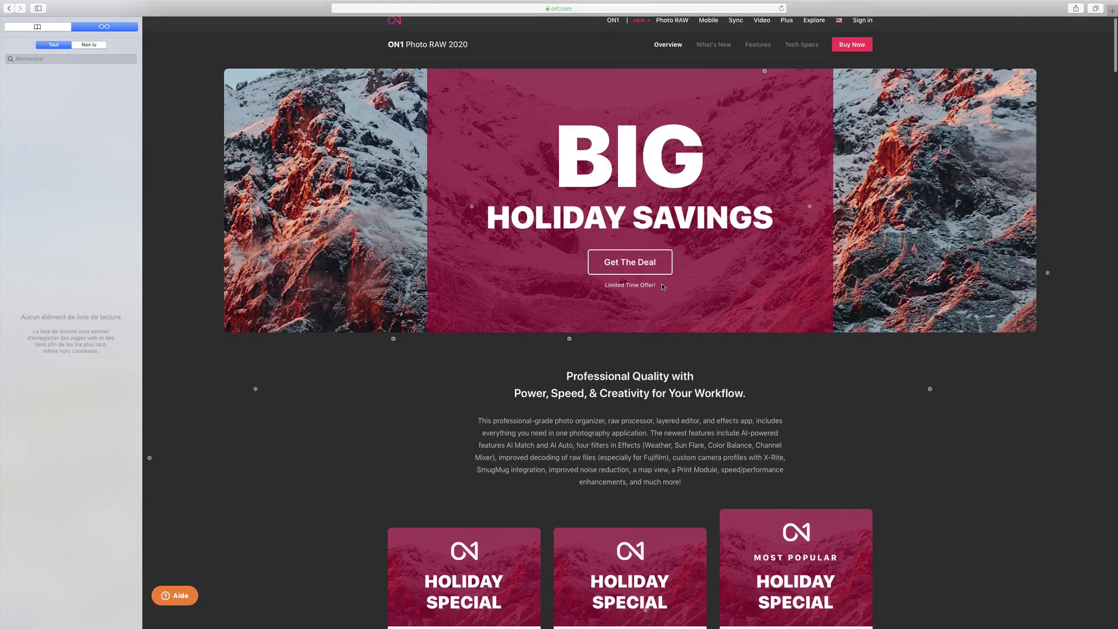
{"action": "scroll", "coordinate": [662, 284], "scroll_direction": "down", "scroll_amount": 3}
{"action": "scroll", "coordinate": [662, 286], "scroll_direction": "down", "scroll_amount": 3}
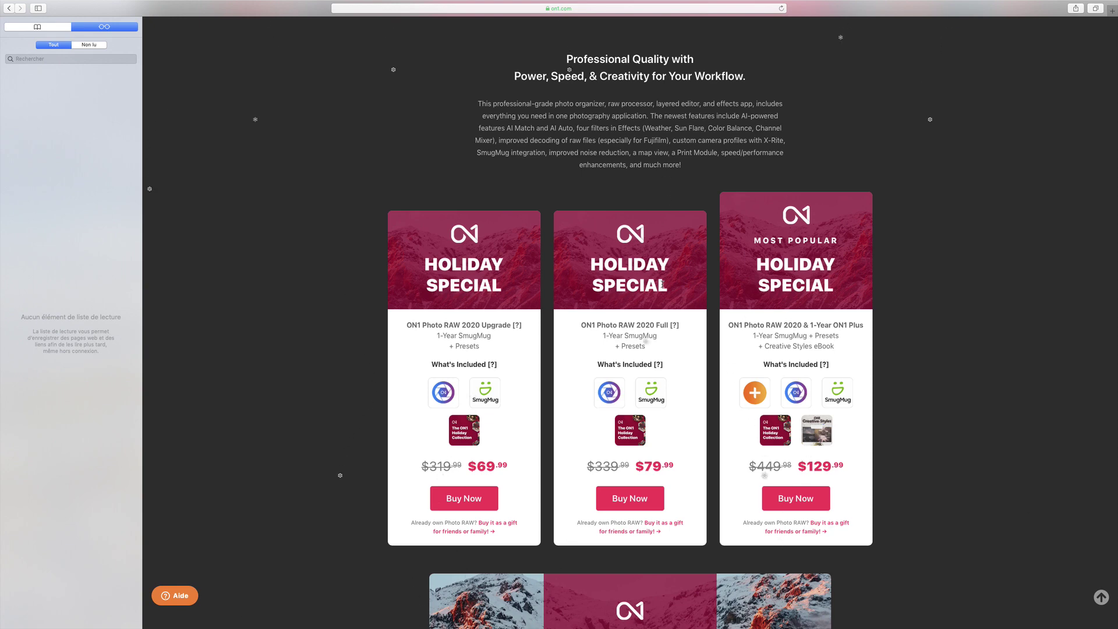
{"action": "scroll", "coordinate": [662, 284], "scroll_direction": "up", "scroll_amount": 5}
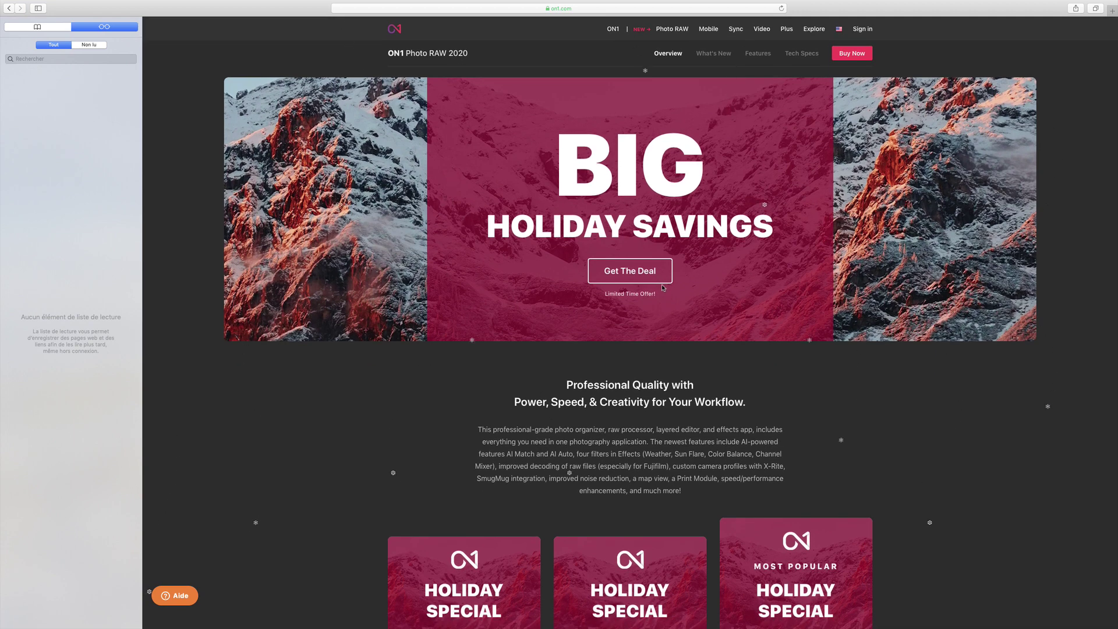
Step: Look over the ON1 products page with its integrated photography workflow, and switch back to ON1 Photo RAW 2020
{"action": "left_click", "coordinate": [607, 31]}
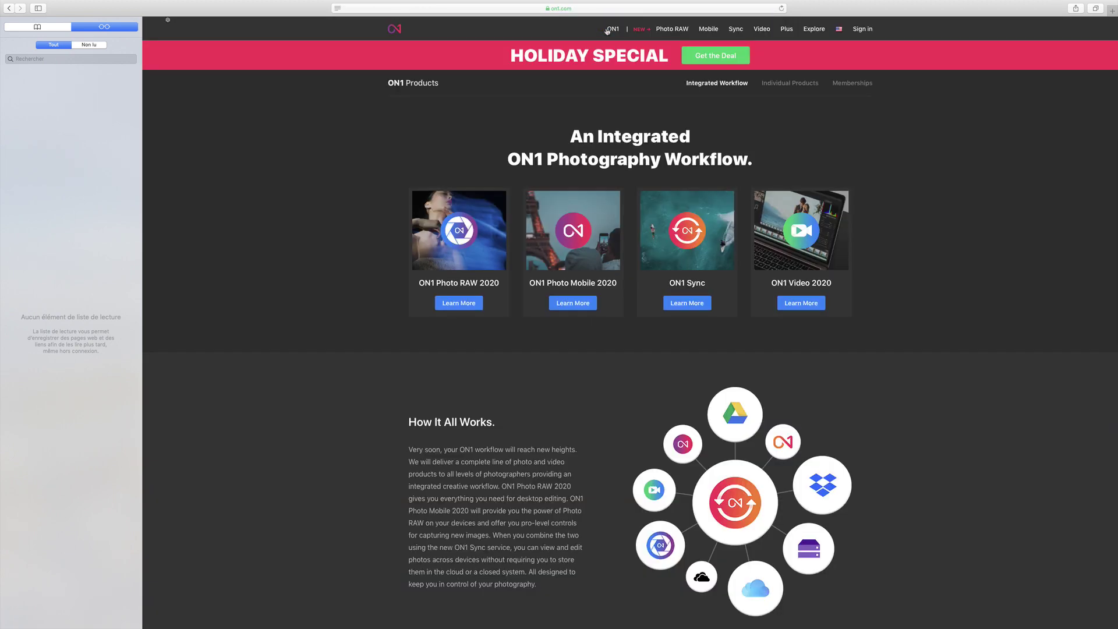
{"action": "scroll", "coordinate": [705, 431], "scroll_direction": "down", "scroll_amount": 10}
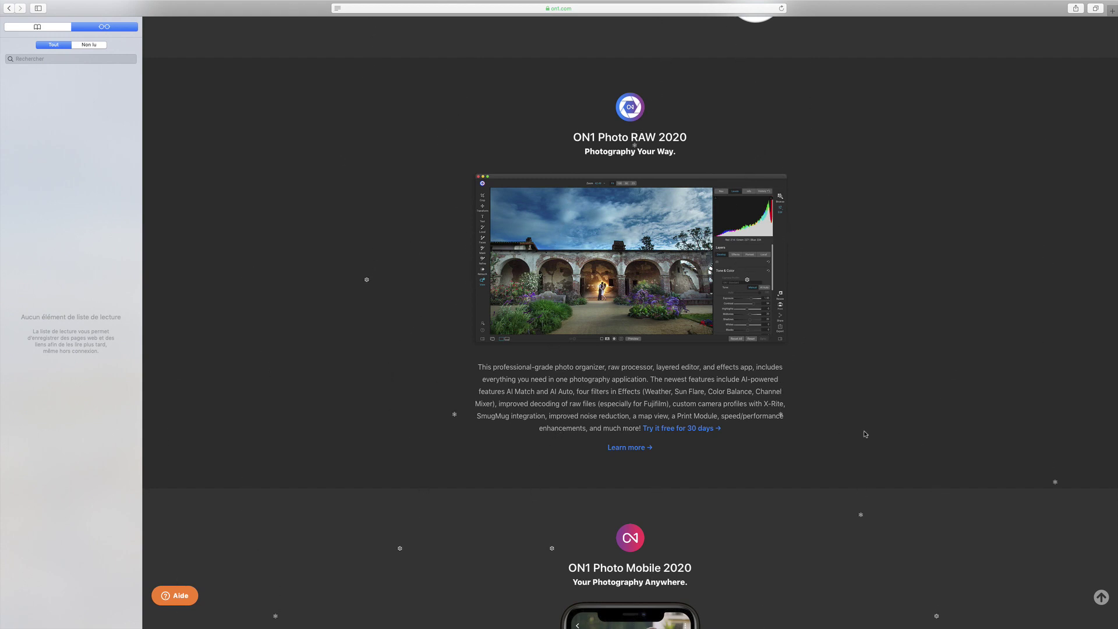
{"action": "scroll", "coordinate": [787, 304], "scroll_direction": "up", "scroll_amount": 10}
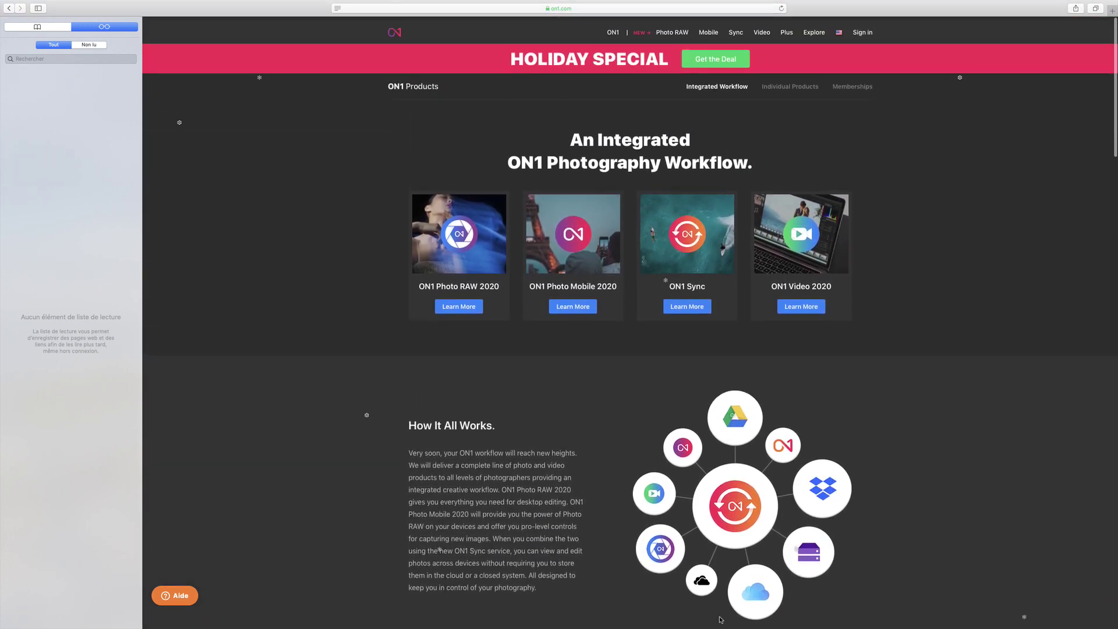
{"action": "mouse_move", "coordinate": [696, 612]}
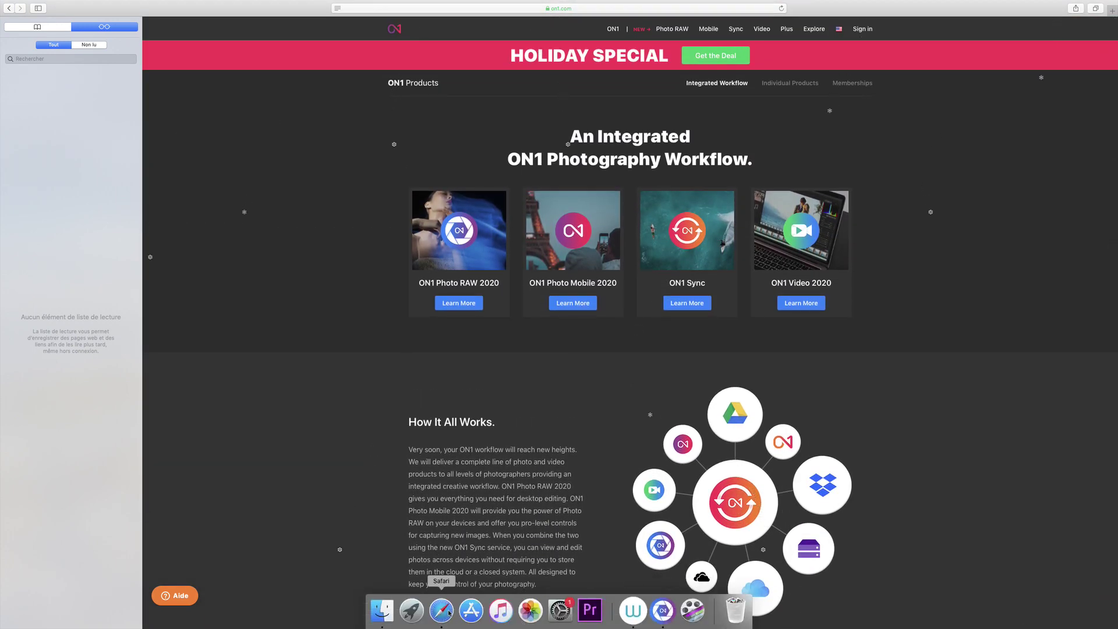
{"action": "left_click", "coordinate": [662, 611]}
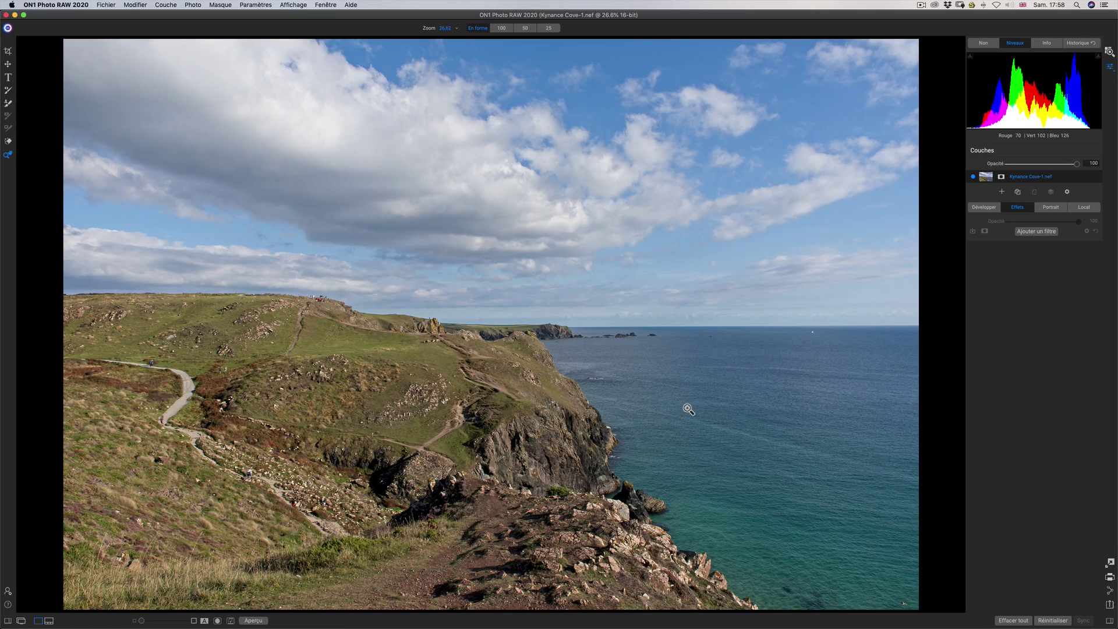